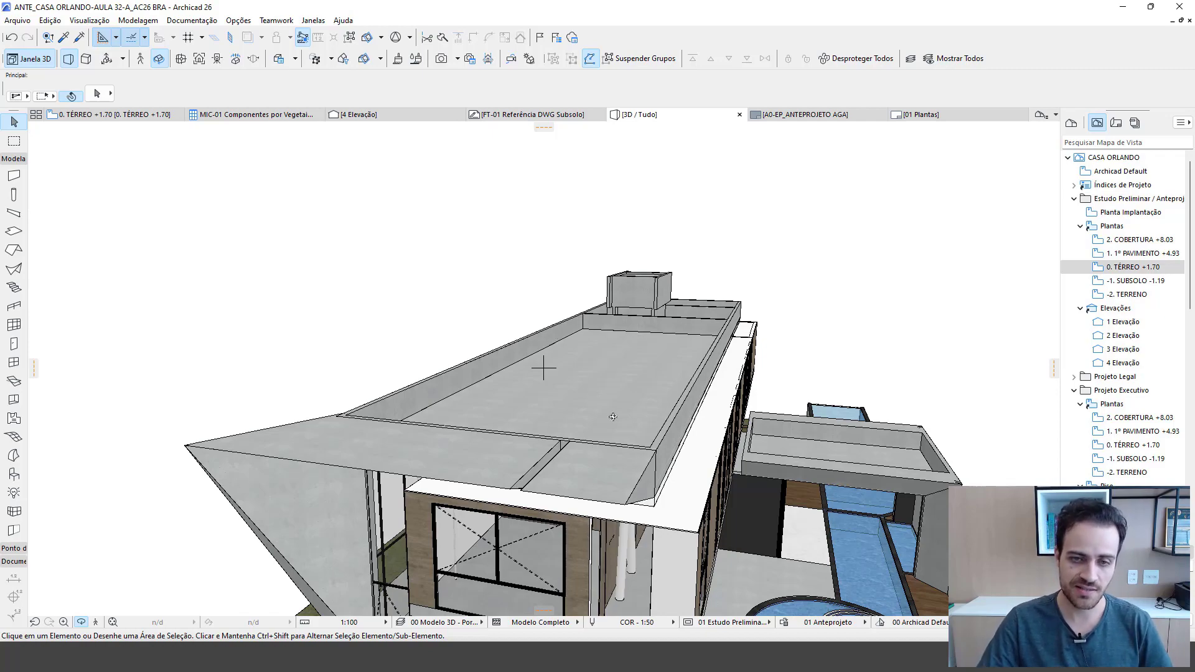
- Examine the sloped garage ramp and the flat roof of the house in the 3D model
scroll(613, 416, down, 10)
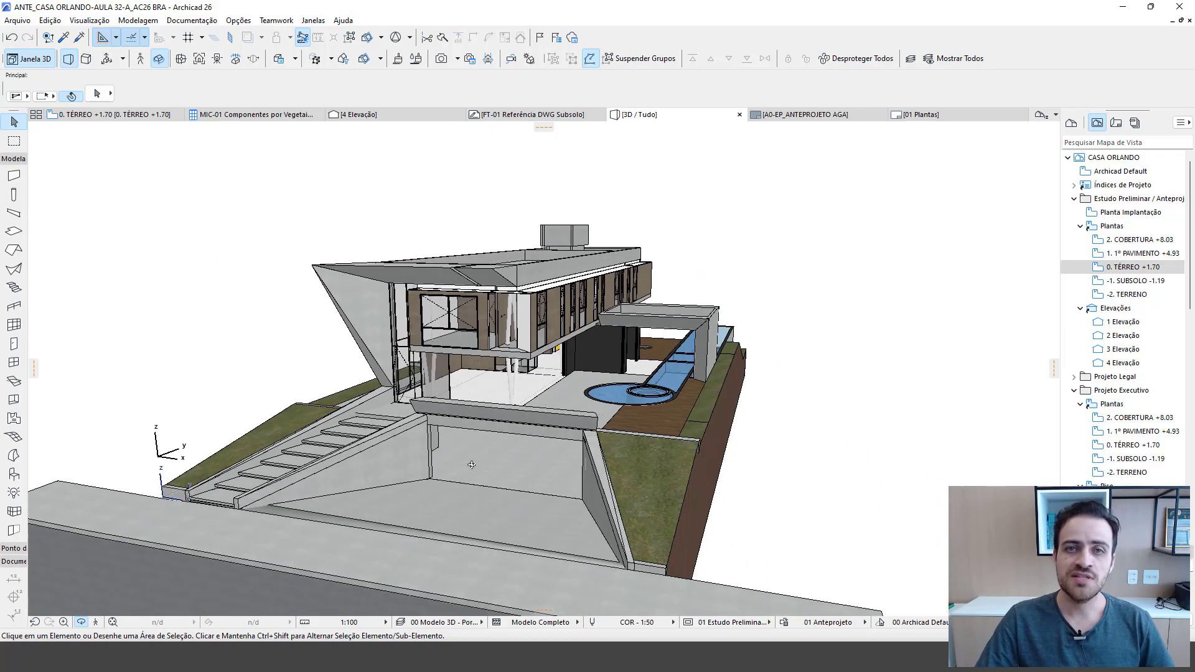
click(478, 505)
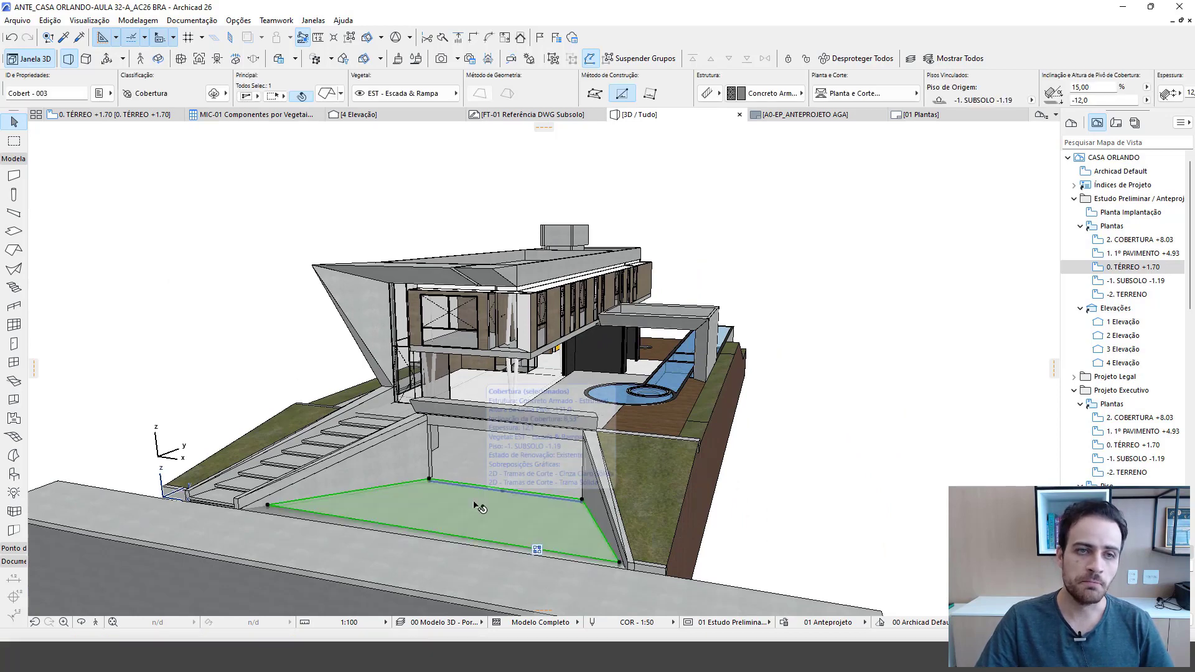
scroll(475, 506, up, 5)
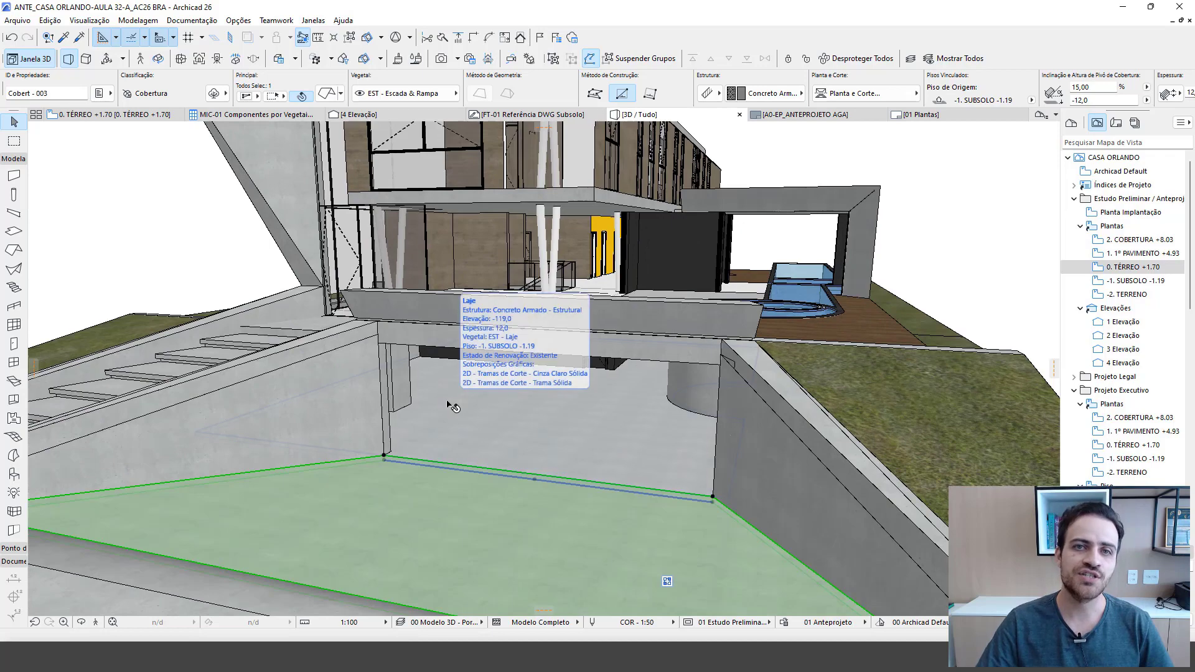
key(Escape)
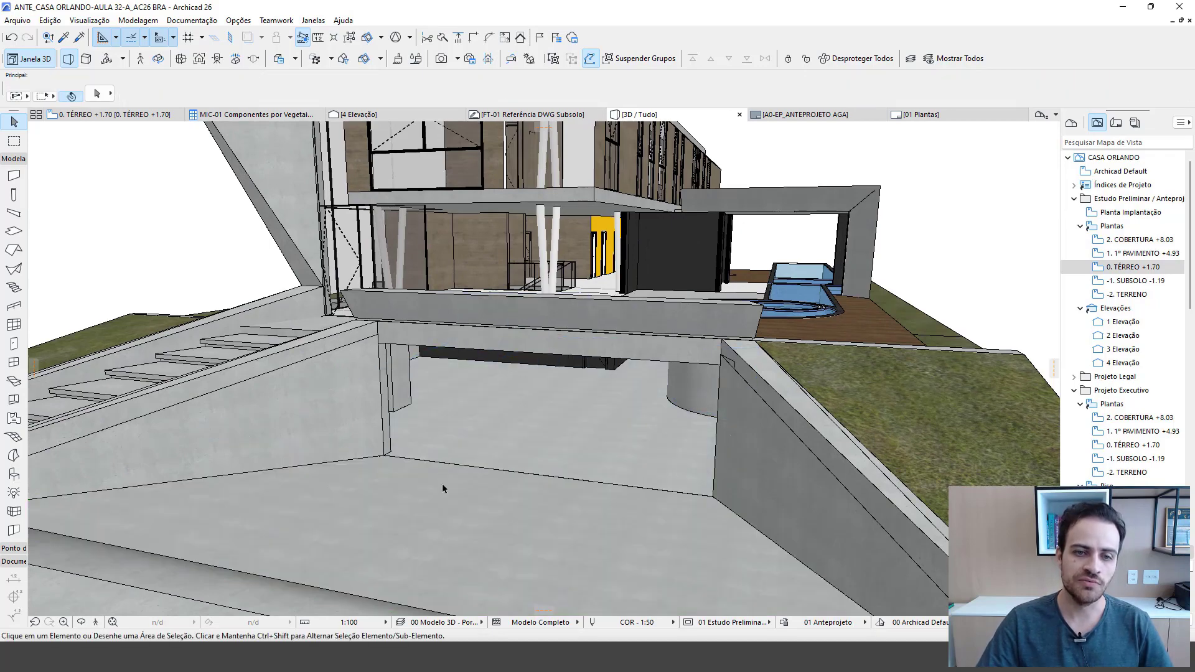
scroll(446, 521, down, 6)
shift+middle_drag(541, 389, 508, 419)
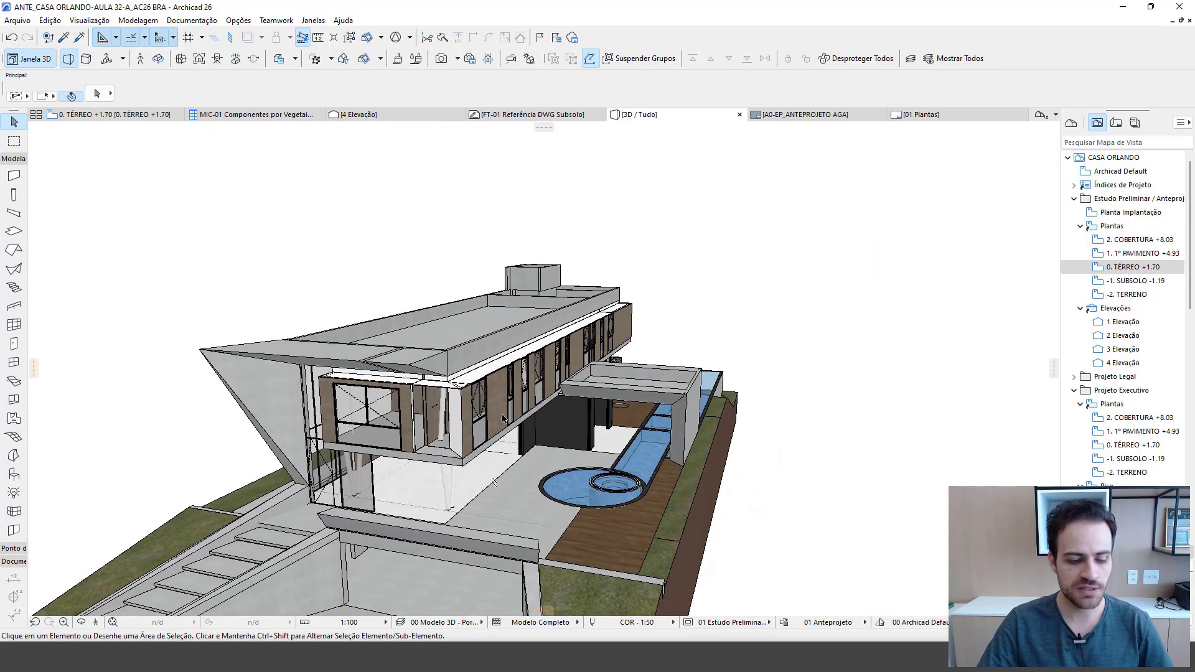
- Open the 2. COBERTURA +8.03 floor plan at the upper corner of the roof
double_click(1134, 240)
scroll(512, 365, down, 1)
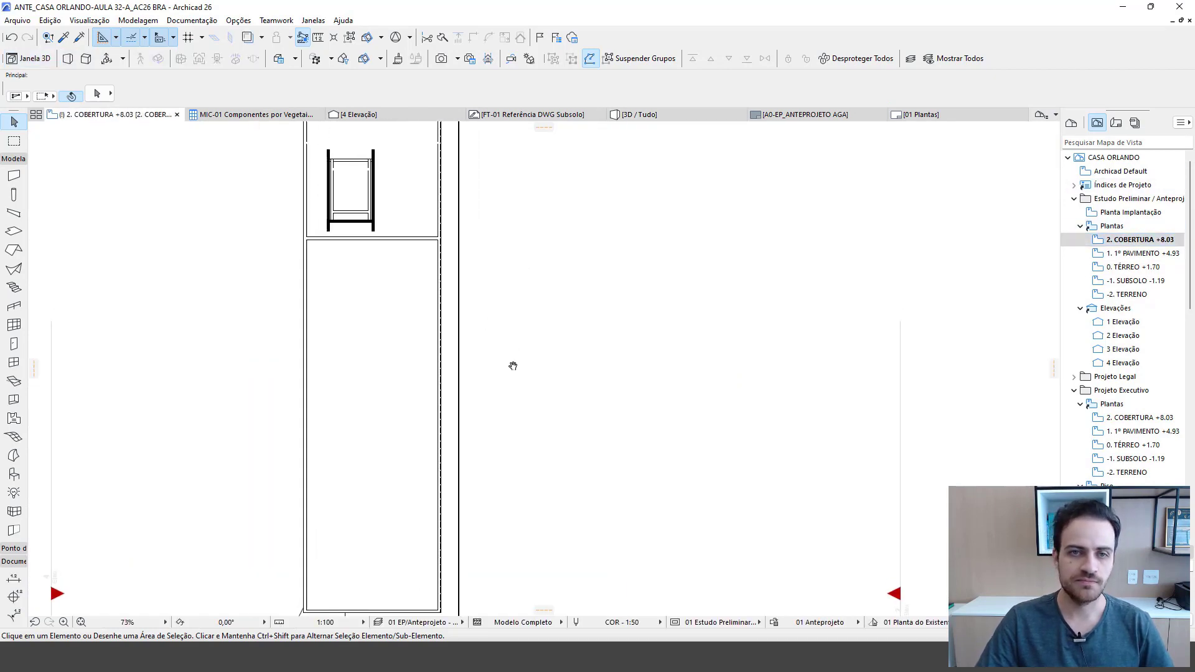
scroll(552, 334, up, 1)
scroll(443, 194, up, 2)
scroll(442, 203, up, 10)
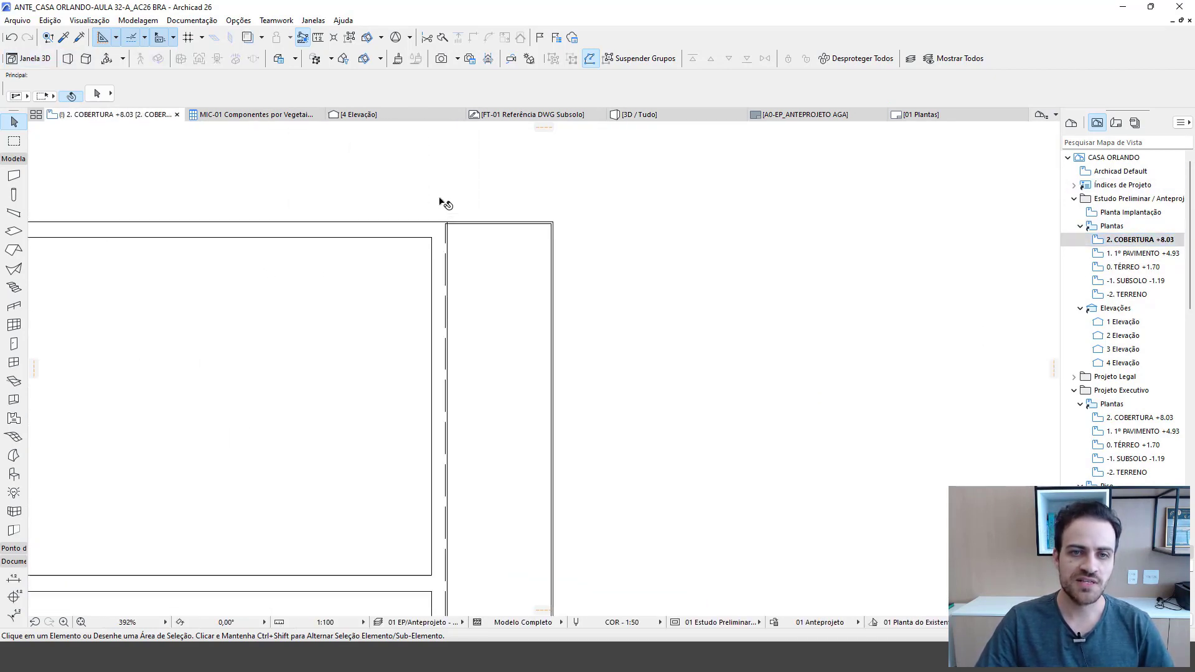
- Send the grouped steel beams along the roof parapet to the back of the display order
scroll(447, 242, up, 2)
click(446, 243)
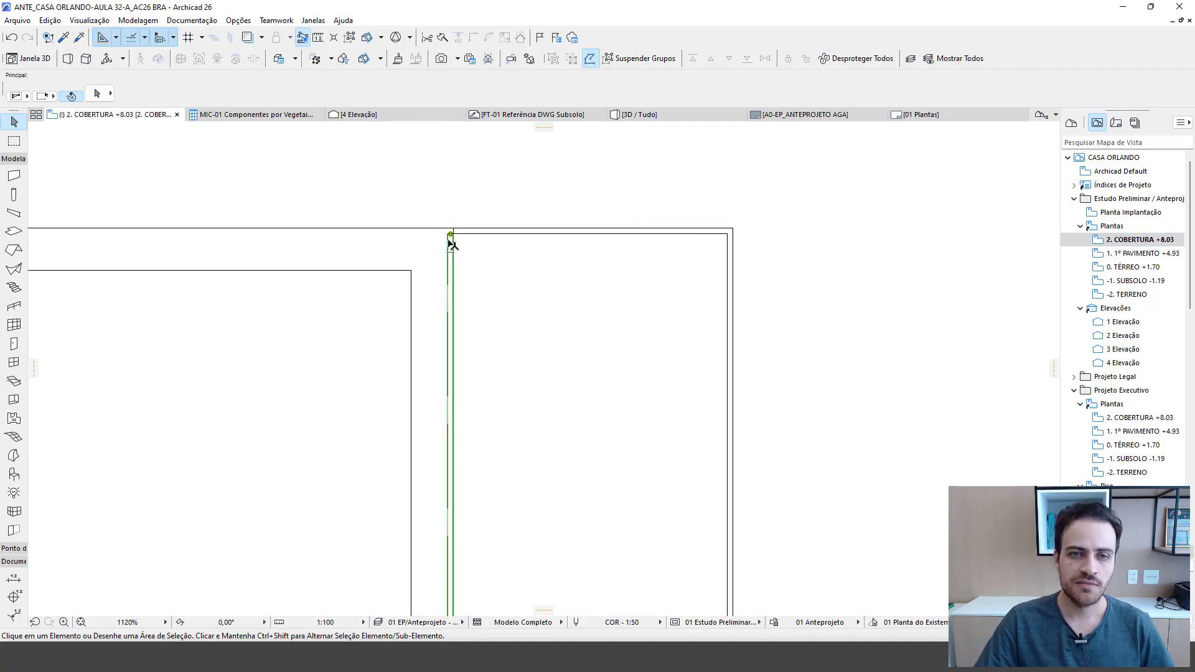
scroll(459, 208, down, 10)
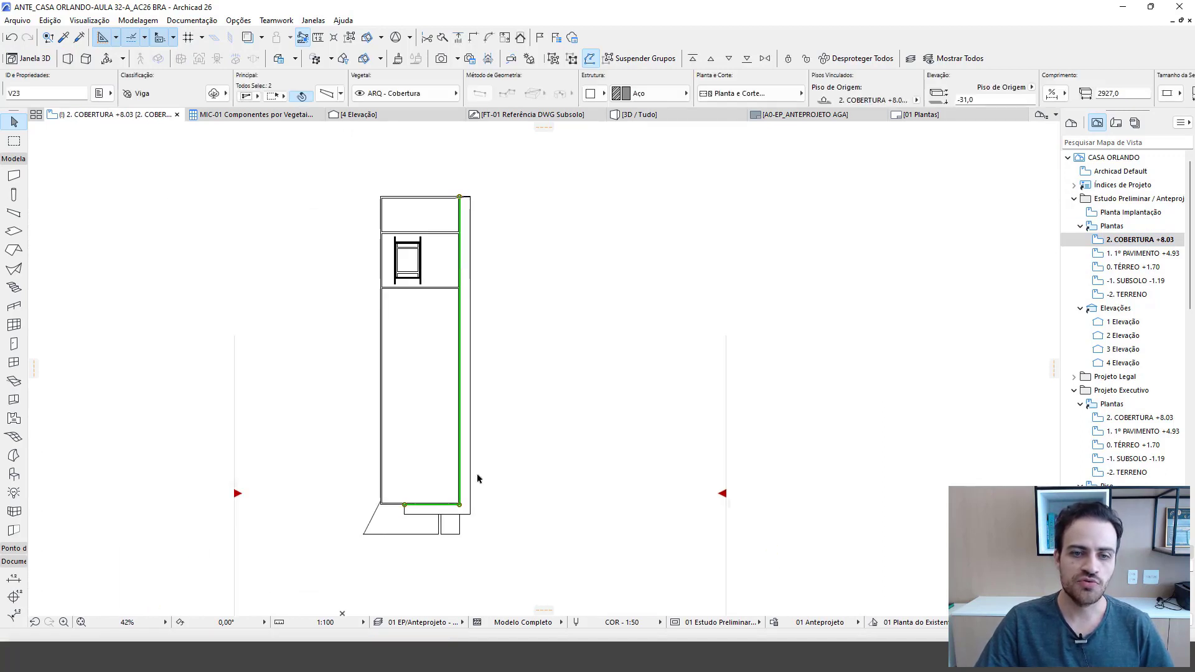
scroll(477, 480, up, 13)
scroll(503, 558, down, 4)
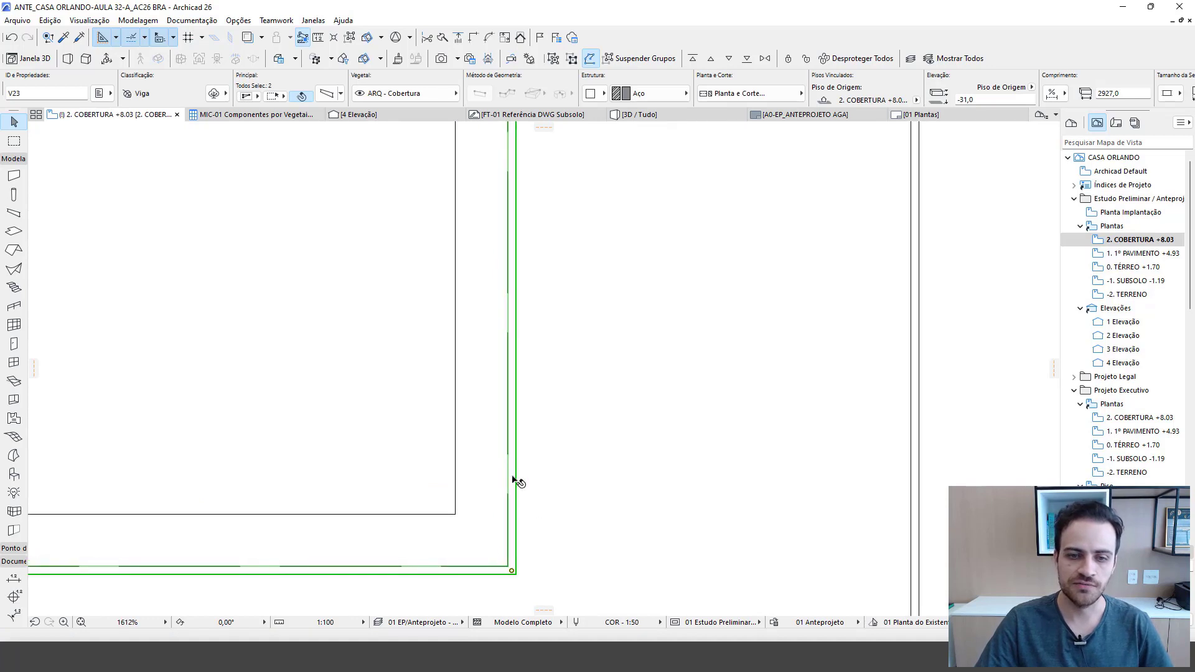
scroll(569, 454, down, 4)
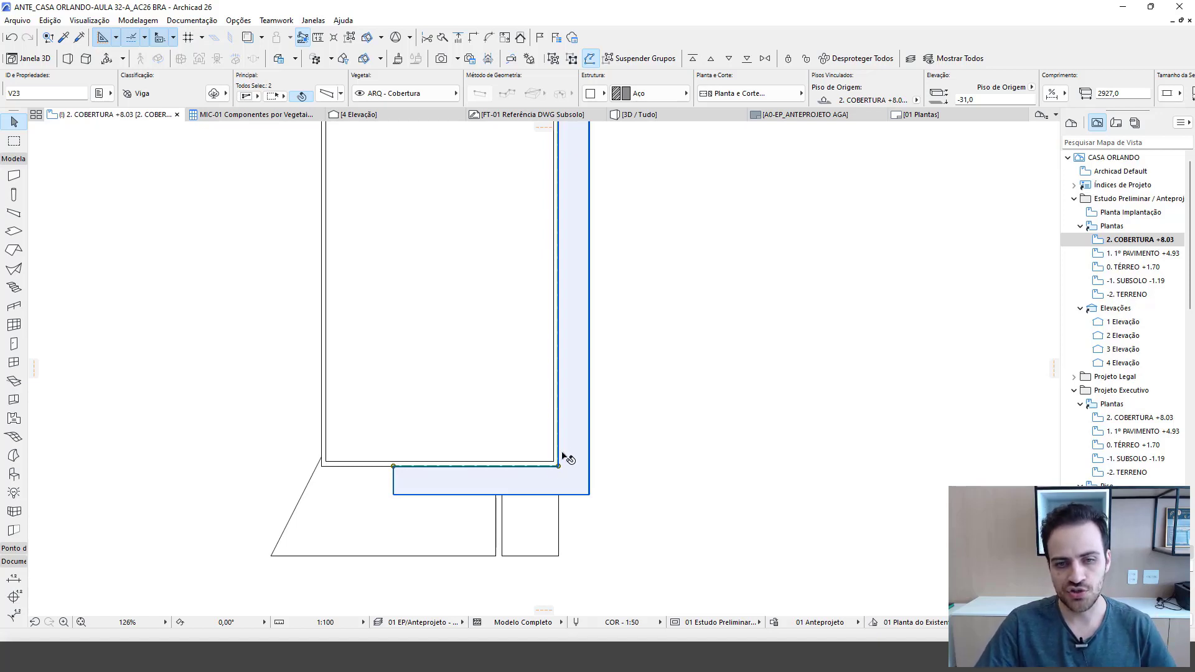
scroll(567, 451, up, 10)
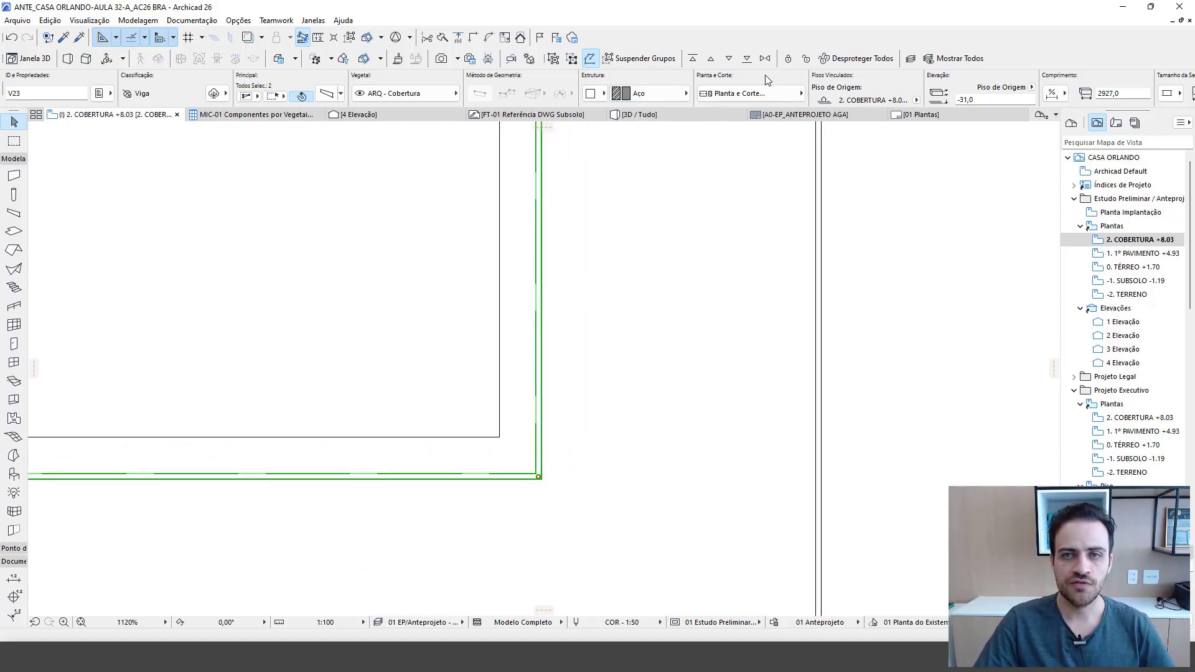
click(730, 59)
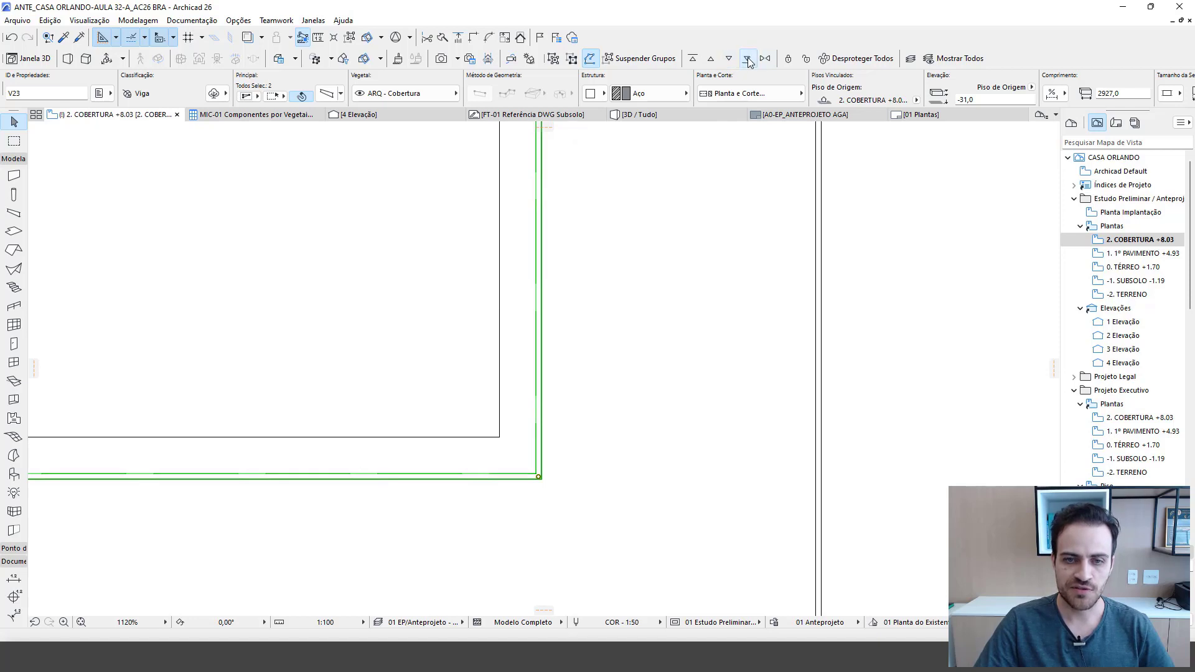
key(Escape)
- Inspect the grouped concrete parapet walls at the lower corner of the roof, leaving them deselected
scroll(540, 483, down, 5)
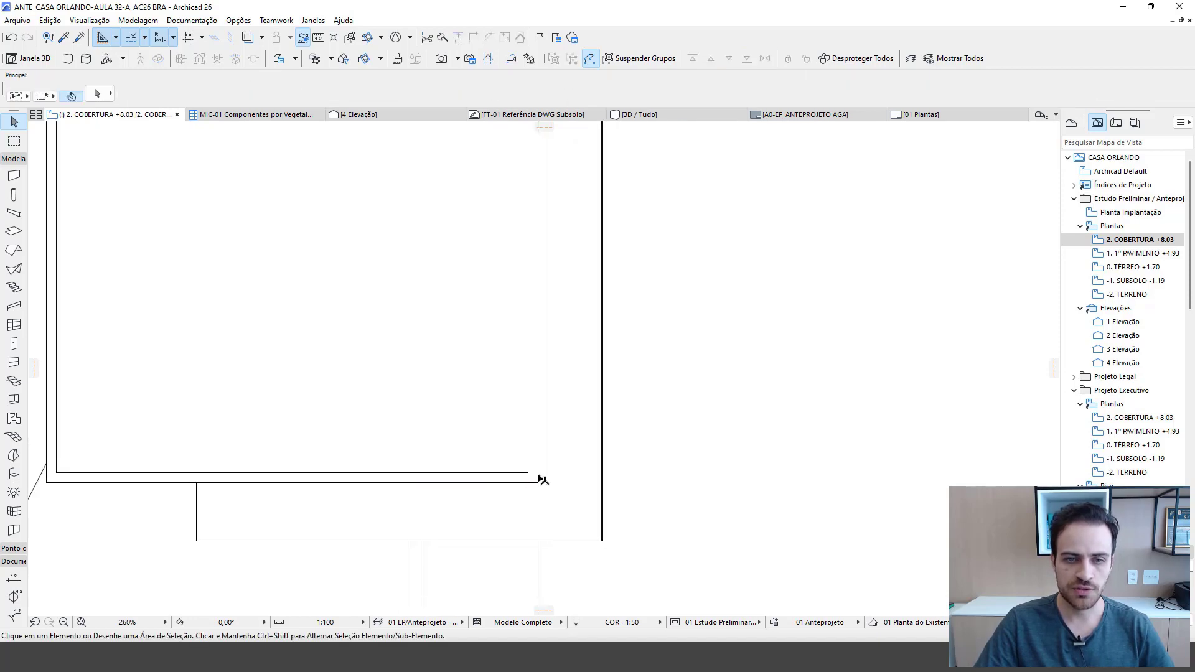
scroll(539, 485, up, 2)
click(536, 436)
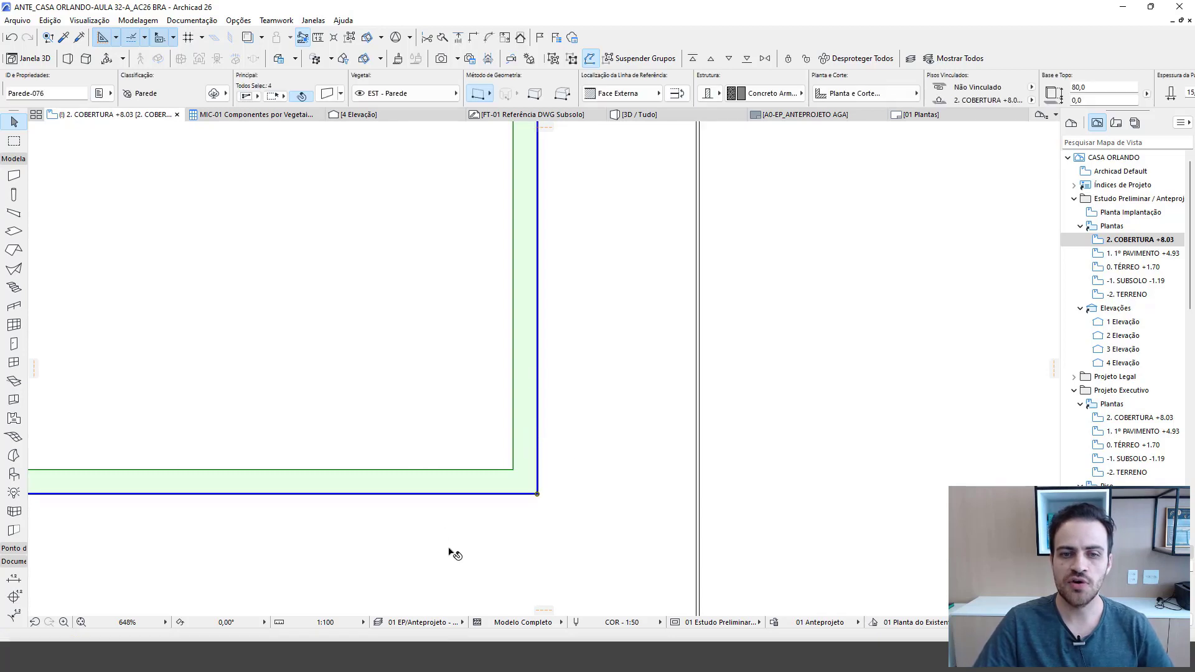
scroll(475, 568, down, 10)
key(Escape)
- Place a vertical guide line 30 cm inward from the inner face of the long parapet beside the overhang
scroll(464, 312, up, 7)
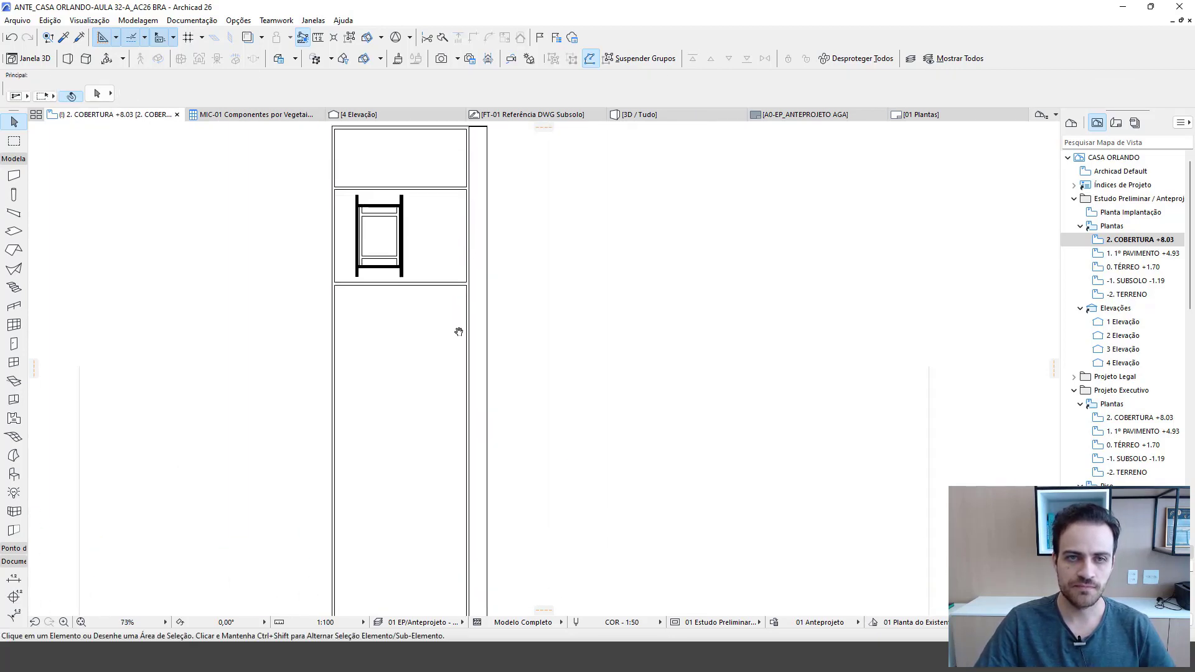
drag(1052, 367, 536, 364)
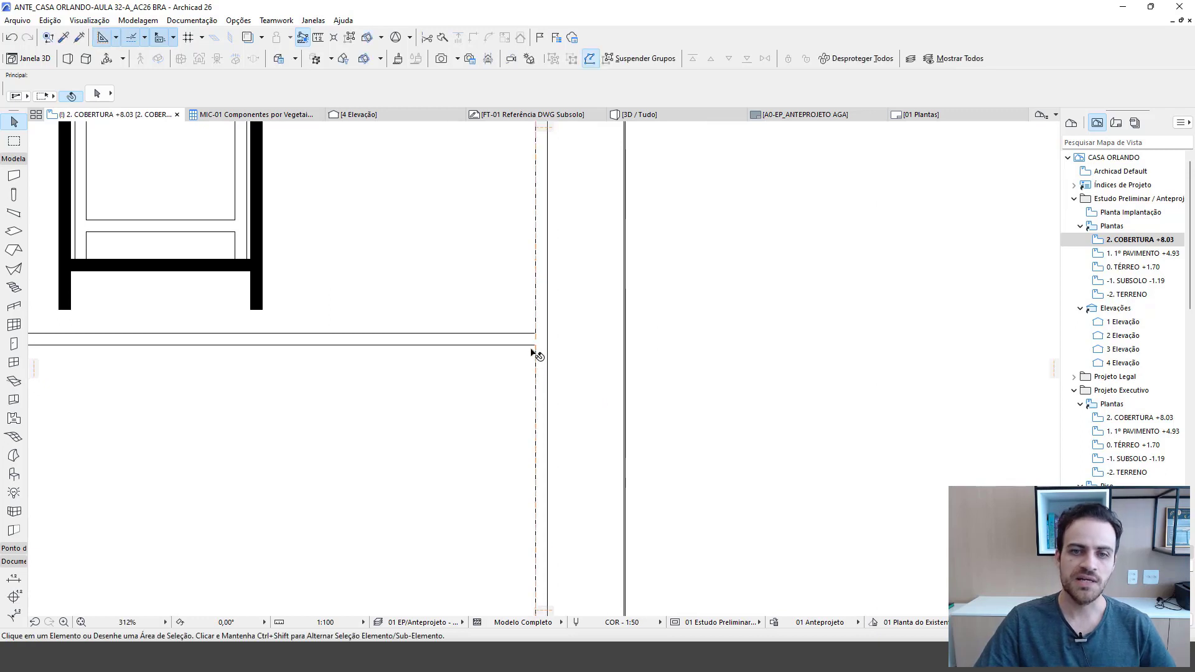
scroll(539, 360, up, 2)
scroll(542, 358, down, 1)
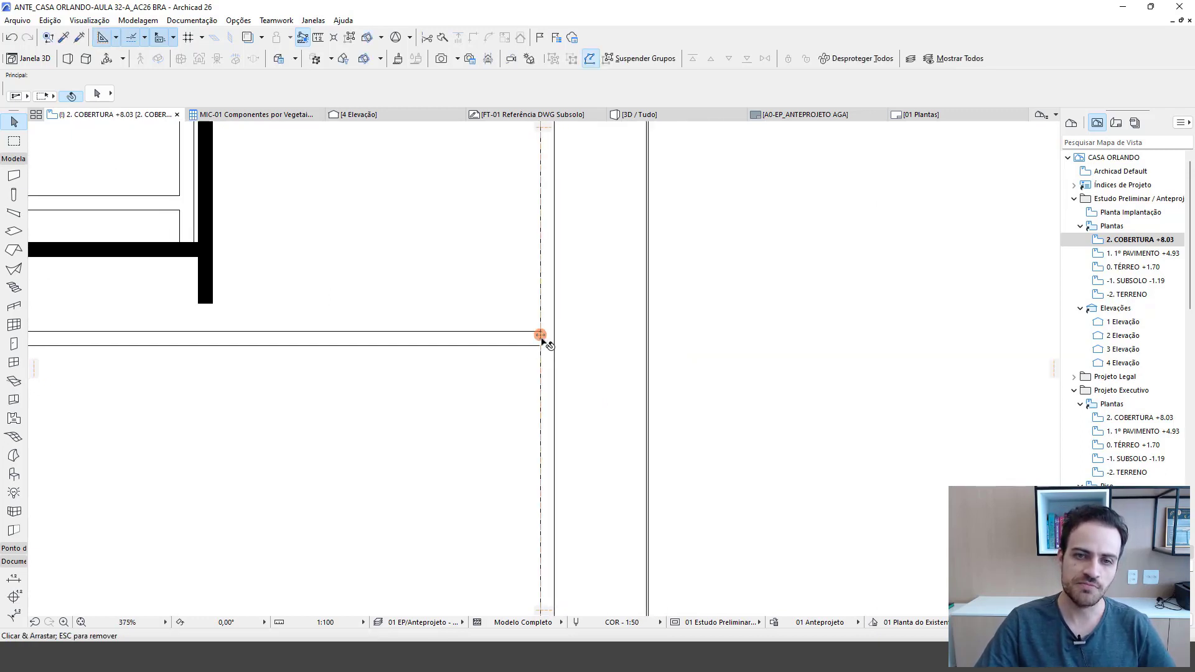
click(539, 336)
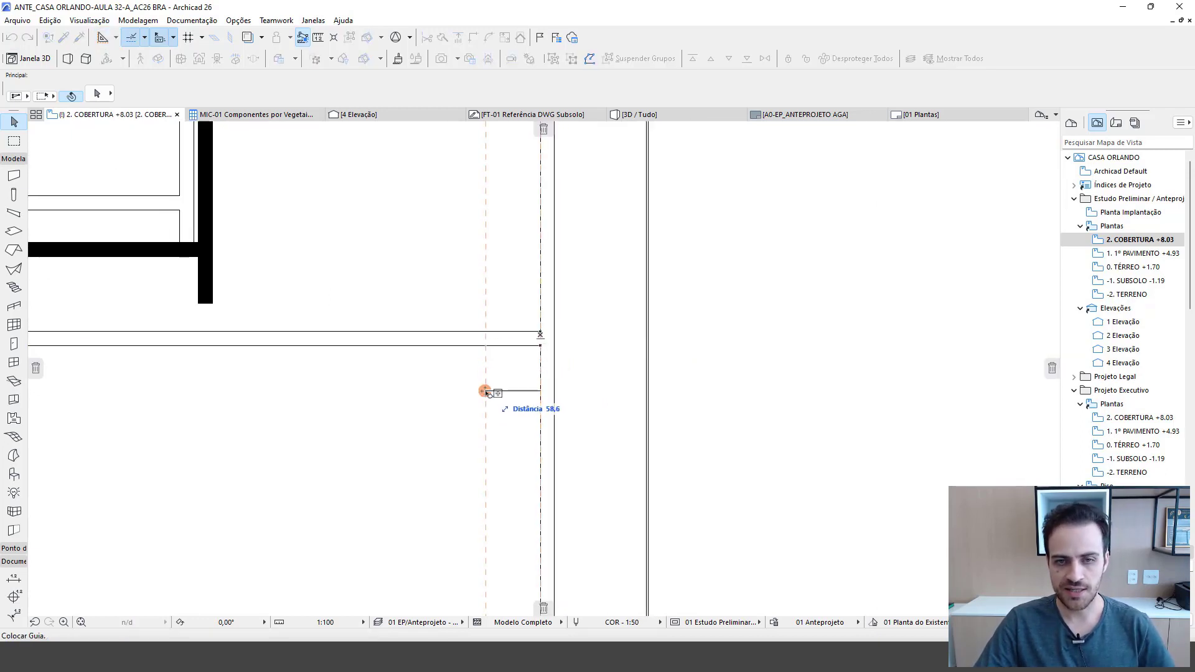
text(30)
key(Return)
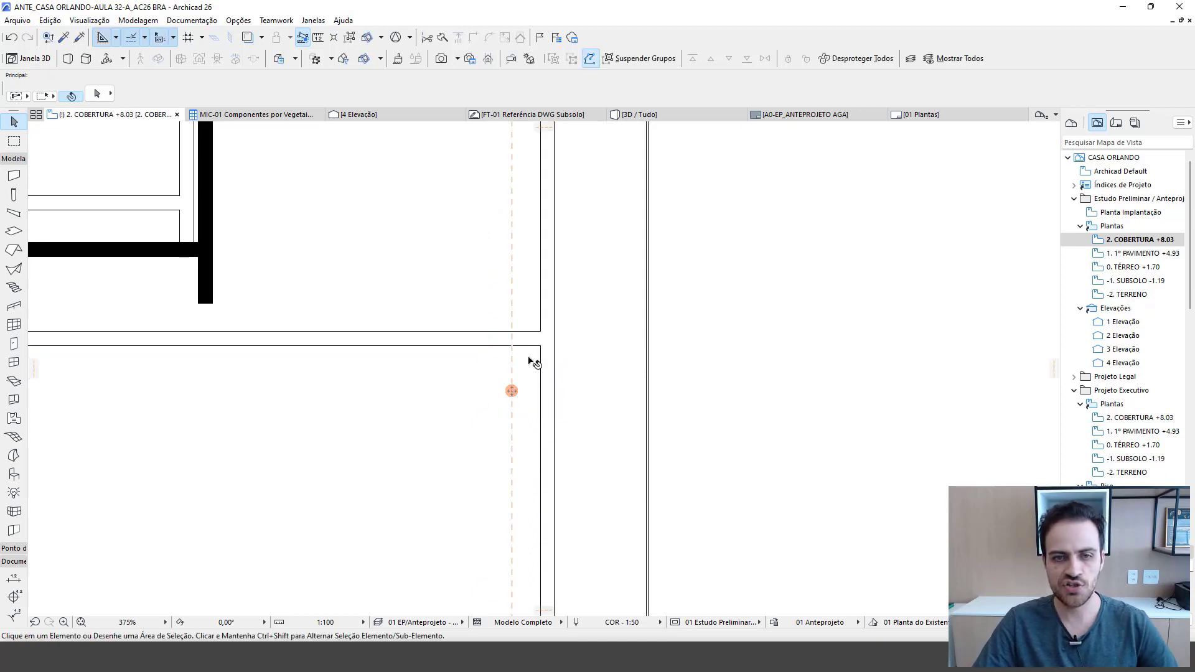
scroll(529, 364, up, 2)
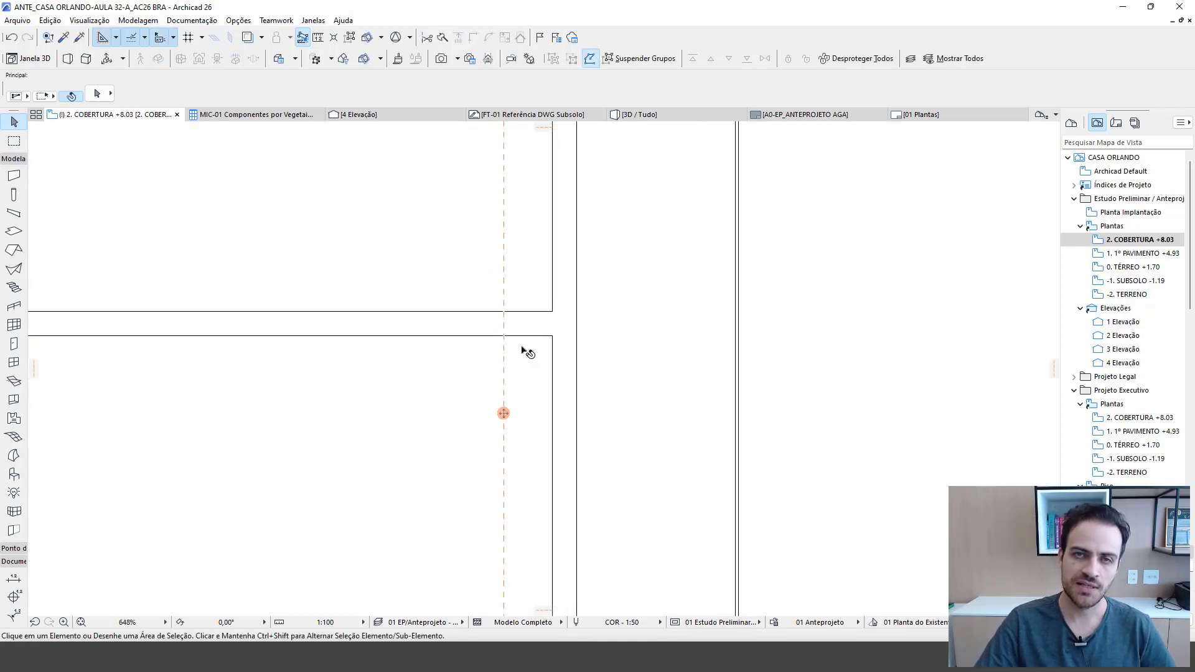
scroll(529, 345, down, 2)
scroll(529, 346, down, 2)
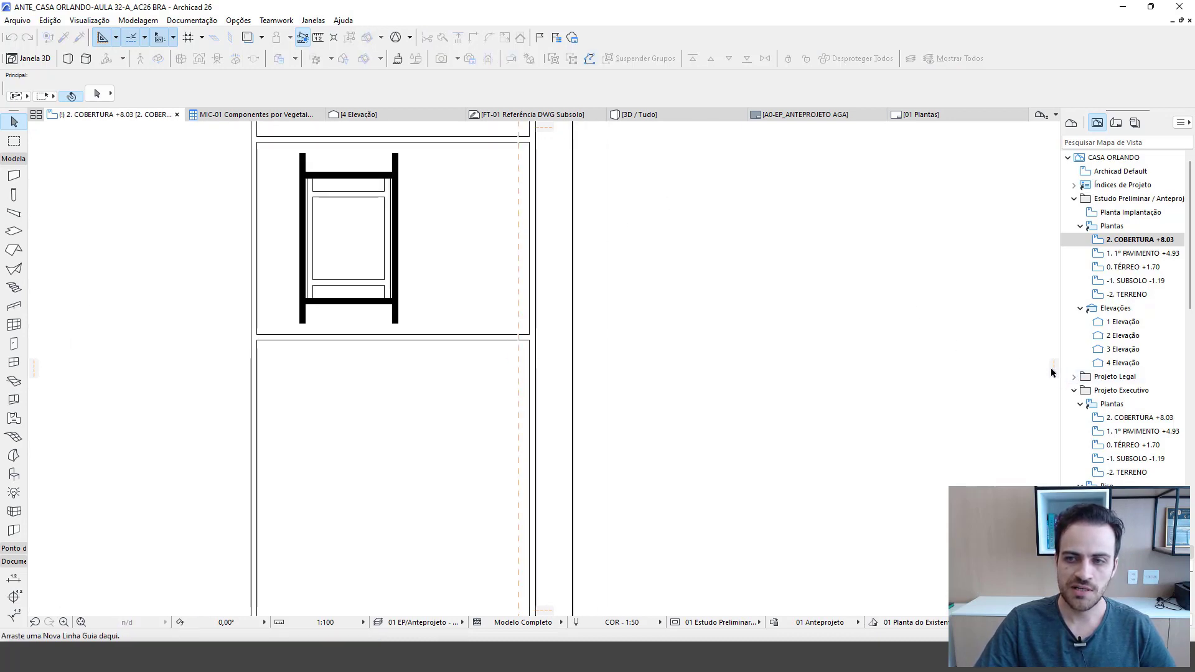
drag(1051, 372, 388, 343)
scroll(389, 341, up, 3)
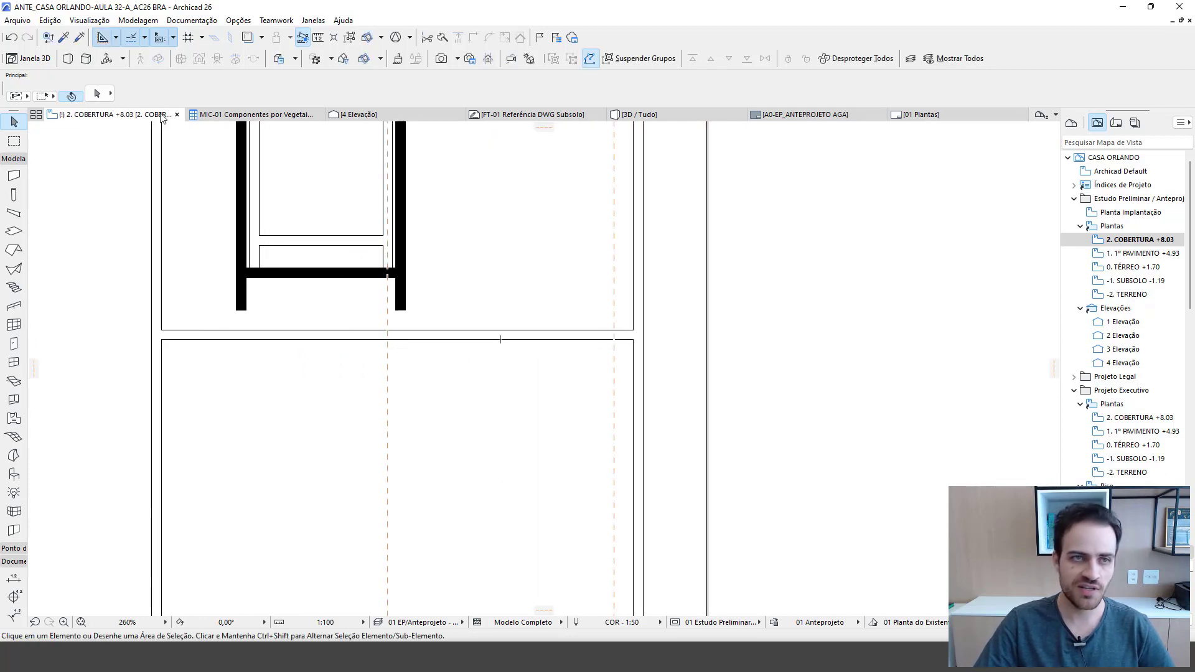
click(159, 38)
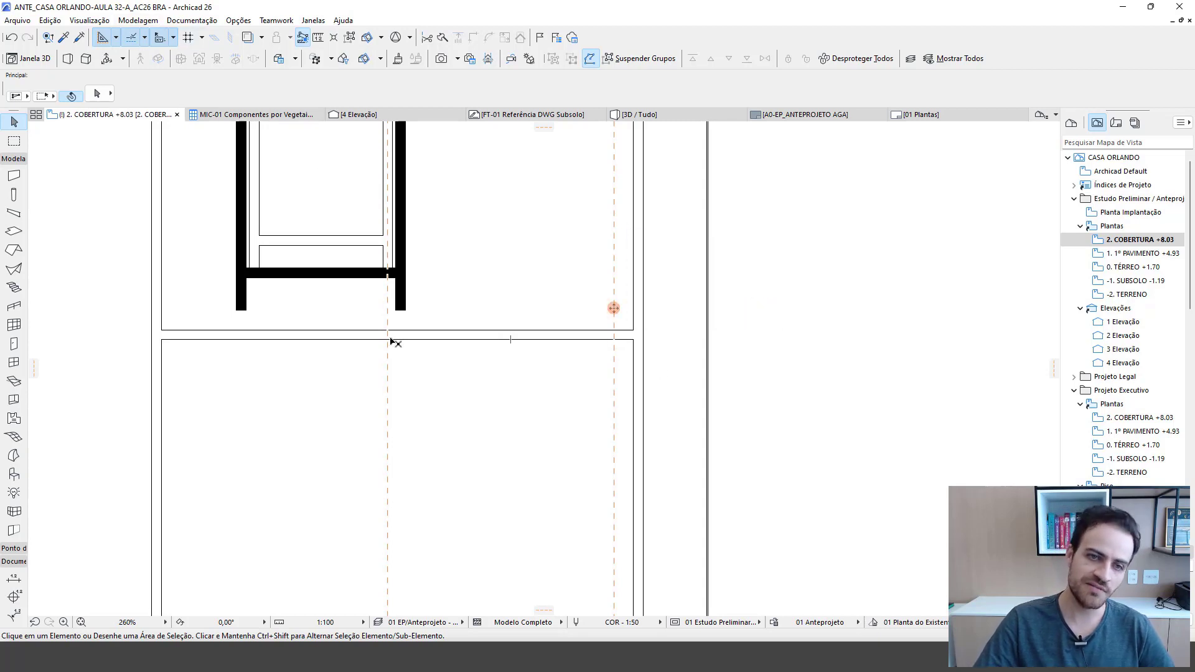
right_click(387, 370)
click(410, 397)
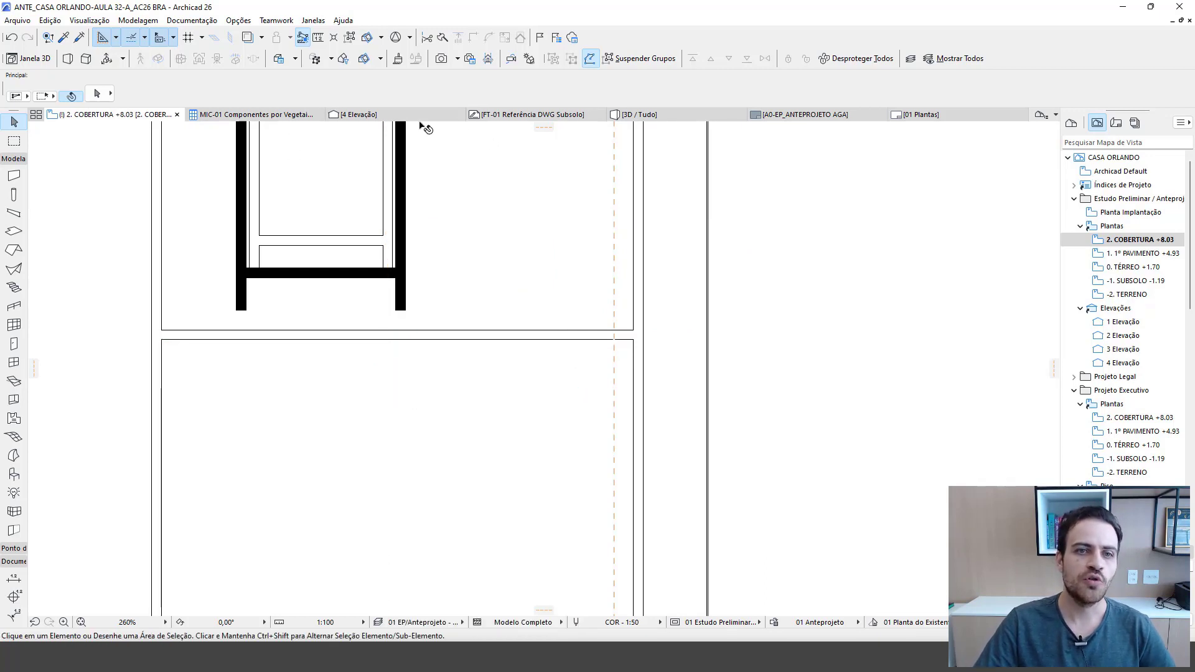
- Set the snap points to Entre os Nós and place a vertical guide line at the midpoint of the transverse wall
click(145, 37)
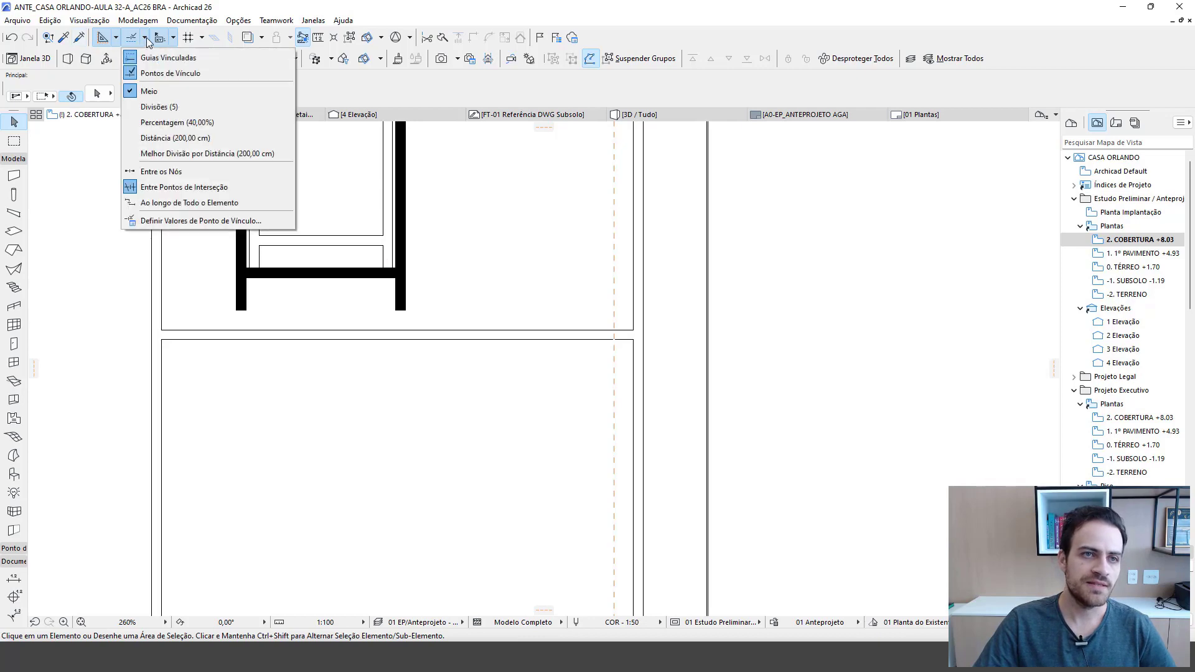
click(163, 172)
drag(1055, 371, 400, 341)
click(413, 341)
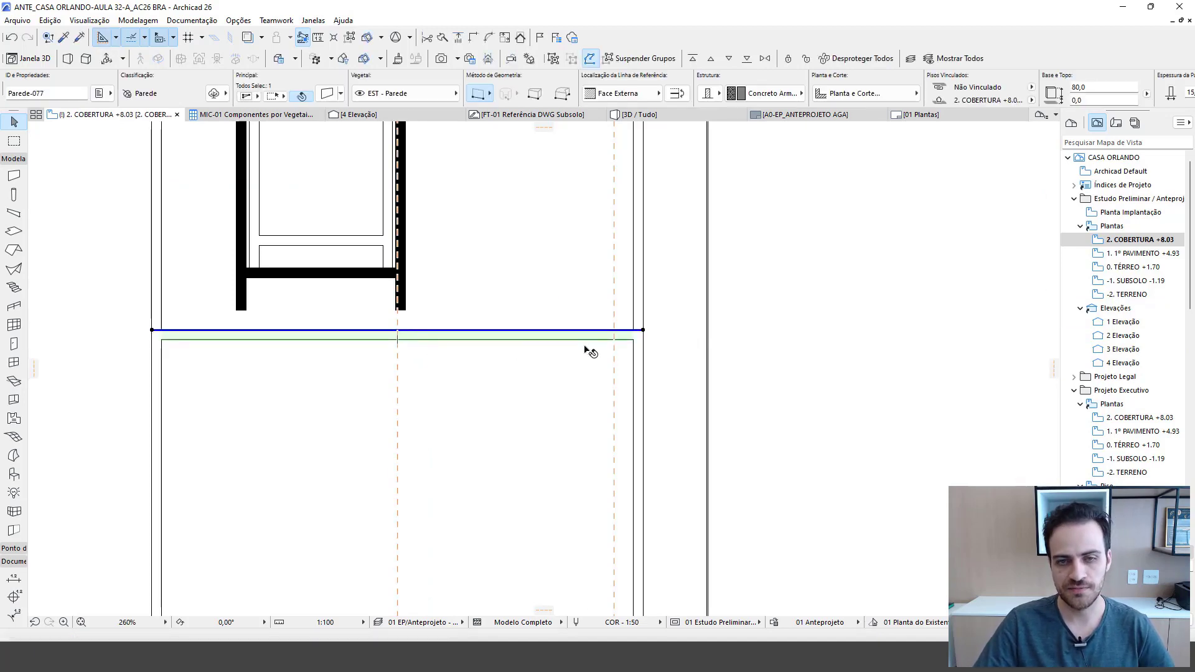
key(Escape)
- Open the Roof tool default settings and set the pivot line's elevation relative to the home story to 0
scroll(460, 248, down, 5)
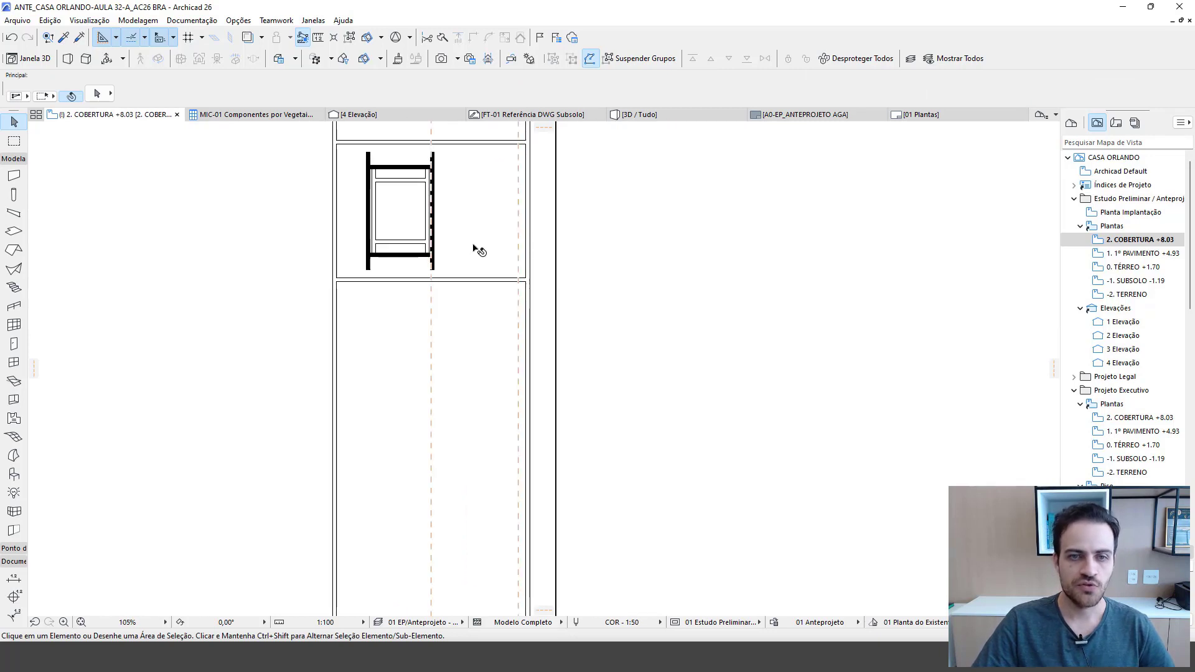
middle_drag(462, 264, 388, 244)
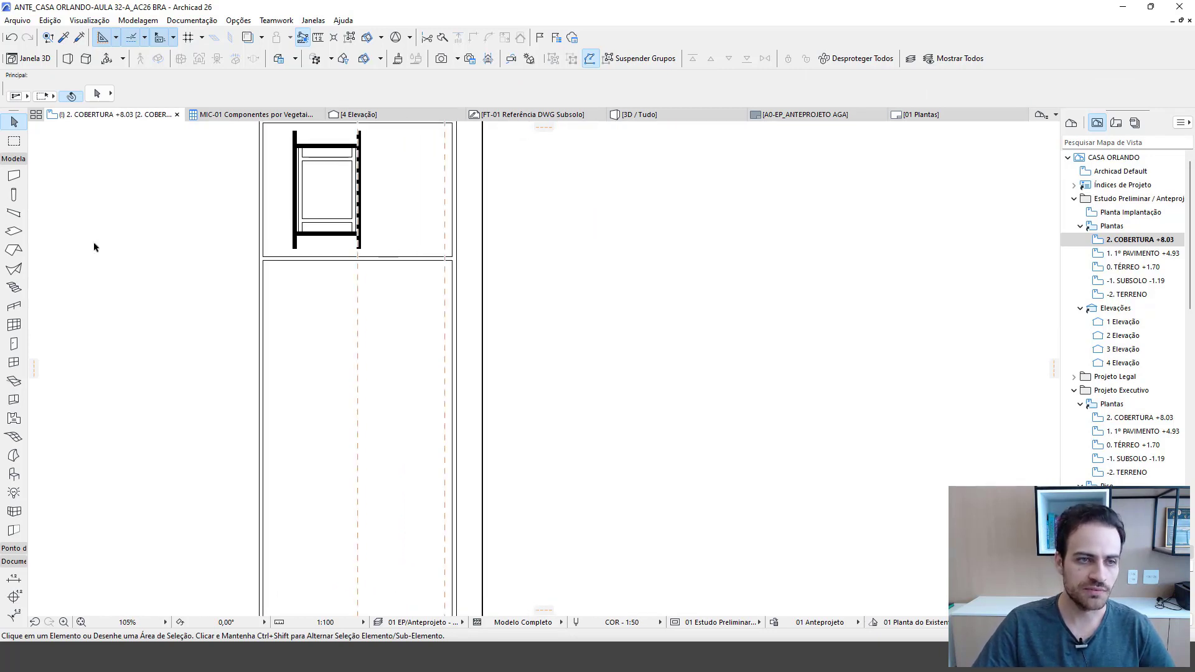
click(15, 251)
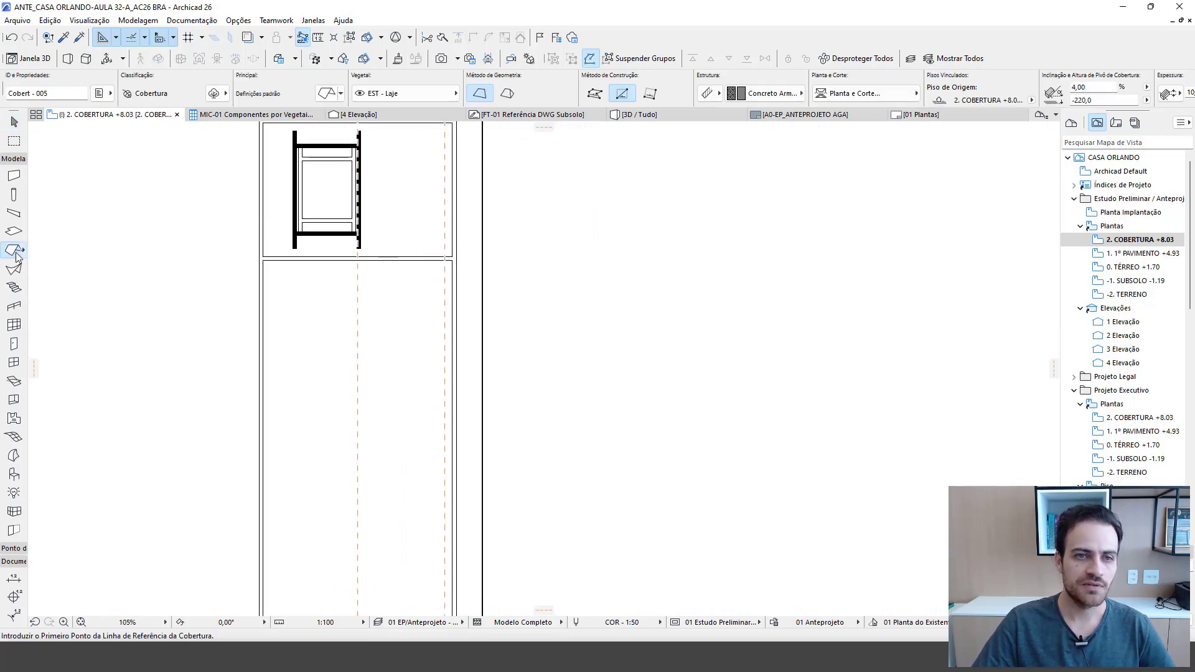
double_click(14, 250)
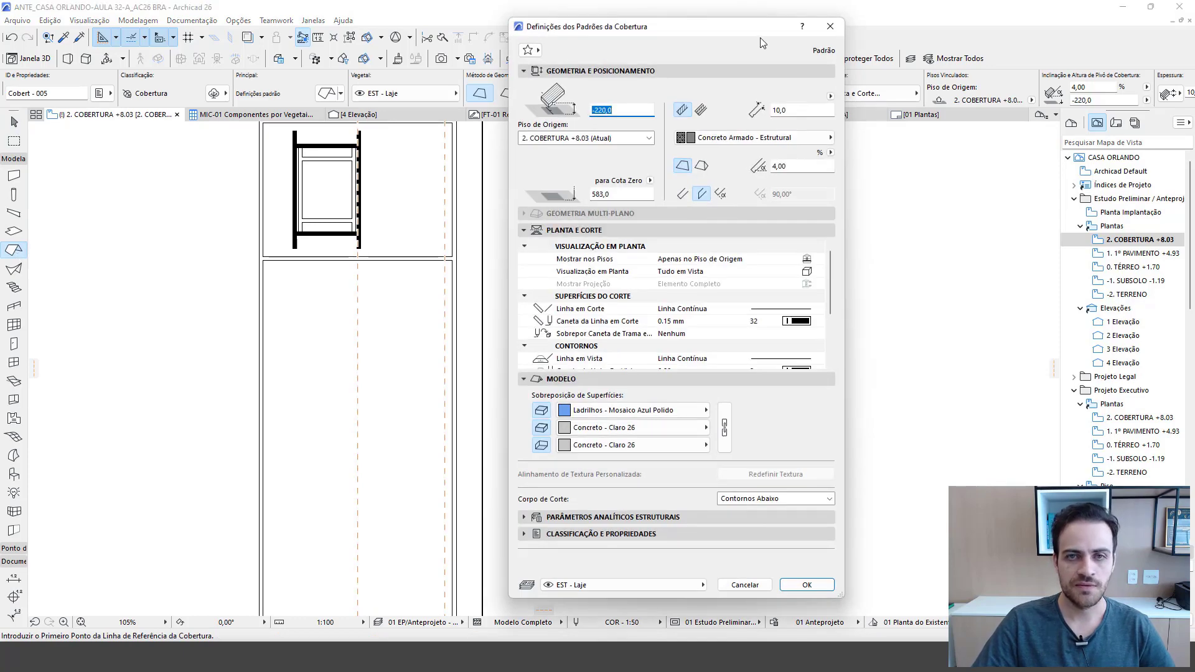
drag(656, 33, 572, 25)
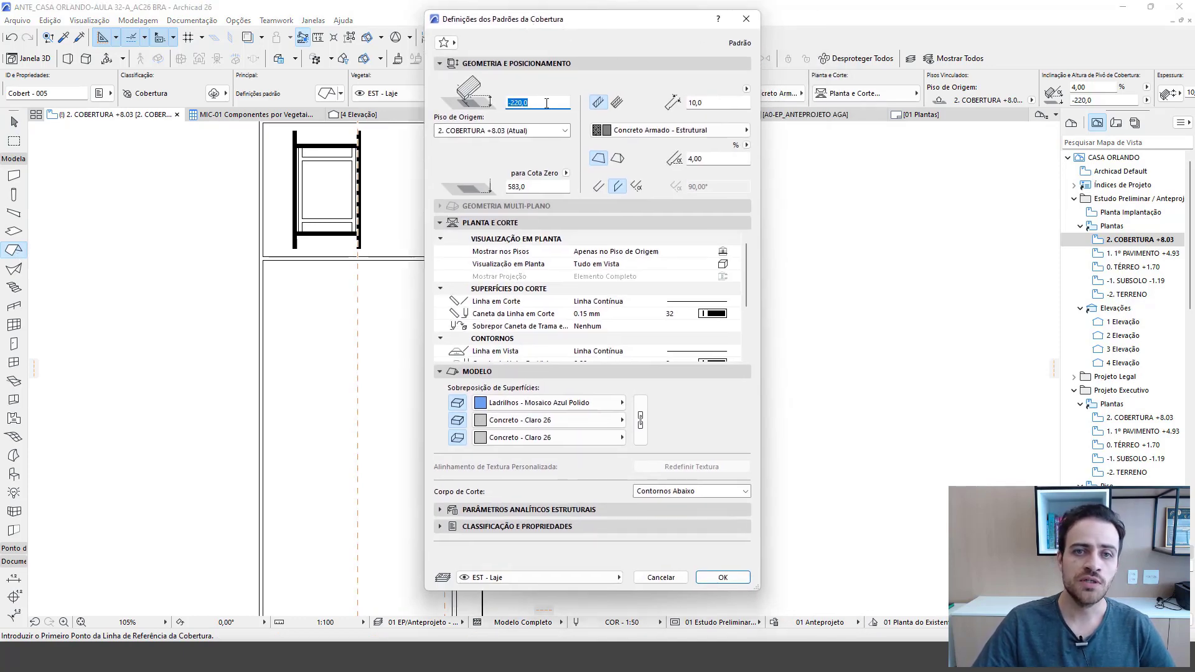
text(0)
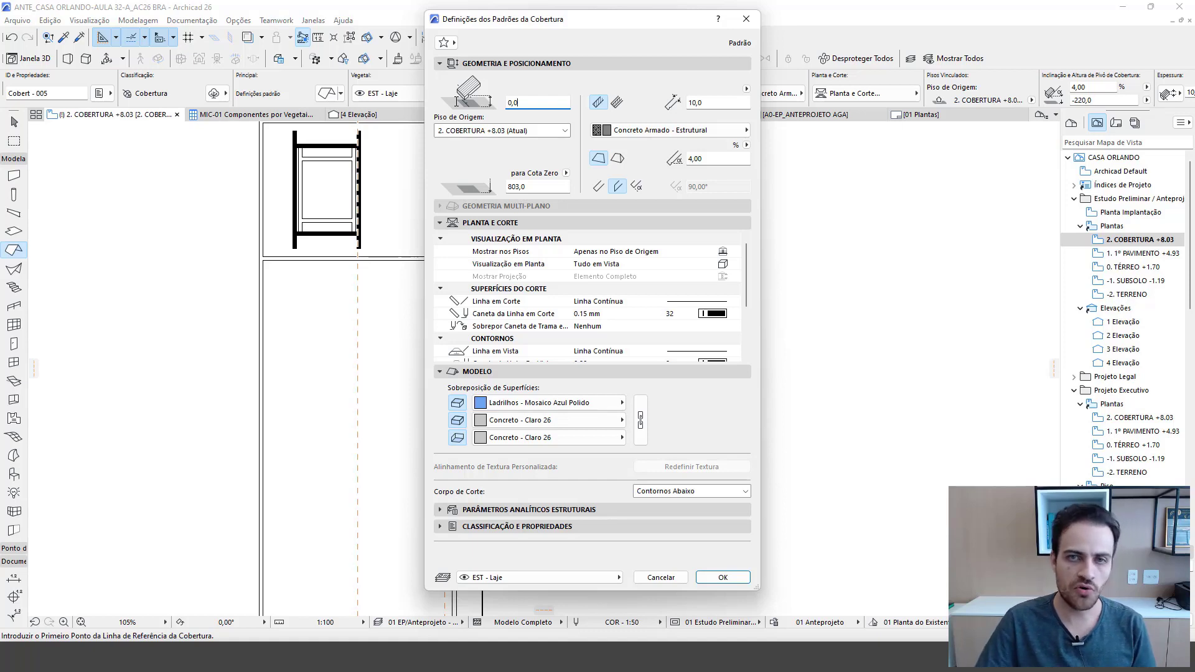
- Keep the basic single-material structure for the roof and set its thickness to 5,0
click(599, 105)
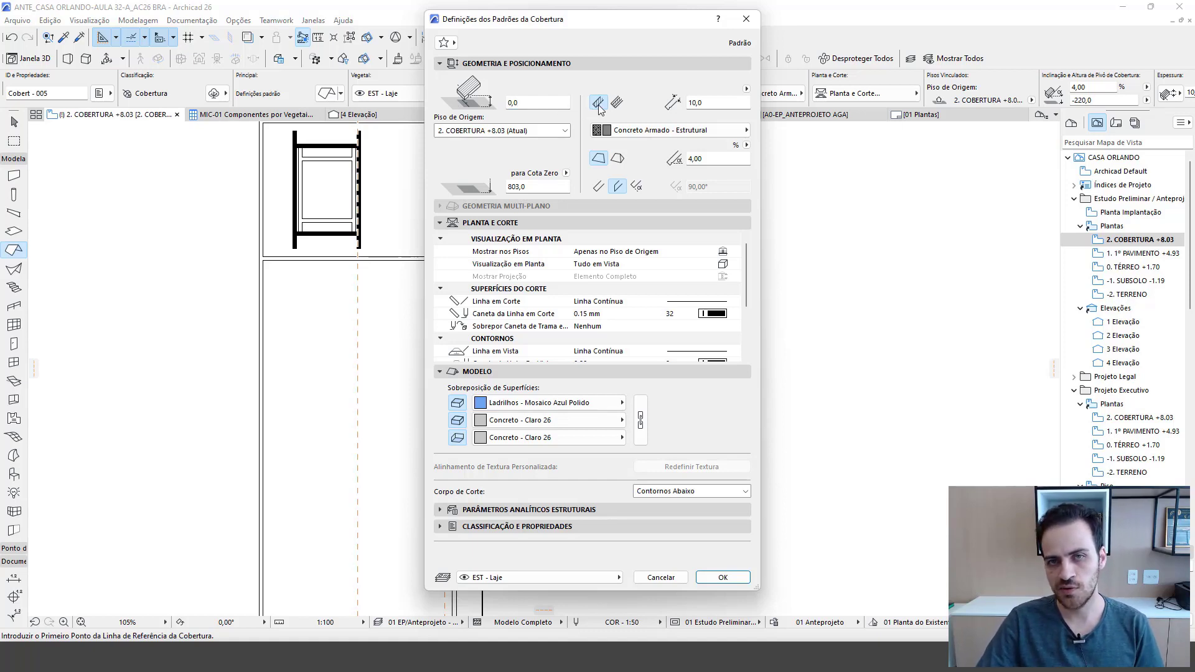
key(Tab)
text(5)
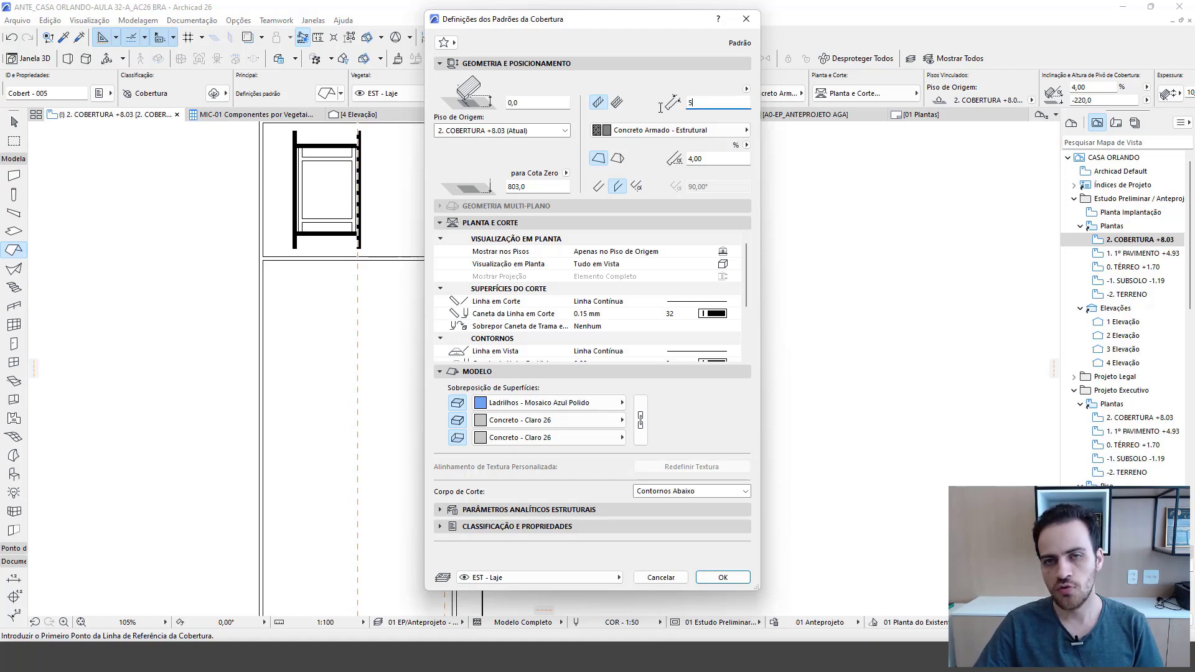
text(,0)
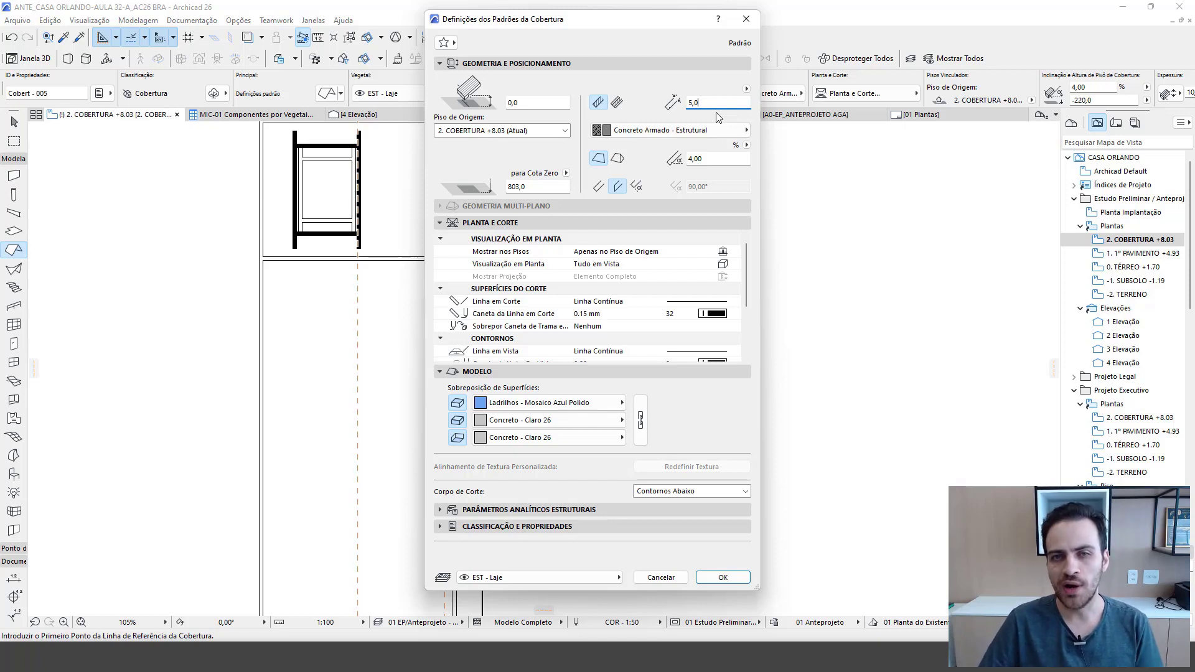
- Assign the Alumínio building material from the Metais folder to the roof
click(688, 132)
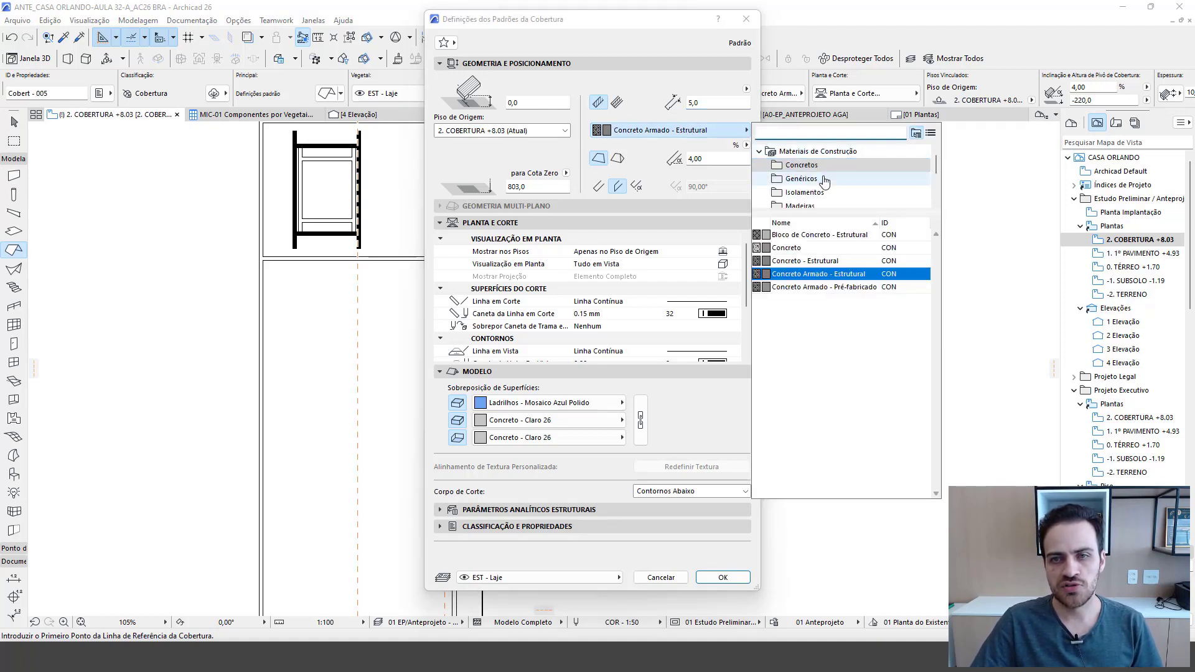
scroll(824, 180, down, 1)
scroll(824, 180, up, 1)
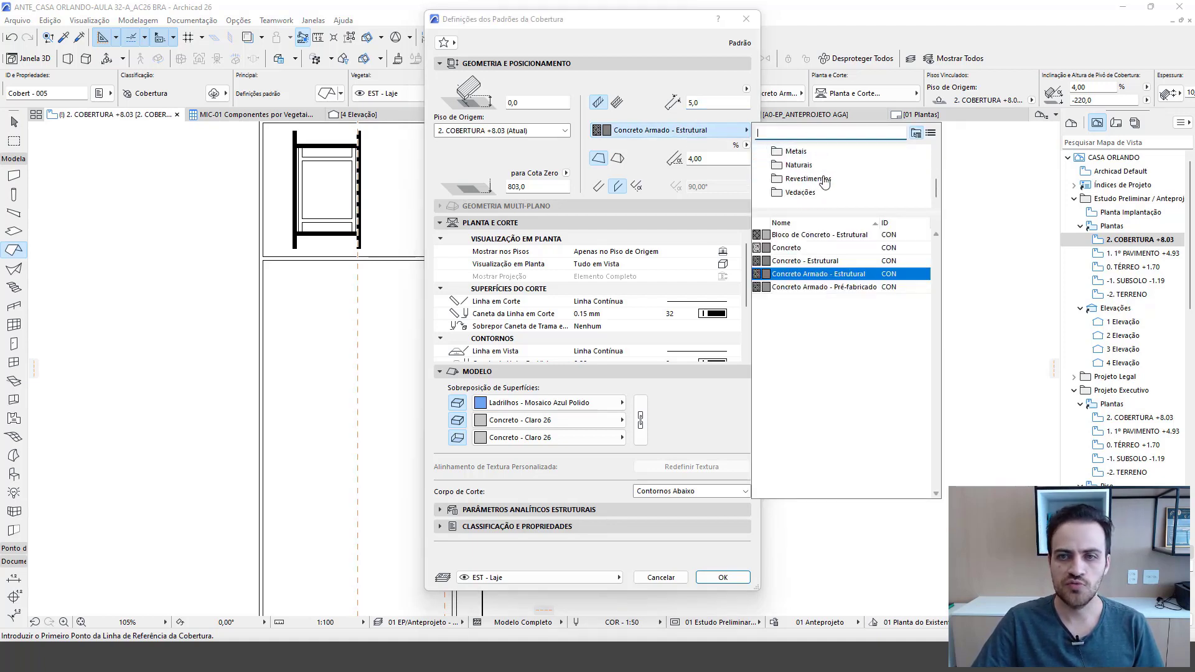
click(803, 192)
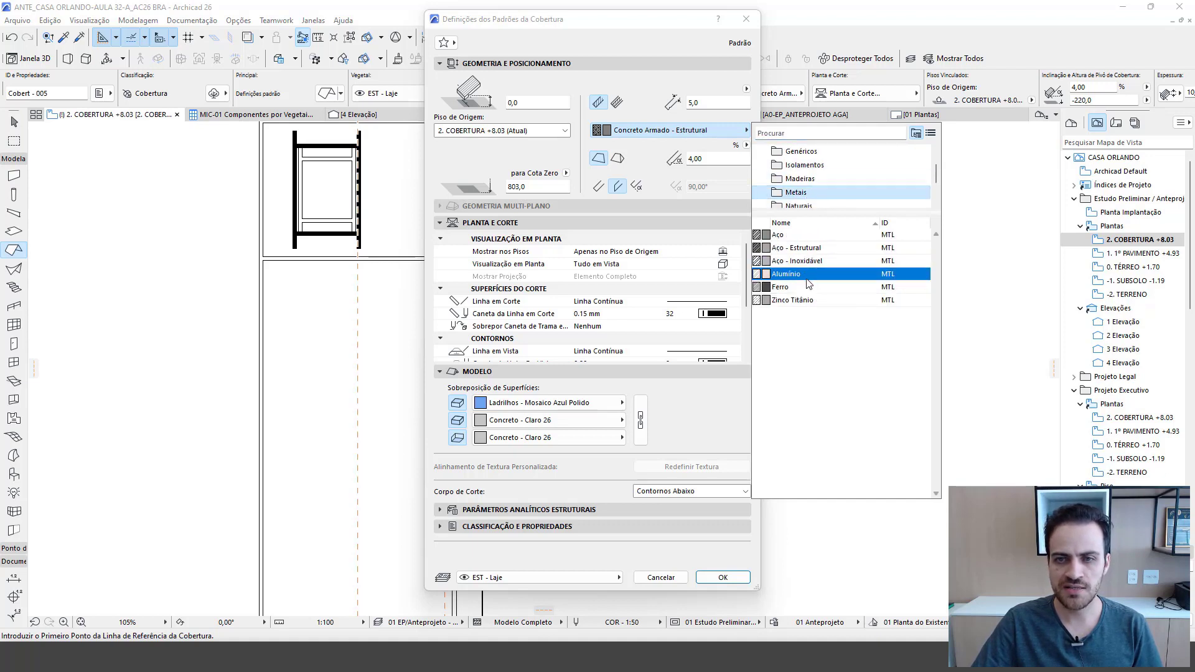
click(787, 274)
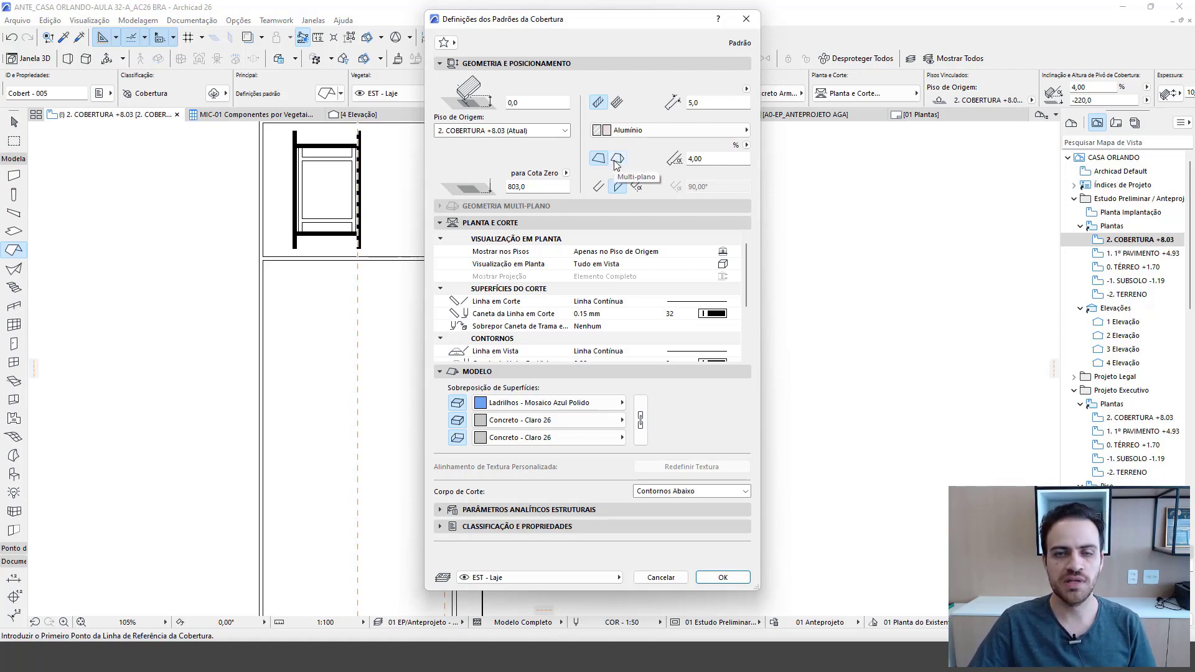
- Set the roof pitch to 10,00 % and keep the vertical edge angle for its contour
click(703, 158)
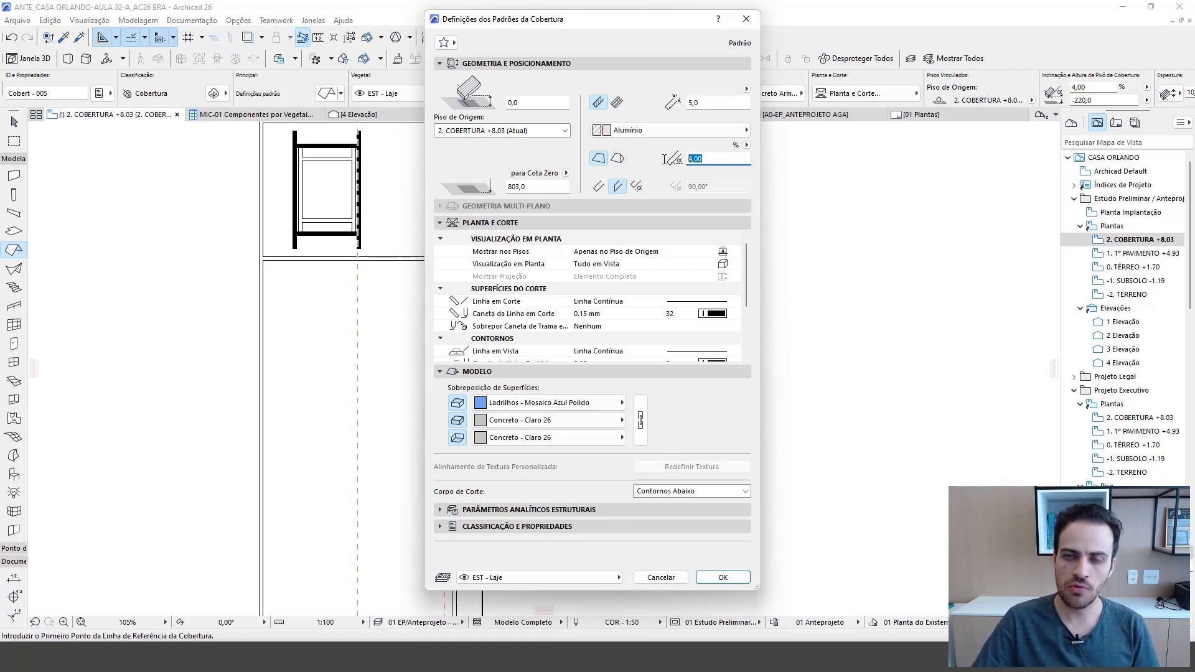
text(10)
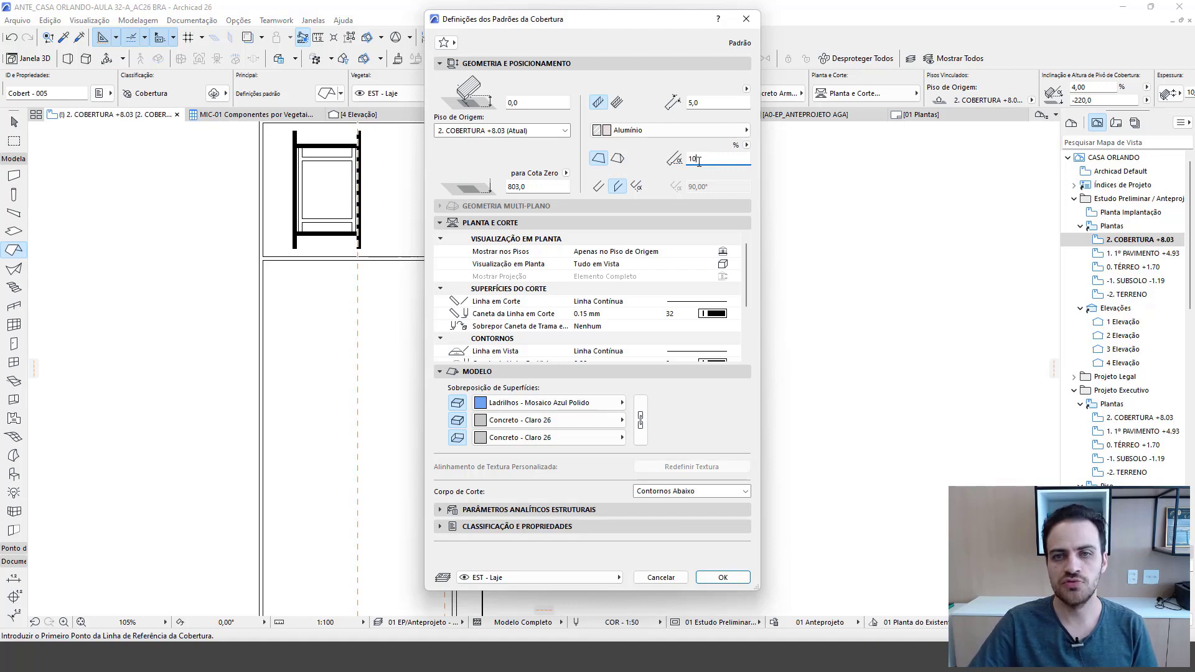
text(,00)
click(746, 145)
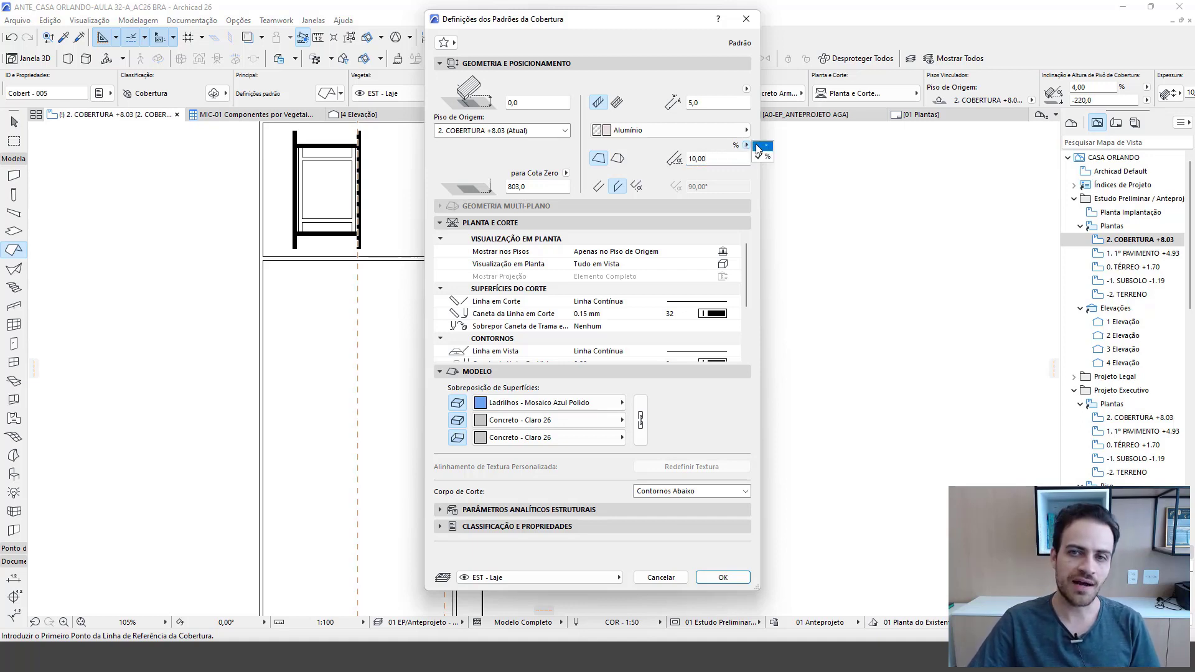
click(765, 156)
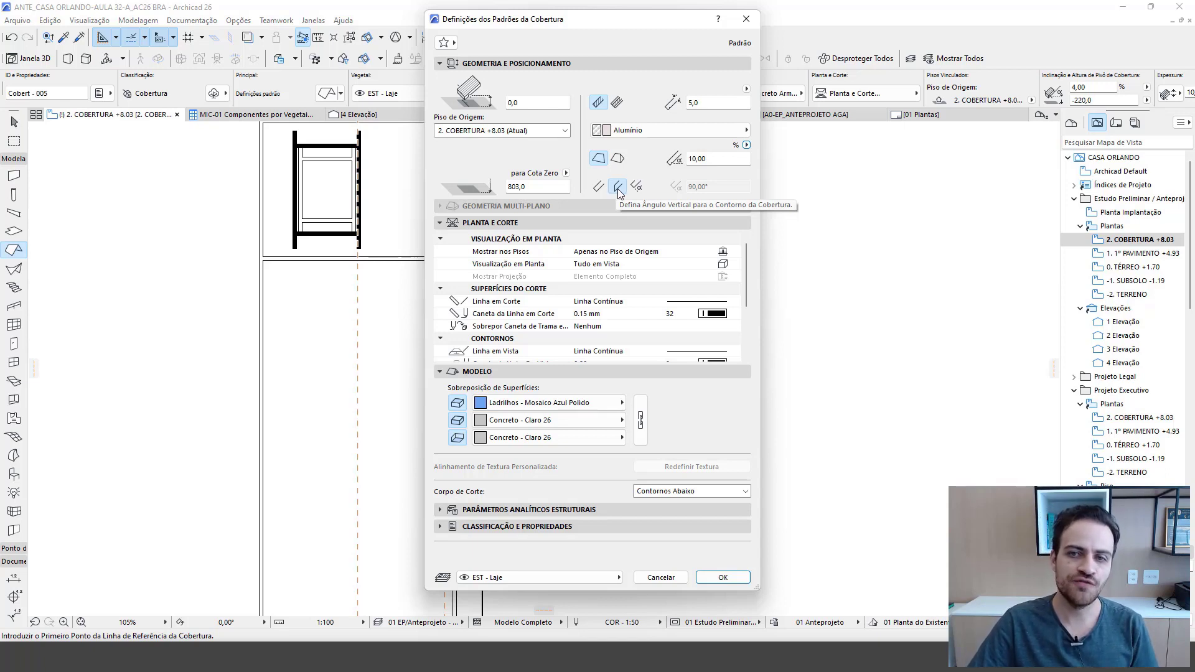
click(618, 188)
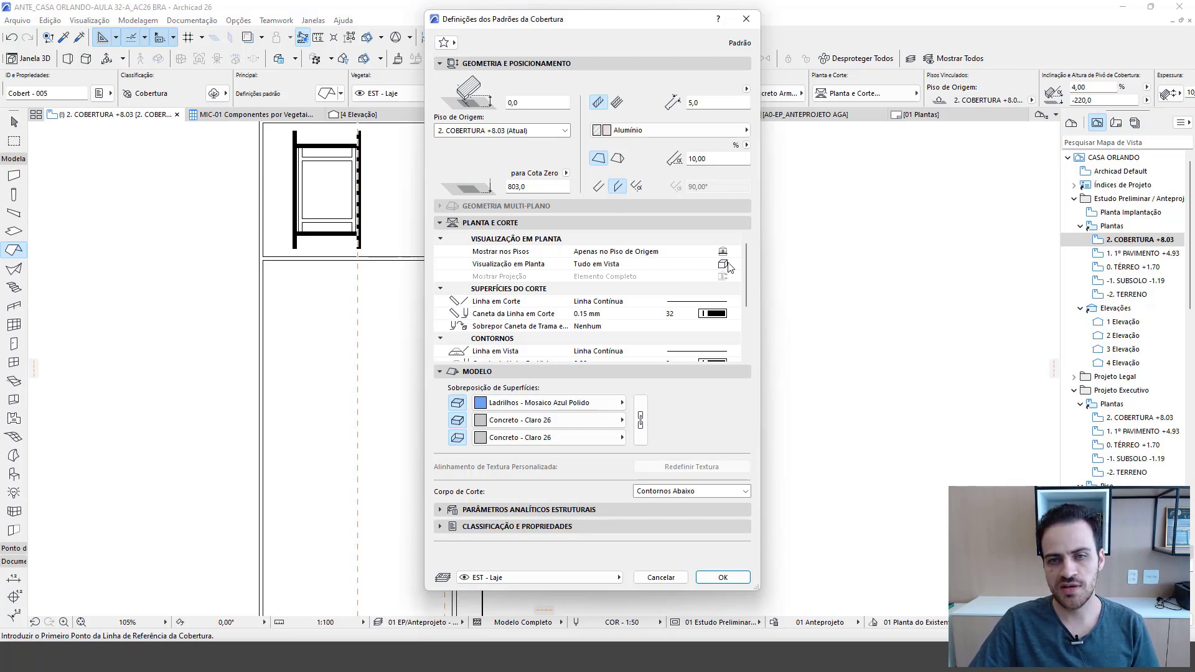
- Review the roof's floor plan display options and the orientation options of its view fill, leaving both settings as they are
mouse_move(746, 271)
mouse_down()
mouse_move(746, 334)
mouse_move(745, 270)
mouse_up()
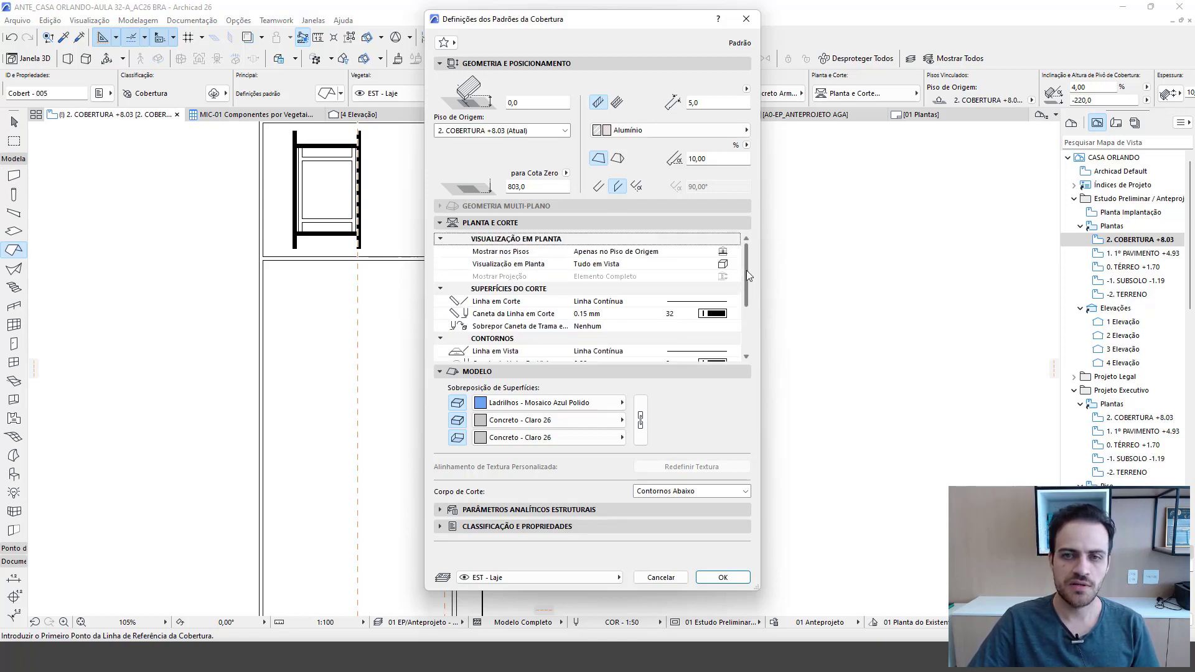
click(723, 265)
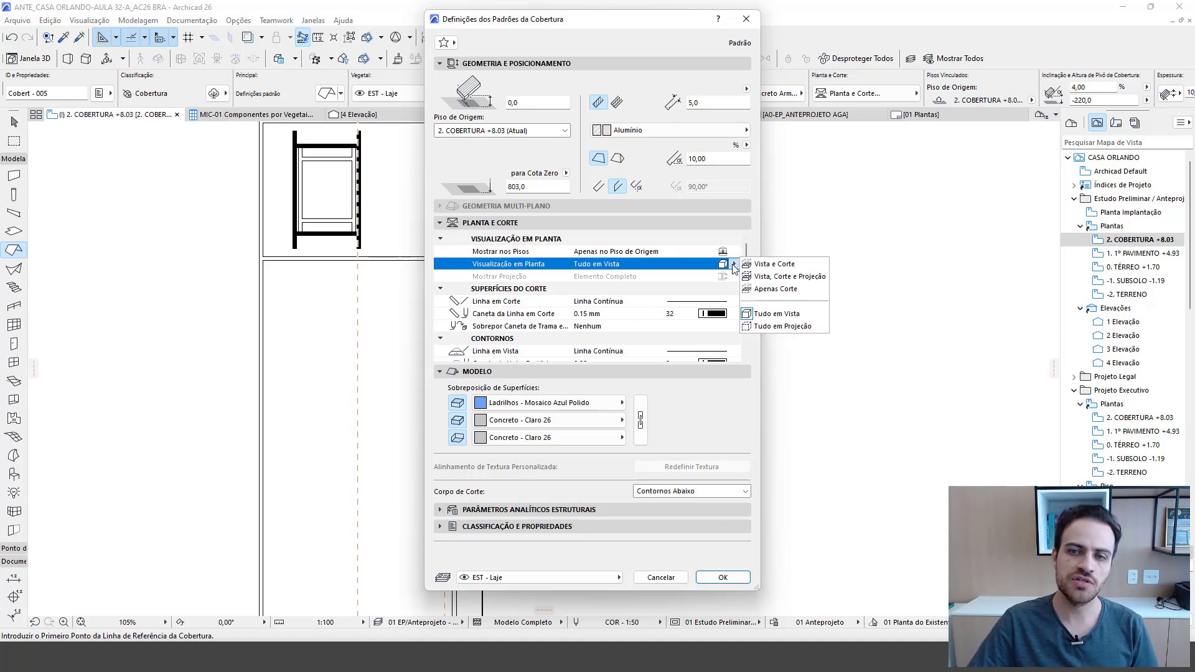
click(732, 268)
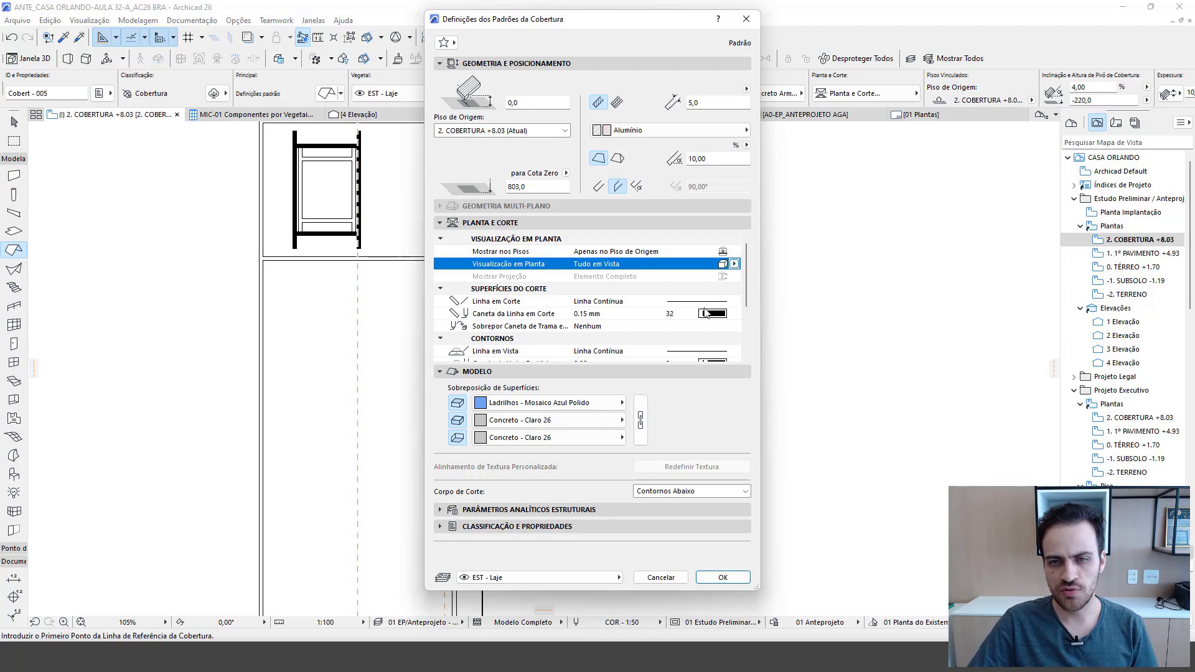
scroll(623, 340, down, 2)
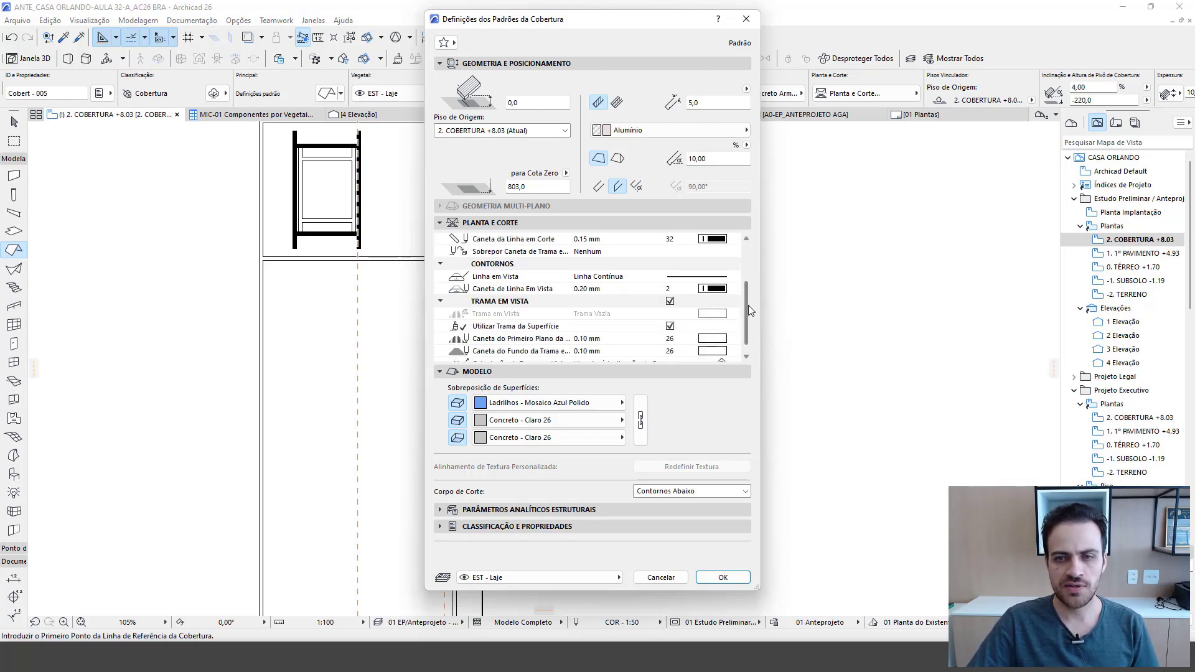
mouse_move(748, 305)
mouse_down()
mouse_move(745, 276)
mouse_move(745, 327)
mouse_up()
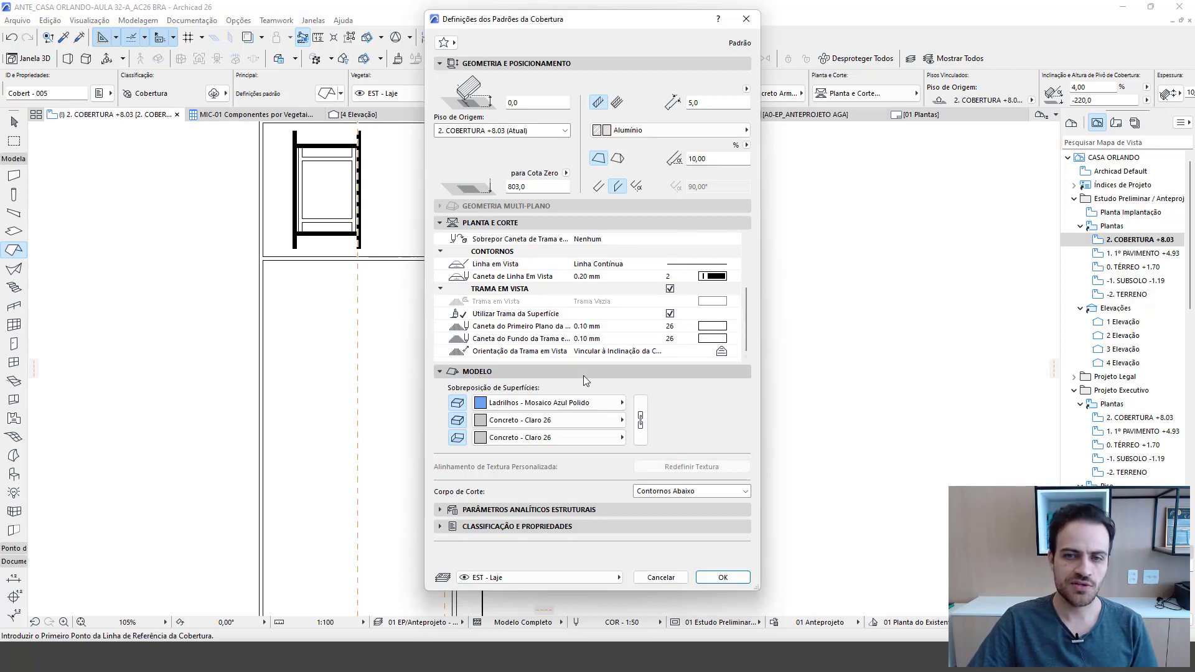
click(725, 353)
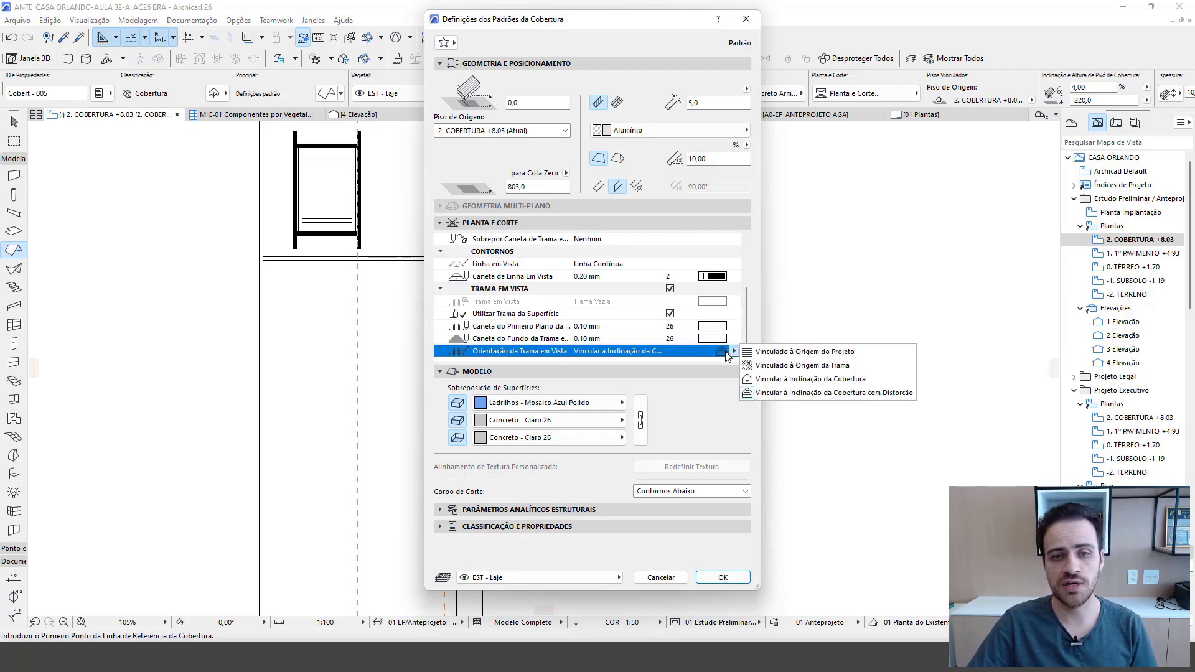
click(726, 351)
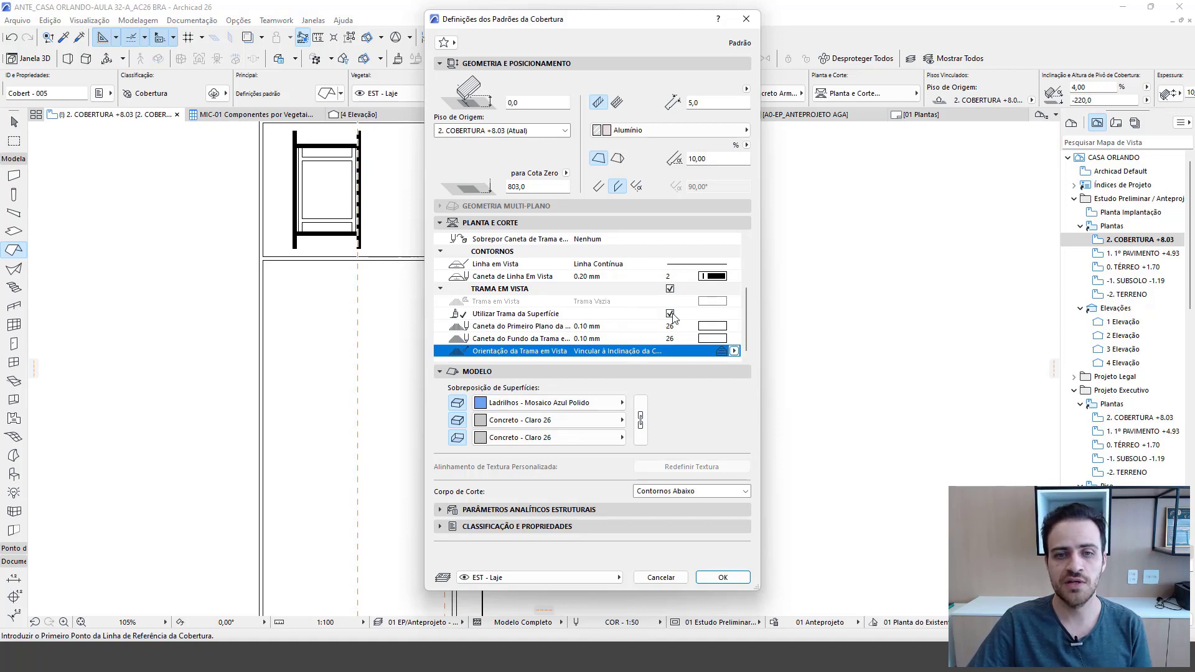
- Turn off Utilizar Trama da Superfície and set the roof's view fill to Tábua de Madeira Horizontal - 16.67
click(670, 314)
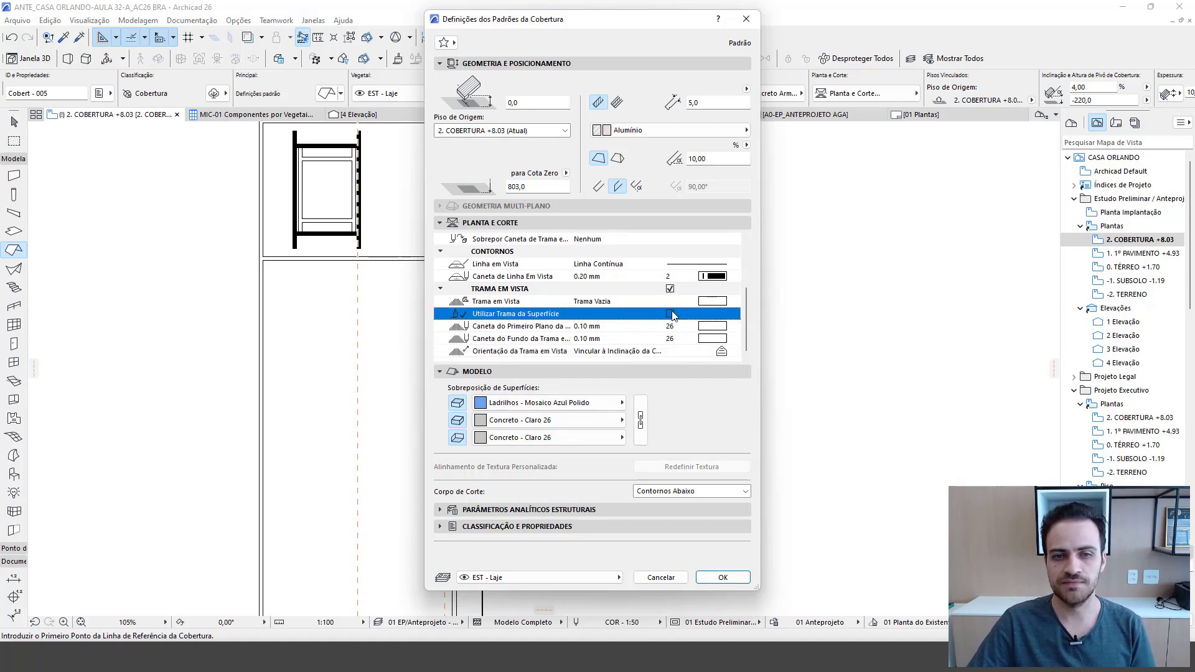
click(727, 327)
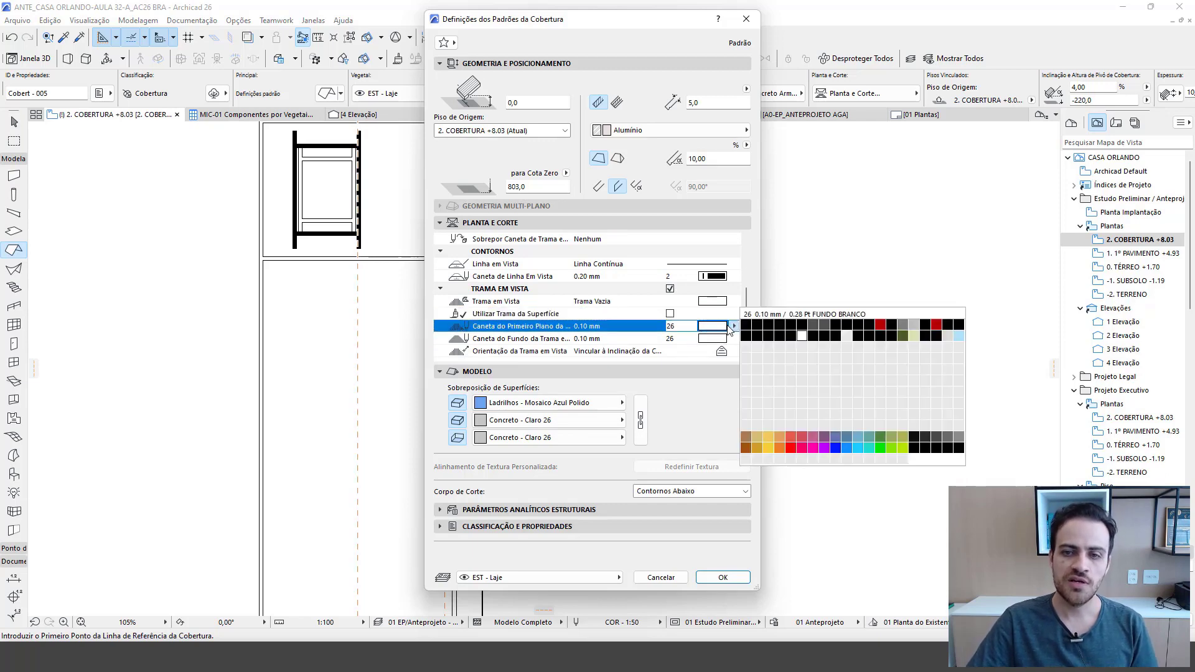
click(734, 301)
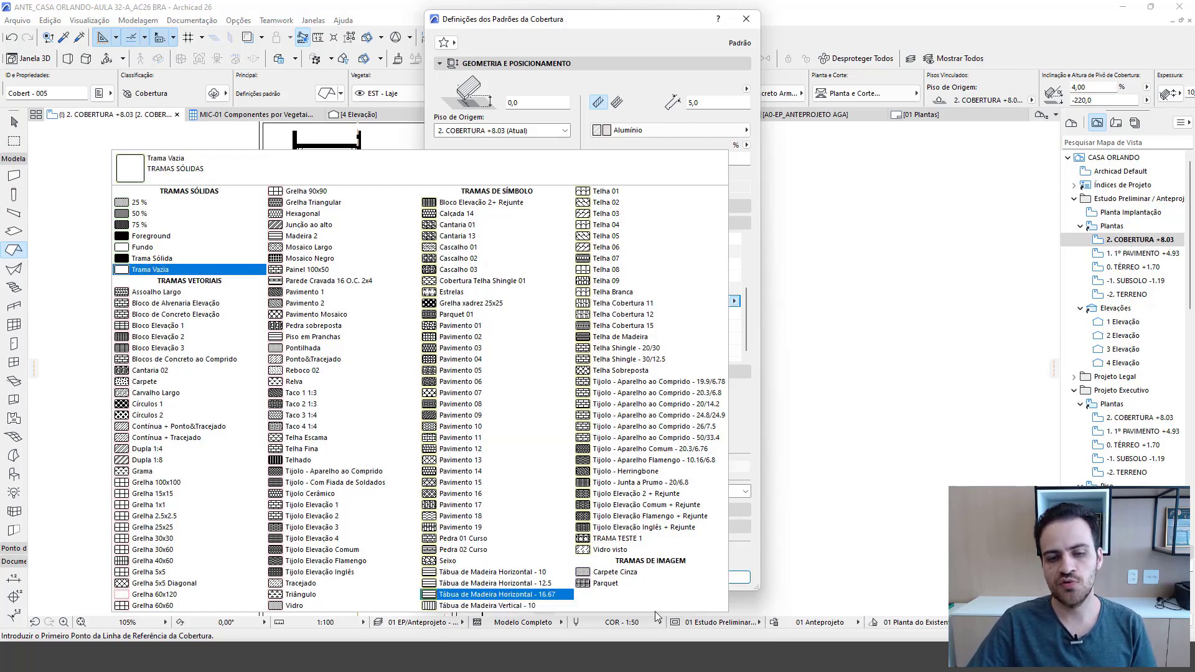
click(551, 596)
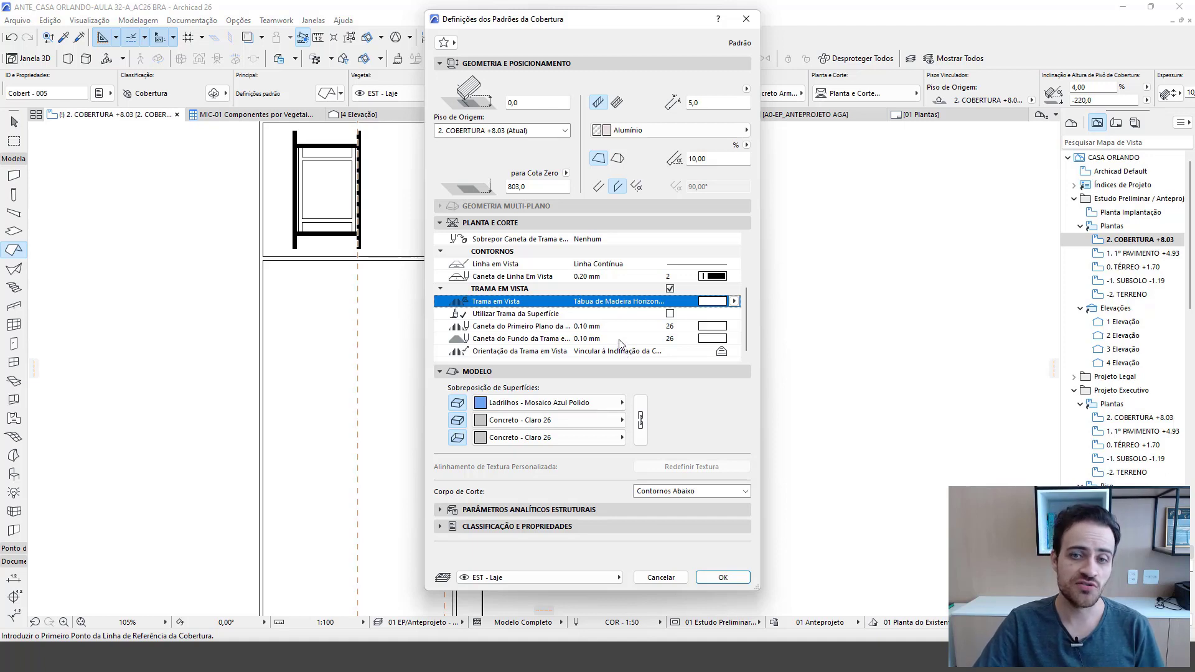
- Set the view fill's foreground pen to 15 and its background pen to 16
click(734, 326)
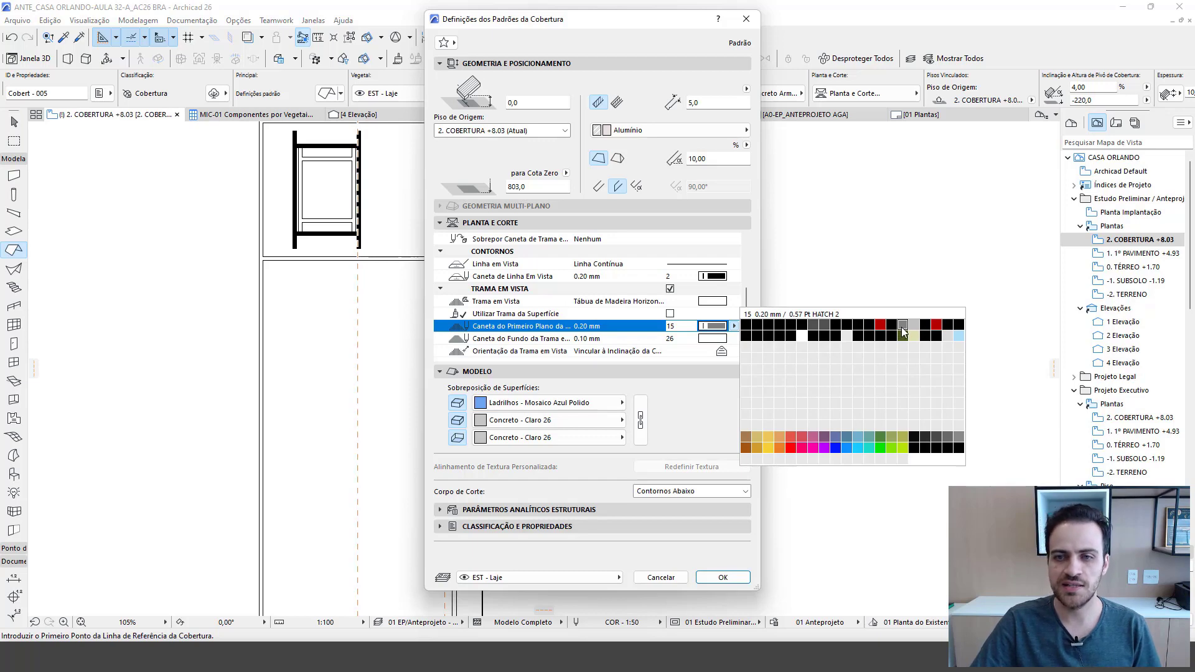
click(903, 325)
click(734, 339)
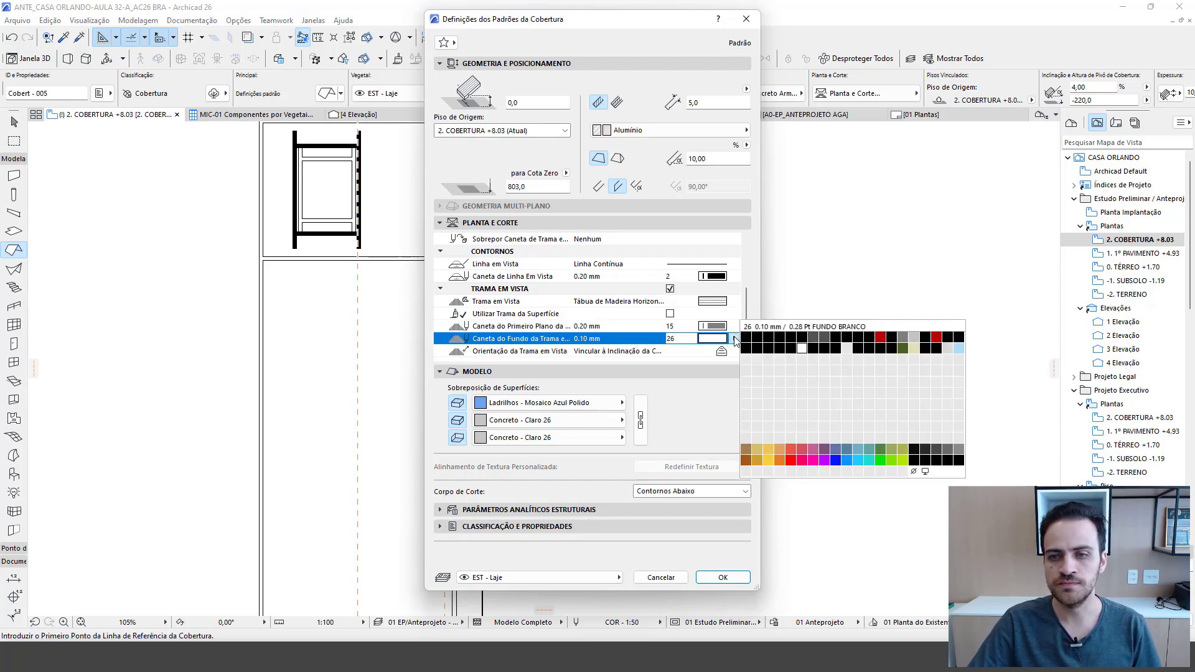
click(915, 338)
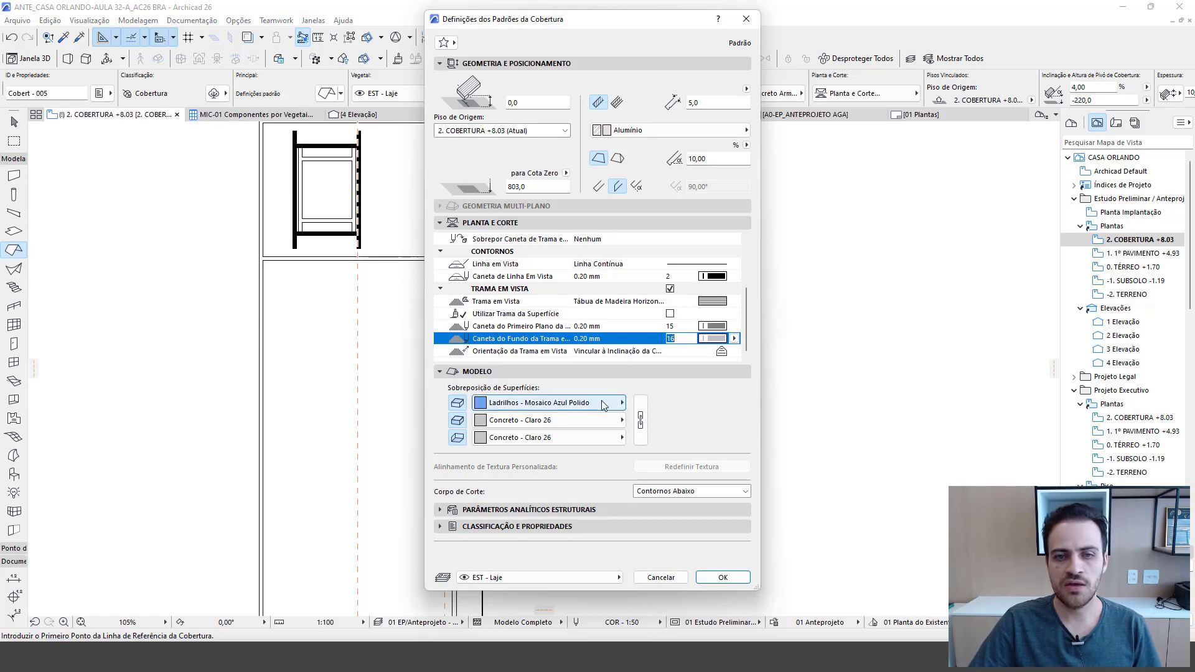
- Link the roof's three surface overrides and set the top surface to Cobertura - Folha Ondulada Mate
click(643, 421)
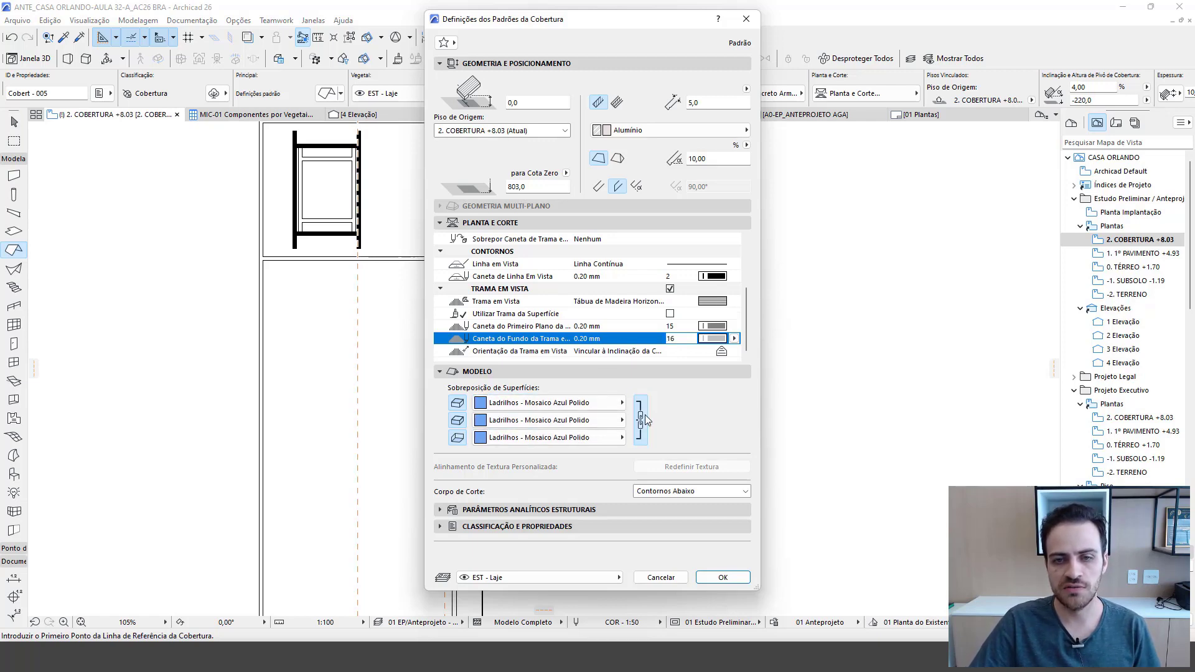
click(592, 405)
scroll(678, 324, up, 2)
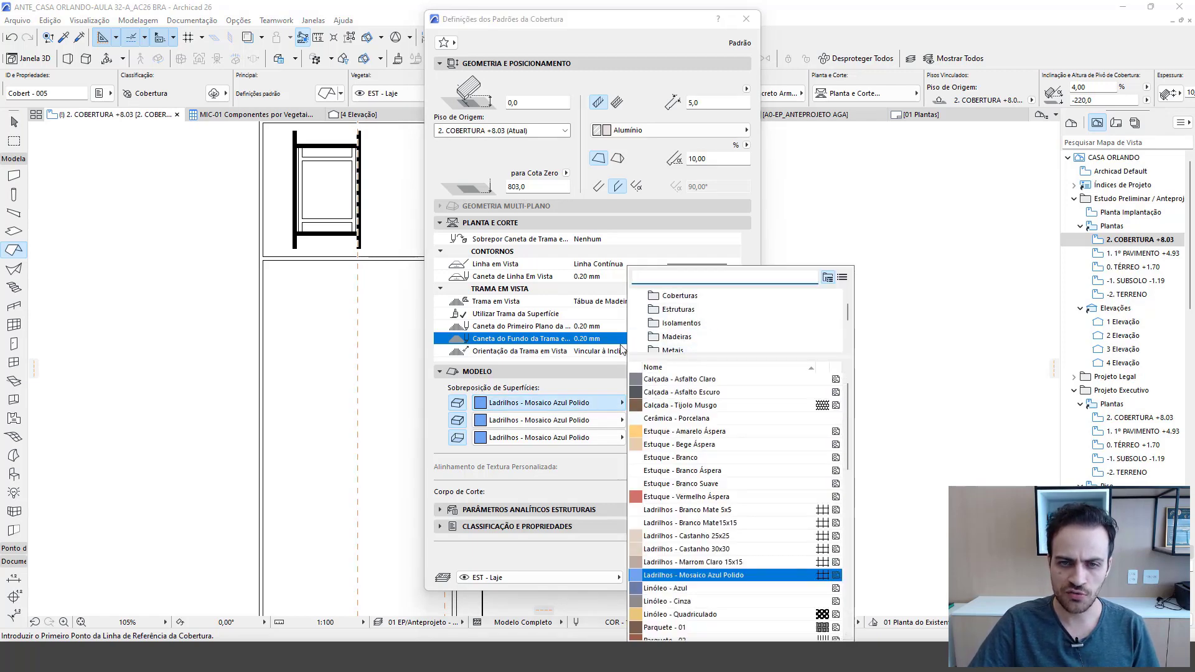
click(679, 309)
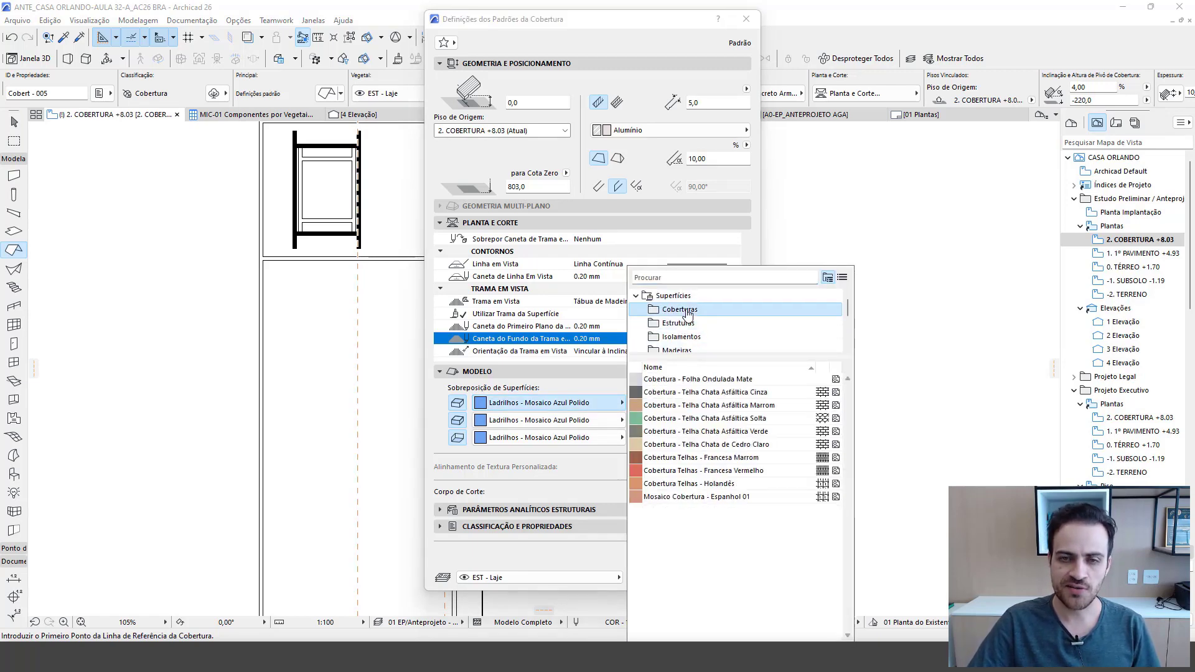
click(691, 380)
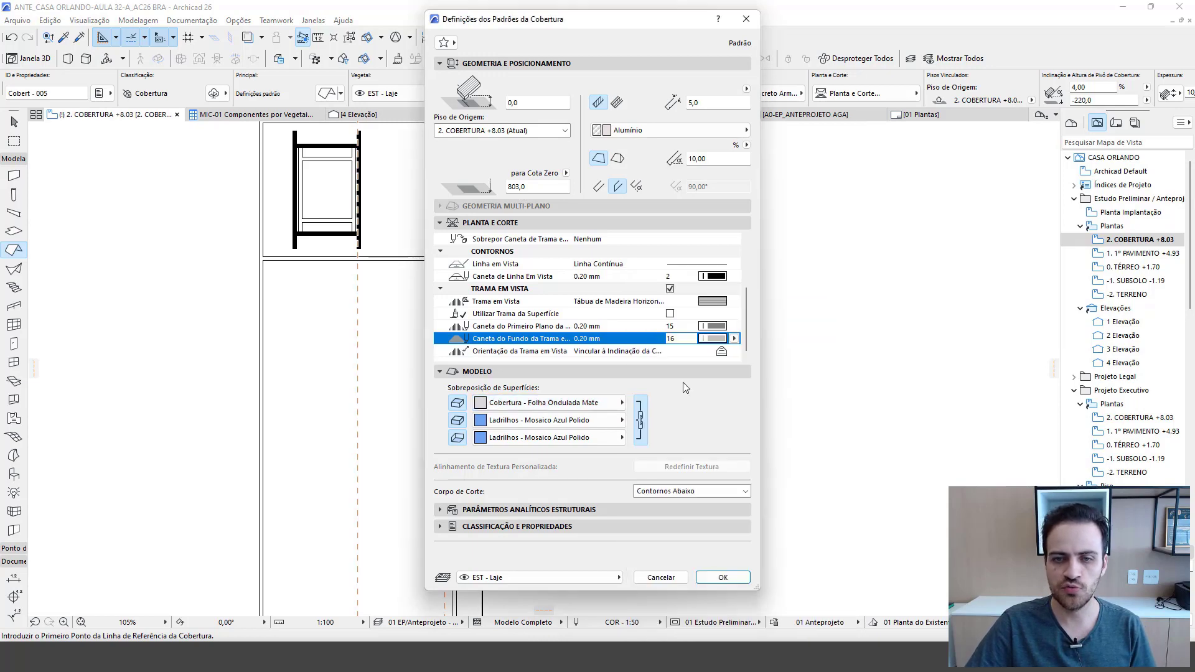
- Set the roof's bottom and edge surfaces to Cobertura - Folha Ondulada Mate
click(549, 437)
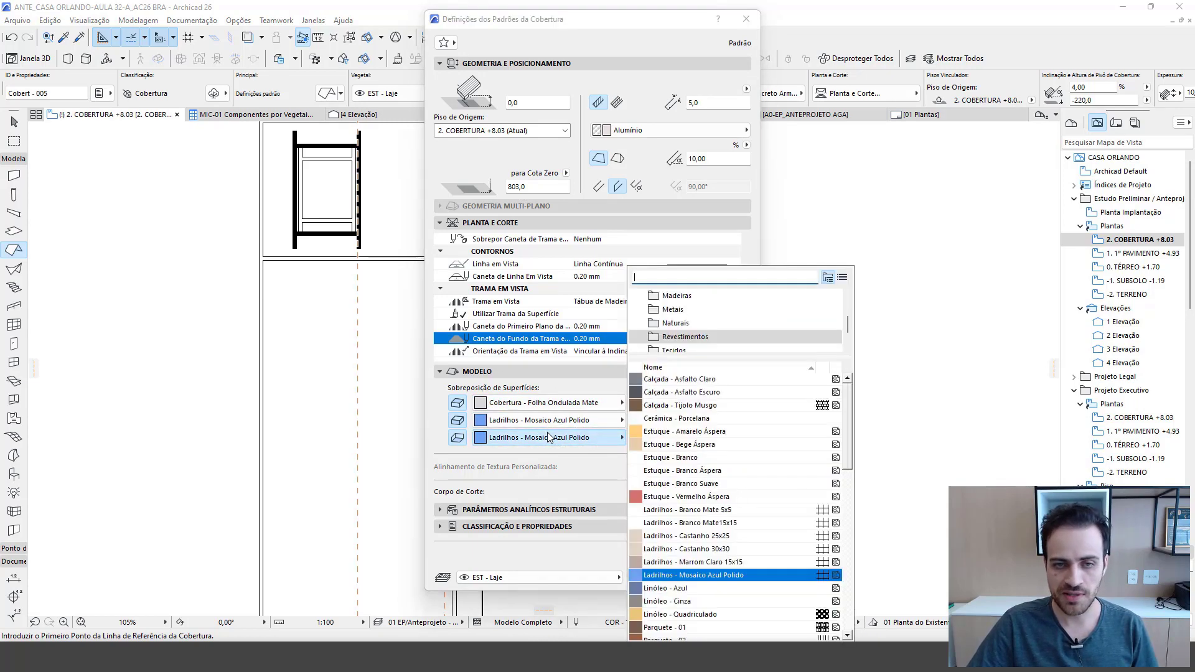
click(680, 309)
click(732, 378)
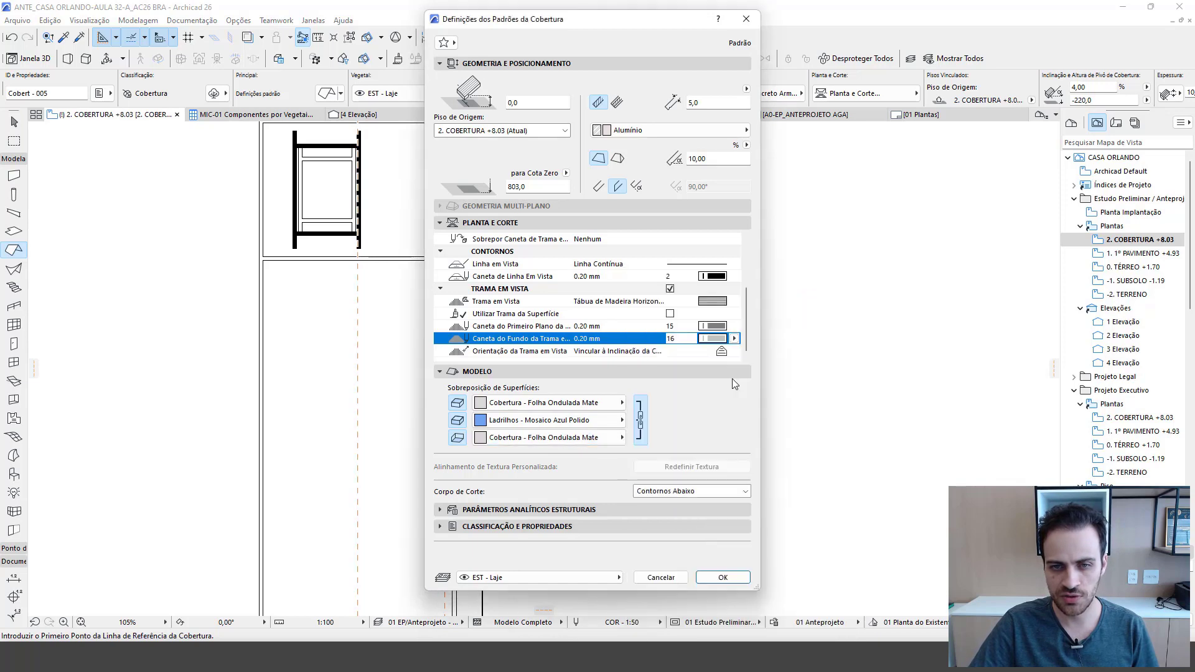
click(569, 420)
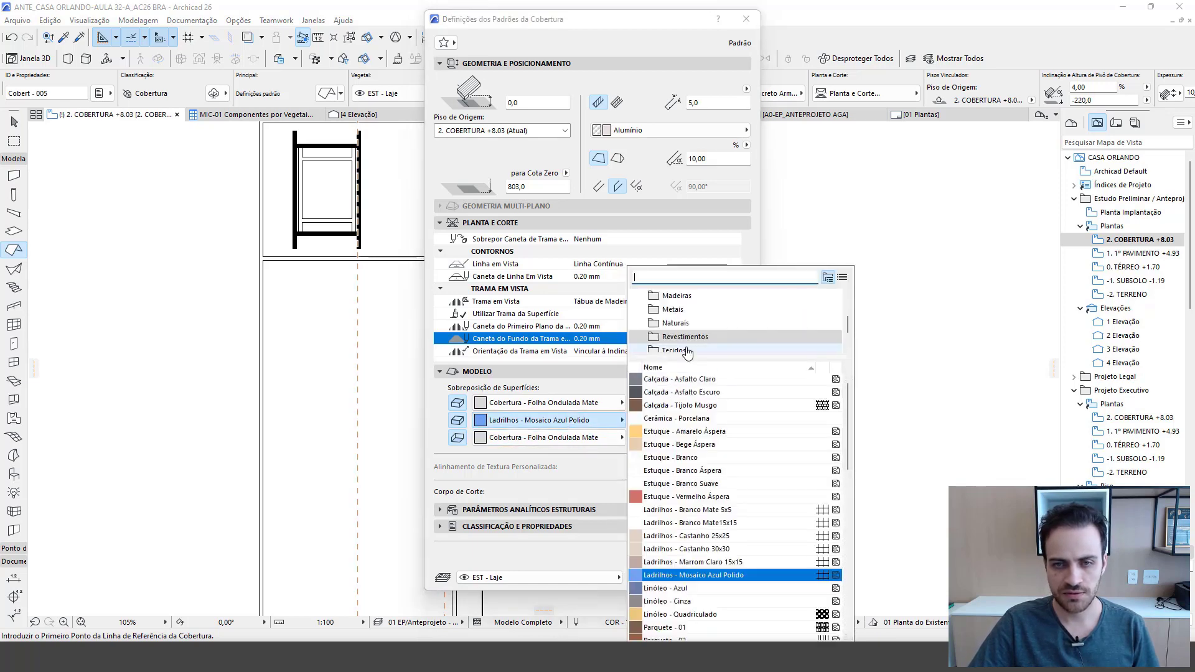
scroll(693, 336, up, 4)
click(679, 309)
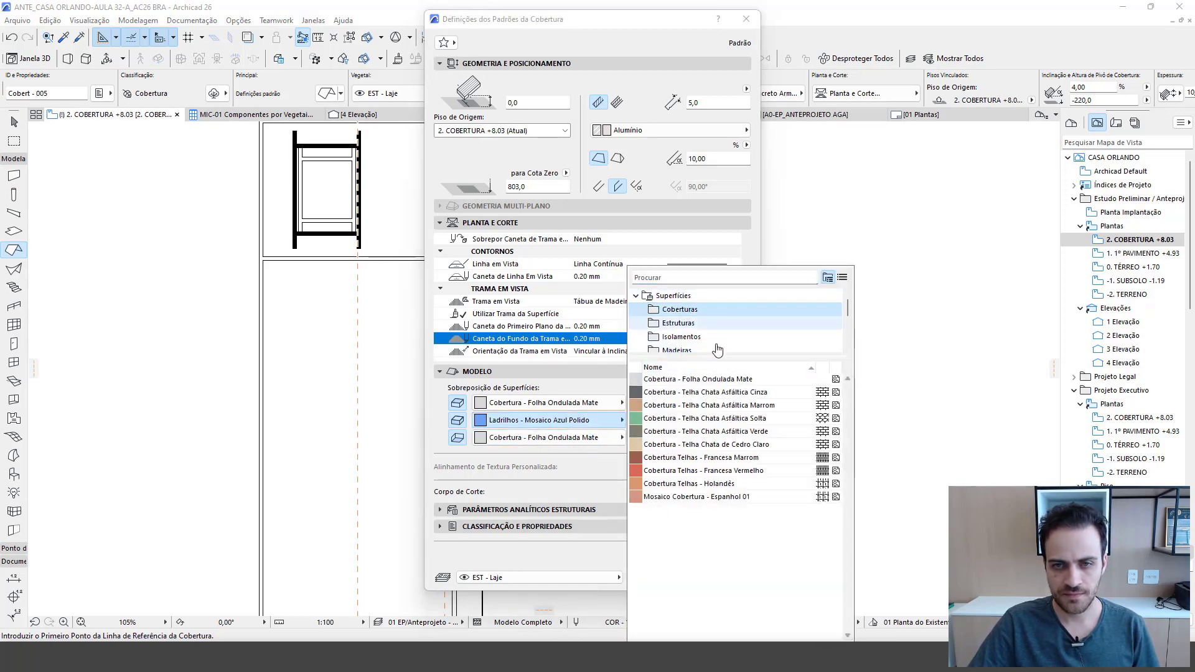
click(731, 381)
- Assign the roof to the ARQ - Cobertura layer and accept the default settings
click(555, 577)
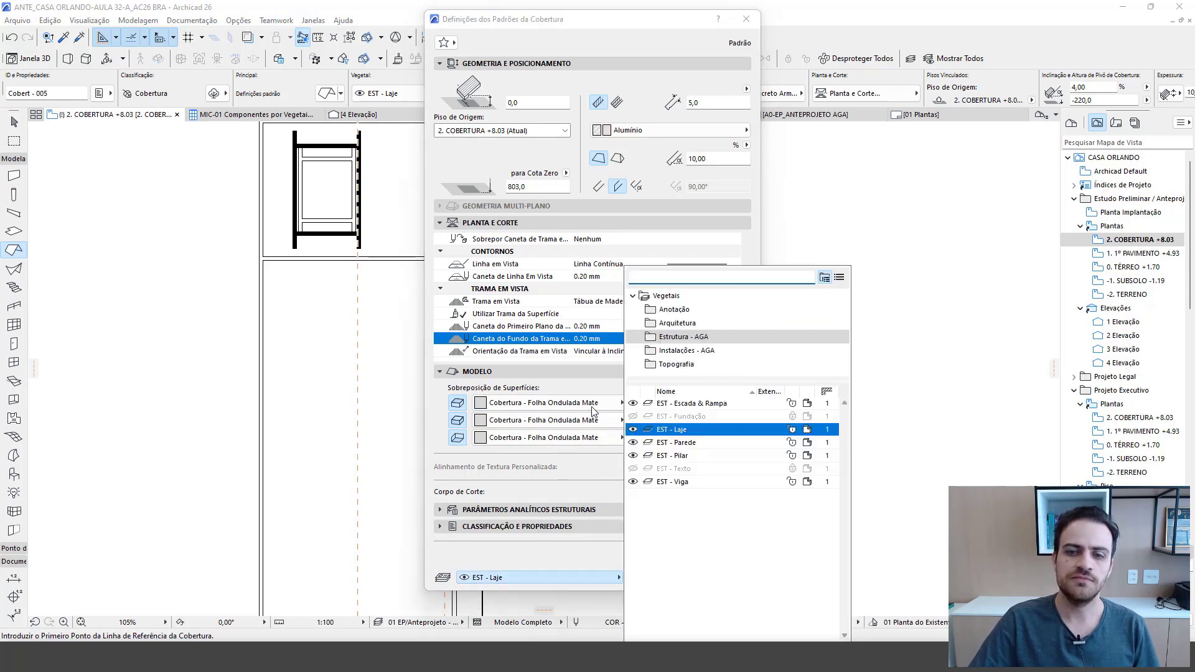
click(679, 324)
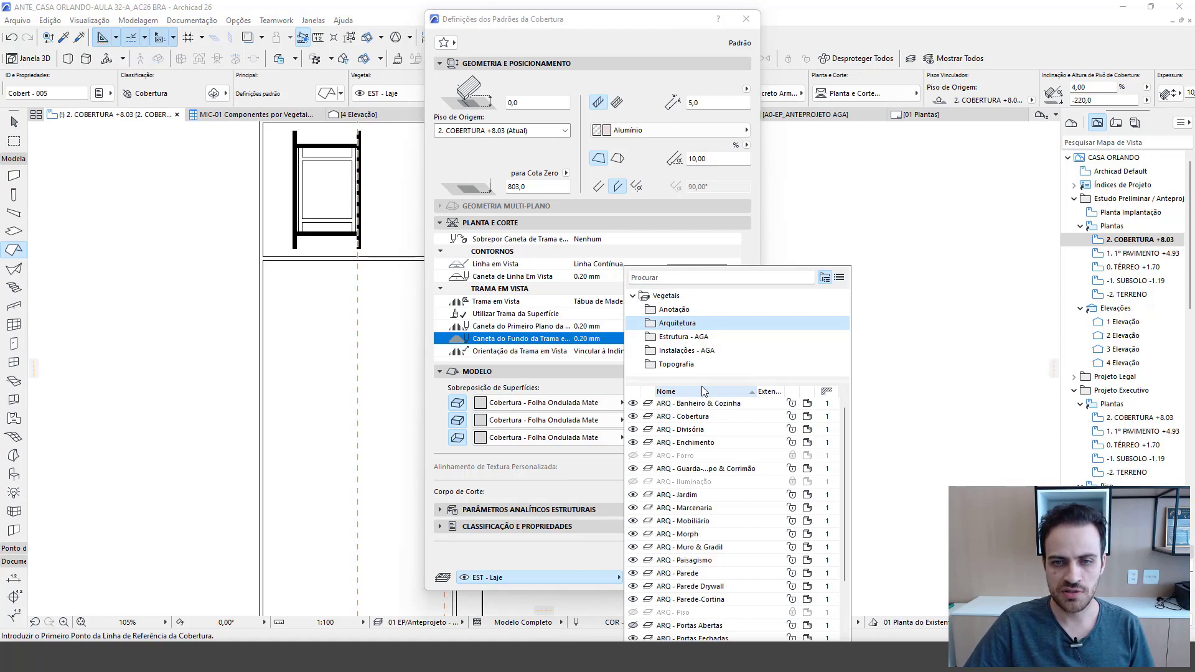
click(689, 417)
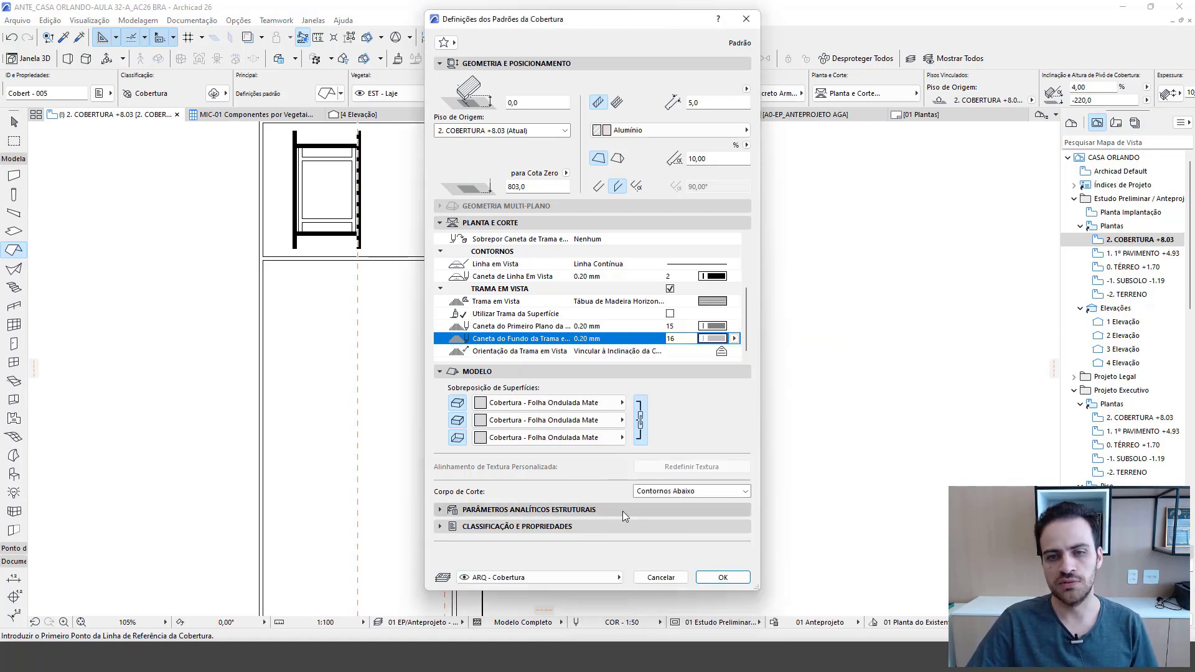
click(722, 577)
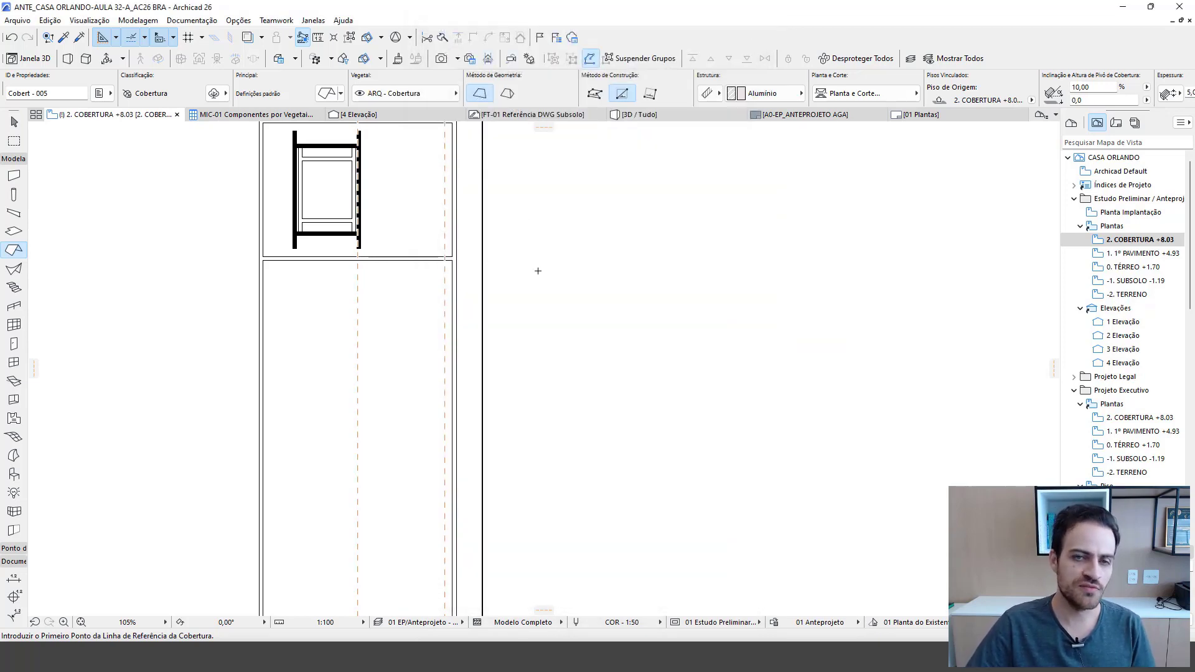
- Draw the roof's pivot line, about 2040 cm long, along the dashed guide beside the right parapet, between the inner faces of the end parapets
scroll(538, 271, down, 2)
scroll(537, 271, left, 2)
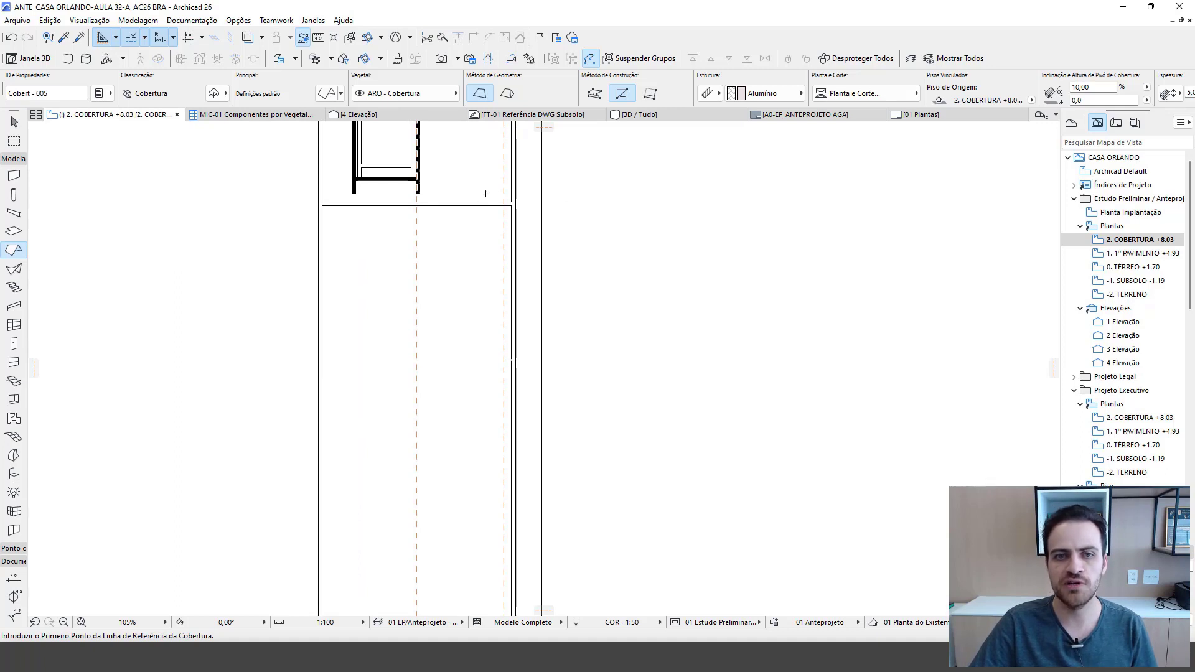
scroll(485, 194, up, 6)
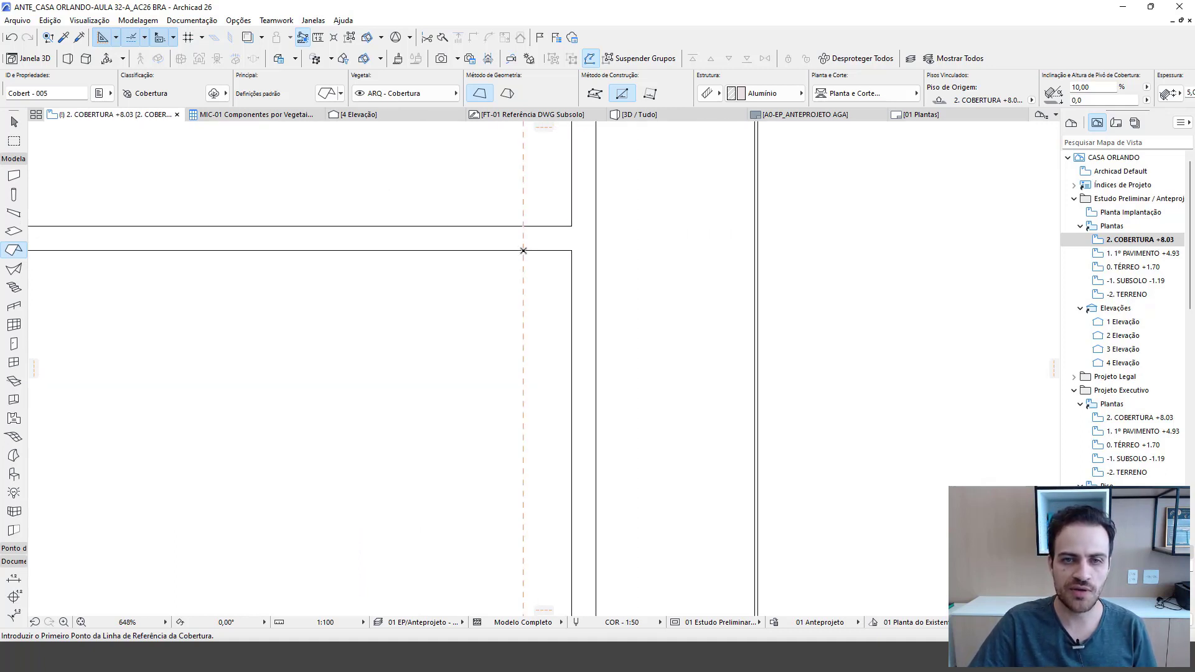
click(523, 249)
scroll(524, 323, down, 5)
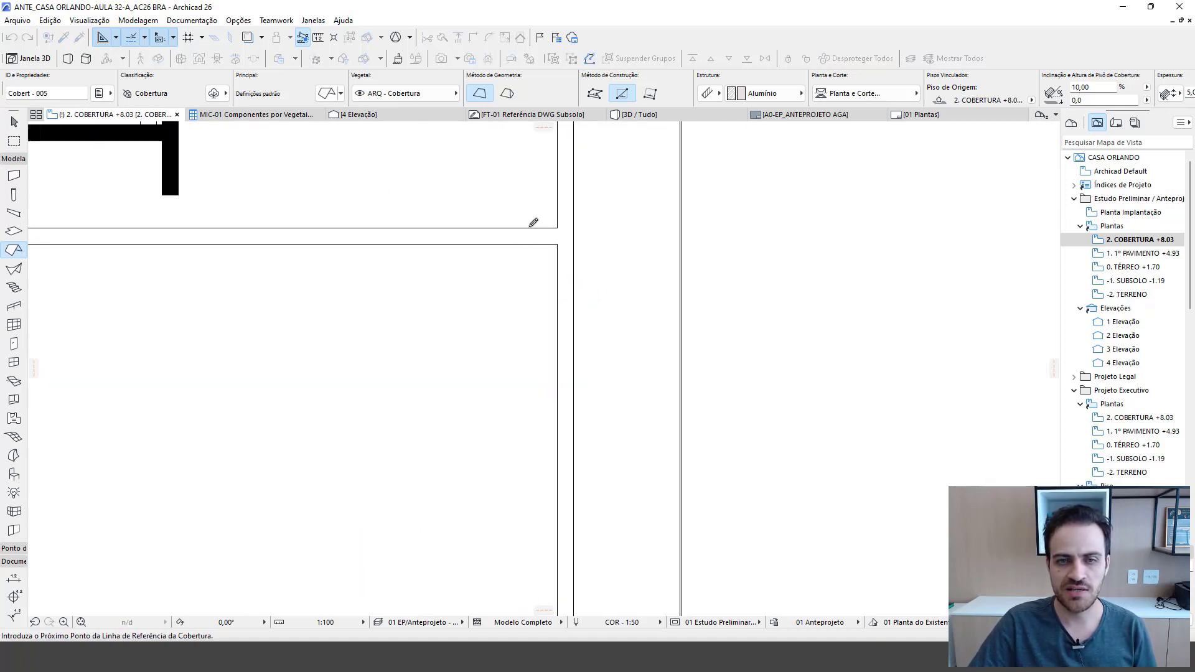
scroll(519, 474, up, 4)
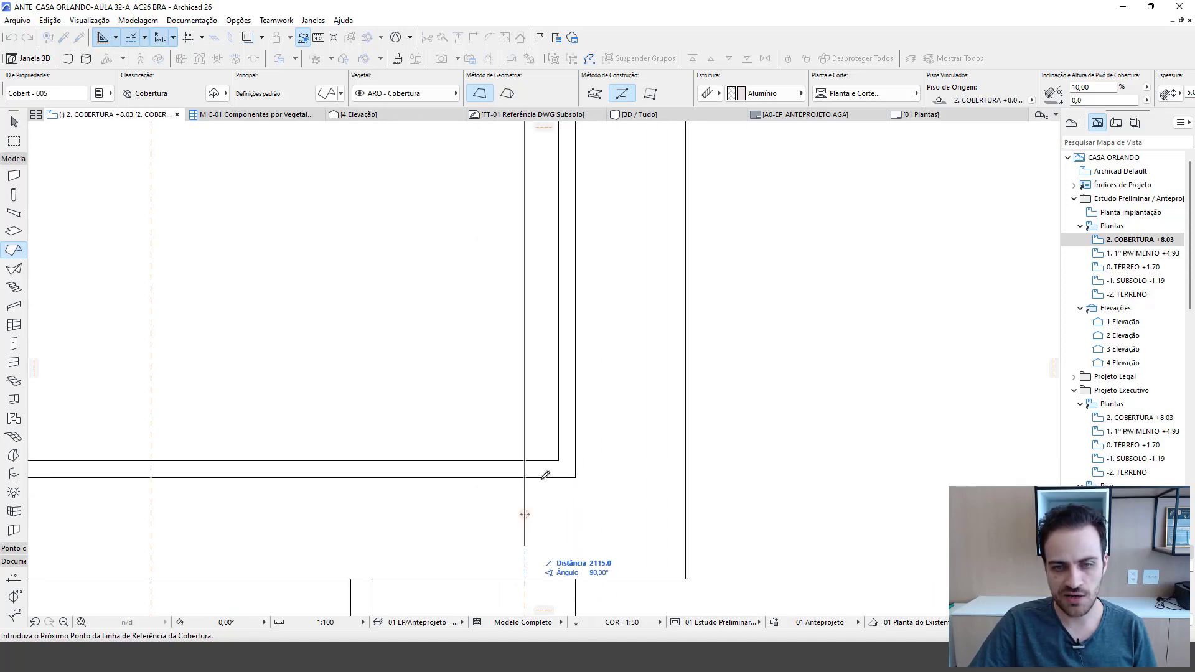
click(526, 459)
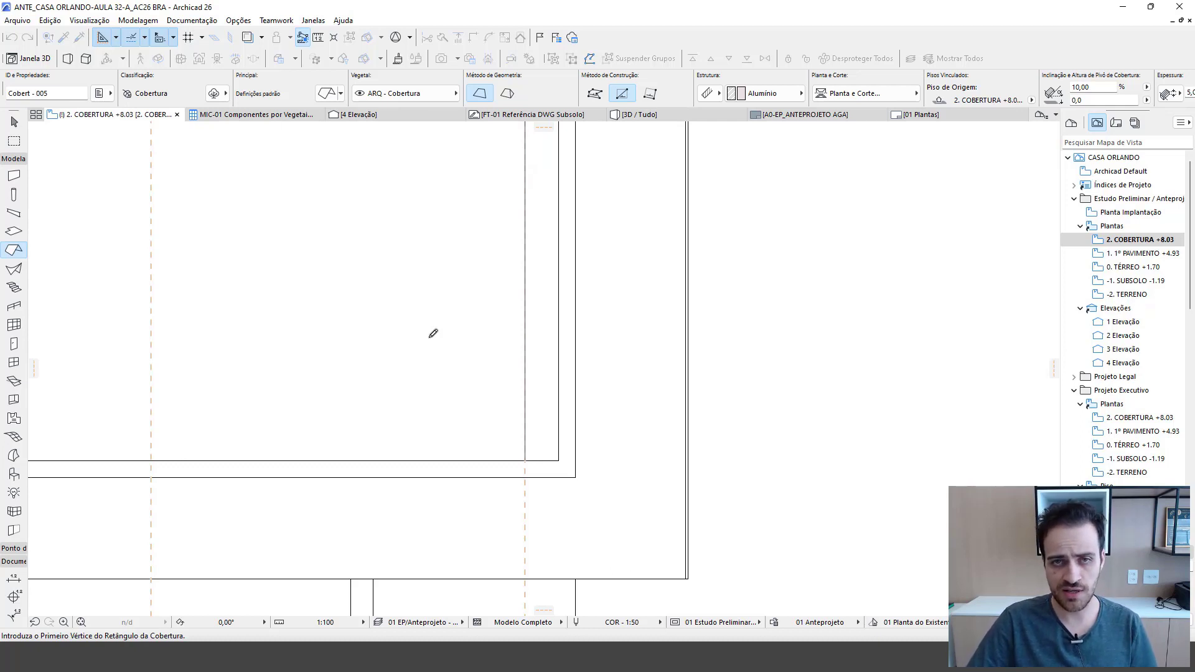
- Define the roof rectangle, about 332,5 by 2040 cm, from the pivot line's lower end to where the central dashed guide meets the upper parapet
scroll(528, 458, up, 1)
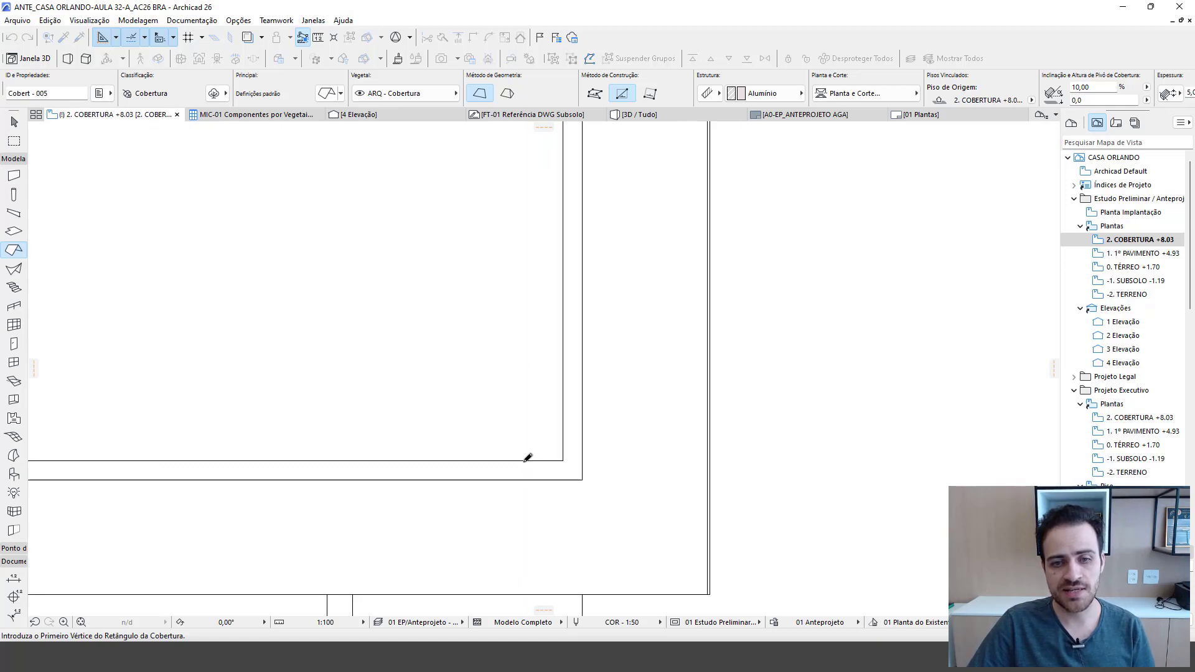
scroll(528, 458, up, 2)
click(528, 458)
scroll(405, 488, down, 3)
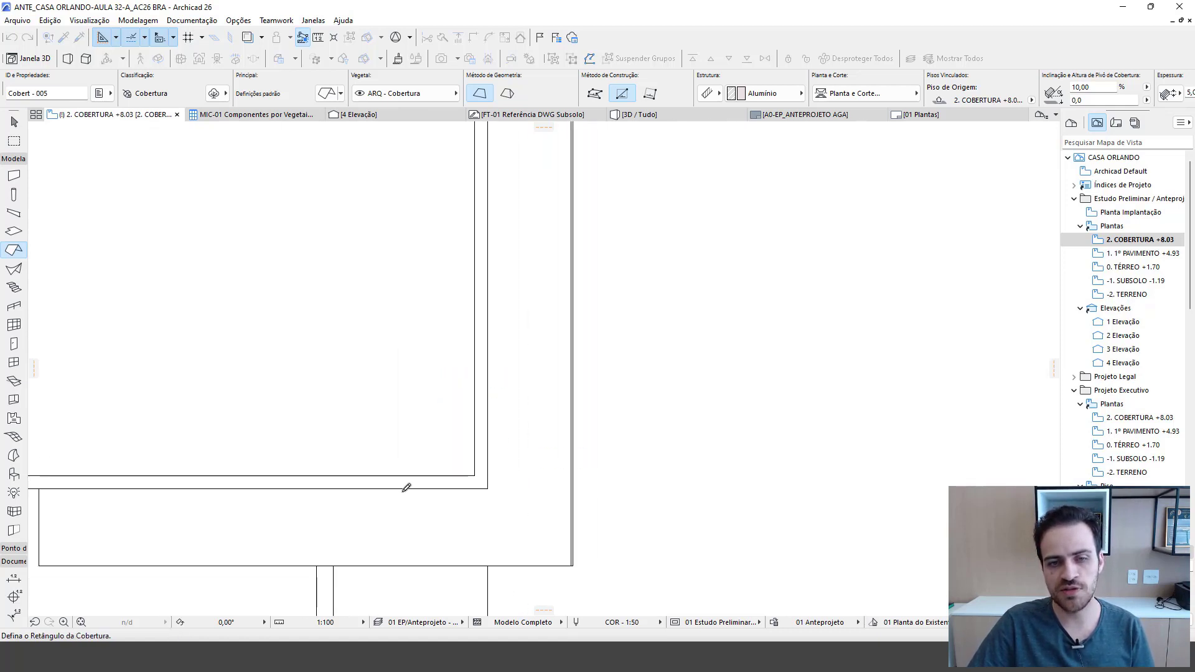
scroll(352, 221, up, 3)
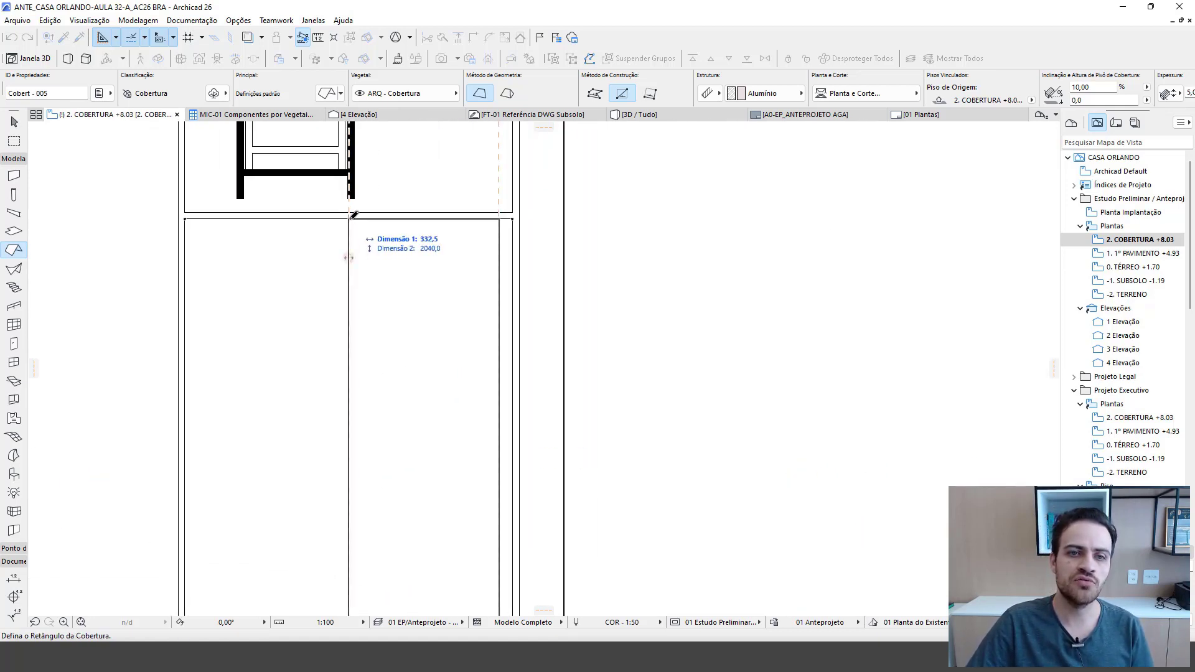
scroll(354, 217, up, 3)
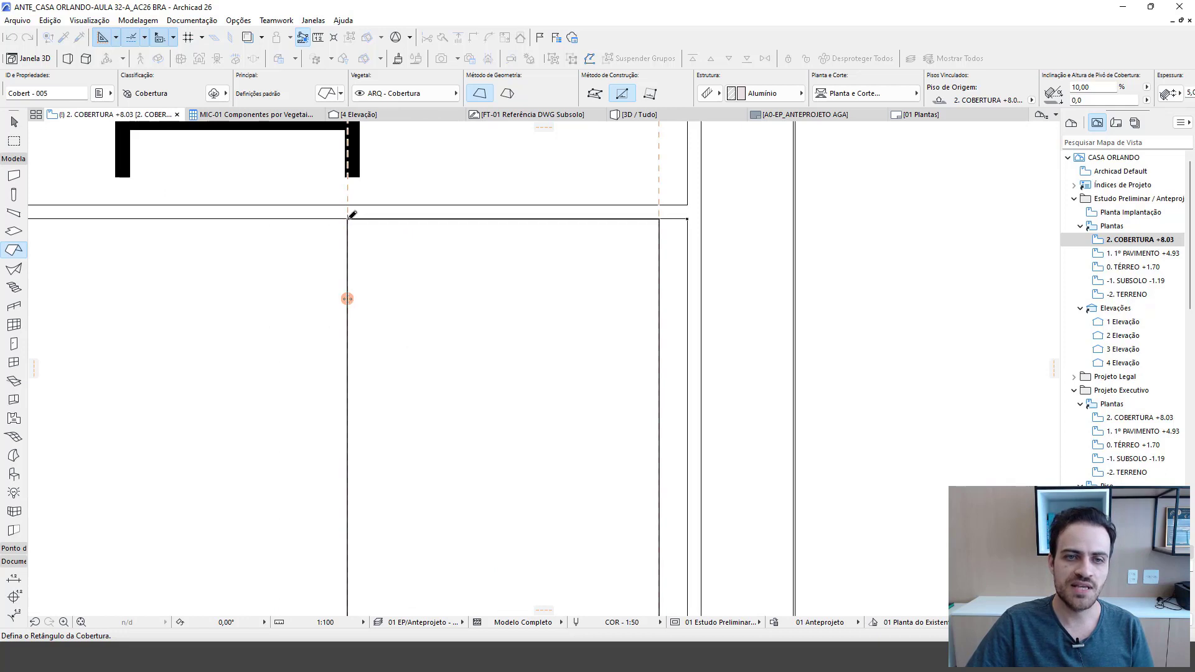
click(350, 219)
scroll(379, 196, down, 5)
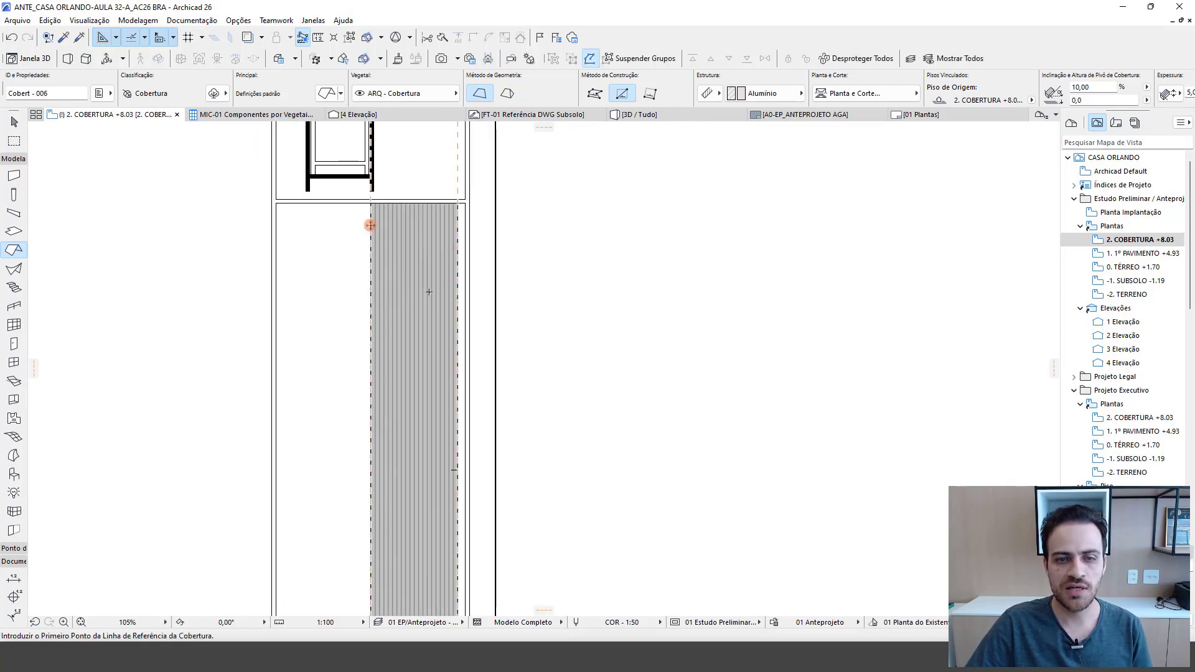
scroll(429, 292, down, 2)
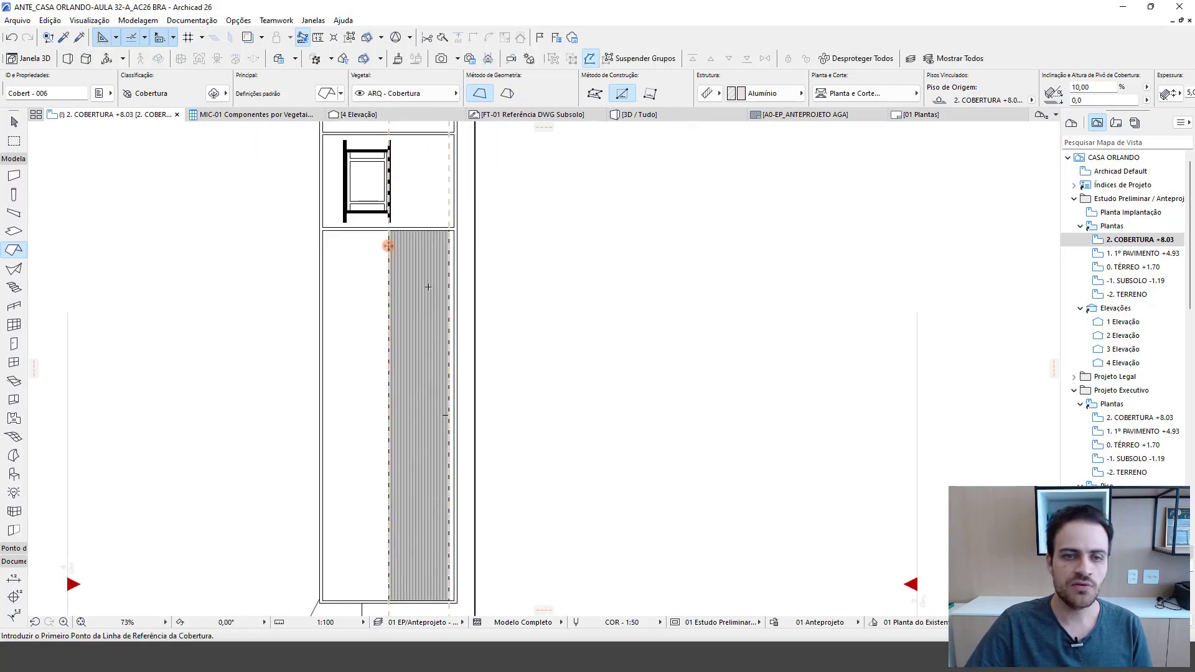
- Set the new roof's view fill orientation to Vinculado à Origem do Projeto
key(Escape)
scroll(430, 283, up, 3)
click(412, 287)
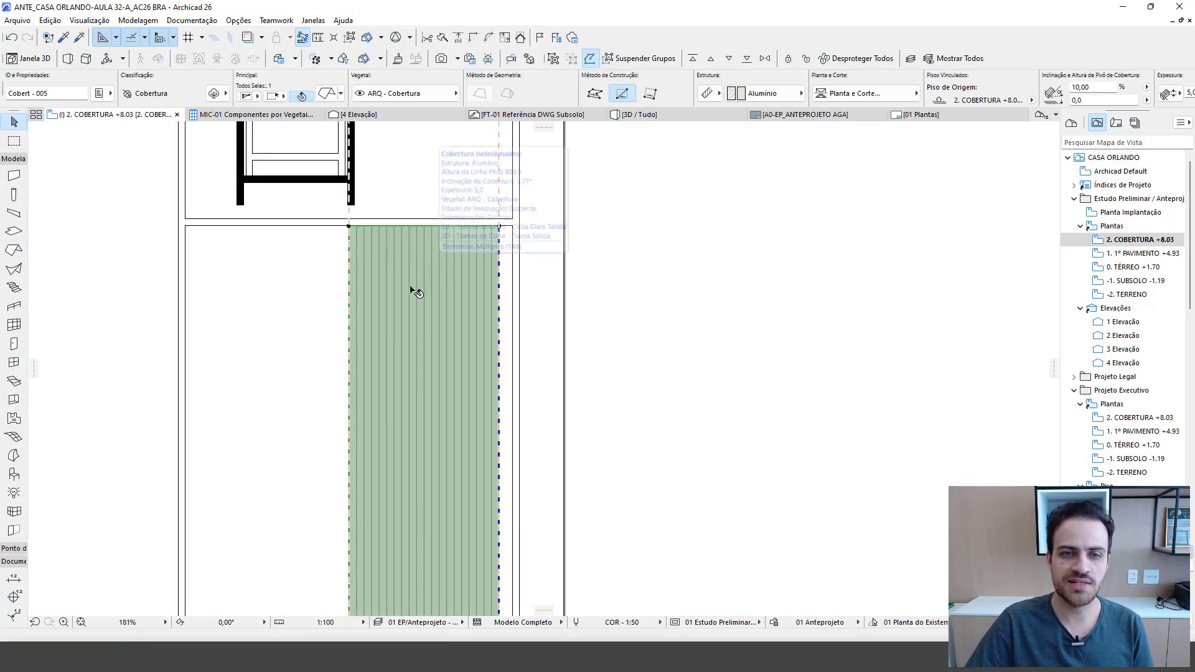
scroll(449, 274, up, 2)
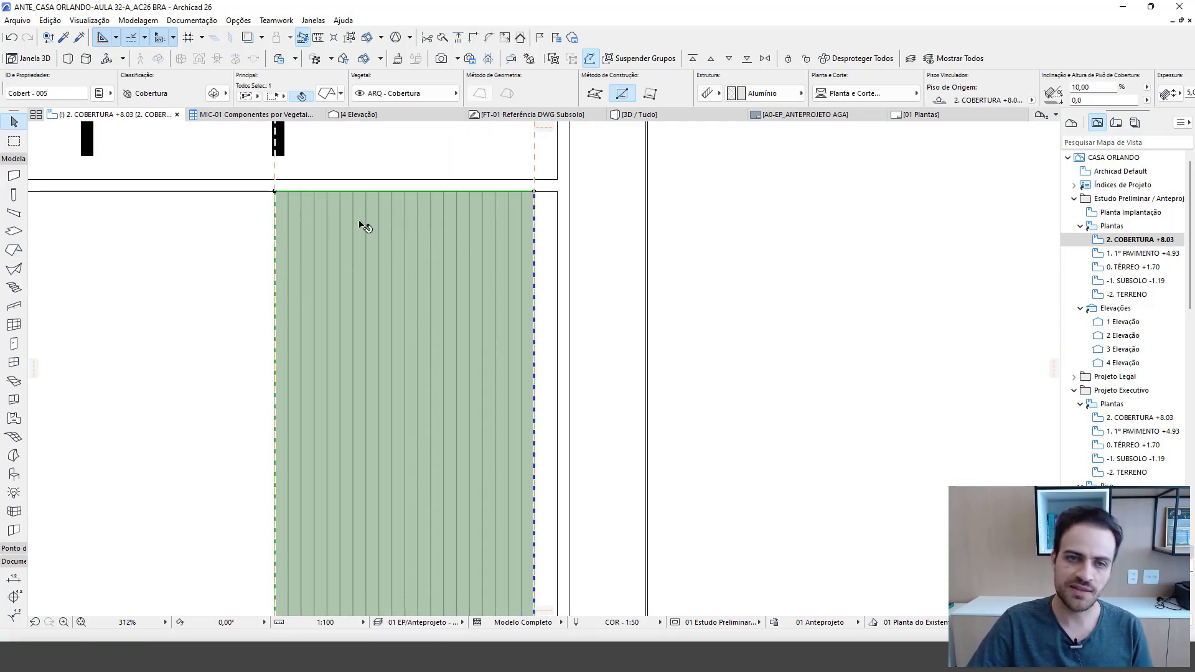
scroll(404, 208, down, 3)
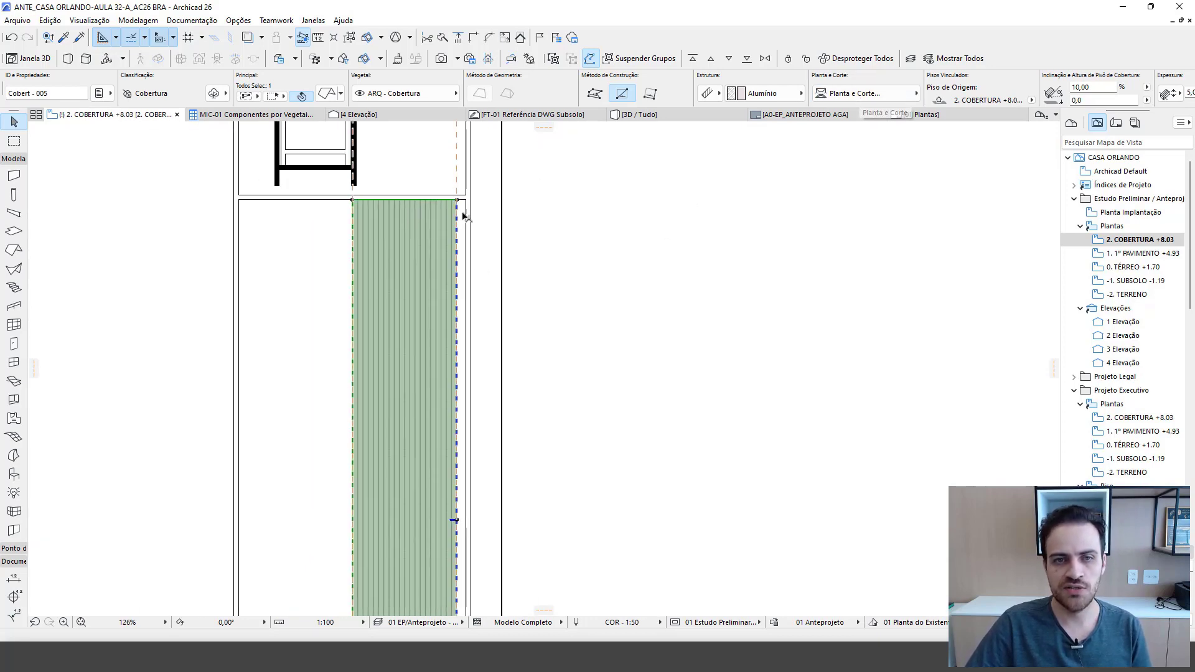
click(848, 95)
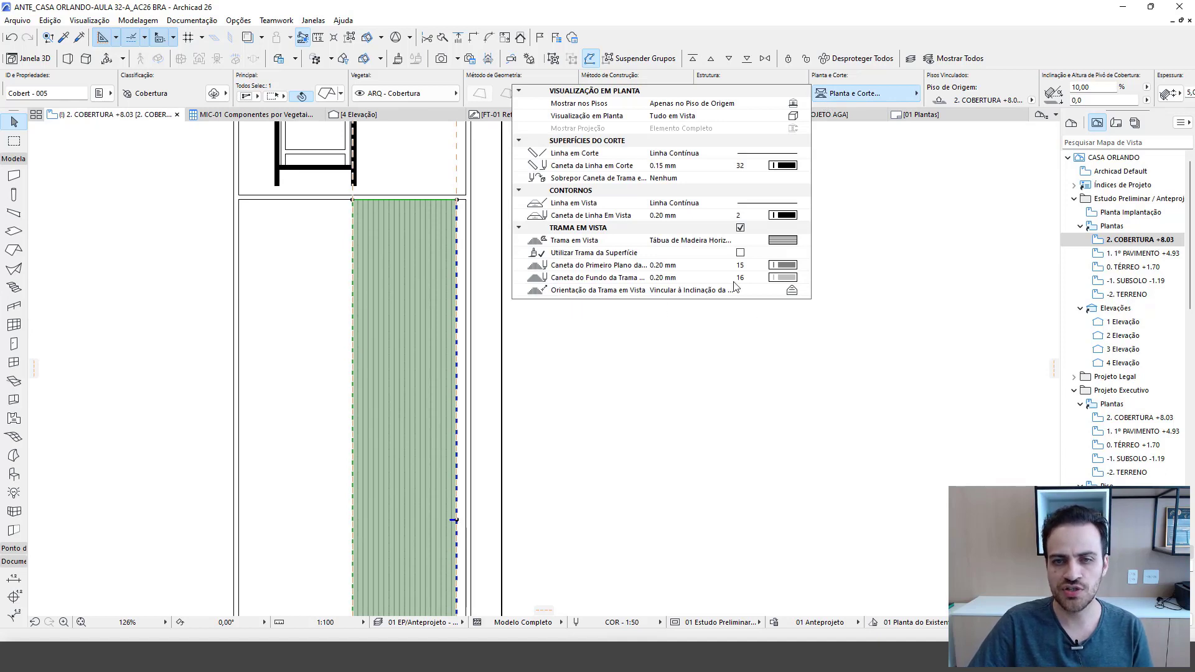
click(801, 291)
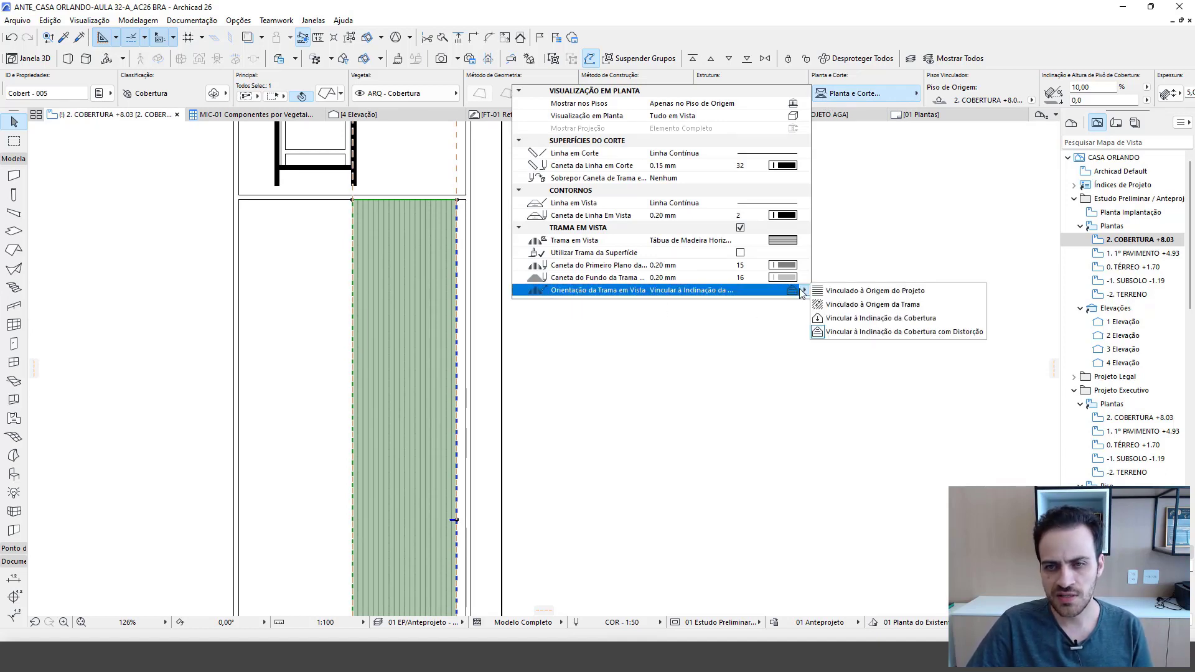
click(840, 292)
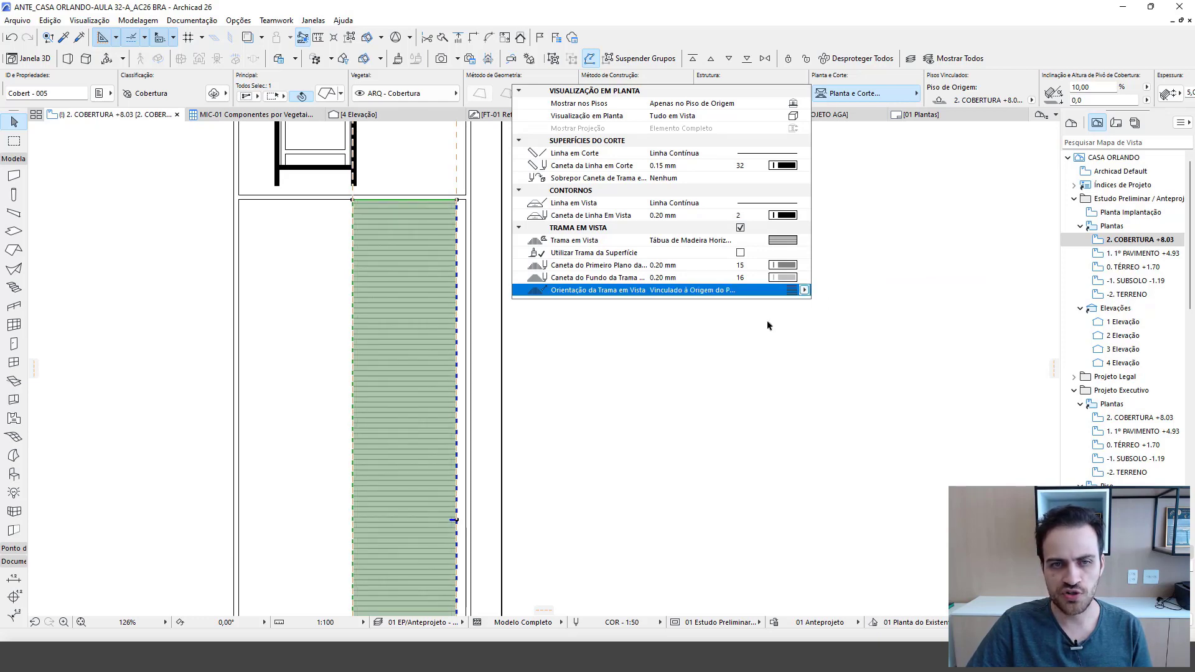
scroll(500, 399, down, 3)
scroll(483, 398, up, 4)
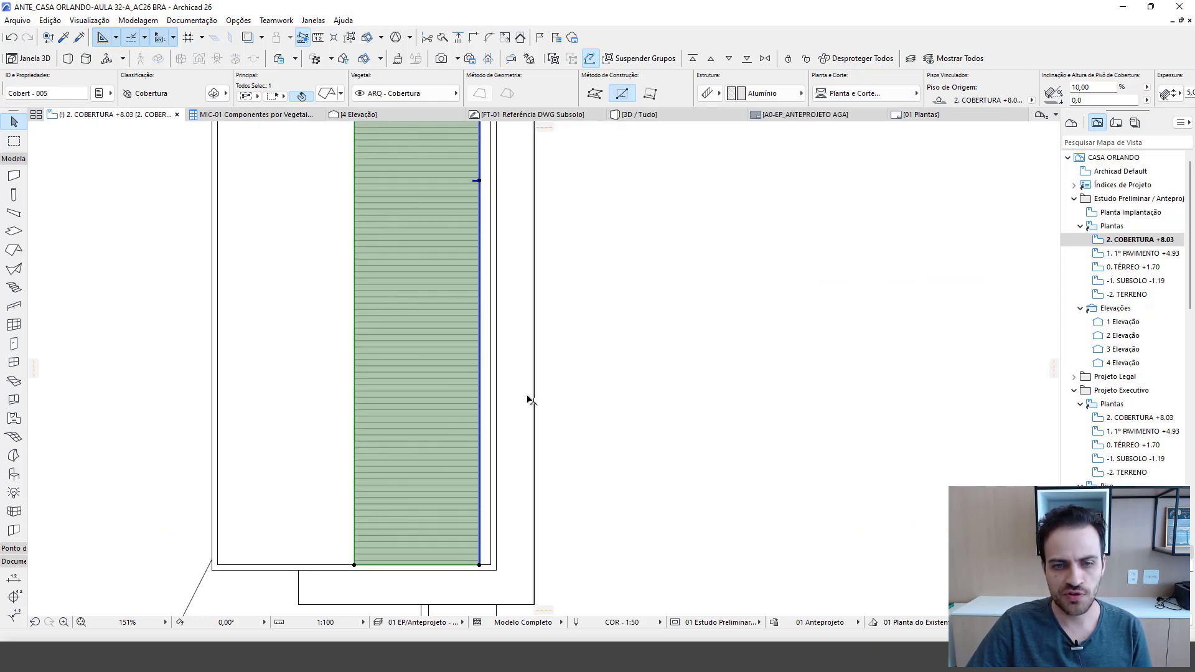
scroll(498, 179, down, 3)
key(Escape)
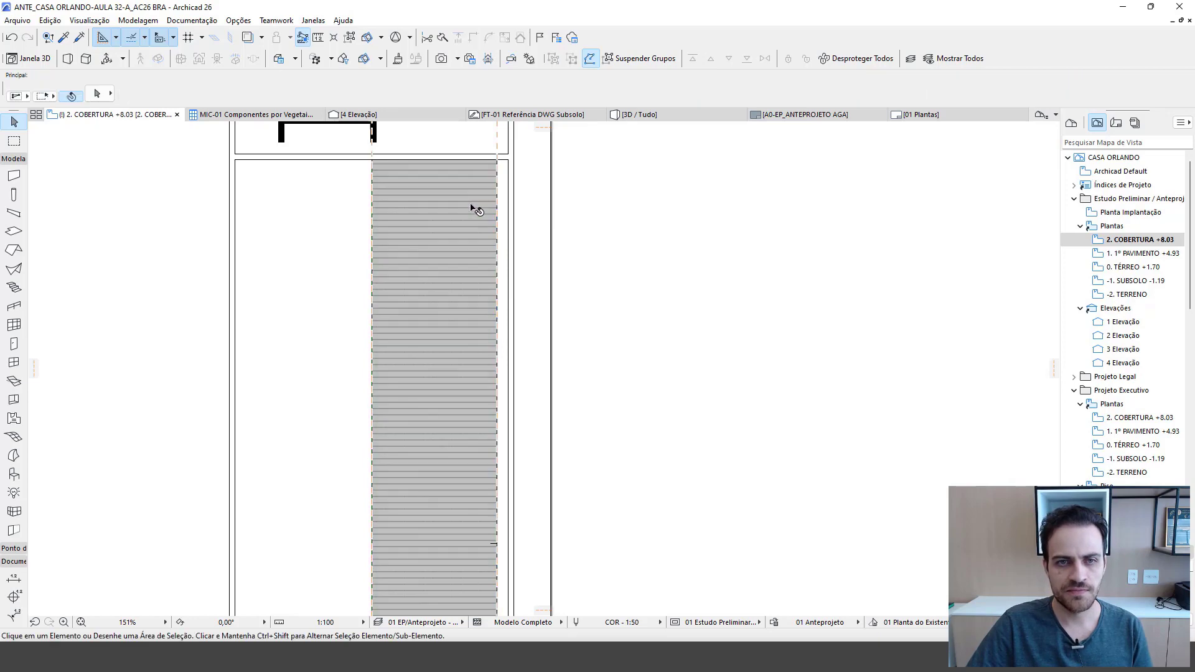
- Examine the new roof in the 3D model, checking its slope and its fit inside the parapets
key(F3)
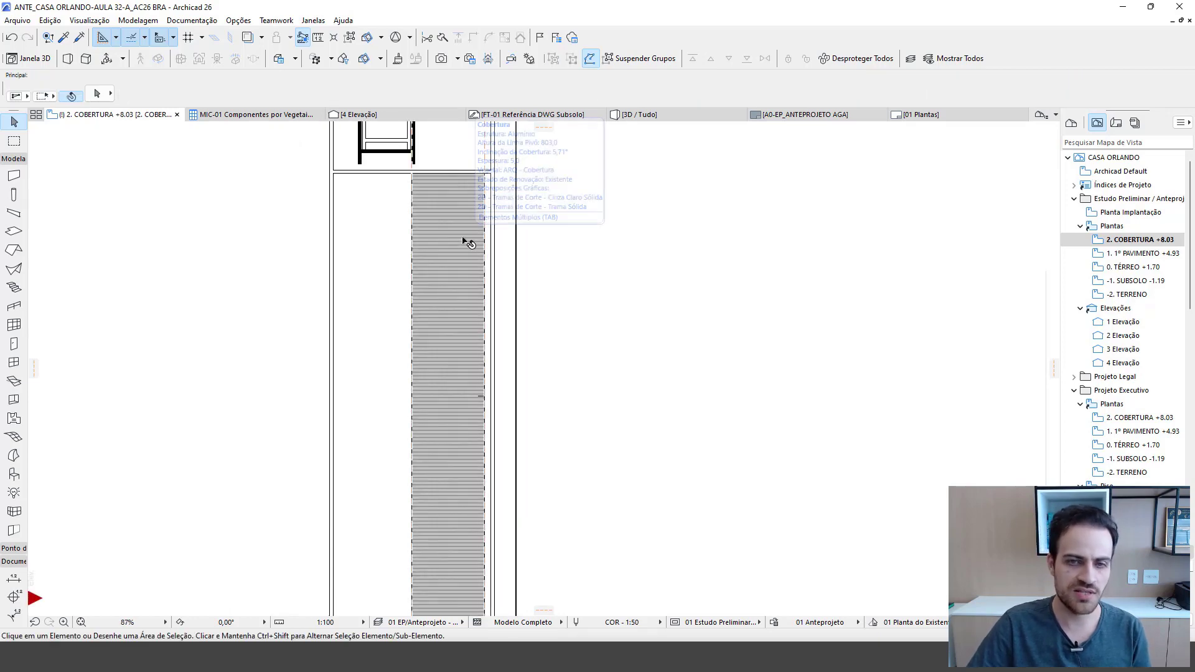
scroll(511, 263, up, 3)
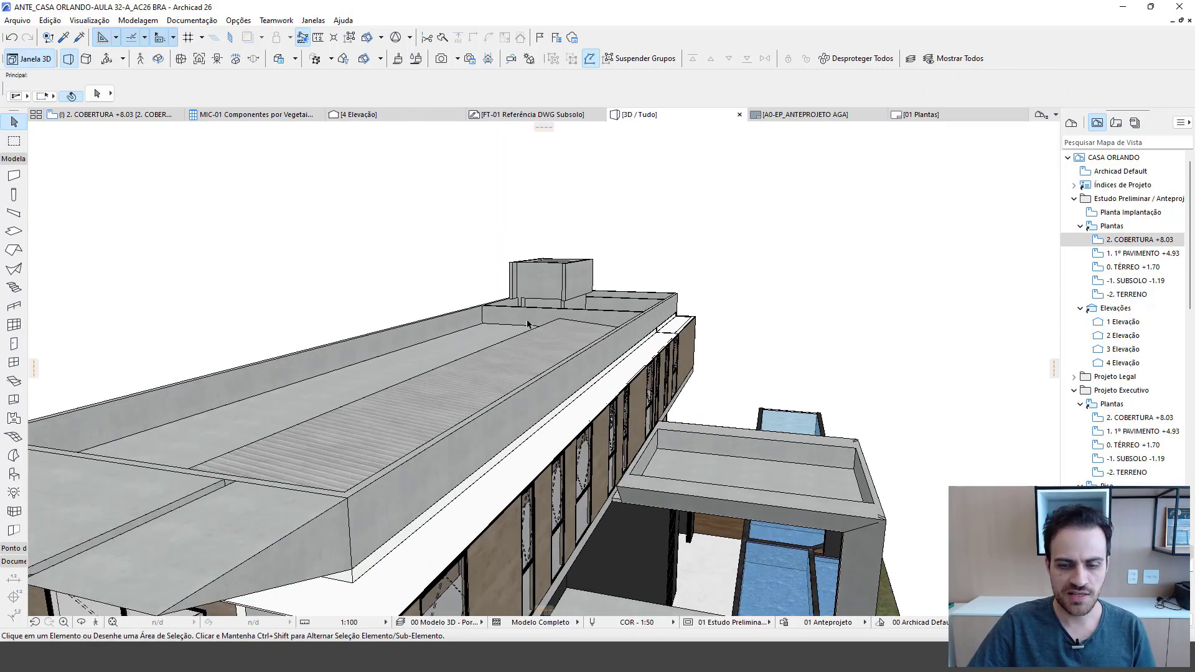
shift+middle_drag(525, 342, 648, 357)
scroll(553, 270, up, 4)
shift+middle_drag(482, 327, 471, 332)
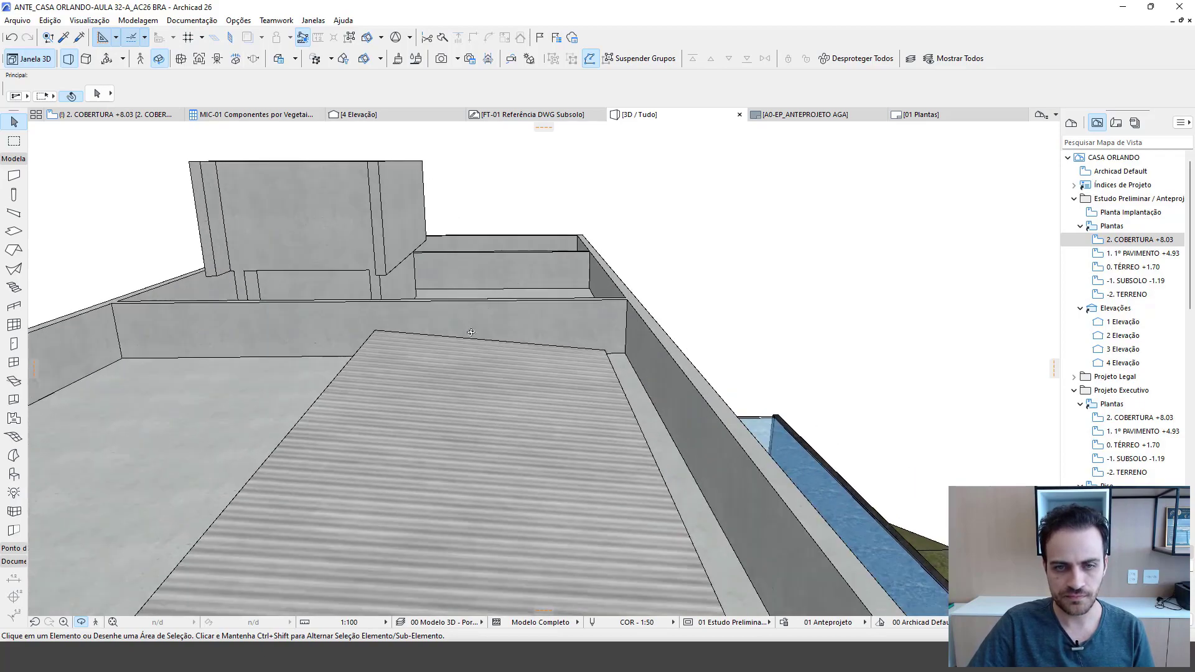
scroll(643, 304, up, 6)
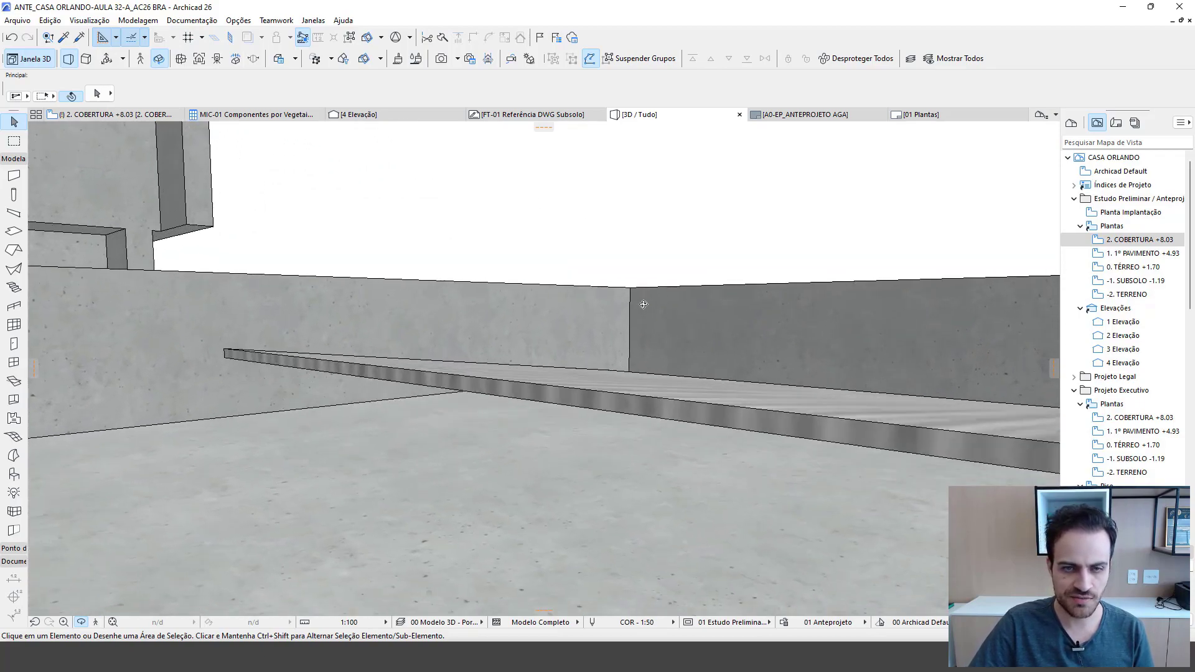
- Select the sloped roof in the 3D model and elevate it by 20 cm
shift+middle_drag(644, 304, 544, 361)
click(545, 361)
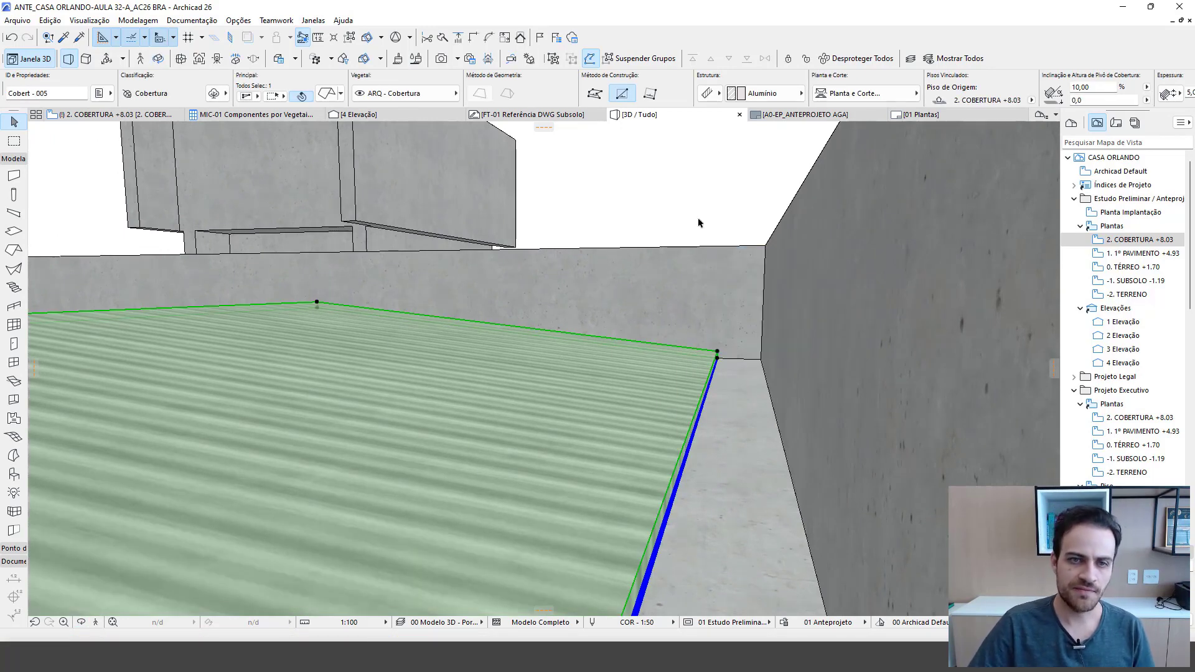
key(ctrl+9)
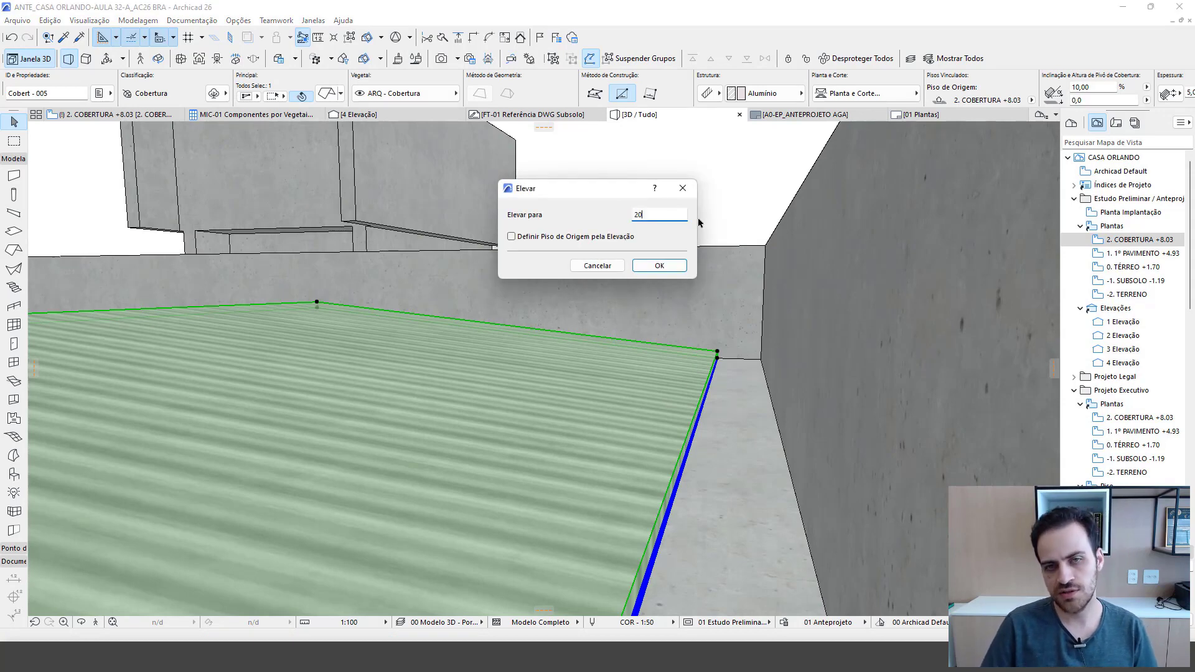
text(20)
key(Return)
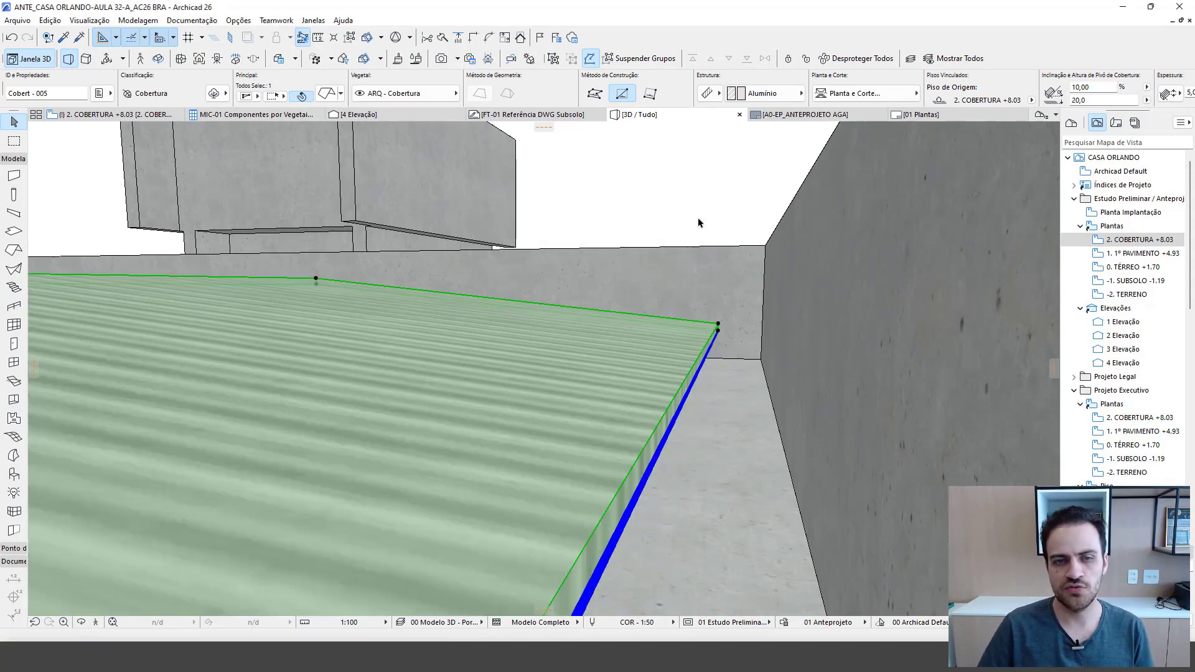
key(Escape)
key(o)
drag(707, 387, 540, 337)
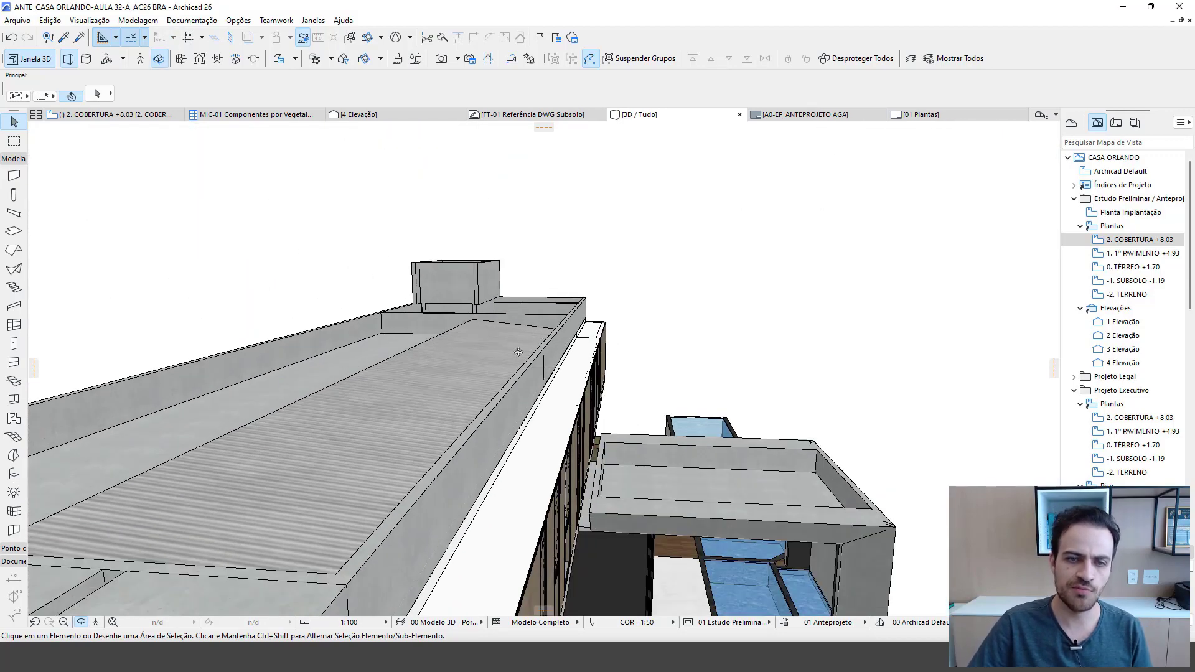
drag(466, 345, 529, 316)
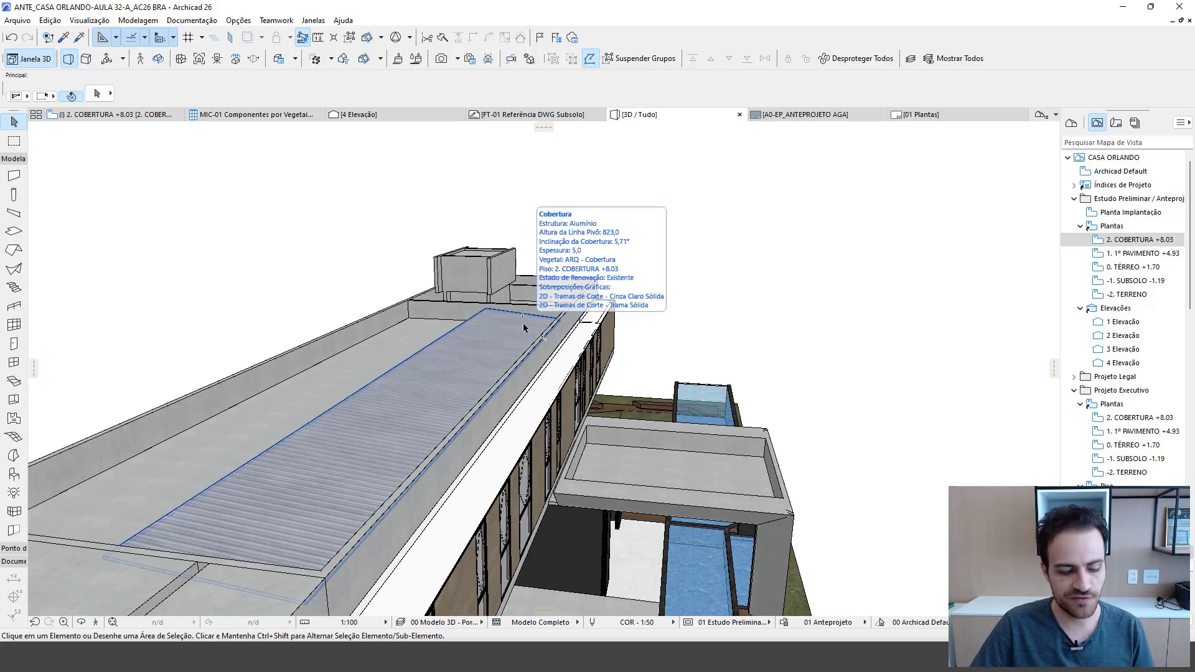
- Return to the 2. COBERTURA floor plan and remove all guide lines
key(F2)
middle_drag(460, 230, 457, 387)
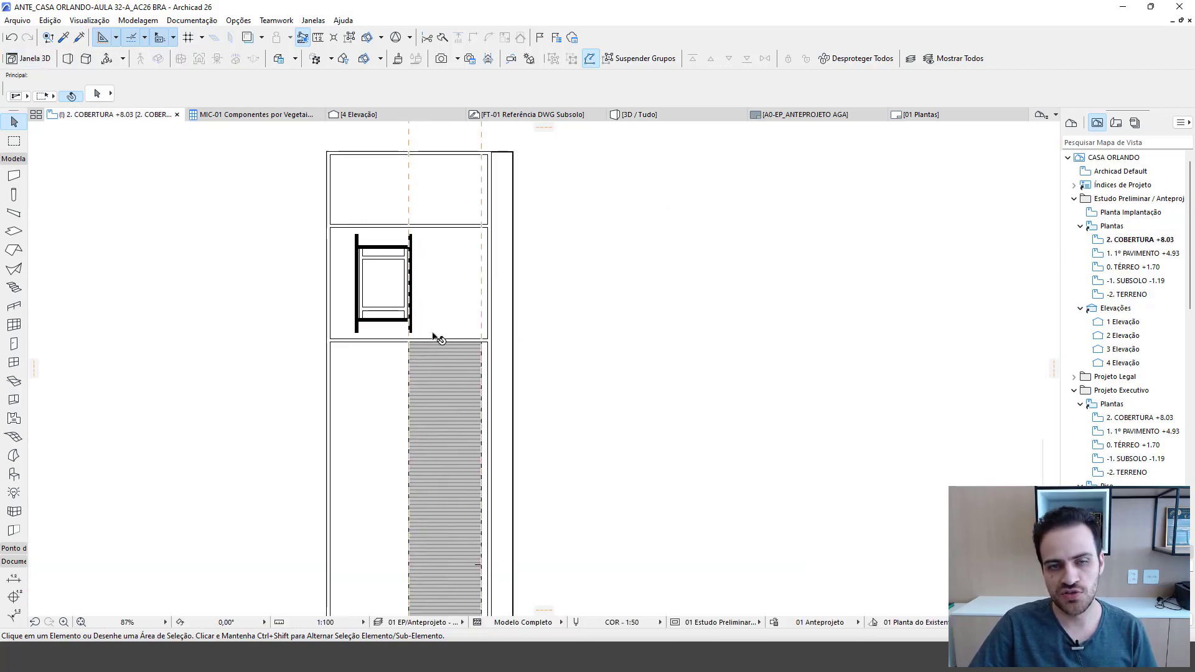
scroll(434, 336, up, 3)
click(447, 376)
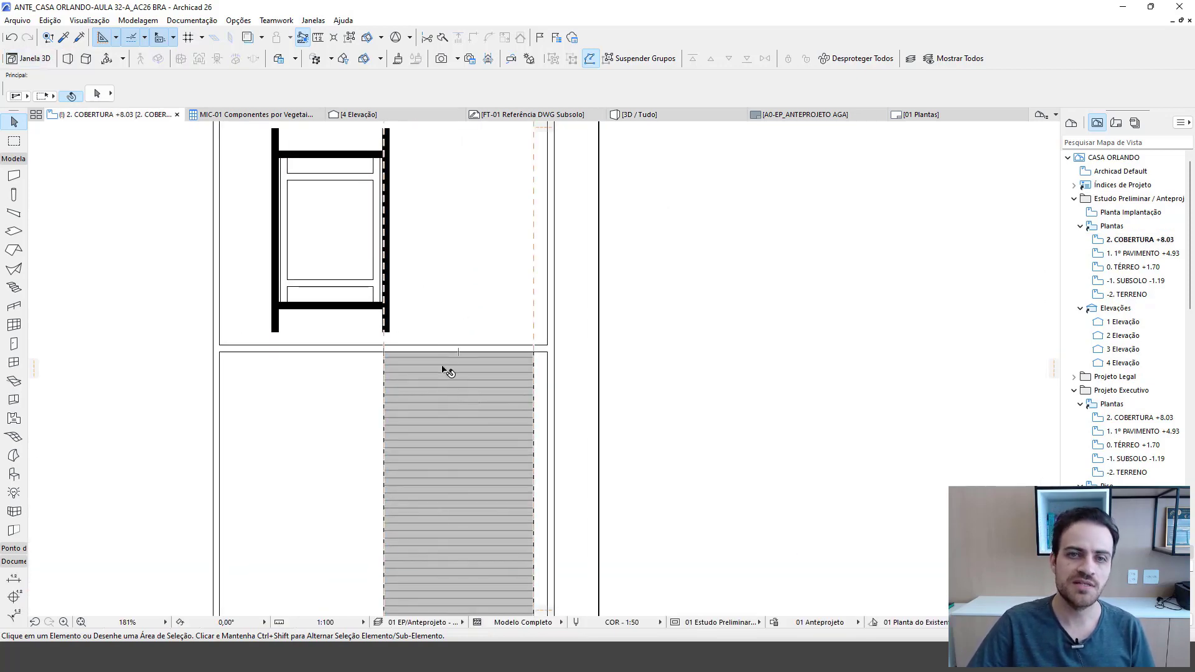
right_click(544, 130)
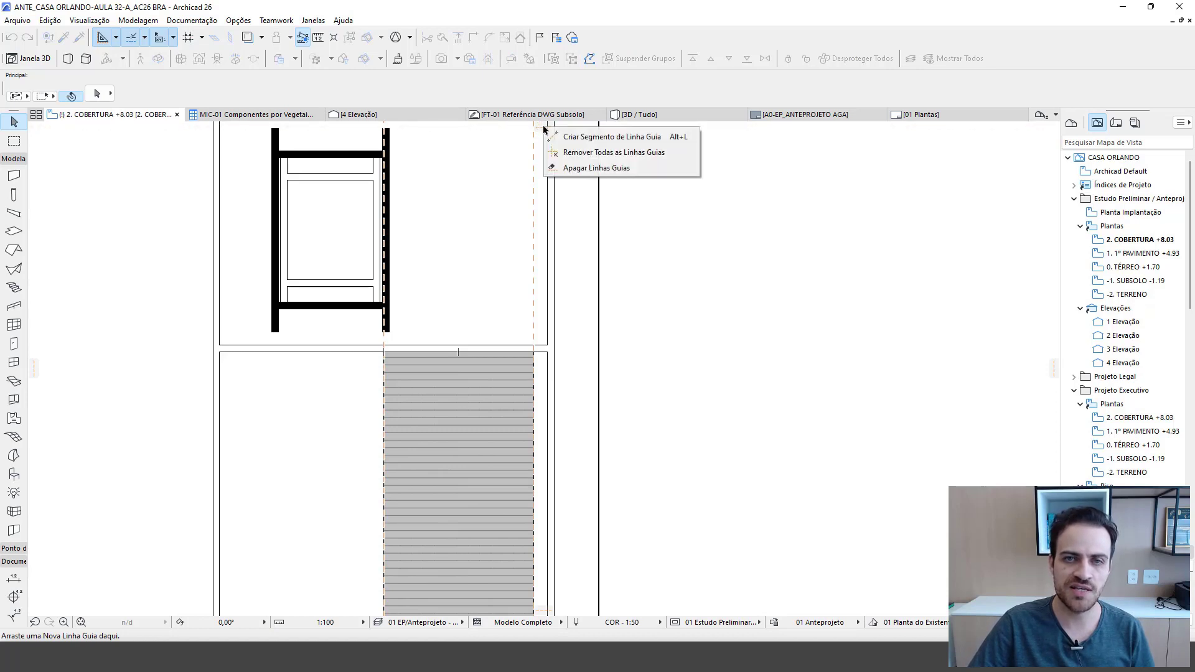
click(583, 155)
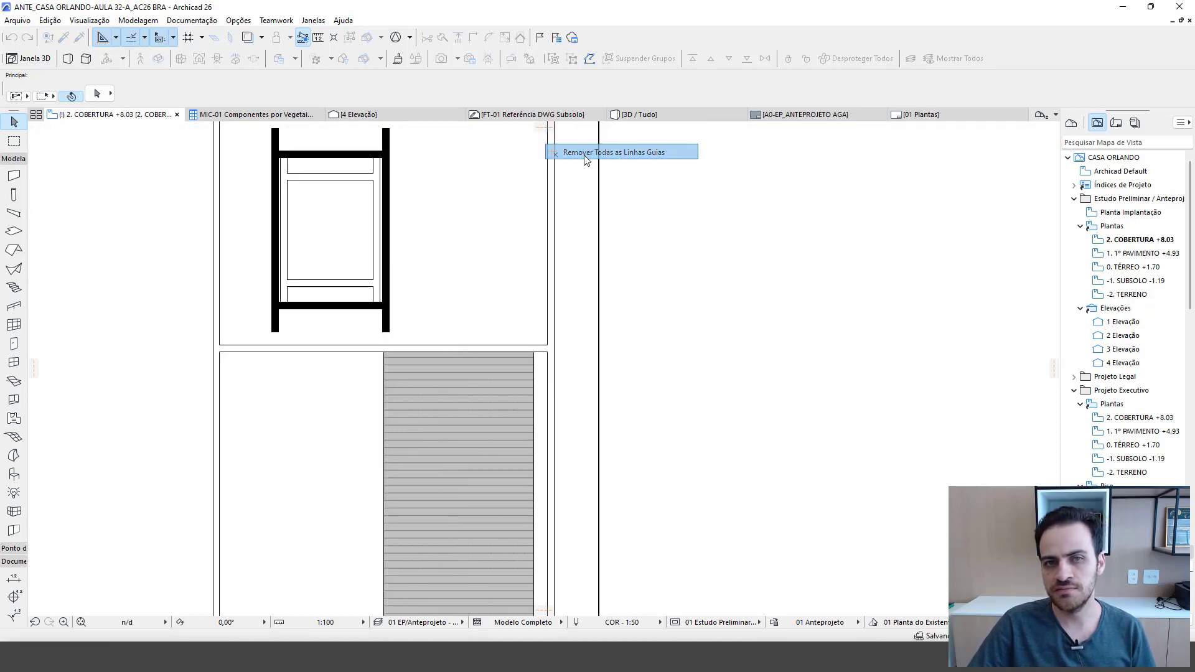
- Mirror a copy of the roof about its long edge at the house's centre to form the second slope, and check both slopes in 3D
click(567, 317)
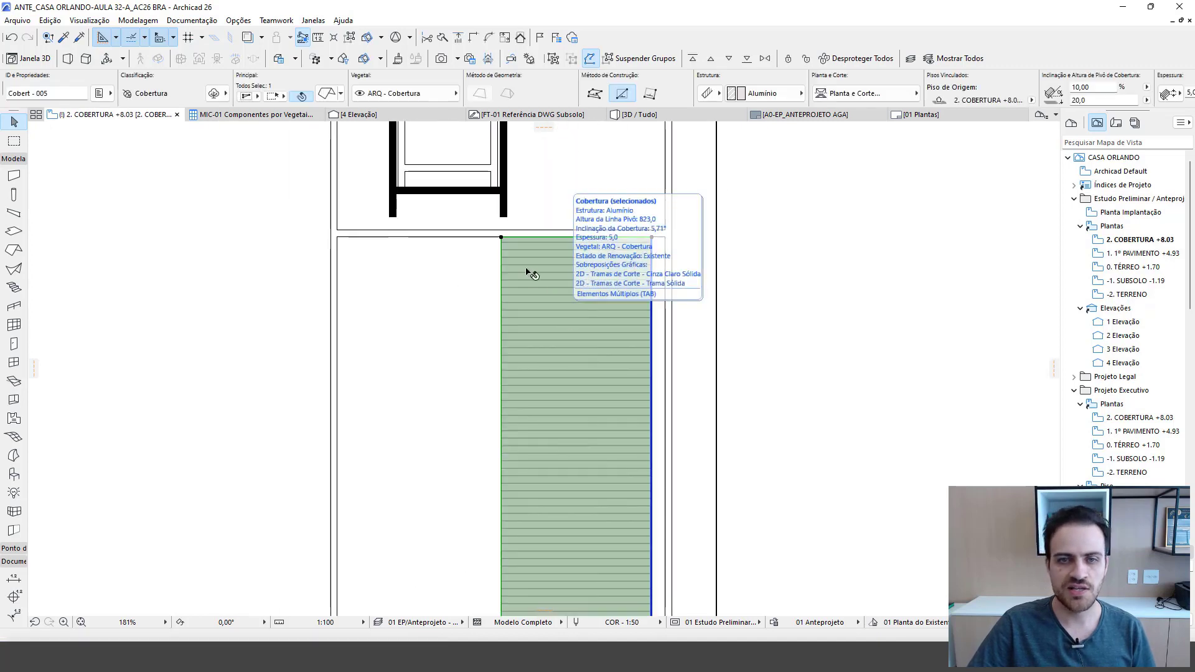
scroll(564, 319, down, 3)
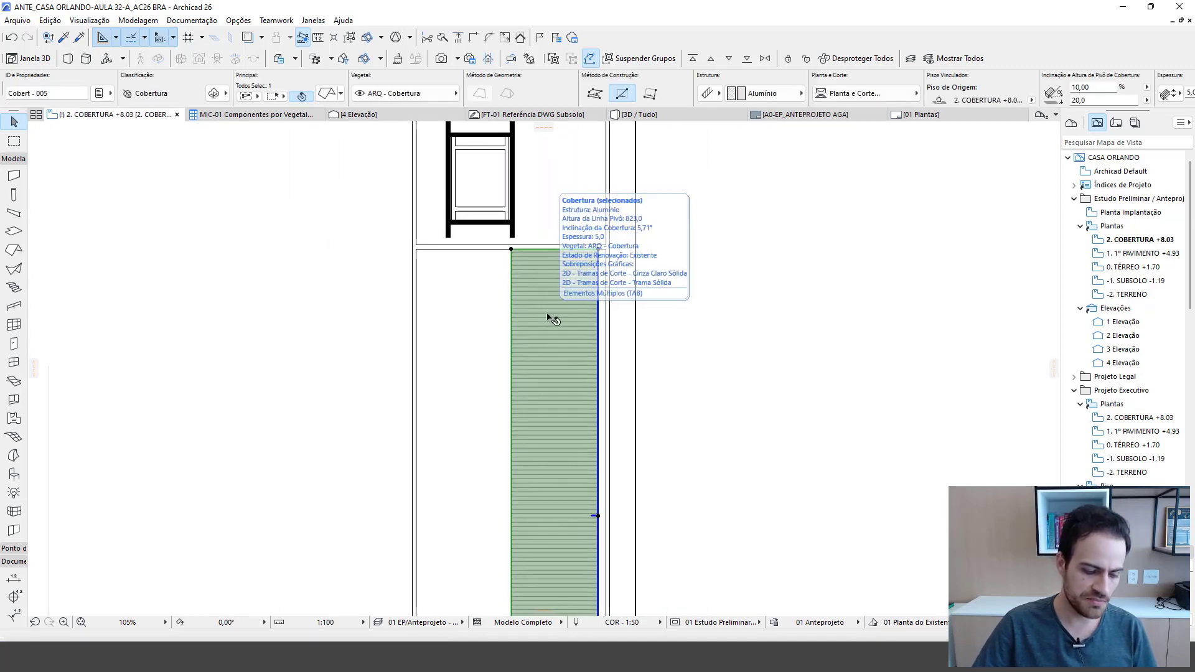
key(ctrl+shift+m)
scroll(547, 318, up, 2)
scroll(528, 317, up, 1)
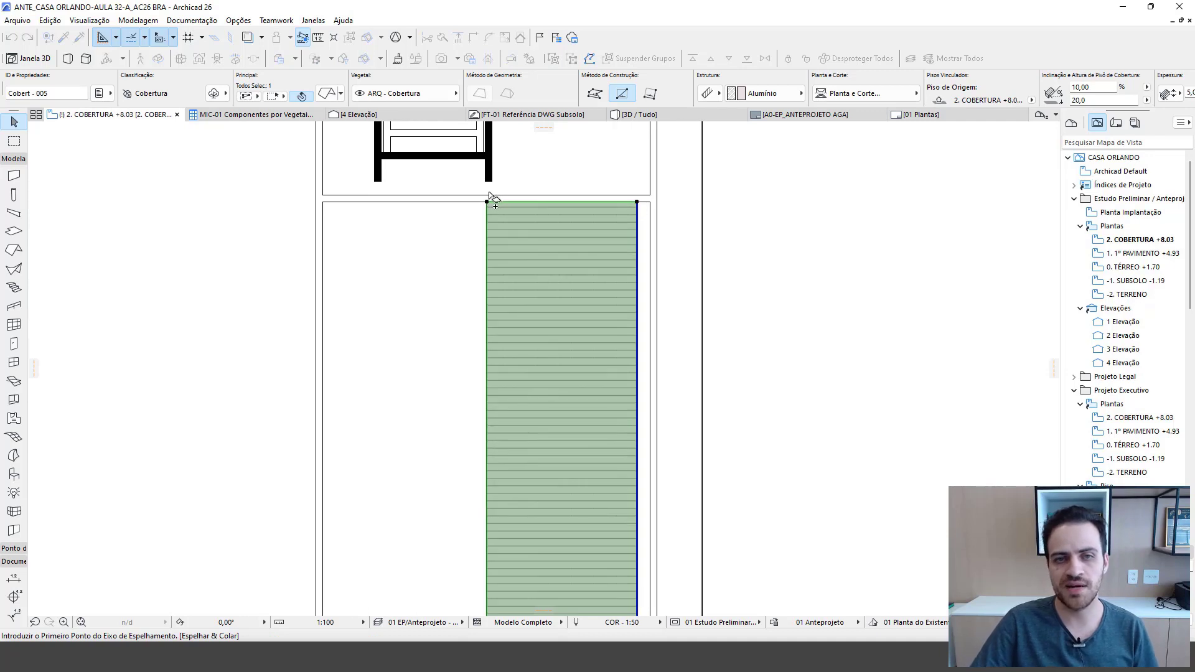
click(486, 201)
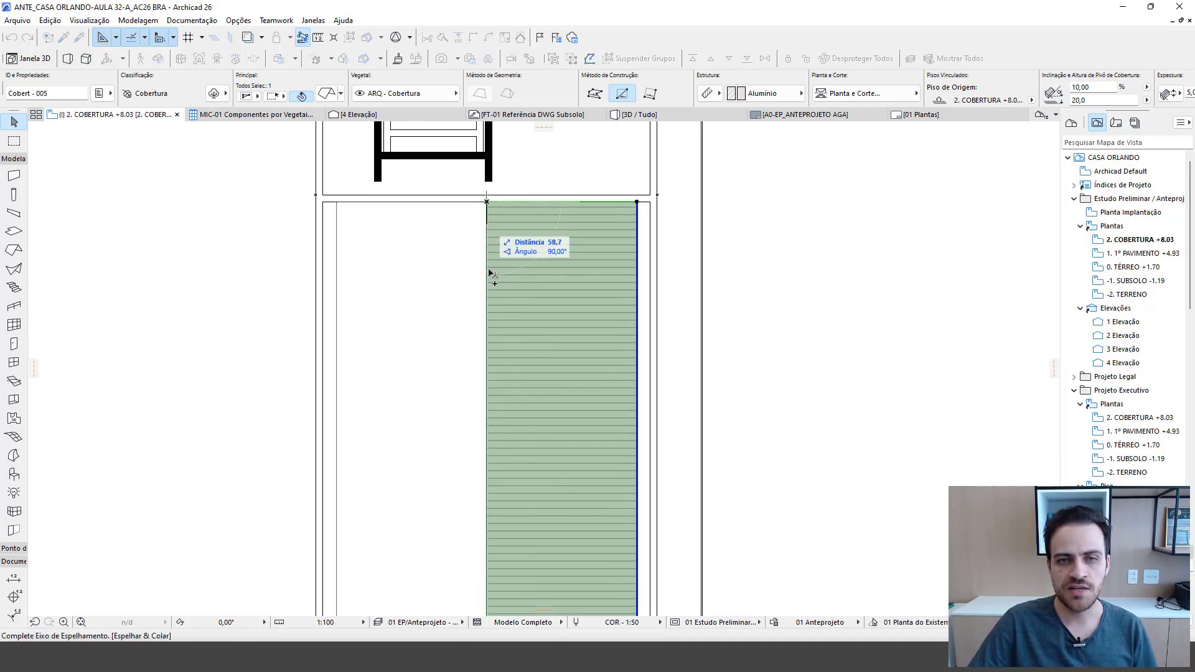
click(487, 202)
scroll(487, 204, up, 3)
scroll(487, 340, down, 4)
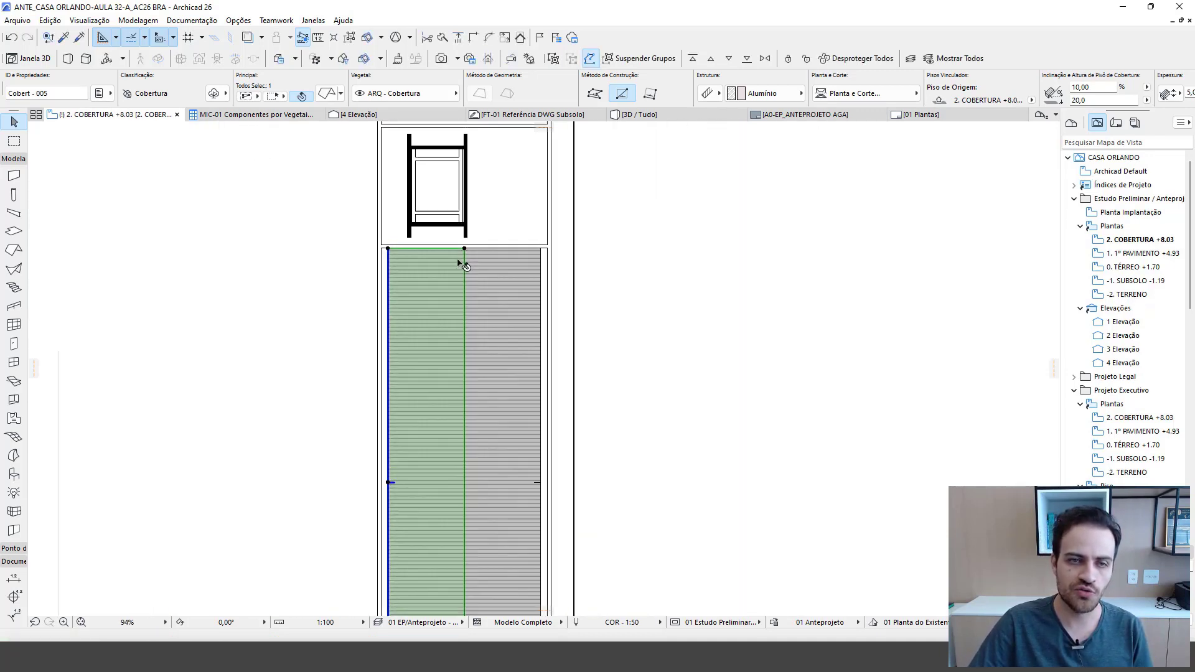
key(Escape)
key(F3)
scroll(455, 258, up, 5)
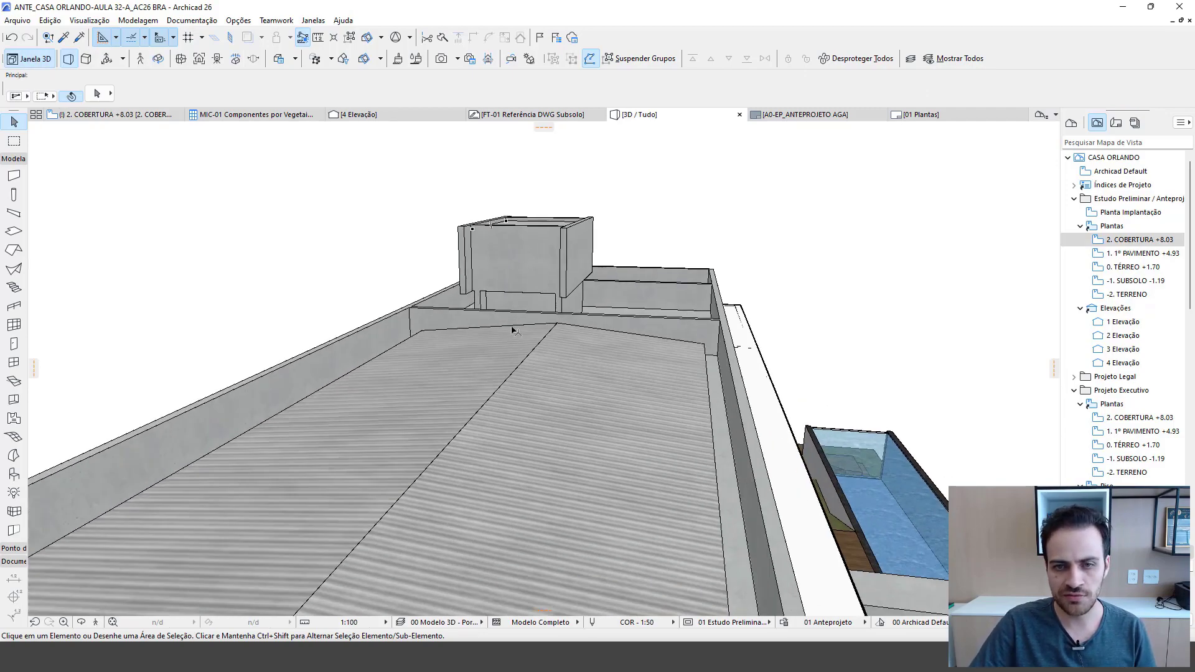
scroll(514, 333, down, 3)
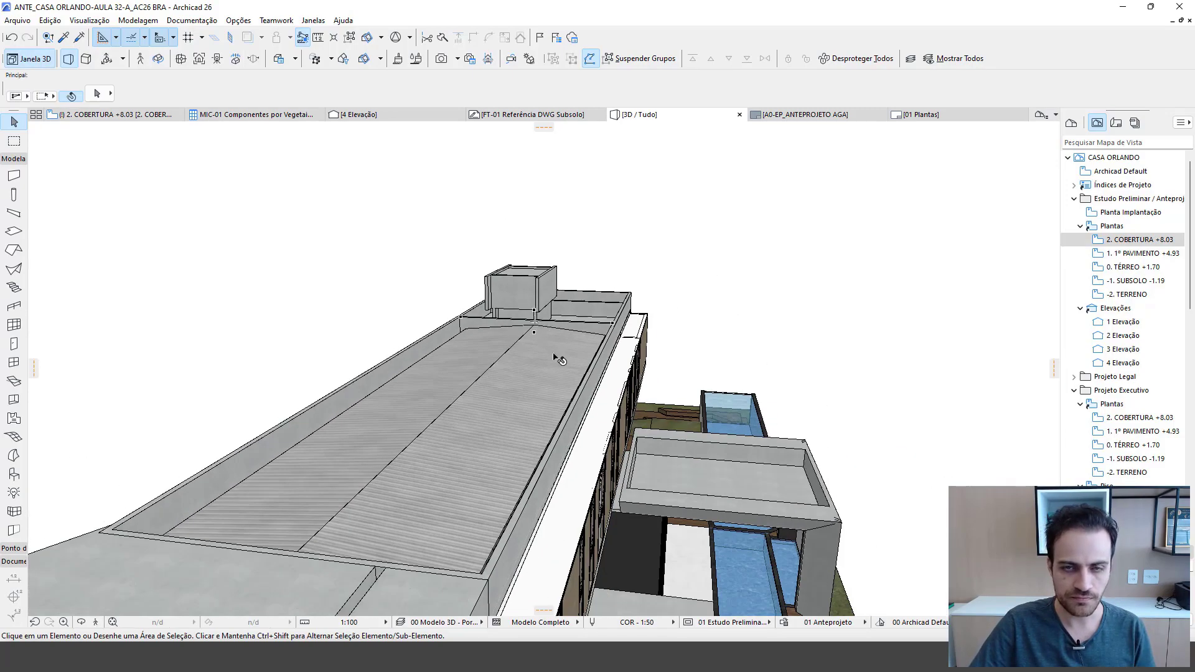
scroll(557, 360, down, 2)
- In the roof plan, draw section line C-01 crosswise through both roof slopes and past both sides of the house, looking towards the tower volume
key(F2)
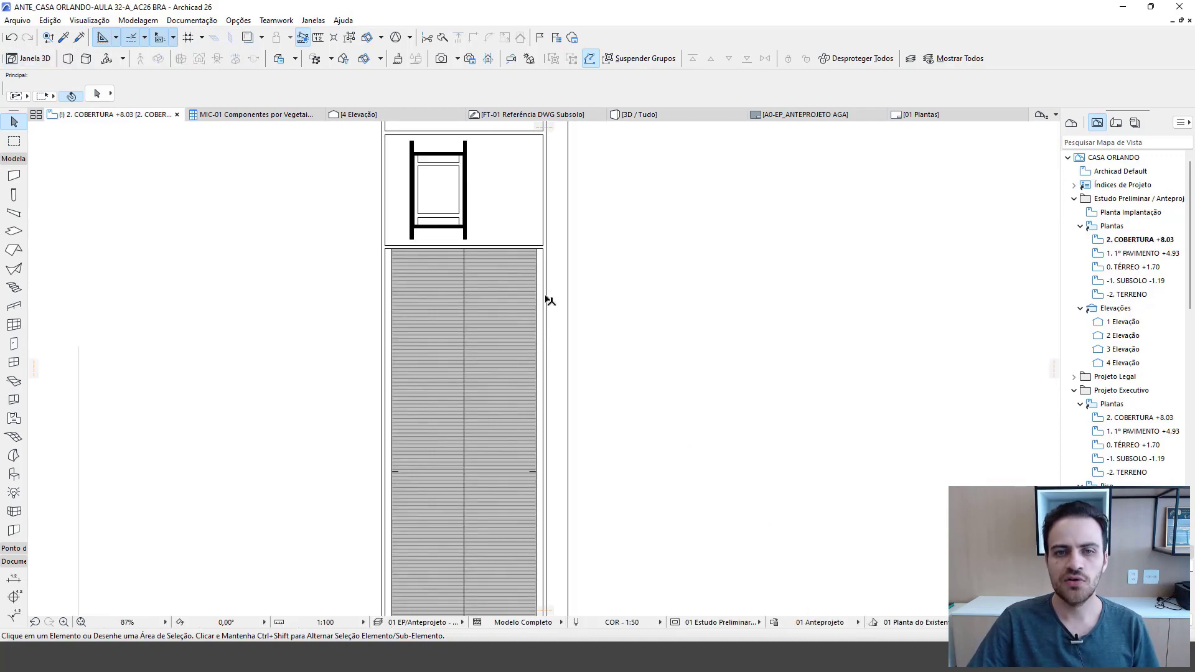
scroll(541, 296, down, 2)
middle_drag(487, 375, 430, 377)
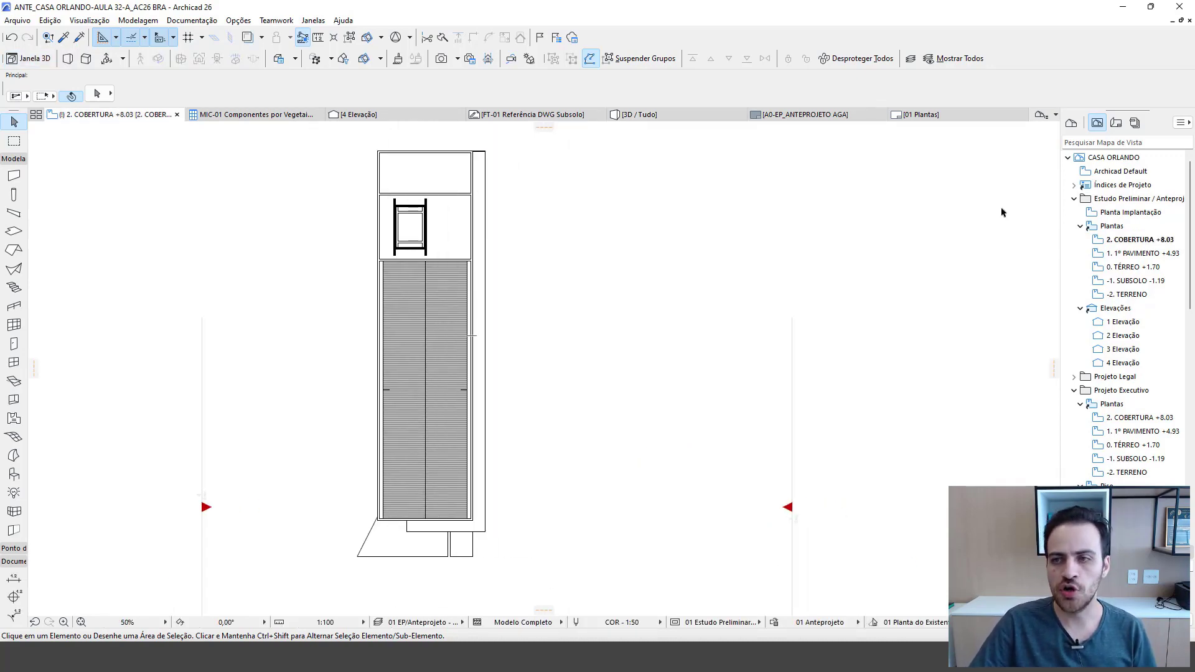
click(1071, 124)
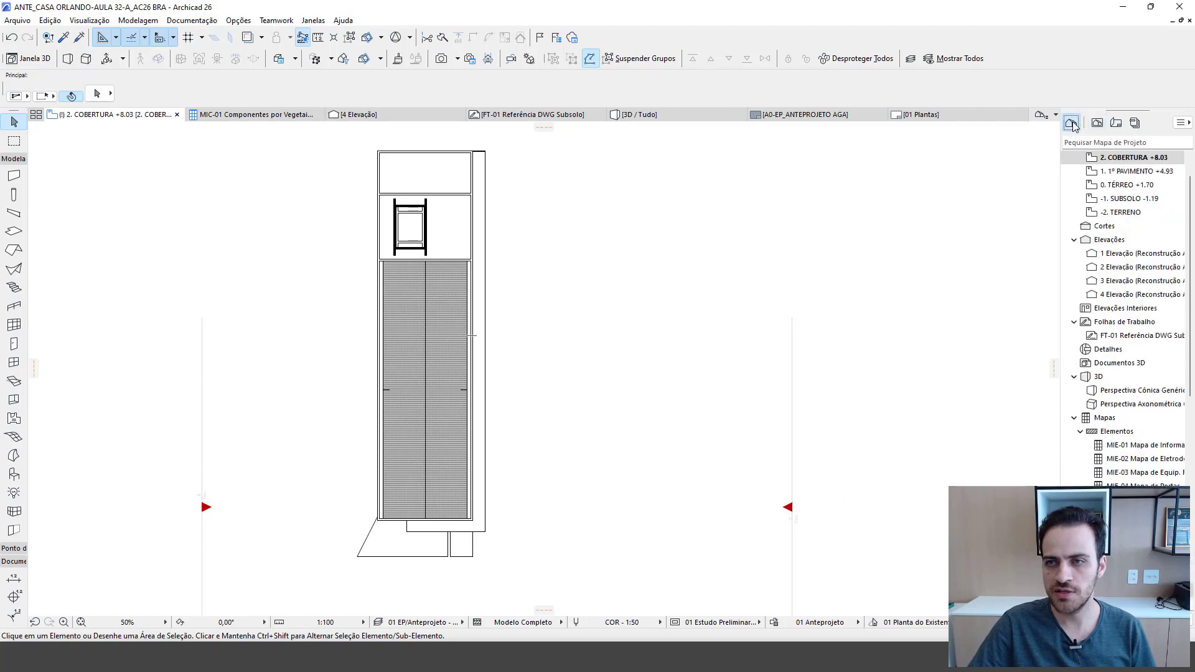
click(1105, 229)
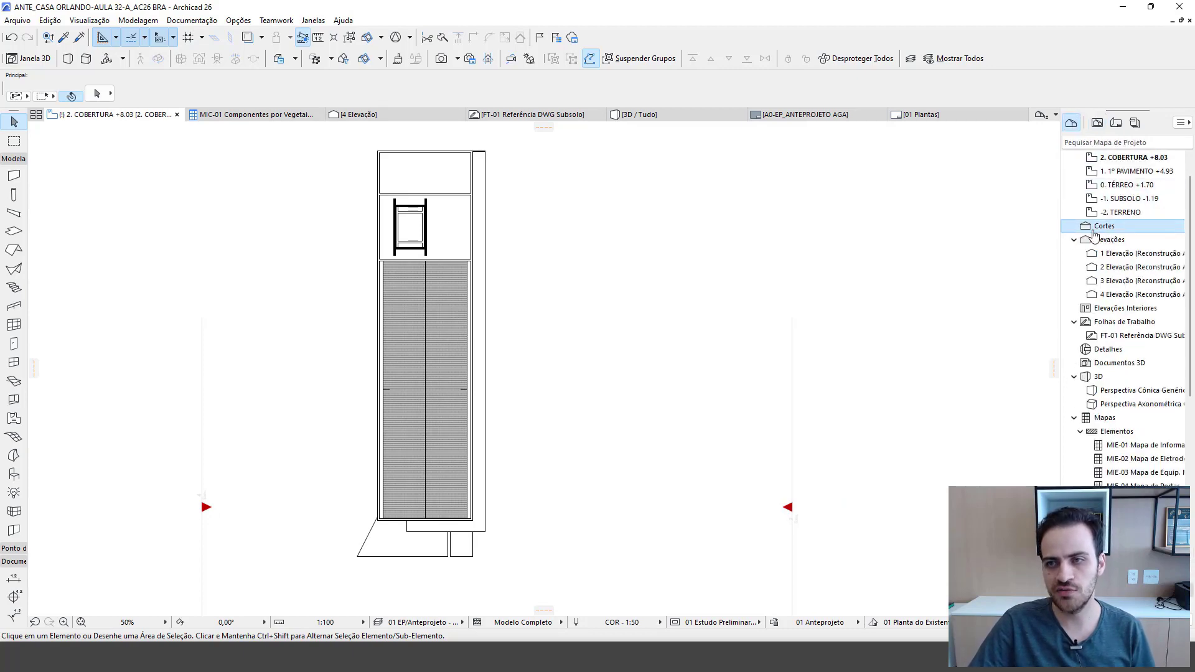
click(13, 160)
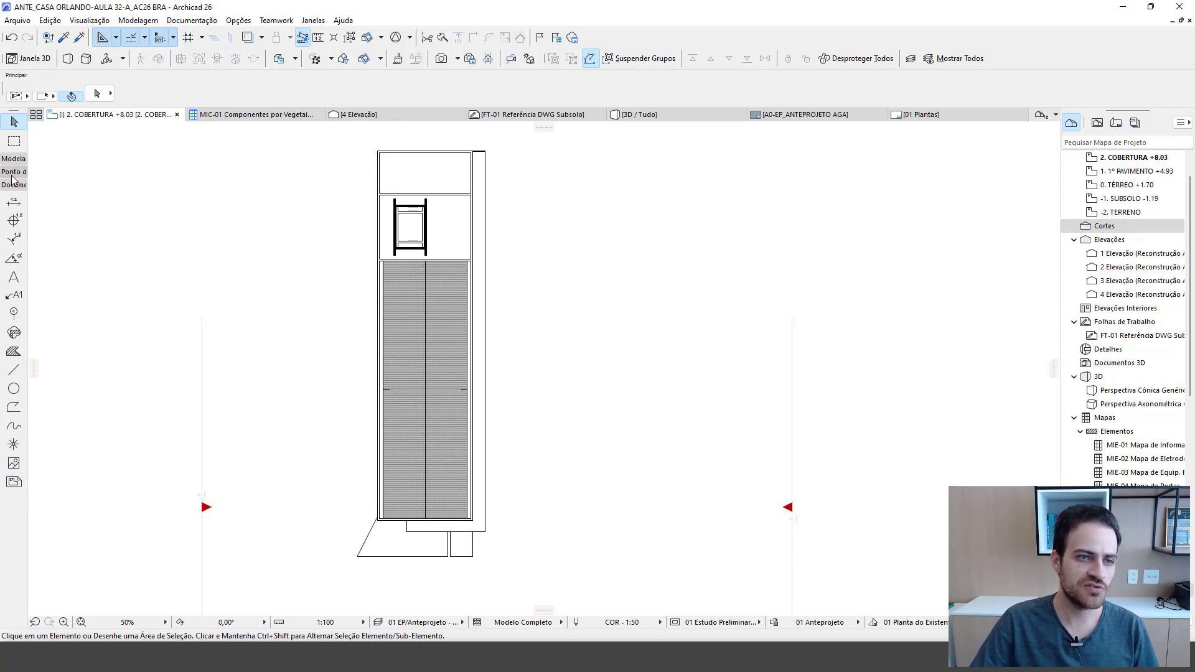
click(11, 174)
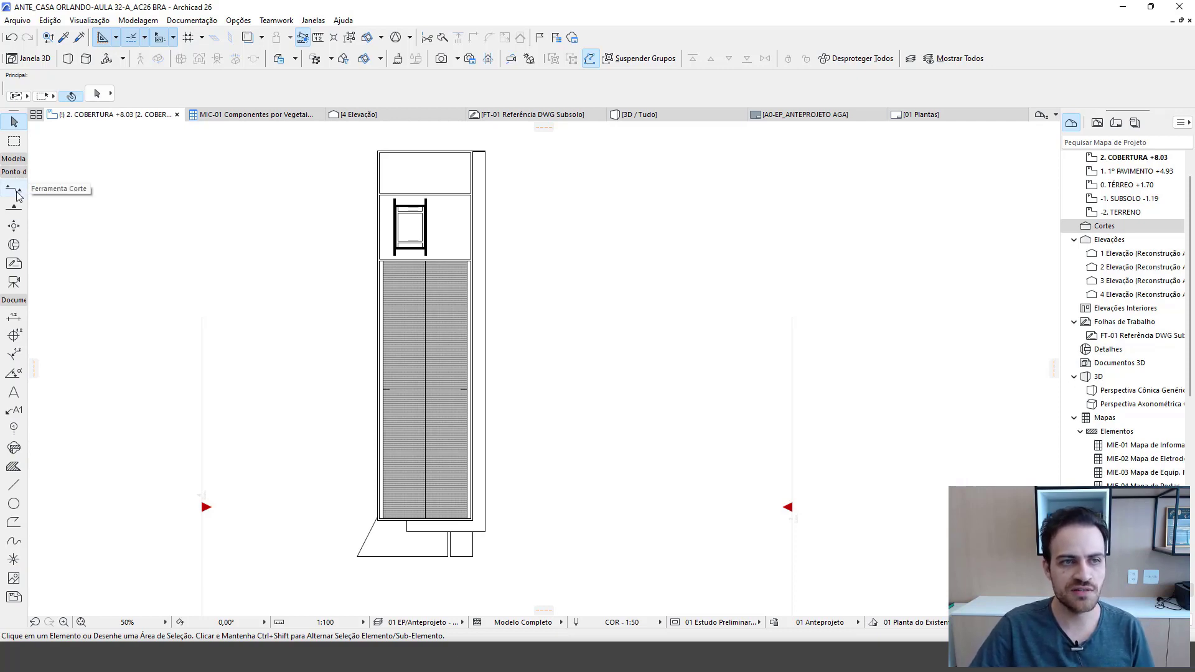
click(14, 188)
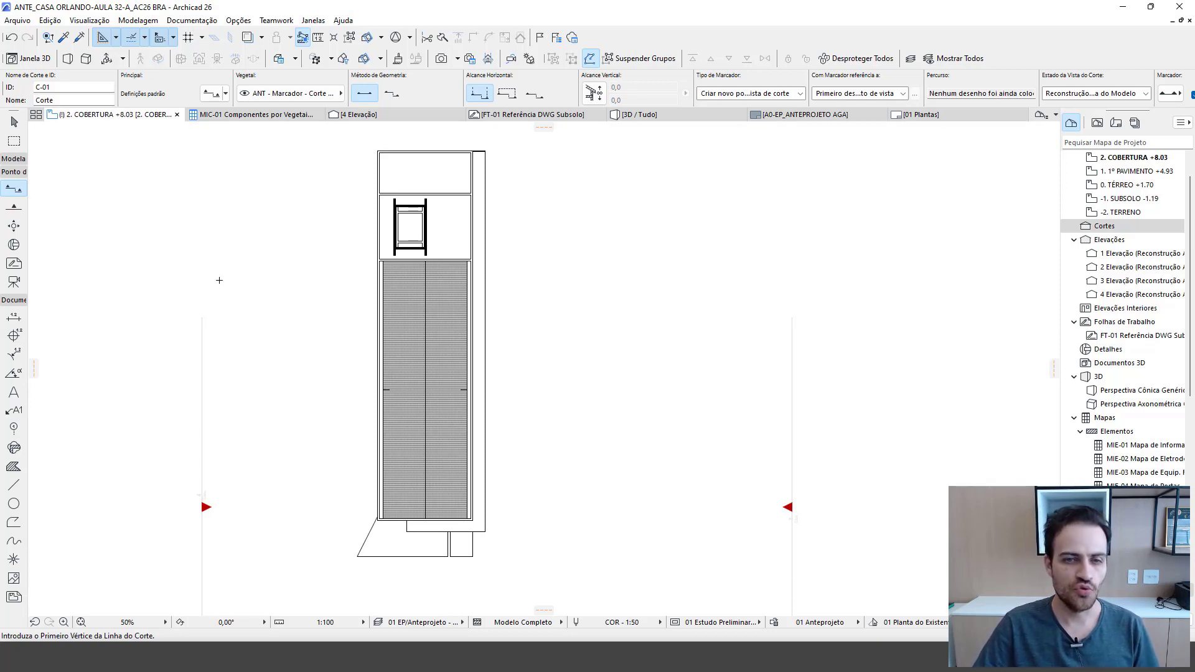
click(248, 330)
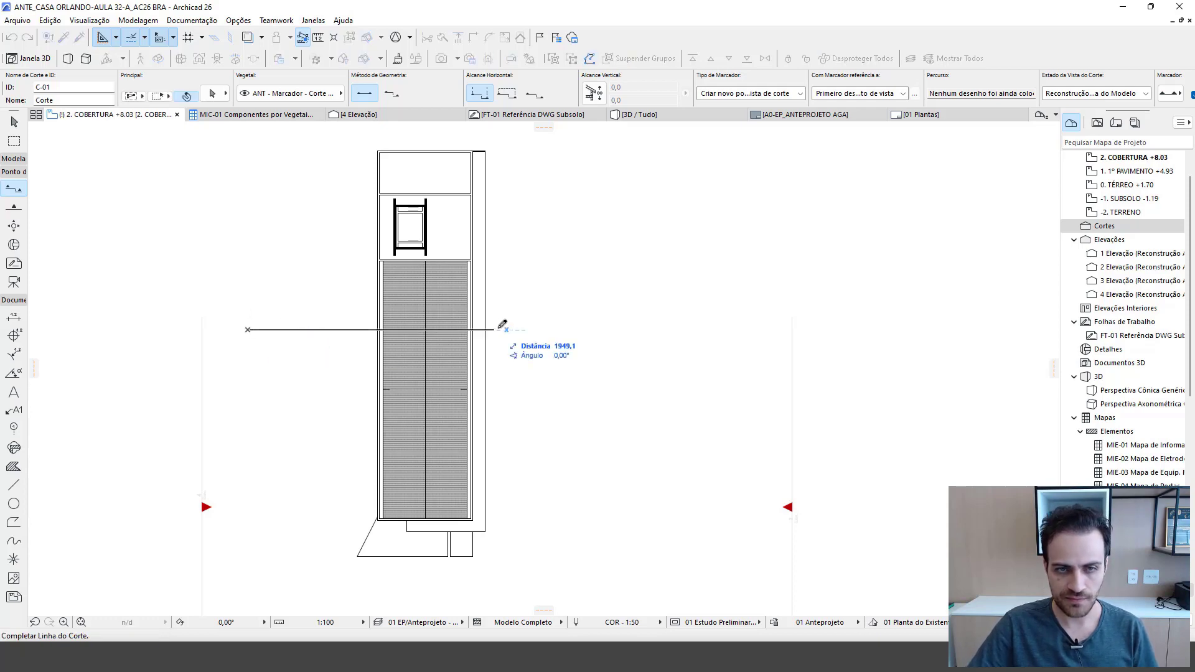
click(639, 330)
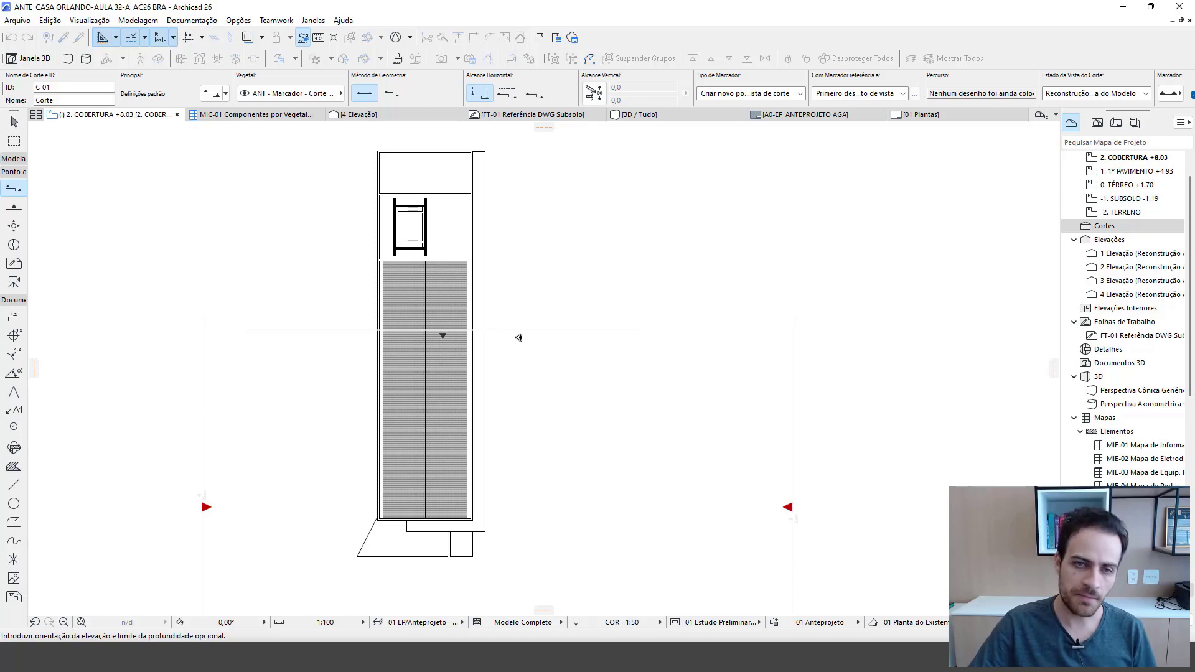
scroll(501, 317, up, 2)
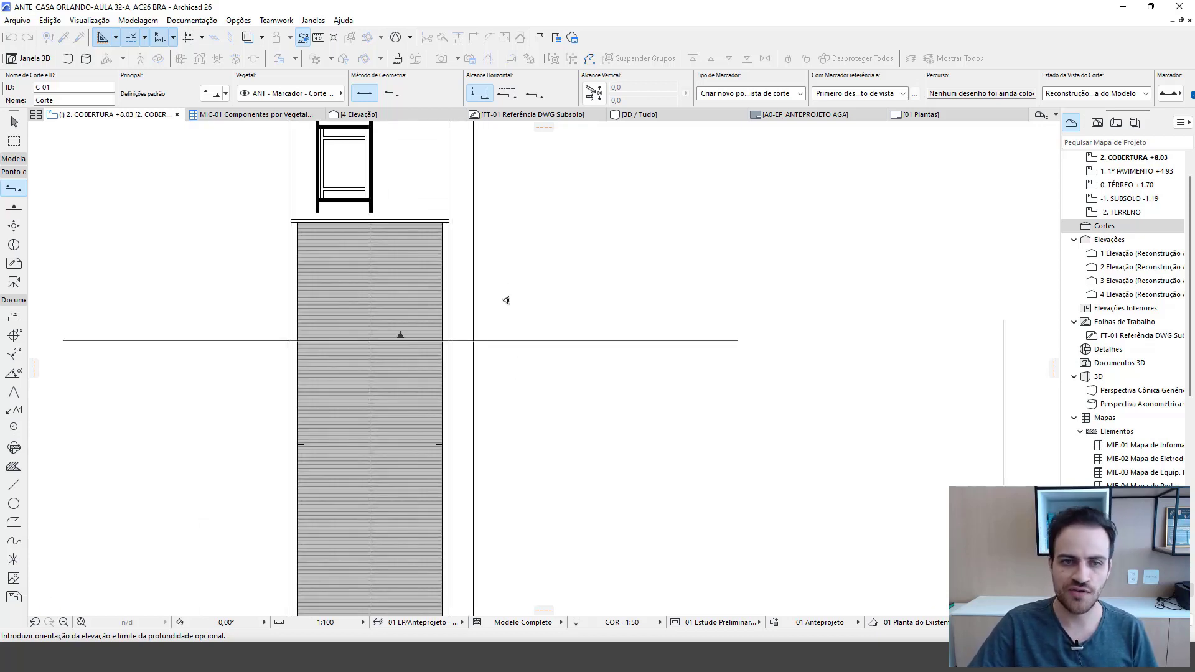
click(504, 231)
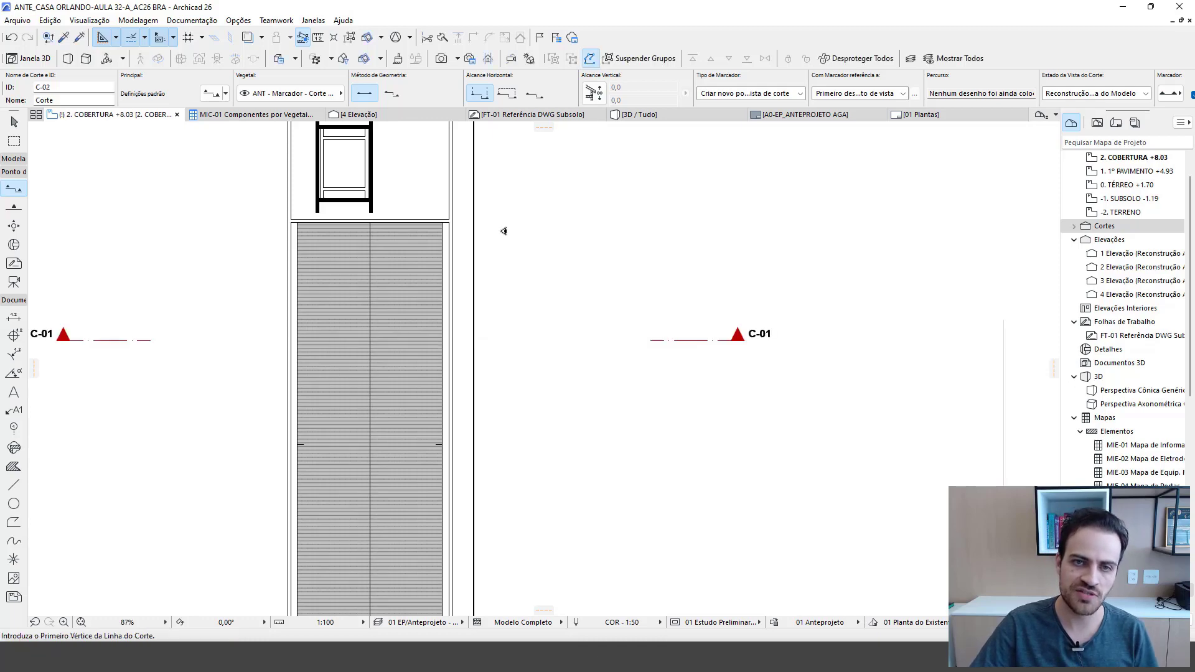
scroll(671, 381, down, 4)
key(Escape)
click(698, 365)
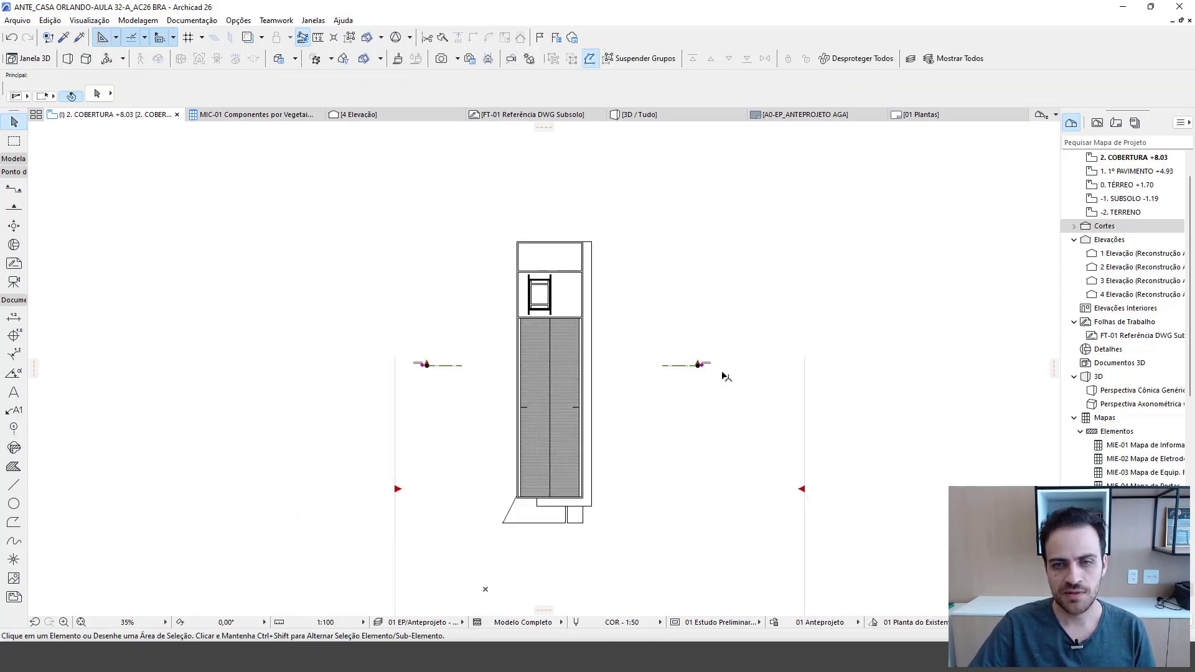
key(Escape)
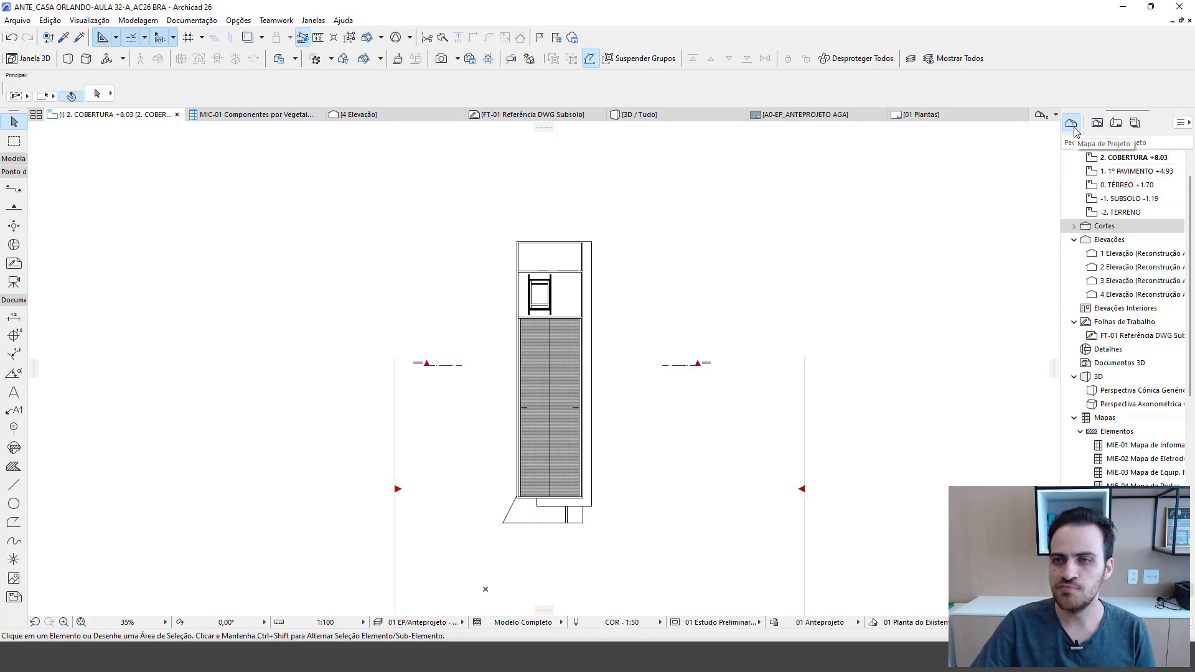
- Open the C-01 Corte section from the project's sections and focus on the roof between the parapets
click(1074, 226)
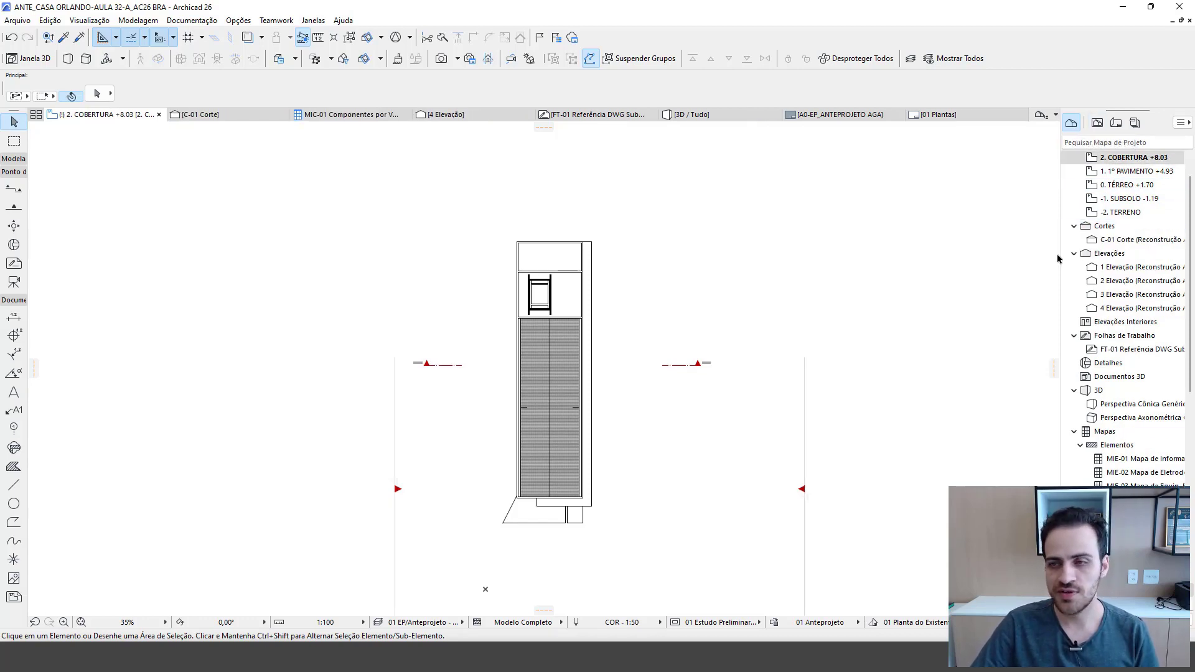
double_click(1135, 242)
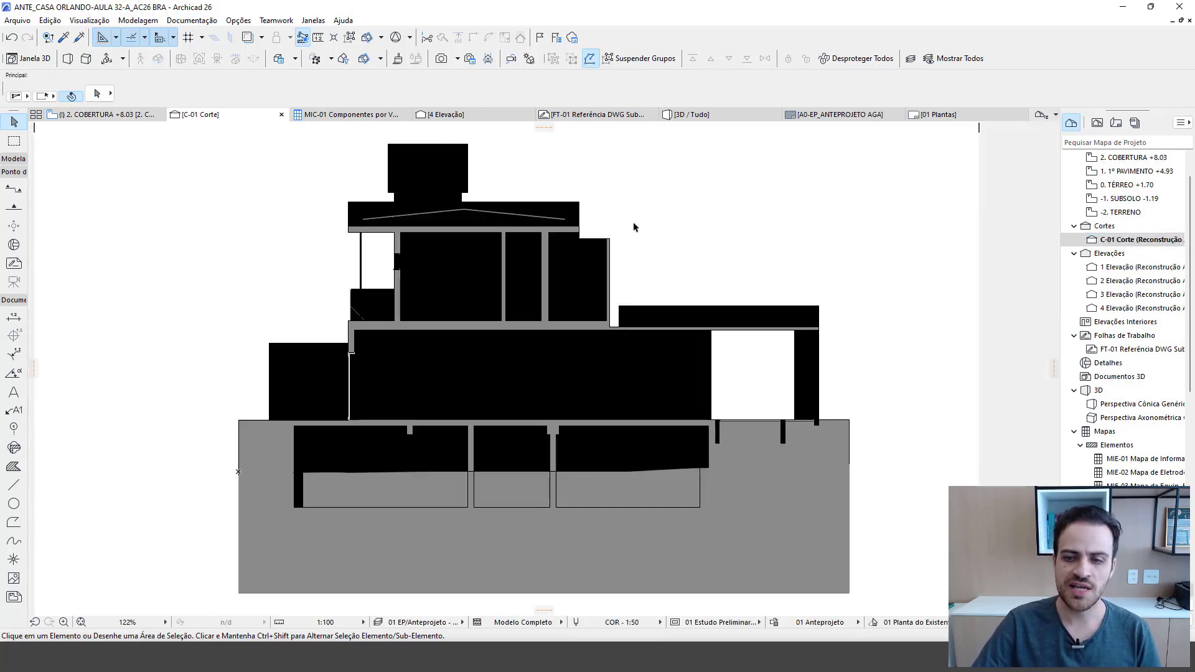
scroll(533, 187, up, 5)
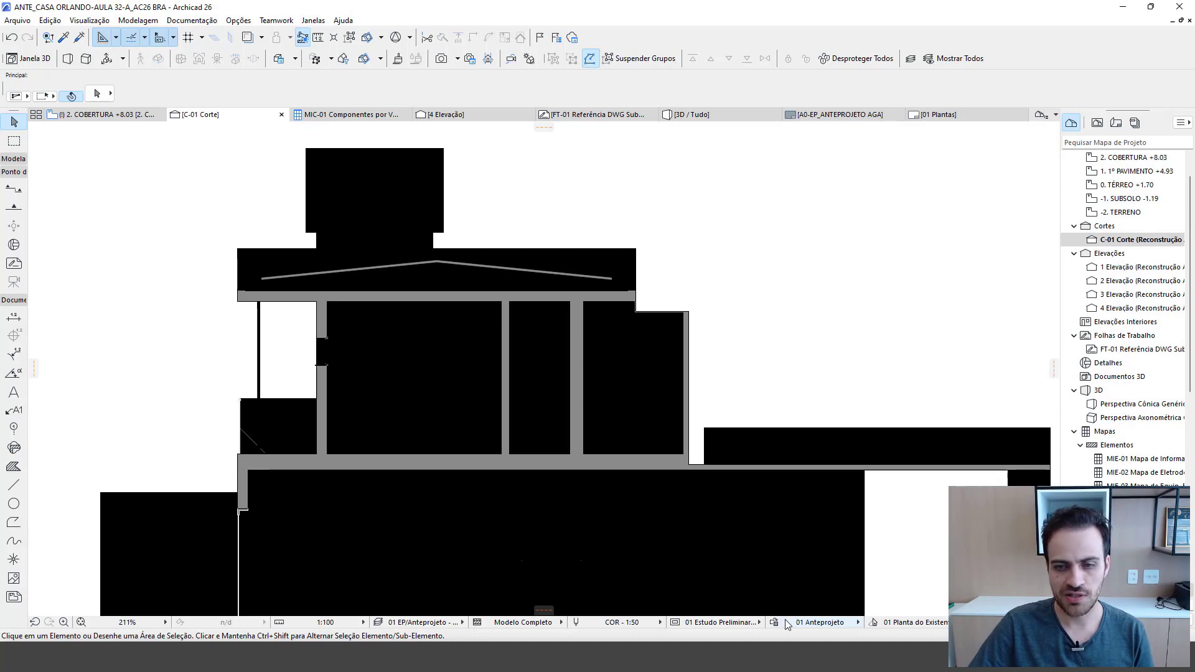
scroll(539, 151, up, 5)
- In section C-01's settings, set the uniform pen of the uncut elements to the white 0.10 mm pen
right_click(617, 227)
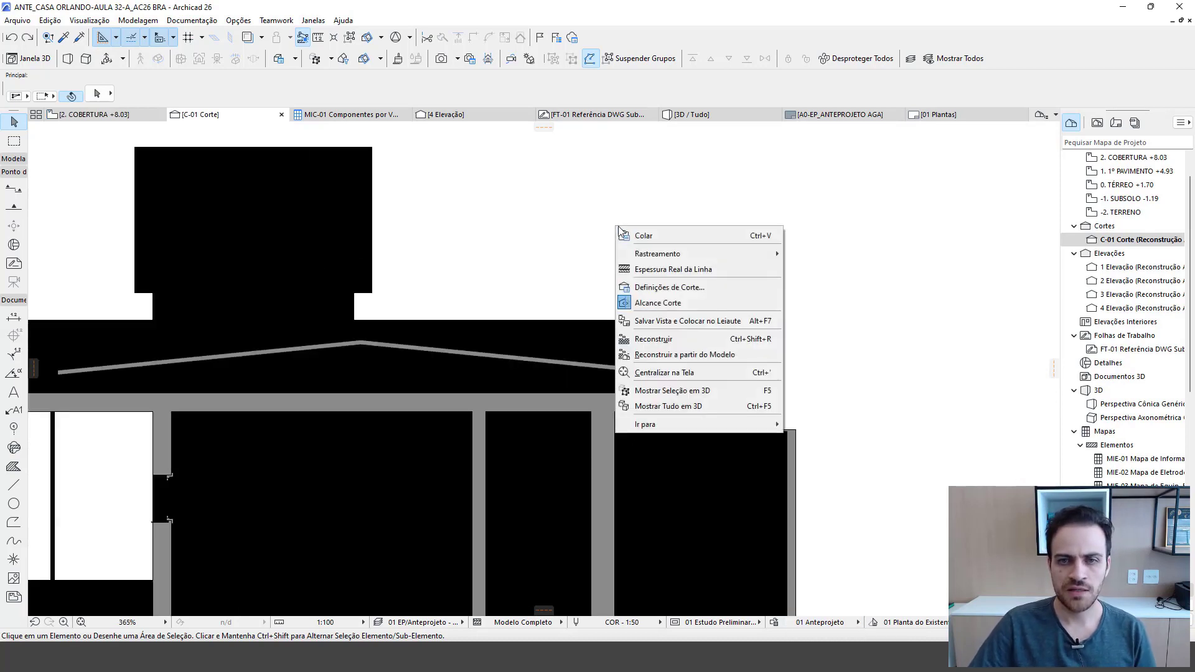
click(661, 289)
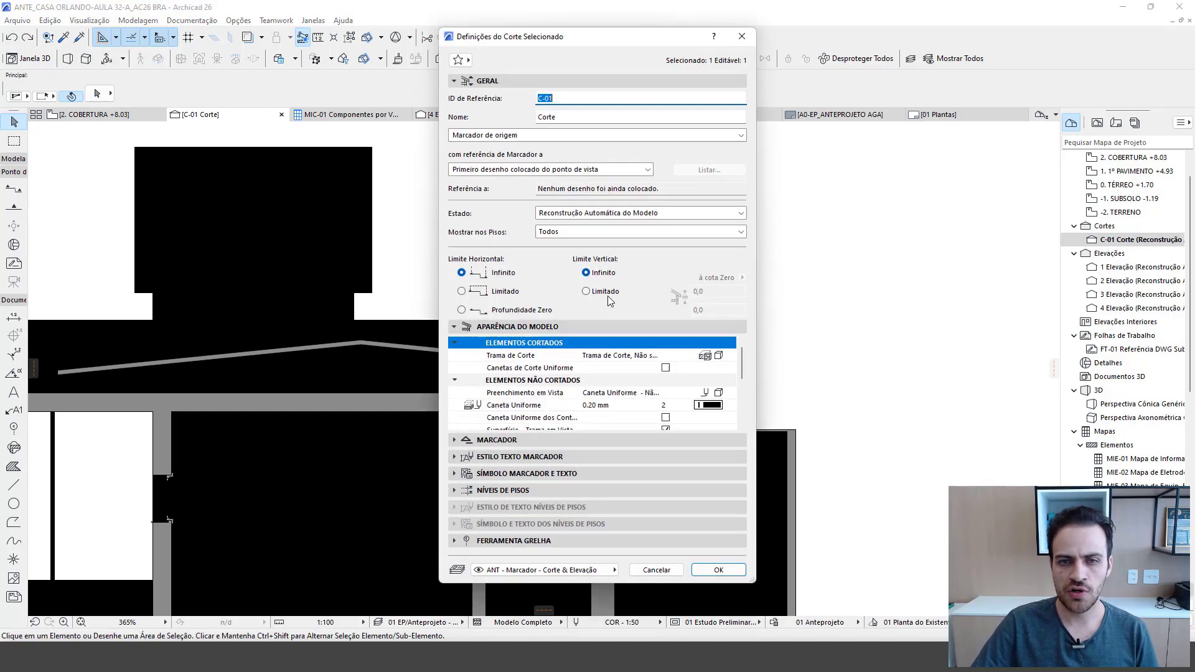
click(545, 410)
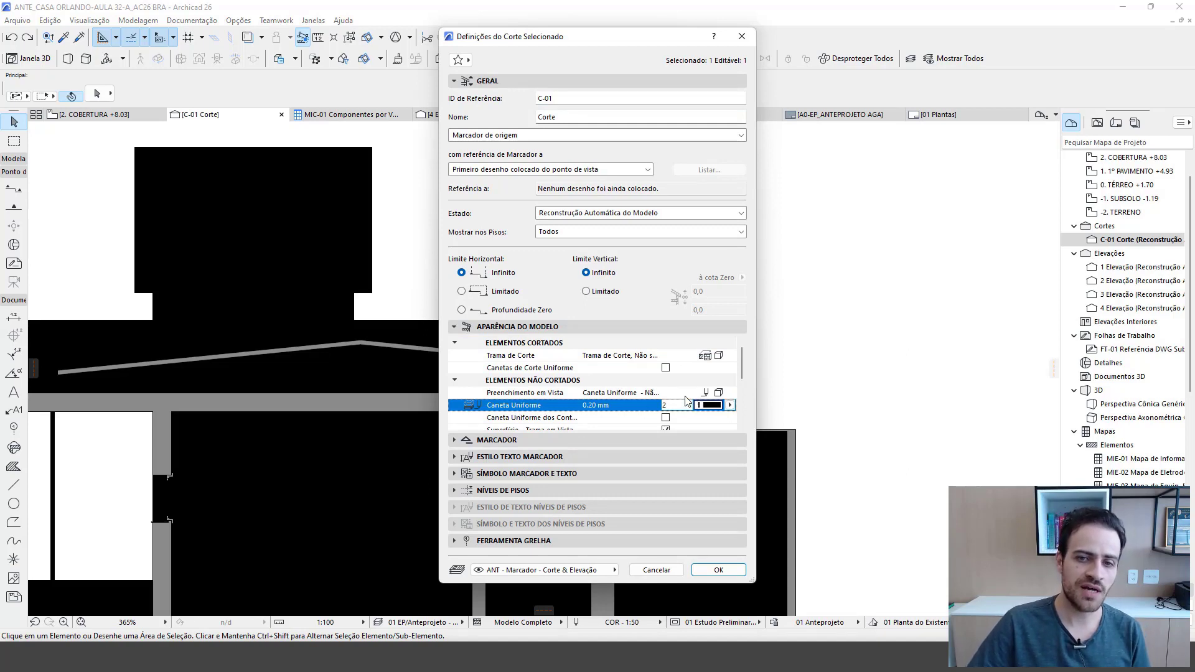
click(732, 393)
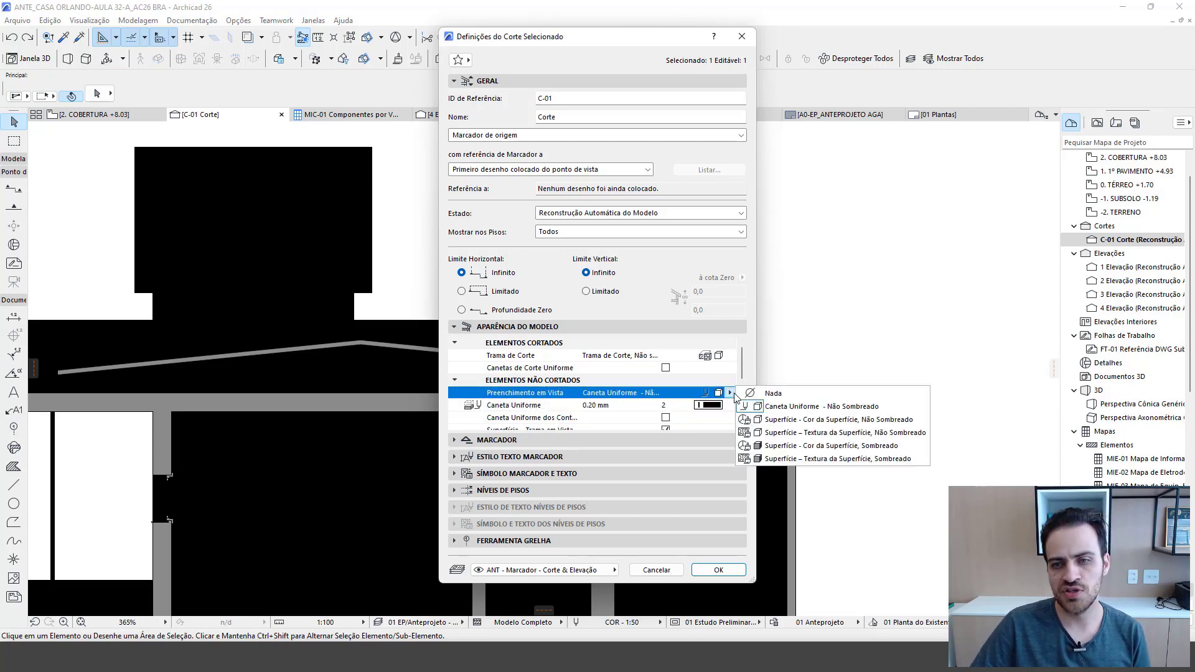
click(728, 409)
click(730, 406)
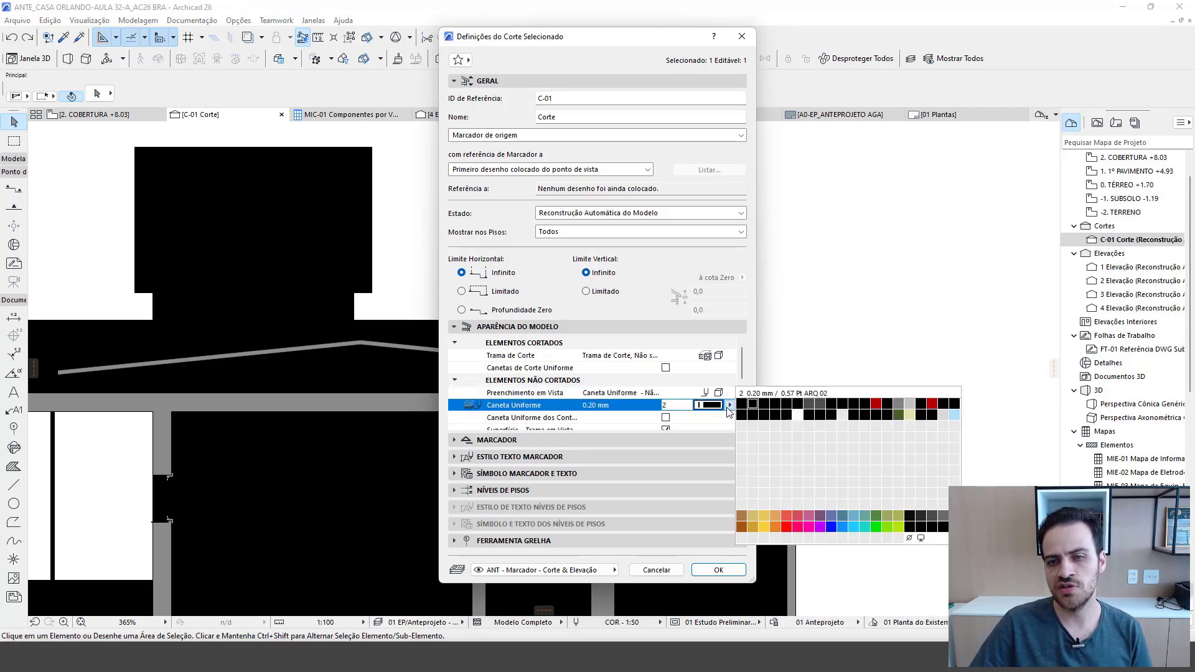
click(798, 414)
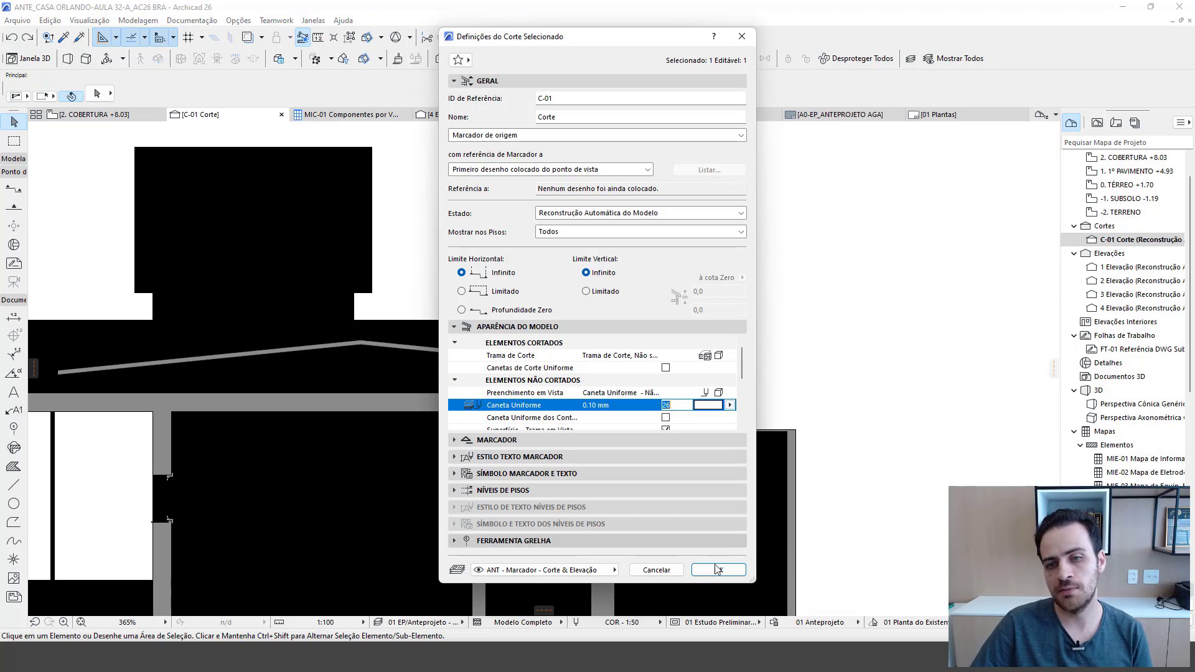
click(718, 570)
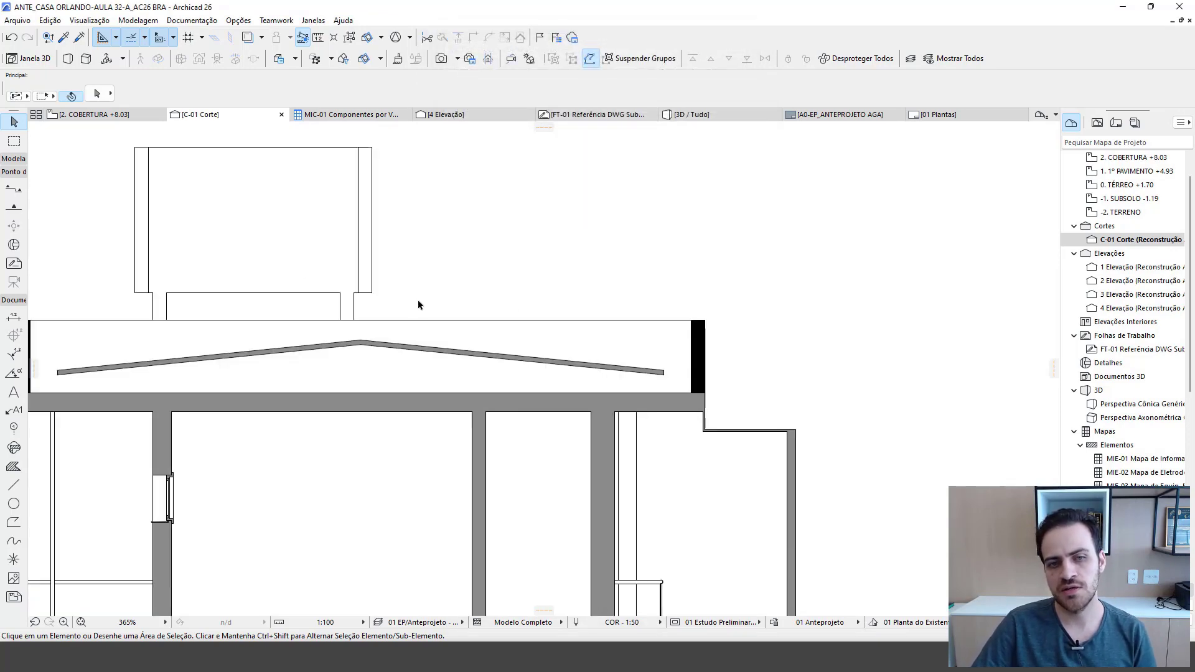
- Set up the Line tool for a polyline with the Linha Sólida line type and red pen 13
scroll(544, 286, down, 5)
middle_drag(573, 307, 466, 211)
scroll(483, 210, up, 6)
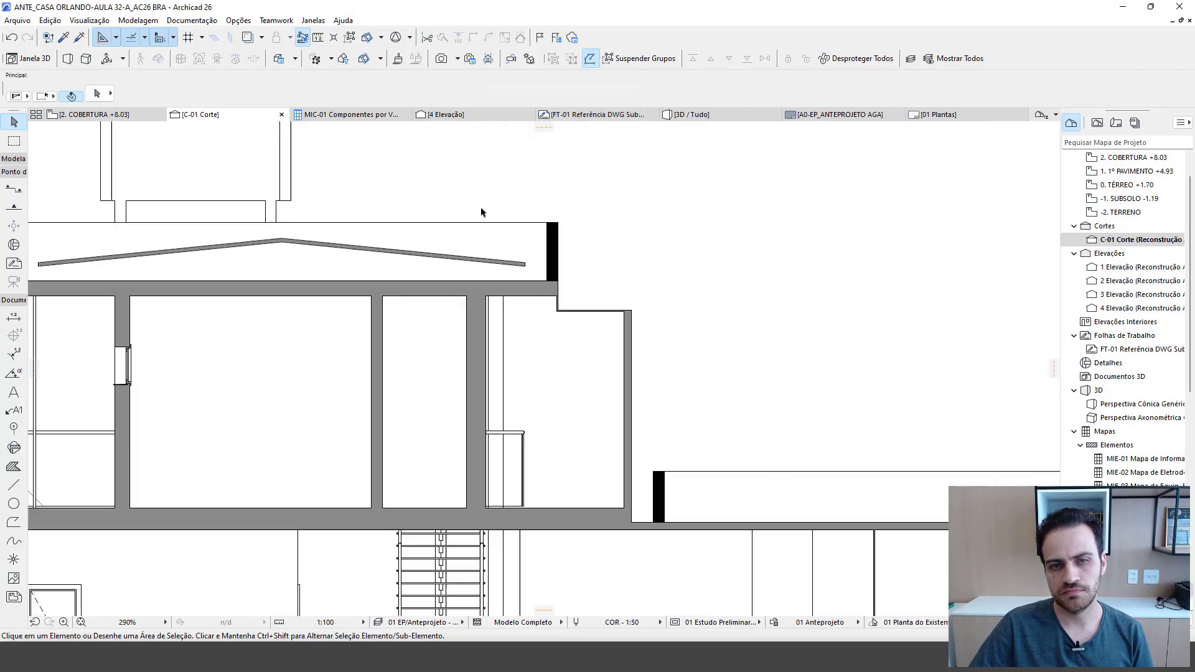
middle_drag(521, 242, 790, 371)
scroll(555, 323, up, 2)
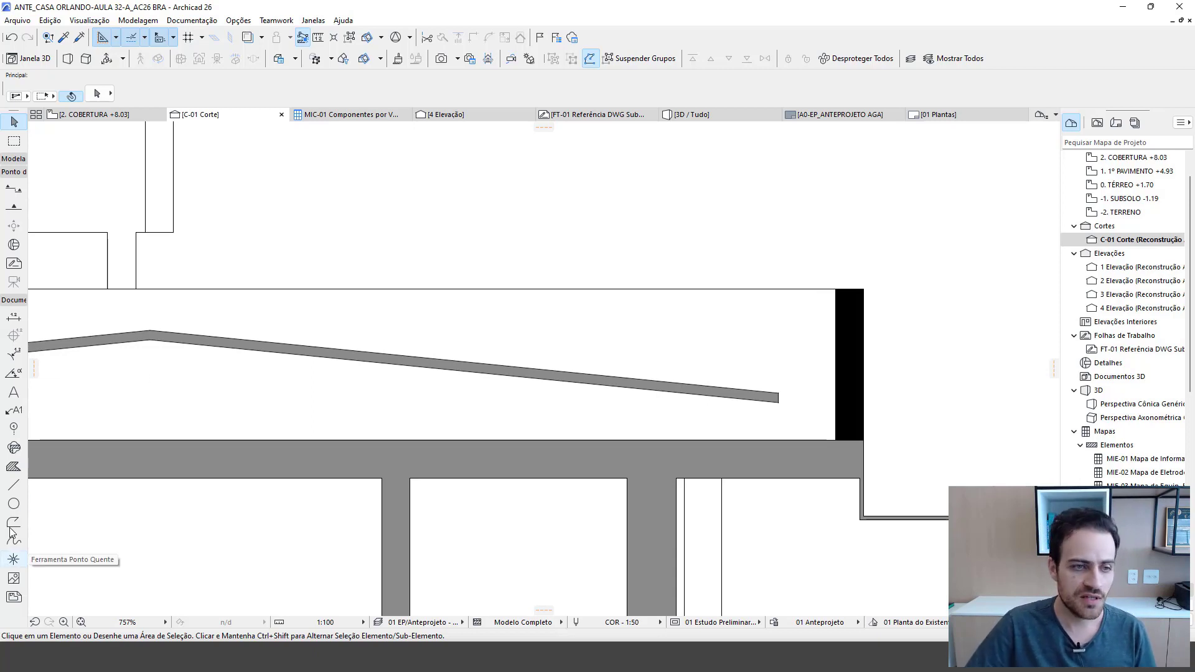
click(14, 485)
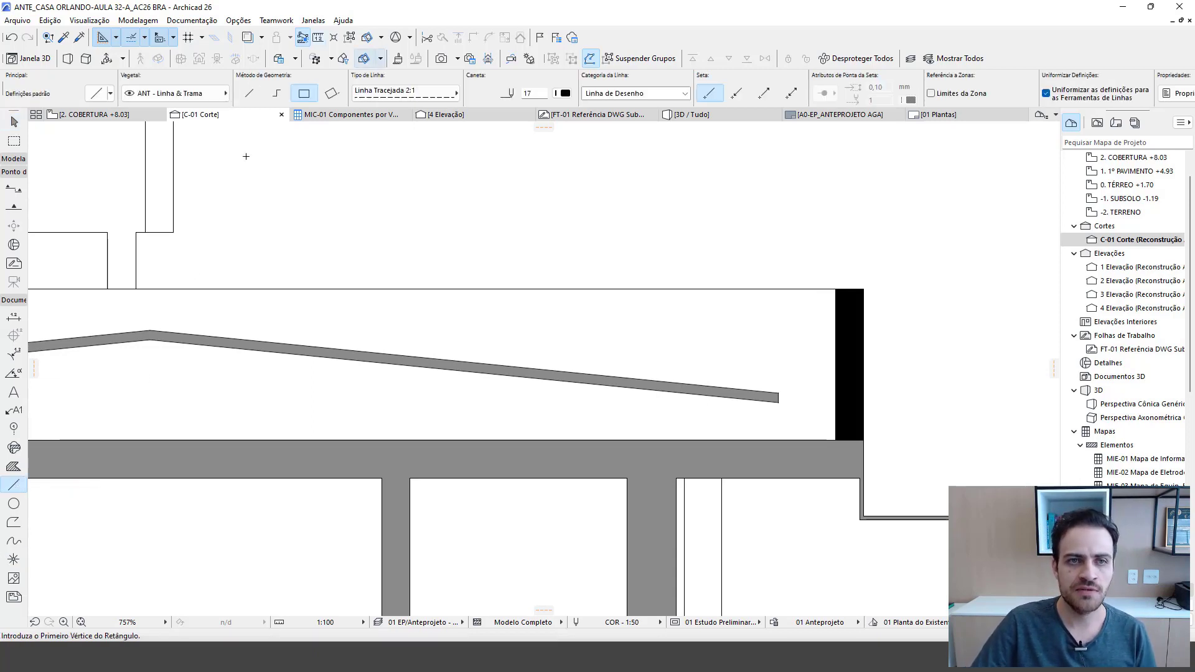
click(274, 96)
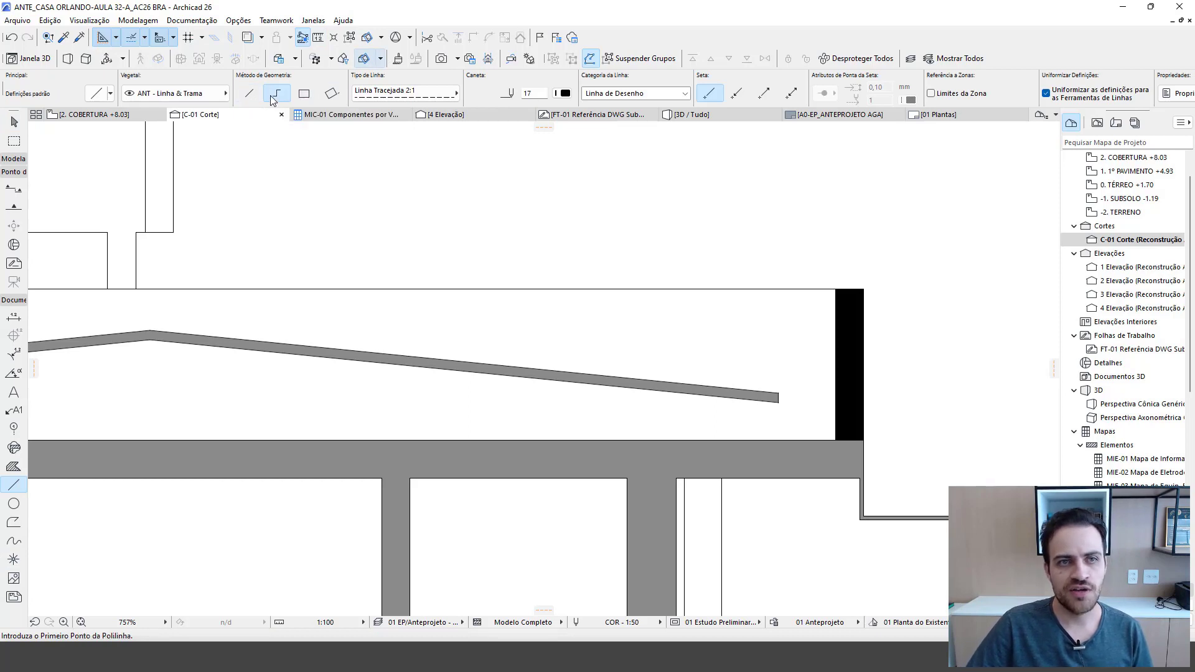
click(372, 94)
click(536, 65)
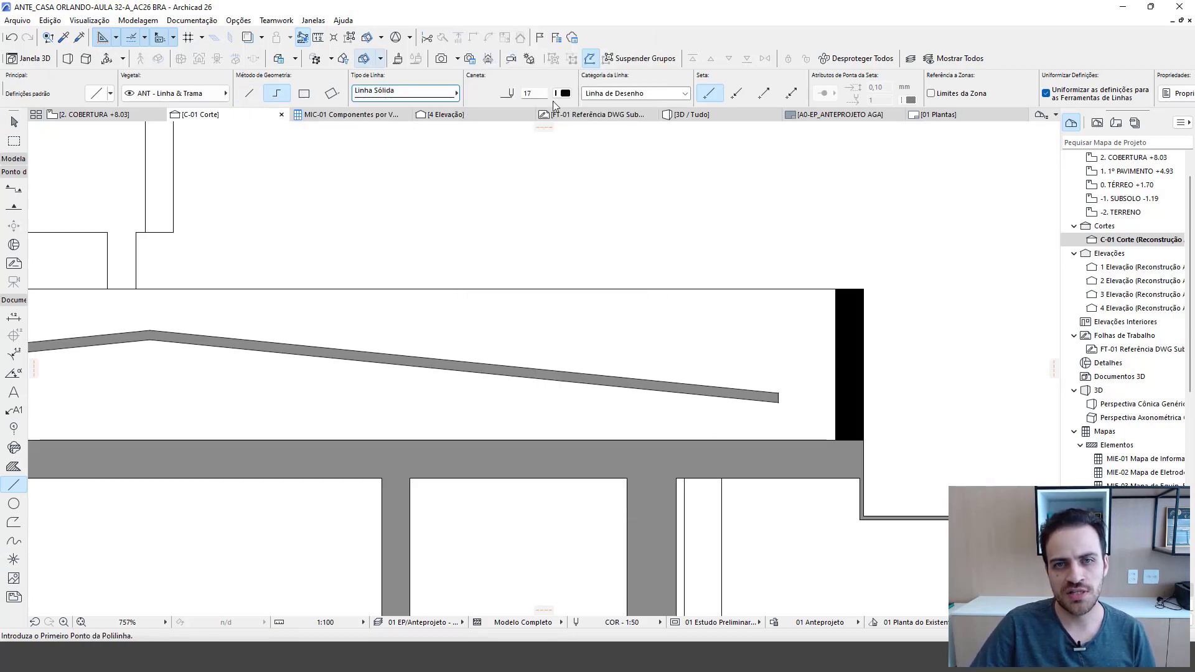
click(563, 93)
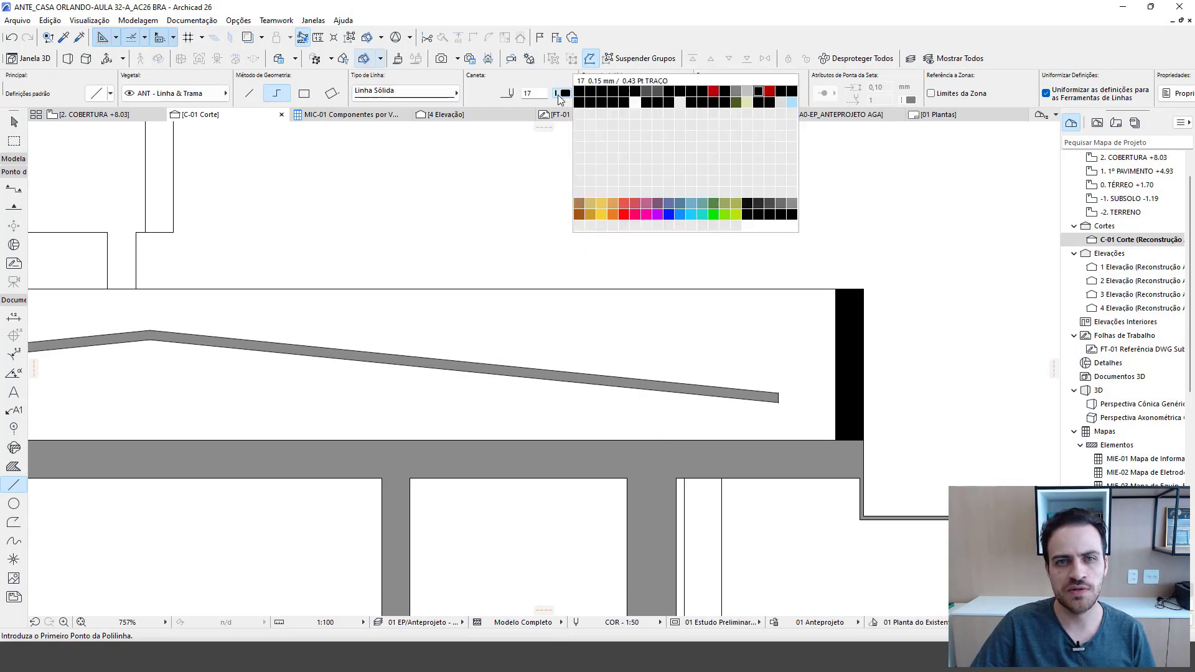
click(714, 94)
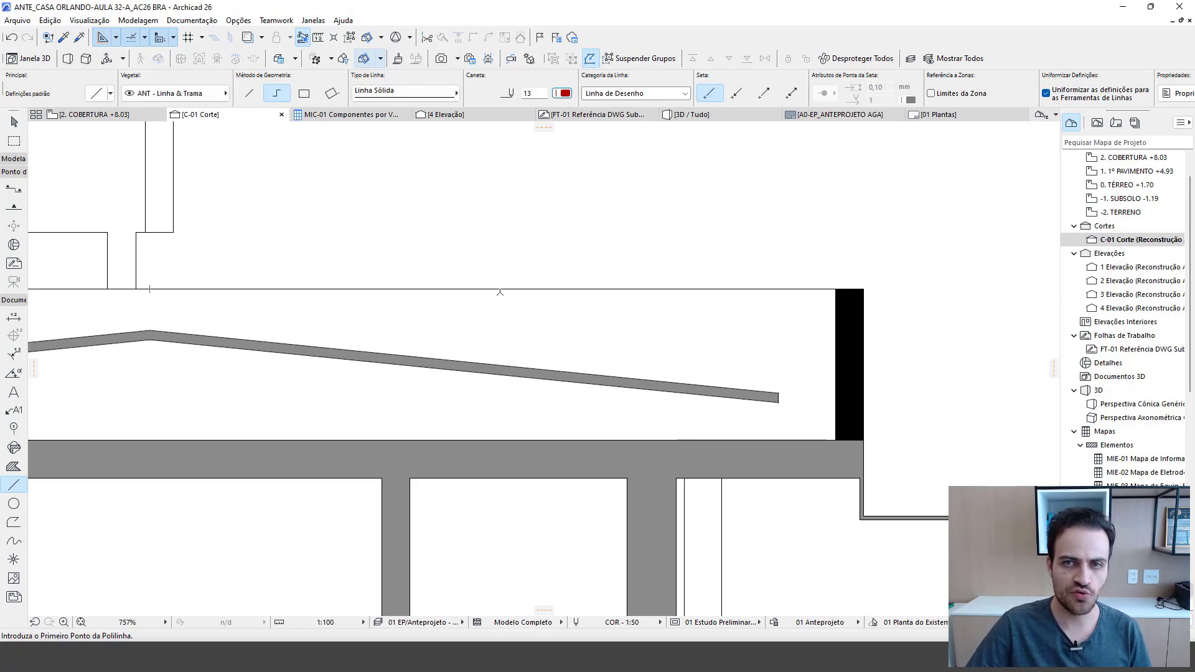
- Start the polyline at the underside of the roof ridge and draw its first segment vertically down to the slab's upper face
middle_drag(338, 324, 430, 289)
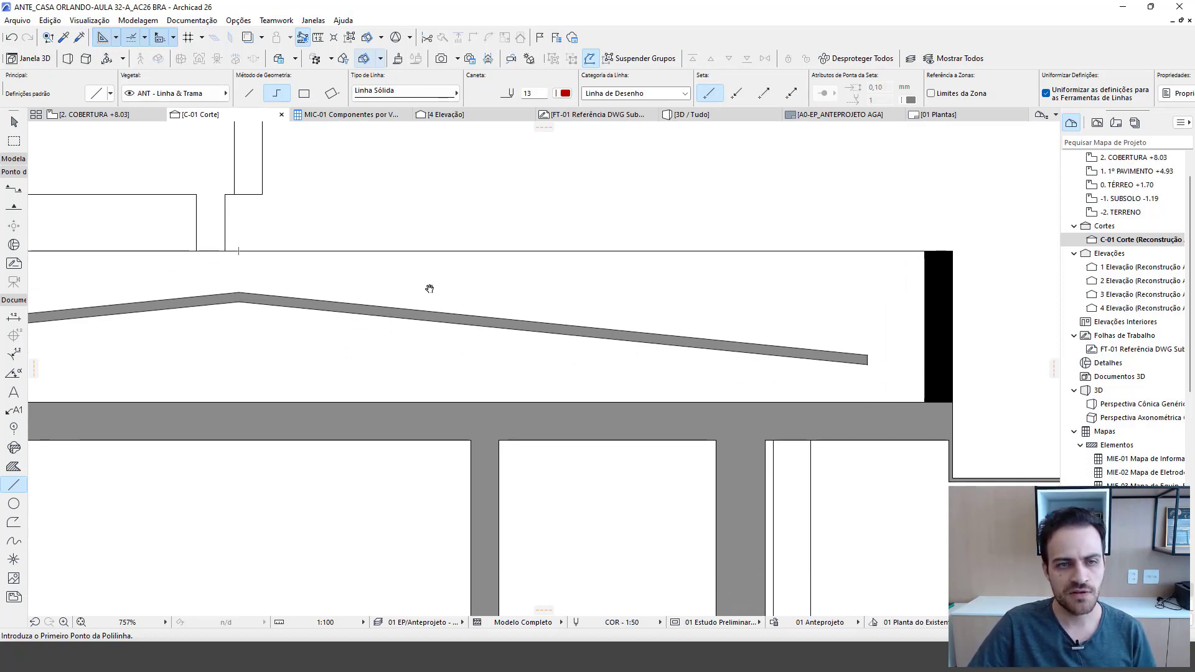
scroll(213, 330, up, 4)
click(267, 272)
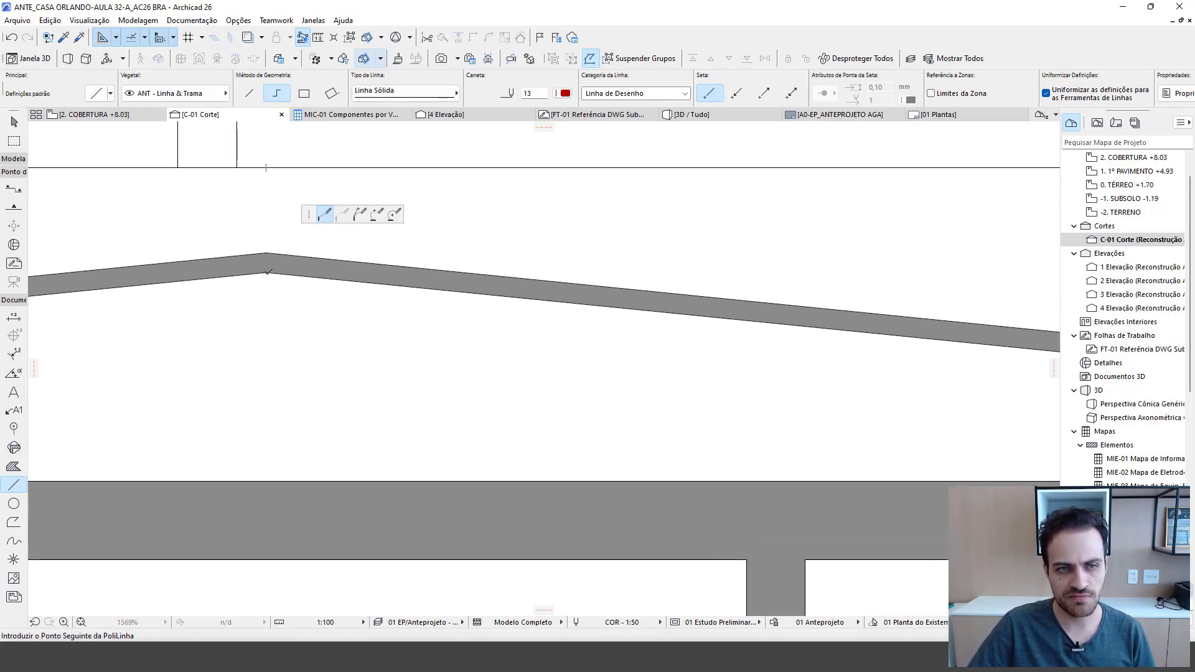
scroll(268, 272, down, 2)
scroll(267, 414, up, 2)
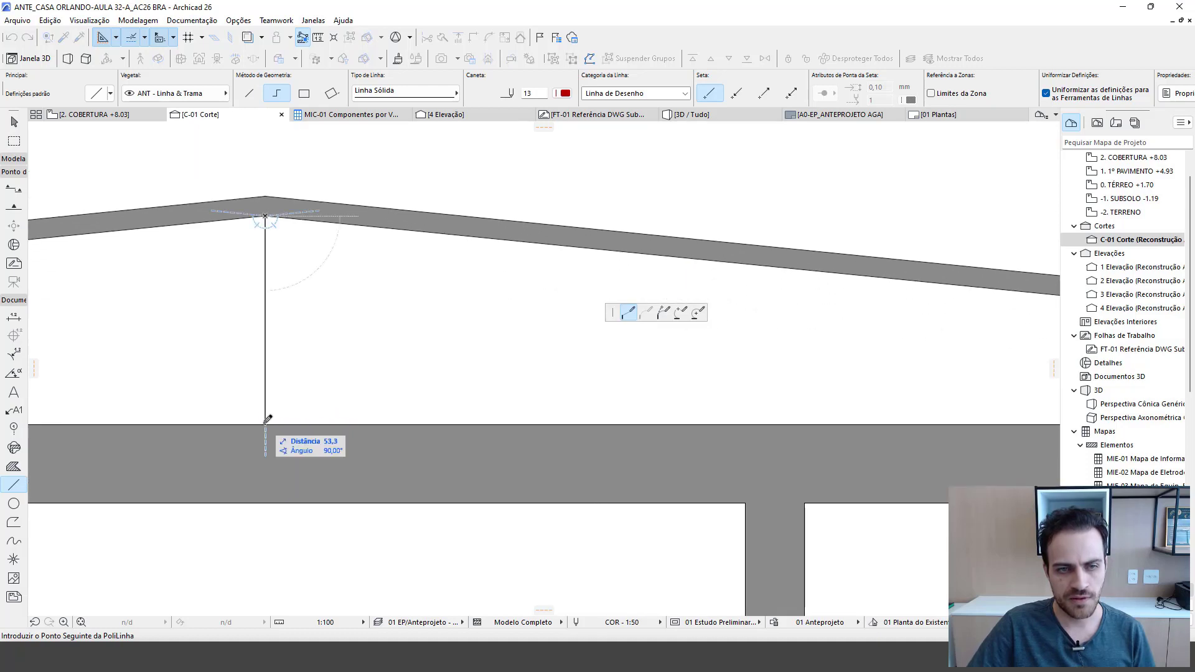
click(265, 422)
- Draw the polyline's horizontal segment 325 long along the slab's upper face towards the parapet beside the roof's lower end
scroll(266, 423, down, 6)
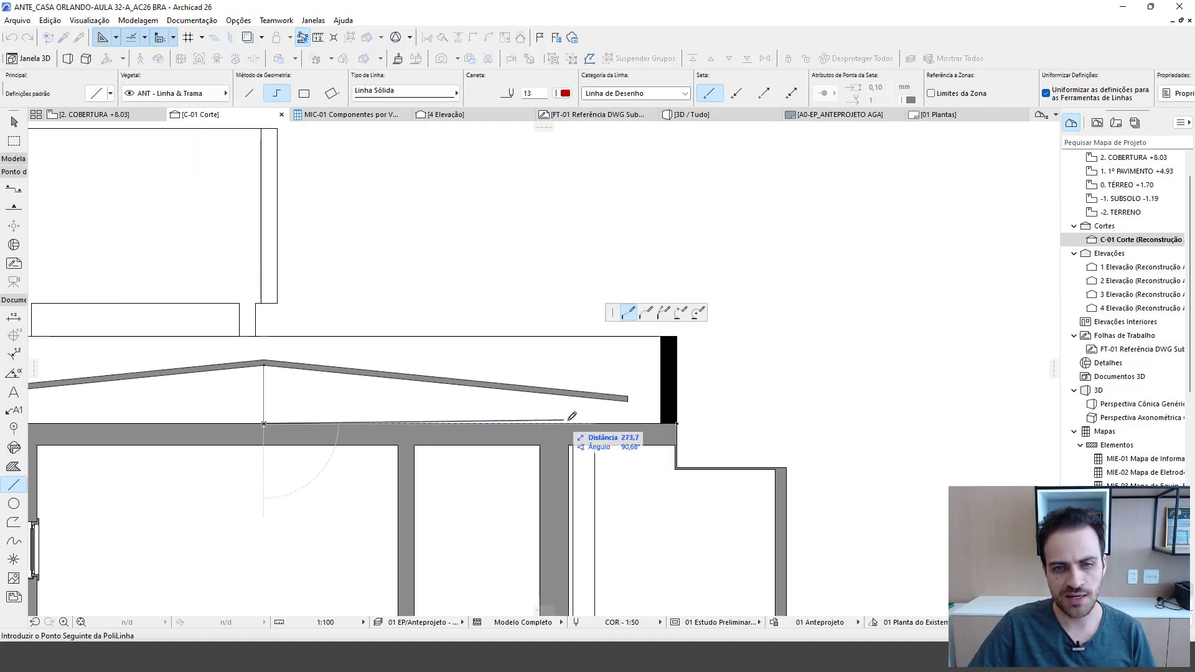
scroll(616, 418, up, 2)
scroll(627, 415, up, 2)
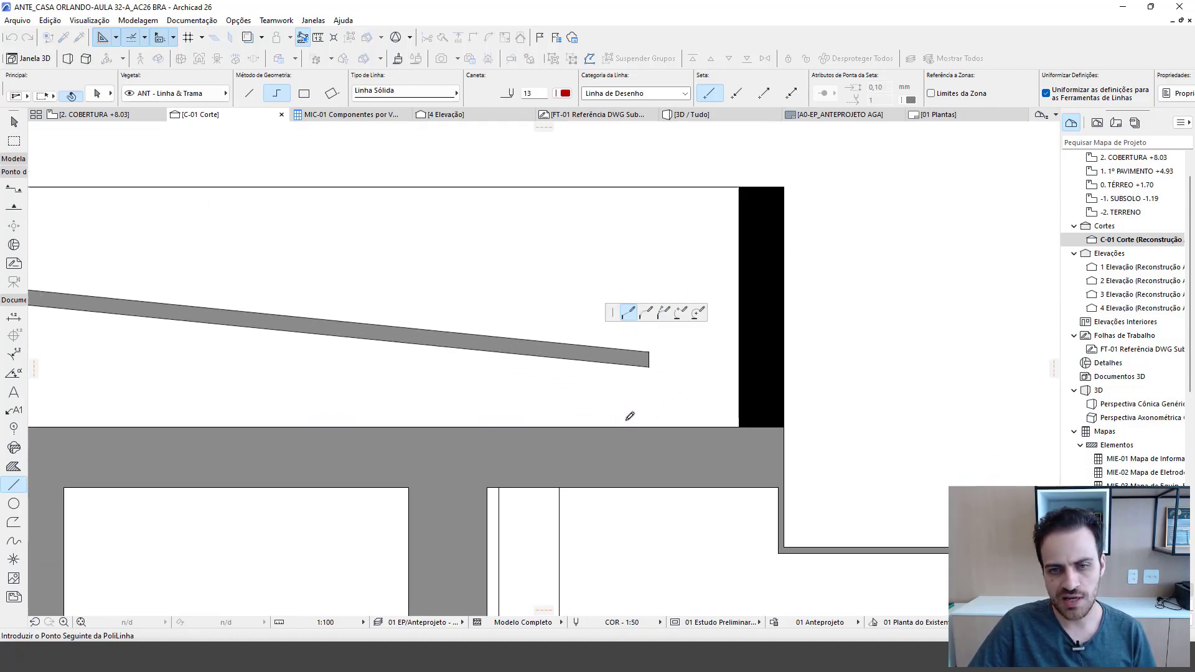
scroll(645, 386, up, 2)
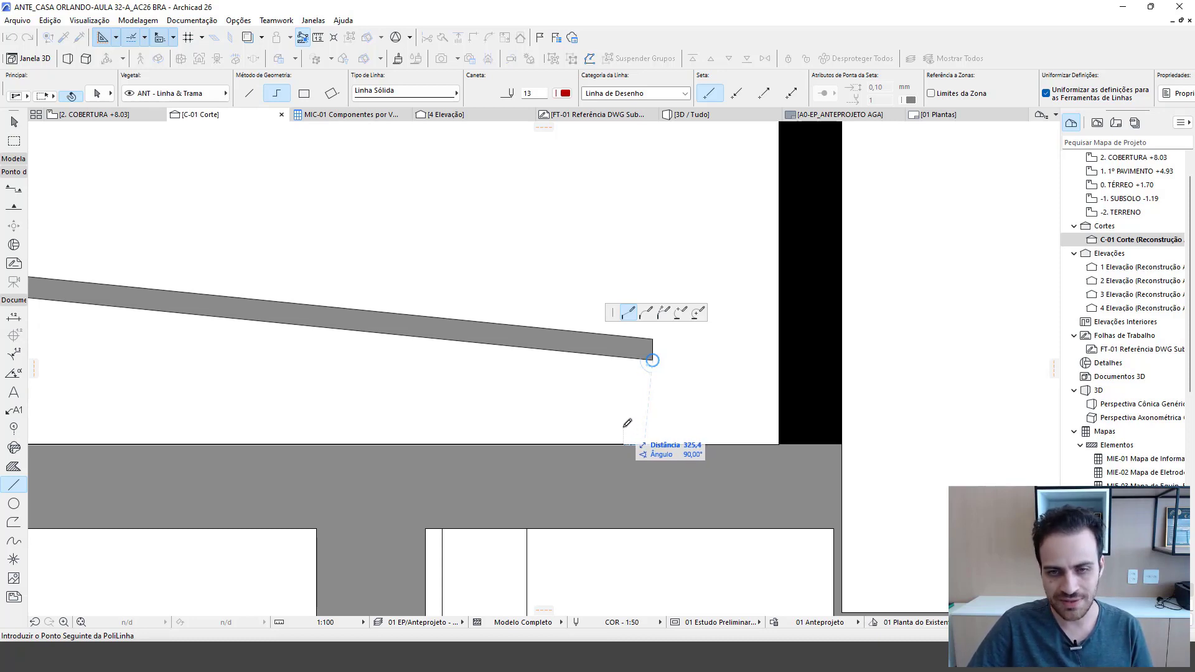
key(Tab)
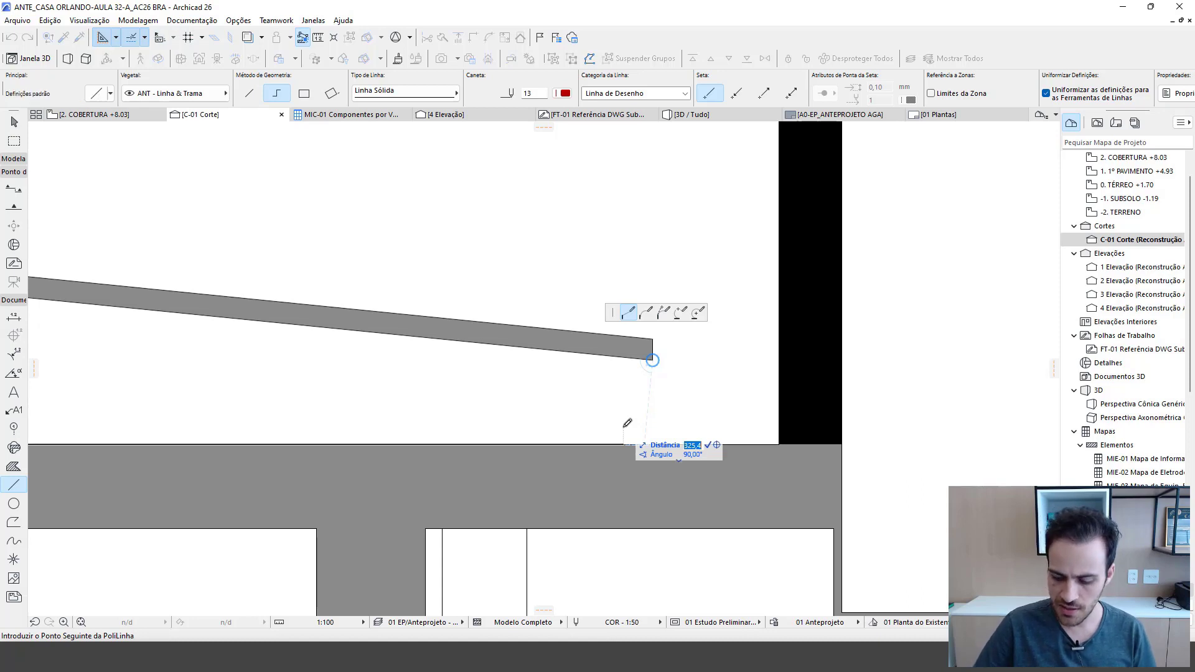
text(325)
key(Return)
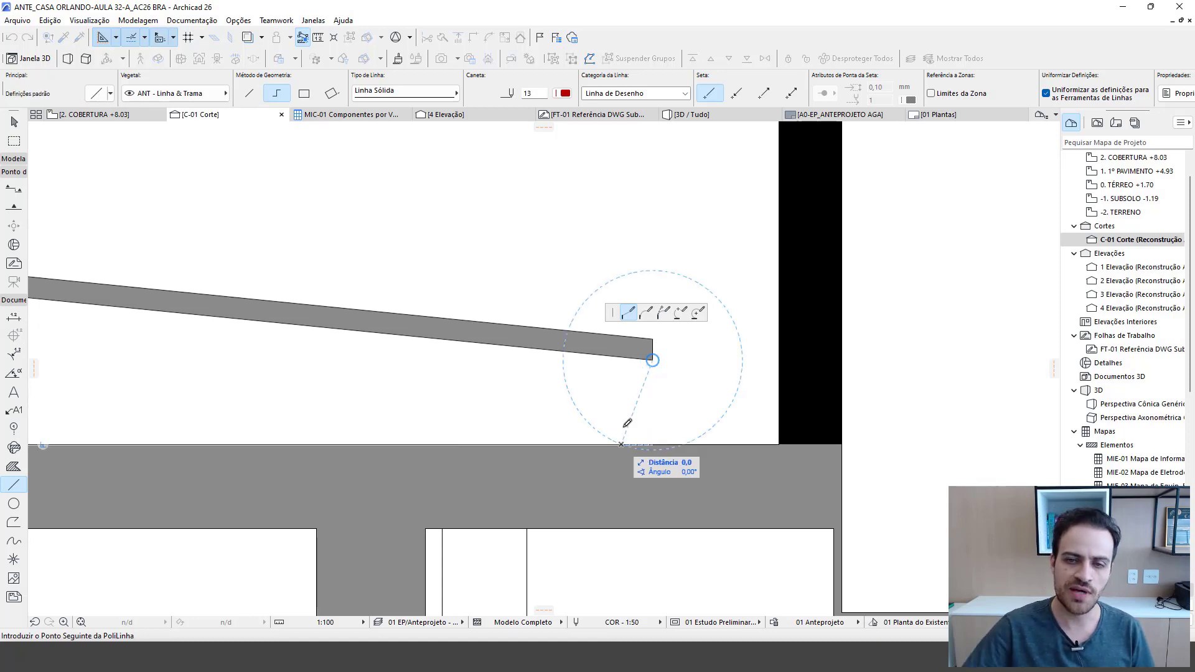
- Run the polyline vertically up to the slope's underside and close the outline back at the ridge
scroll(627, 424, up, 3)
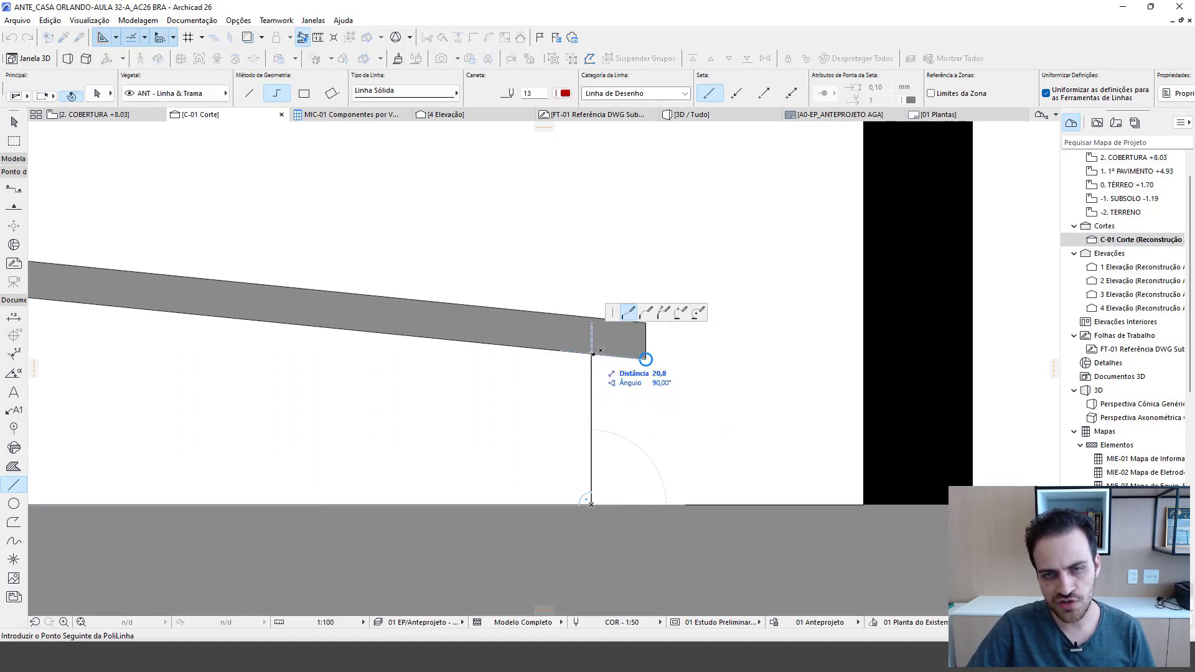
click(599, 352)
scroll(592, 352, down, 5)
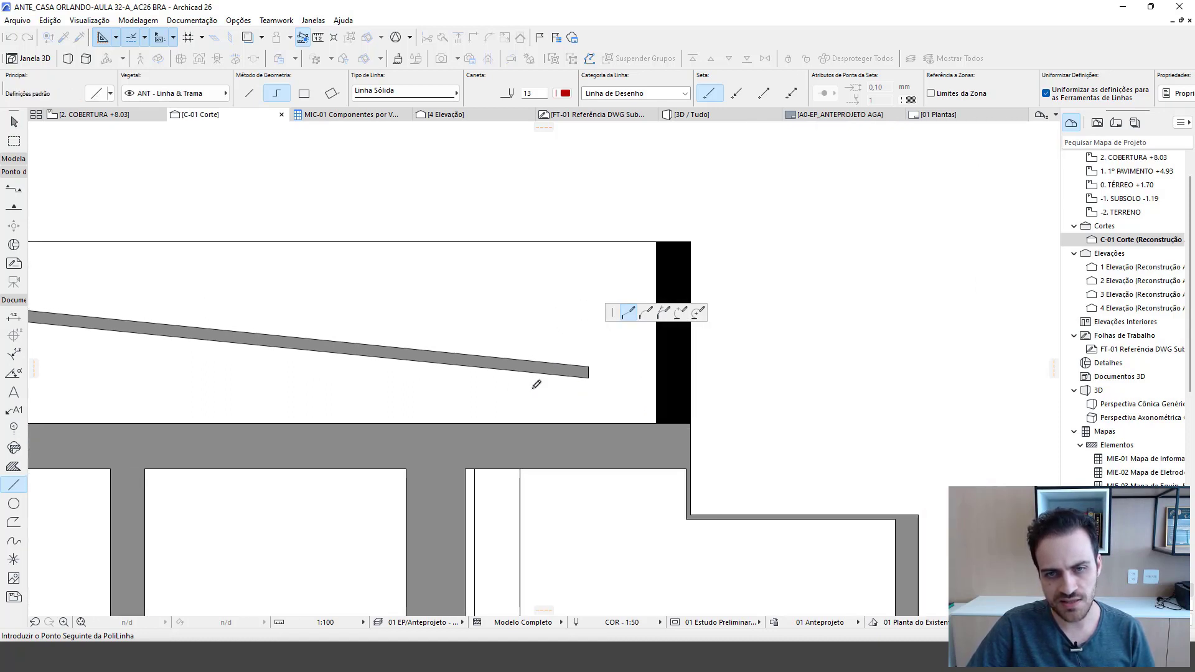
scroll(180, 330, up, 3)
double_click(182, 316)
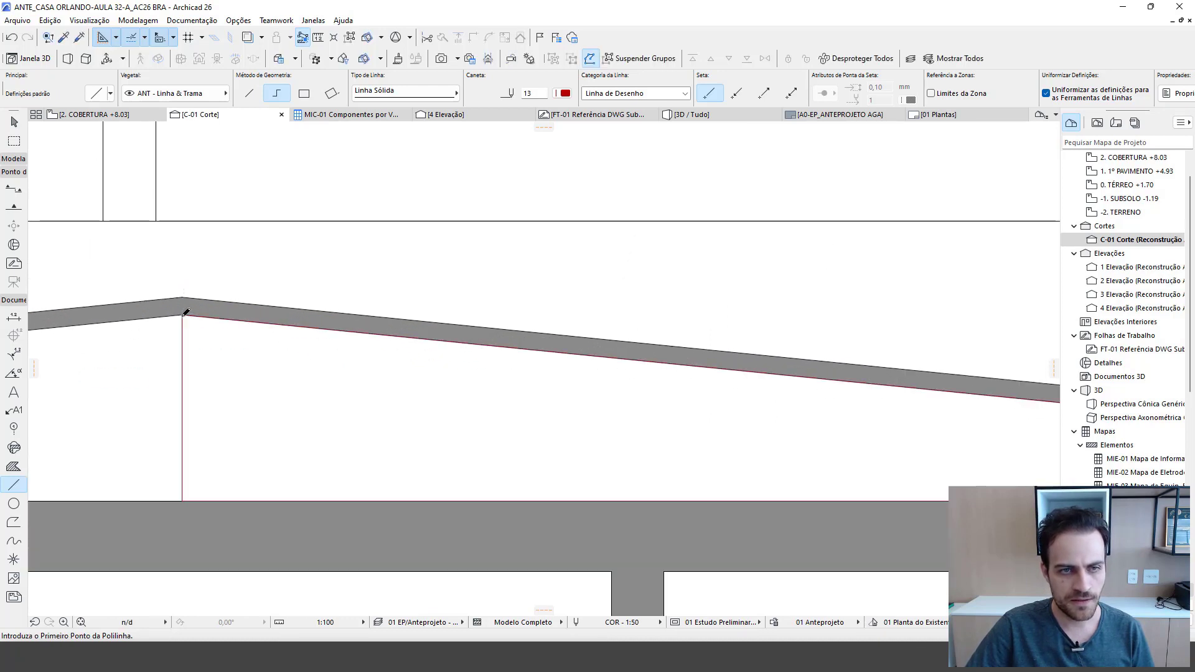
key(Escape)
- Select the whole closed red outline beneath the roof slope and suspend grouping
click(183, 340)
scroll(182, 339, down, 3)
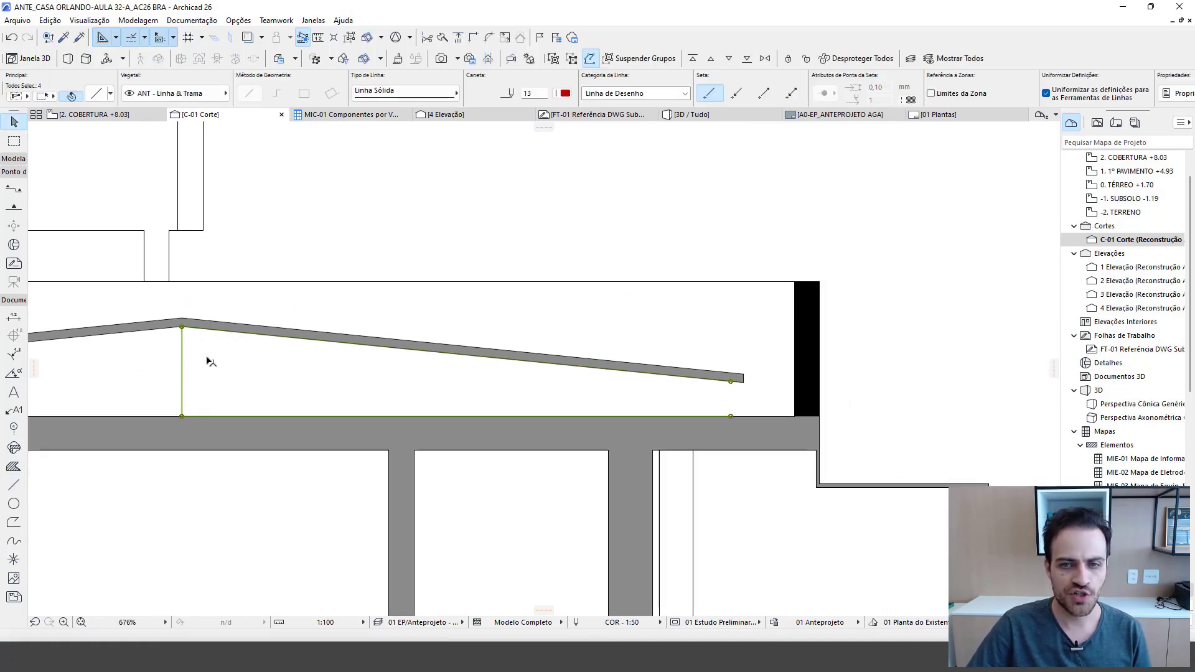
middle_drag(705, 365, 734, 375)
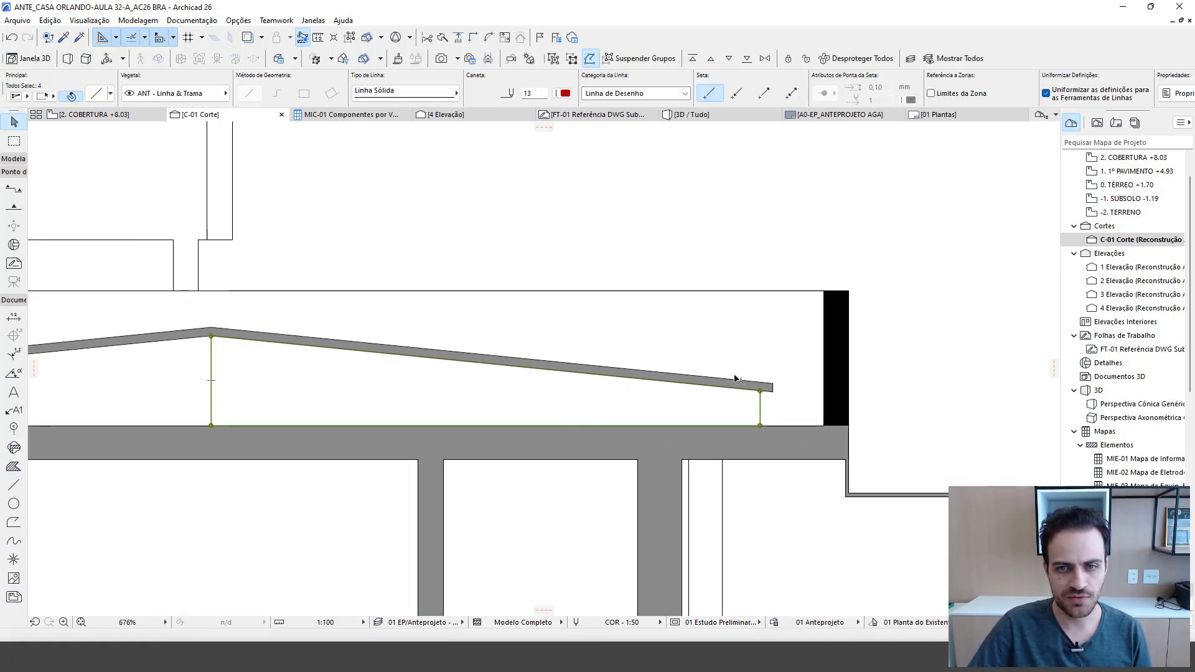
scroll(759, 413, up, 2)
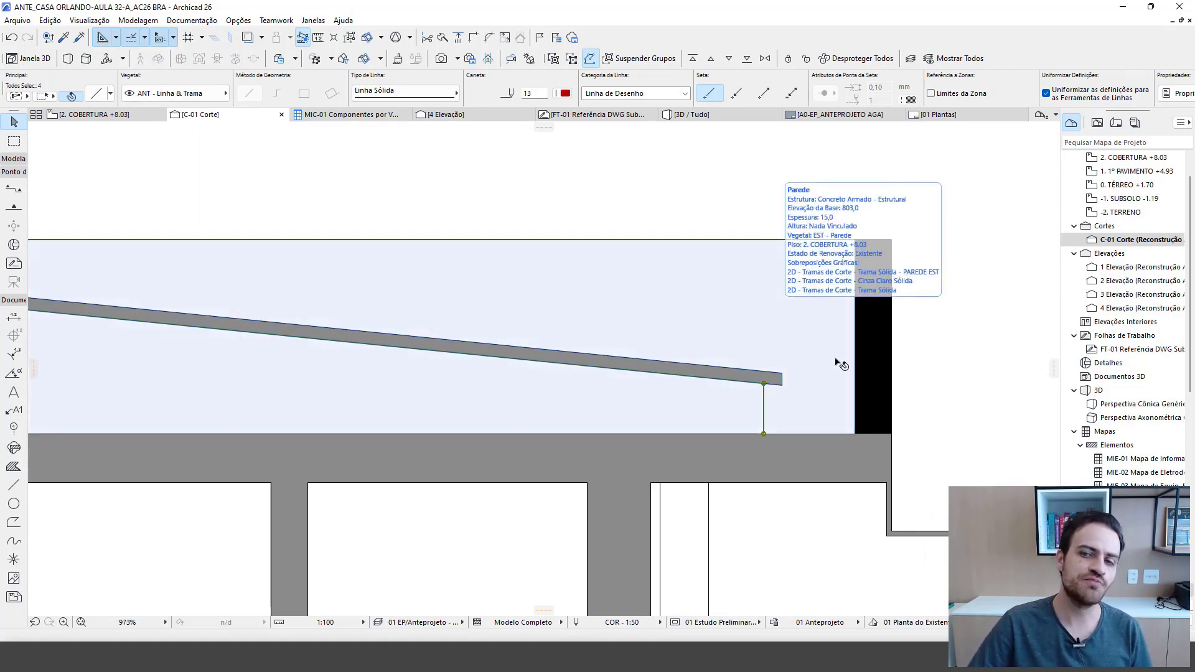
scroll(808, 390, up, 2)
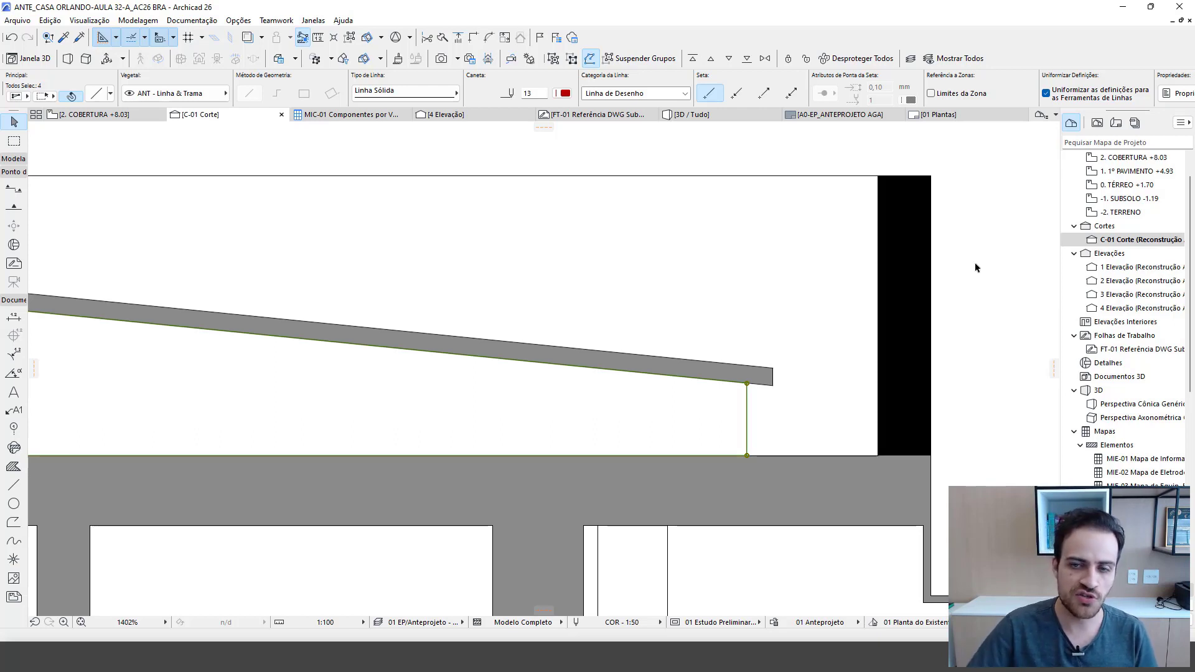
click(643, 65)
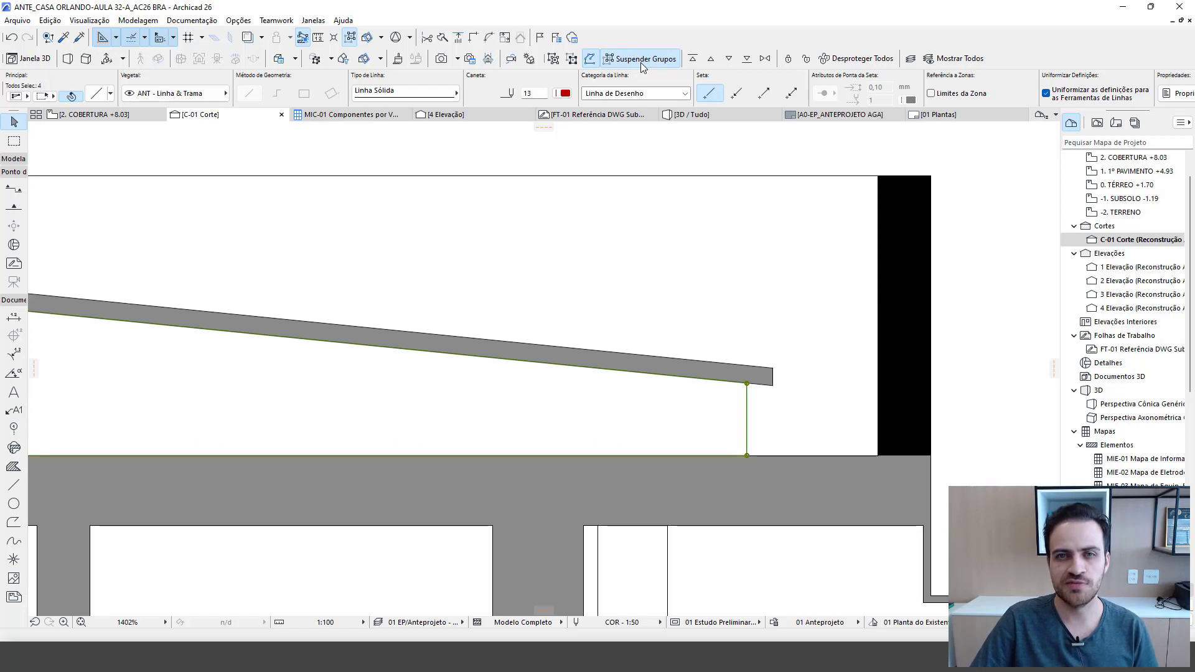
- Offset all edges of the red outline slightly inward, leaving a small gap to the slope, the slab and the ridge axis, and deselect it
scroll(744, 383, up, 2)
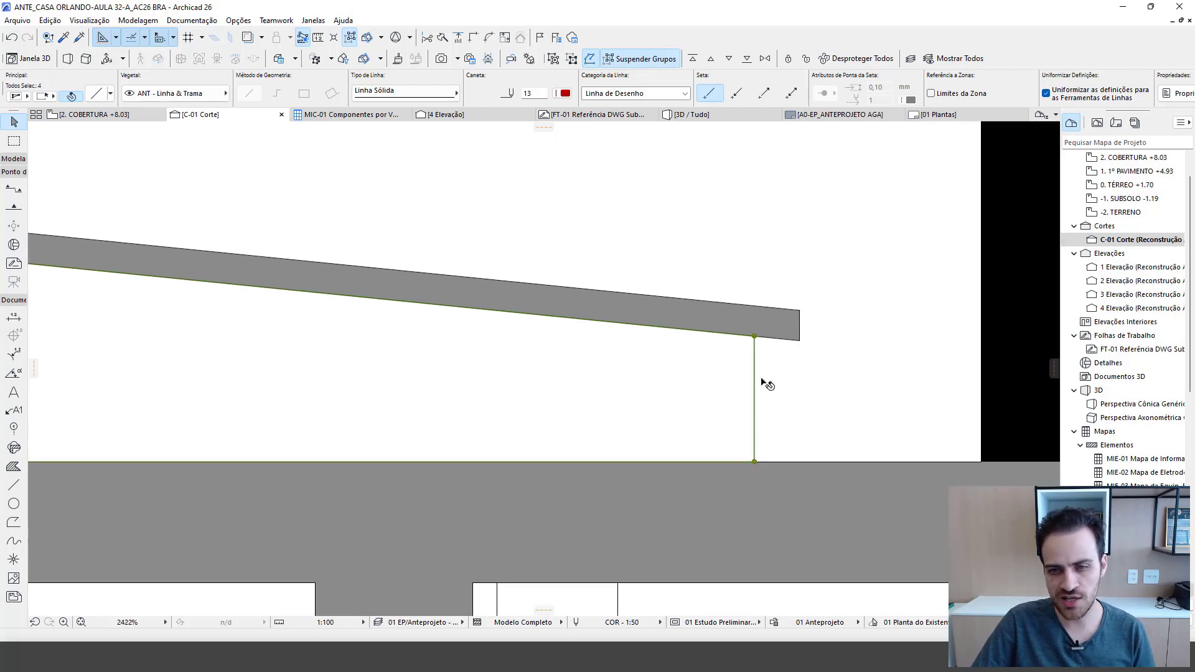
click(754, 337)
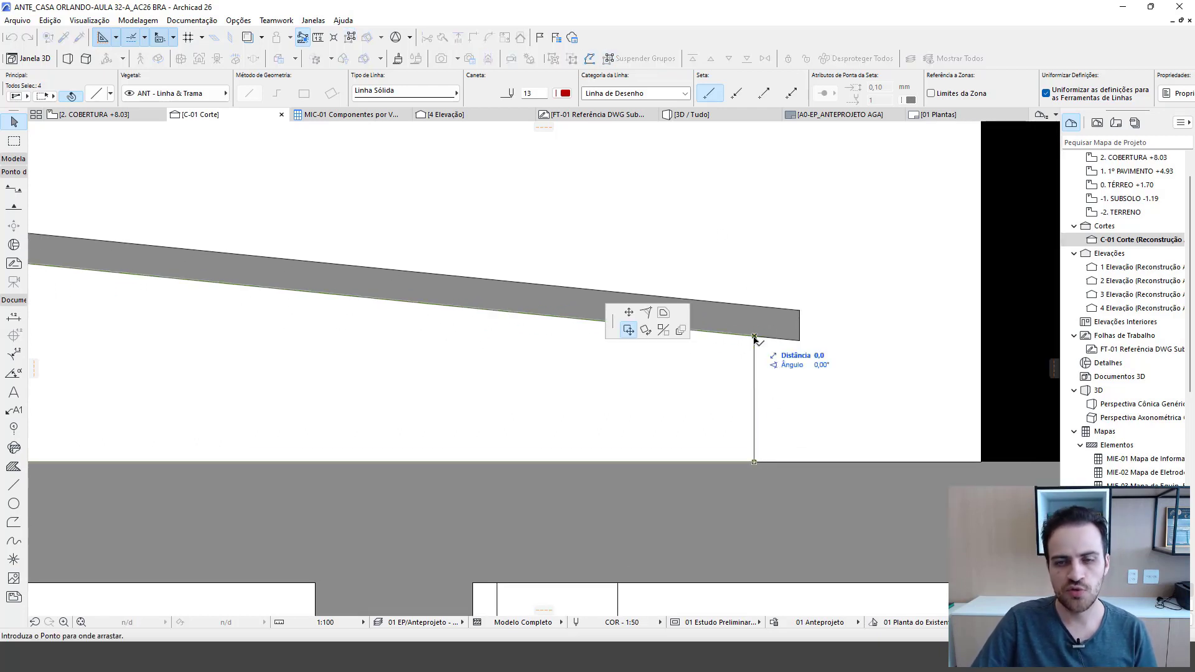
click(664, 316)
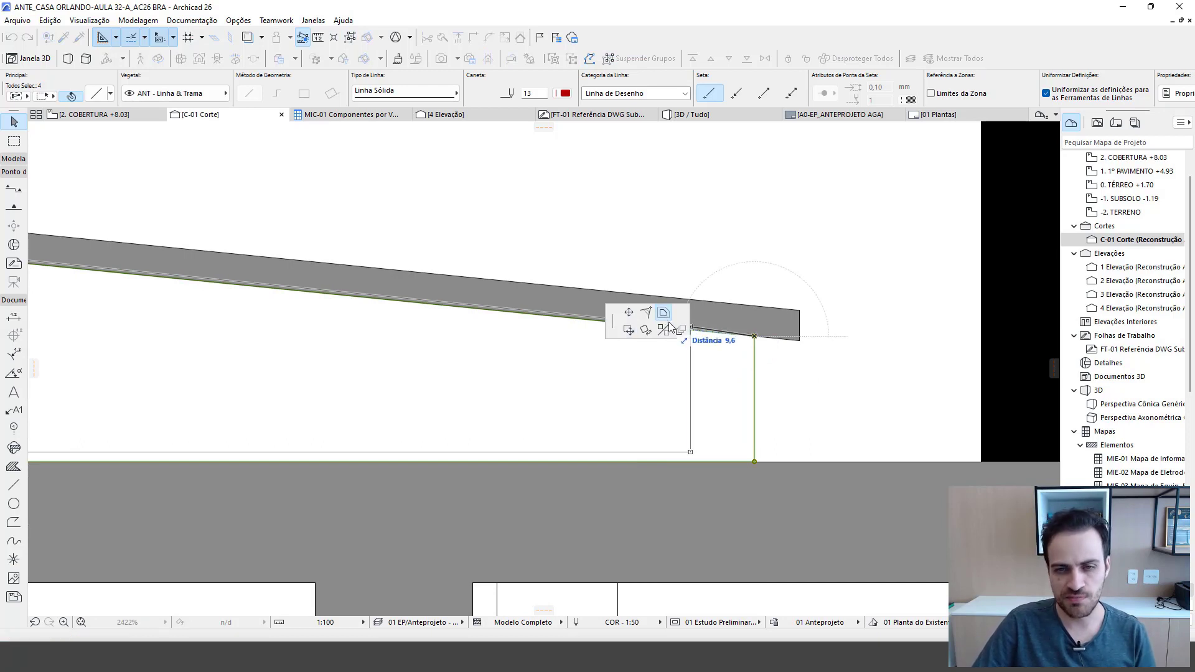
click(744, 352)
scroll(735, 350, down, 5)
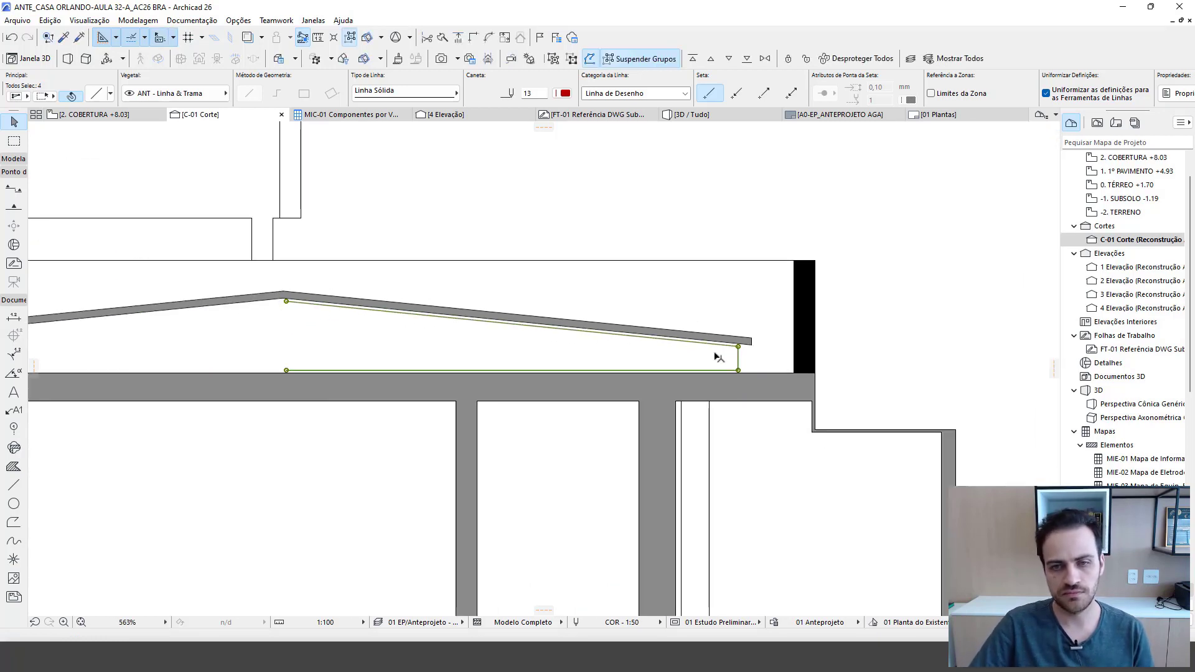
click(330, 343)
scroll(377, 325, up, 4)
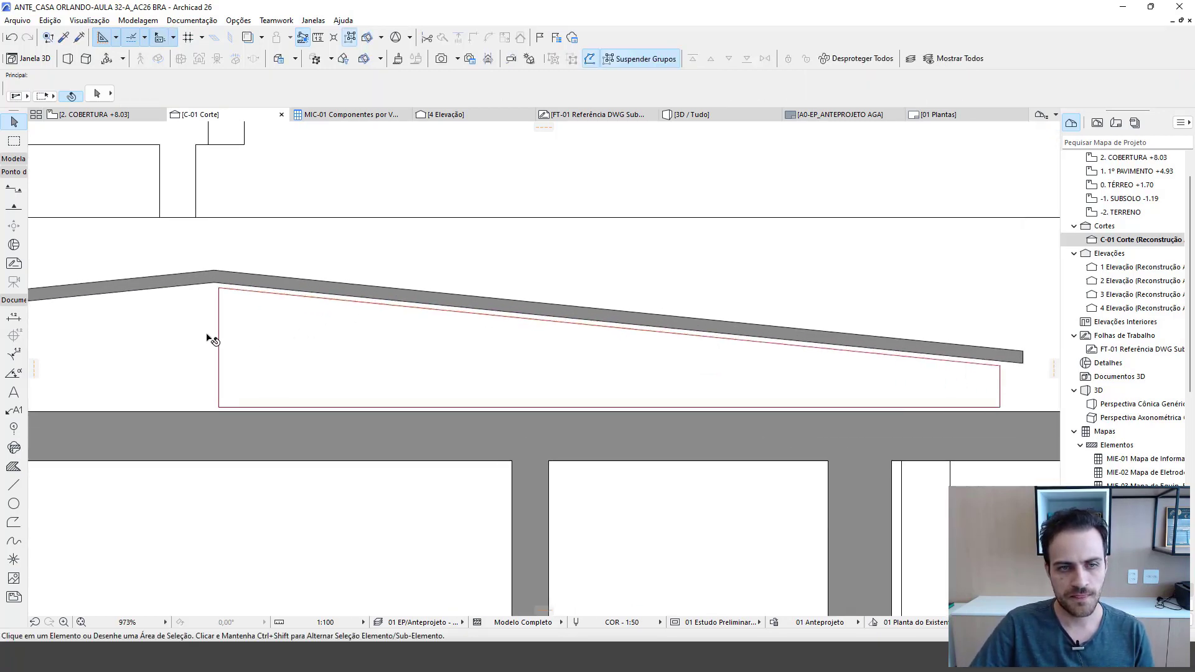
- Set up a multiplication of the red outline's vertical edge at the ridge, distributing 3 copies with the -1 option enabled
click(218, 343)
scroll(218, 370, down, 1)
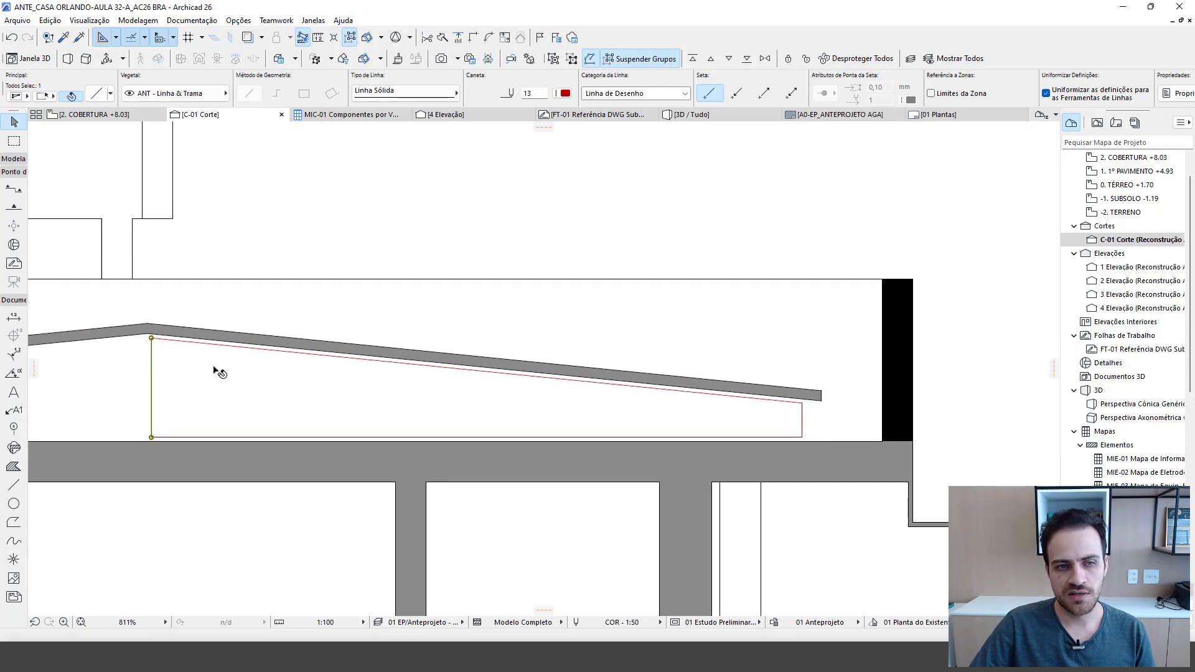
scroll(216, 371, down, 1)
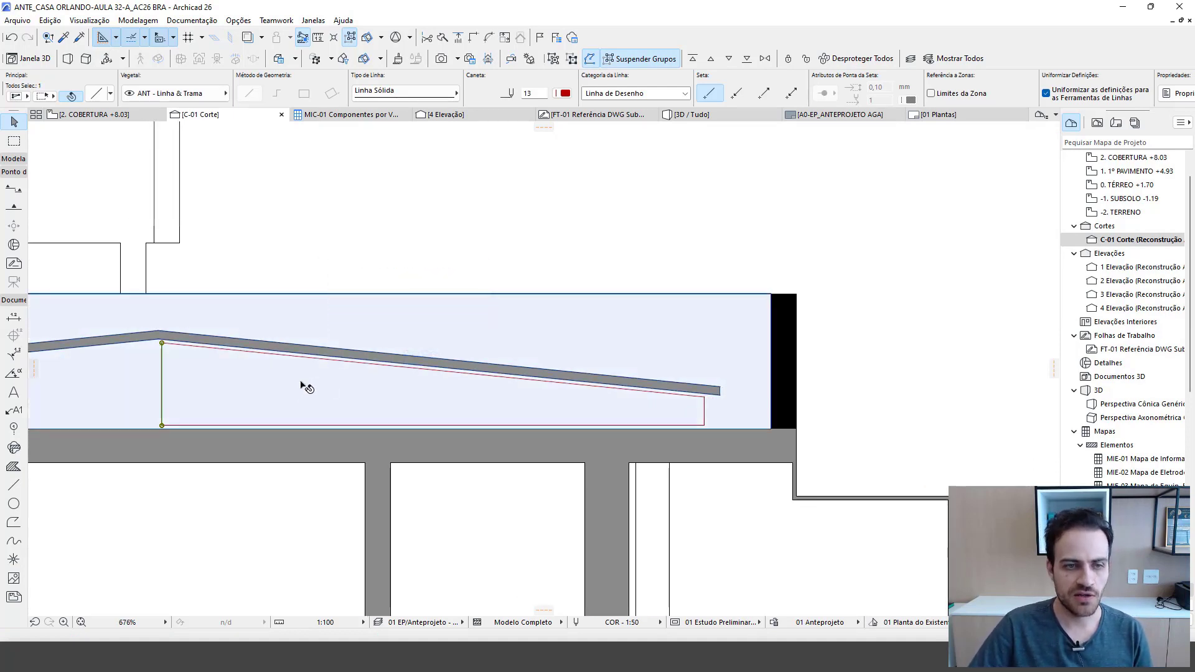
scroll(302, 386, up, 1)
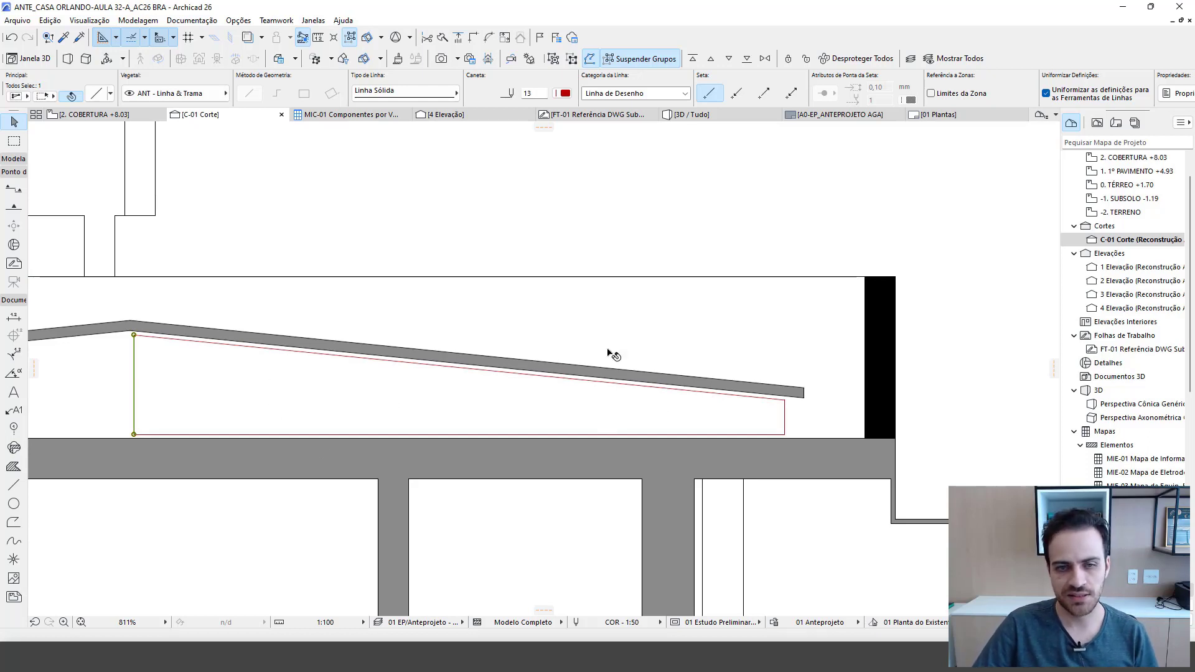
mouse_move(610, 351)
key(ctrl+u)
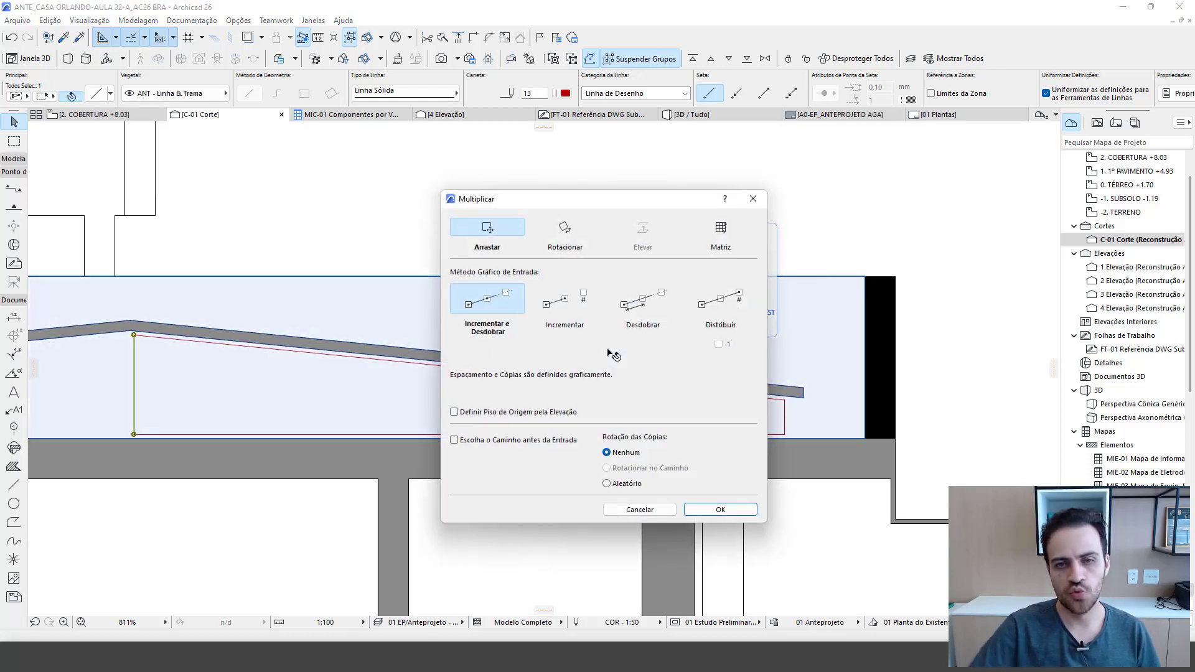
click(700, 305)
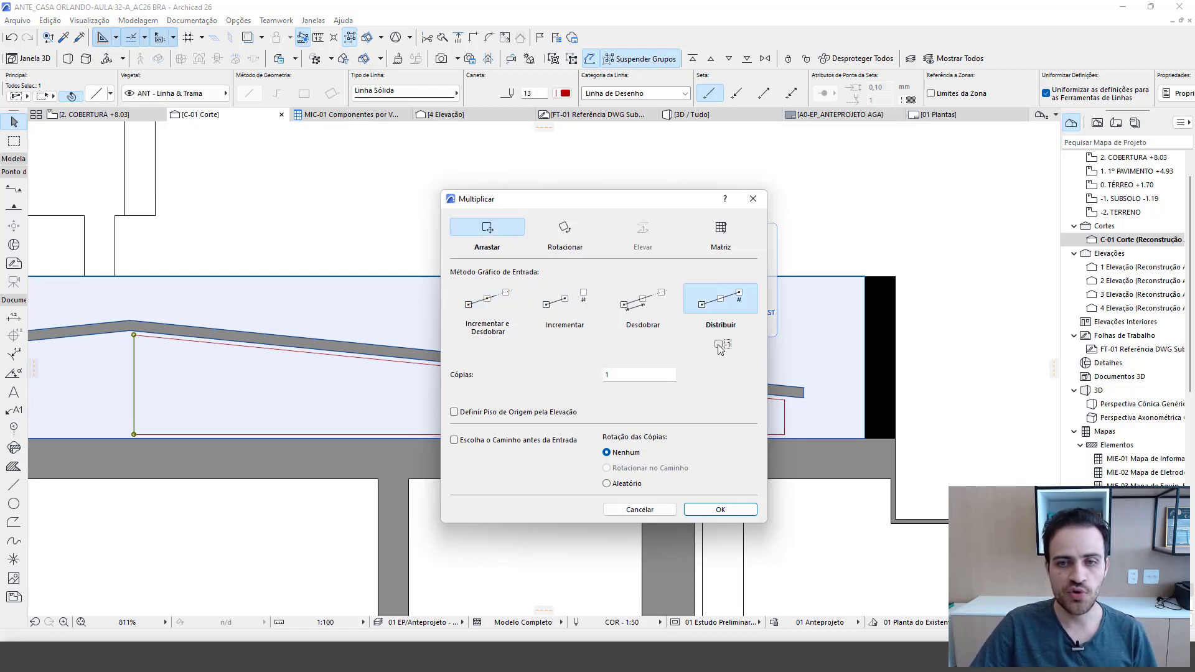
click(719, 345)
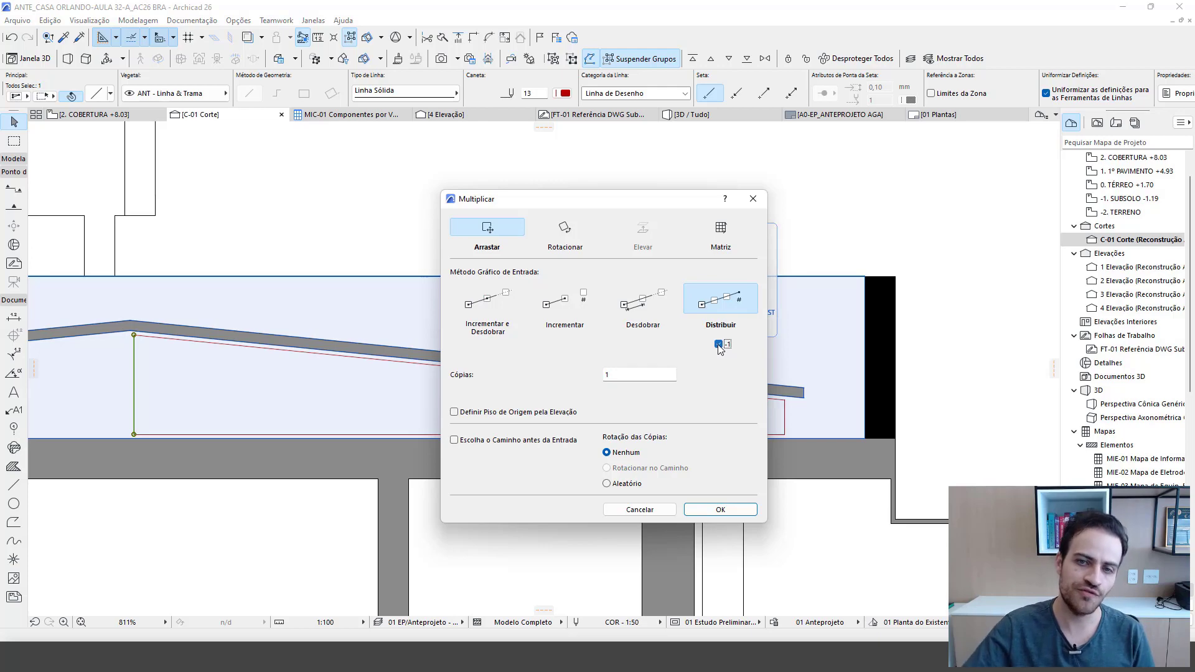
double_click(621, 373)
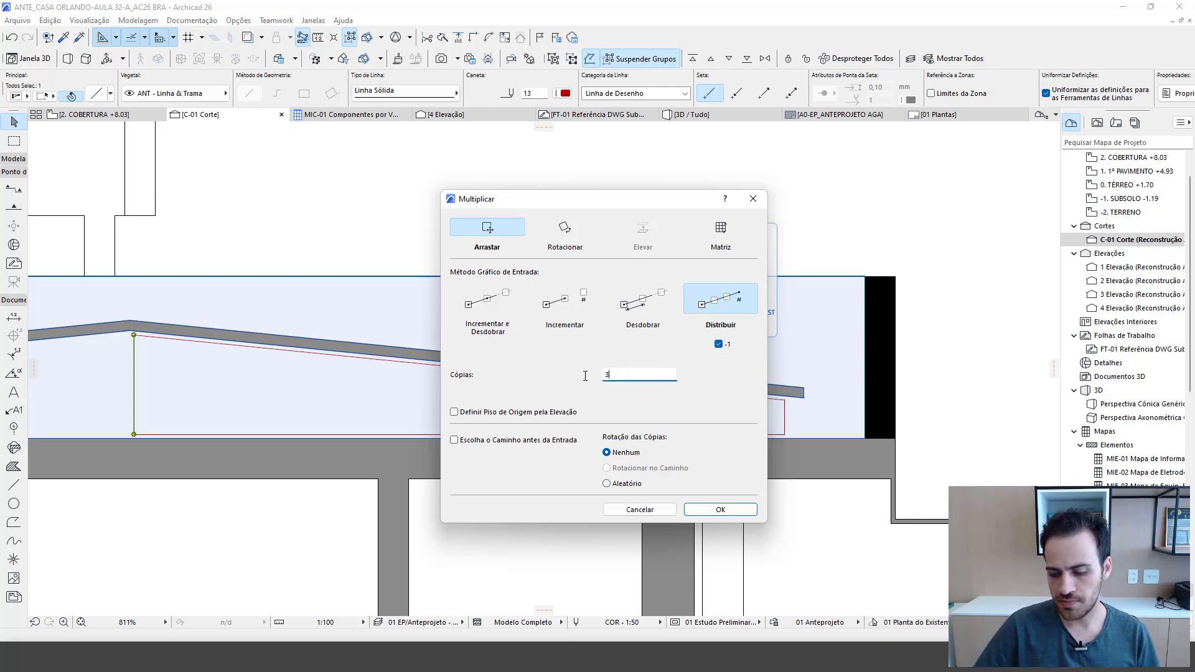
click(719, 510)
- Distribute the copies along the outline's bottom edge, from the ridge-side corner to the parapet-side corner, and deselect them
scroll(141, 446, up, 3)
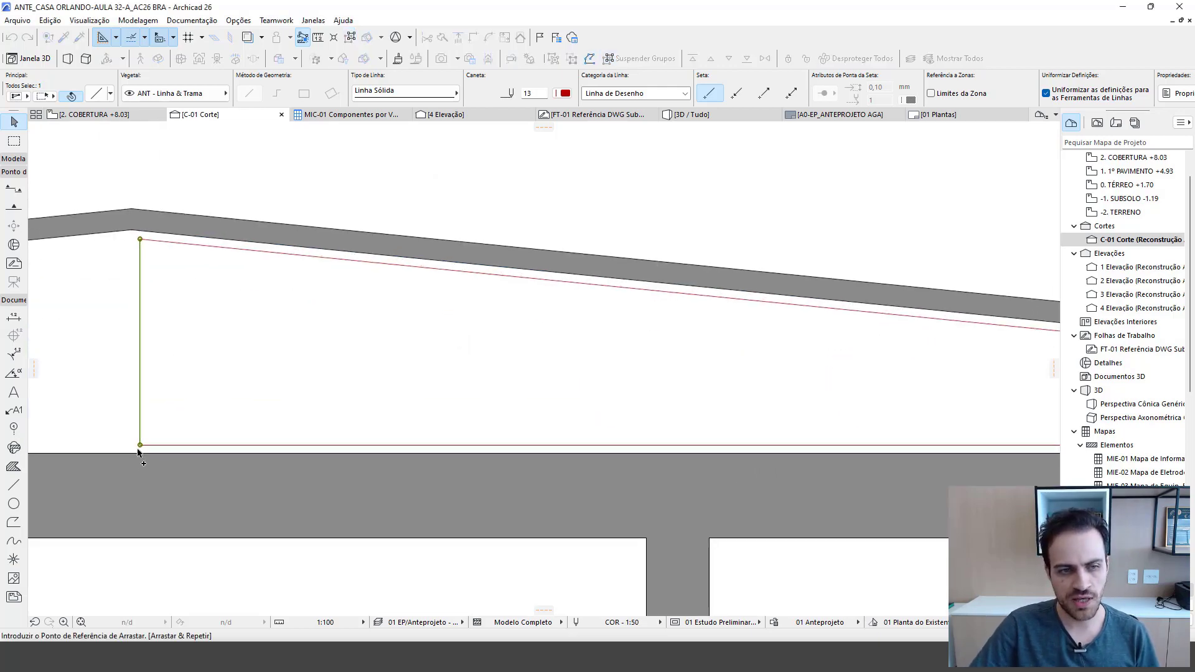
scroll(141, 446, down, 3)
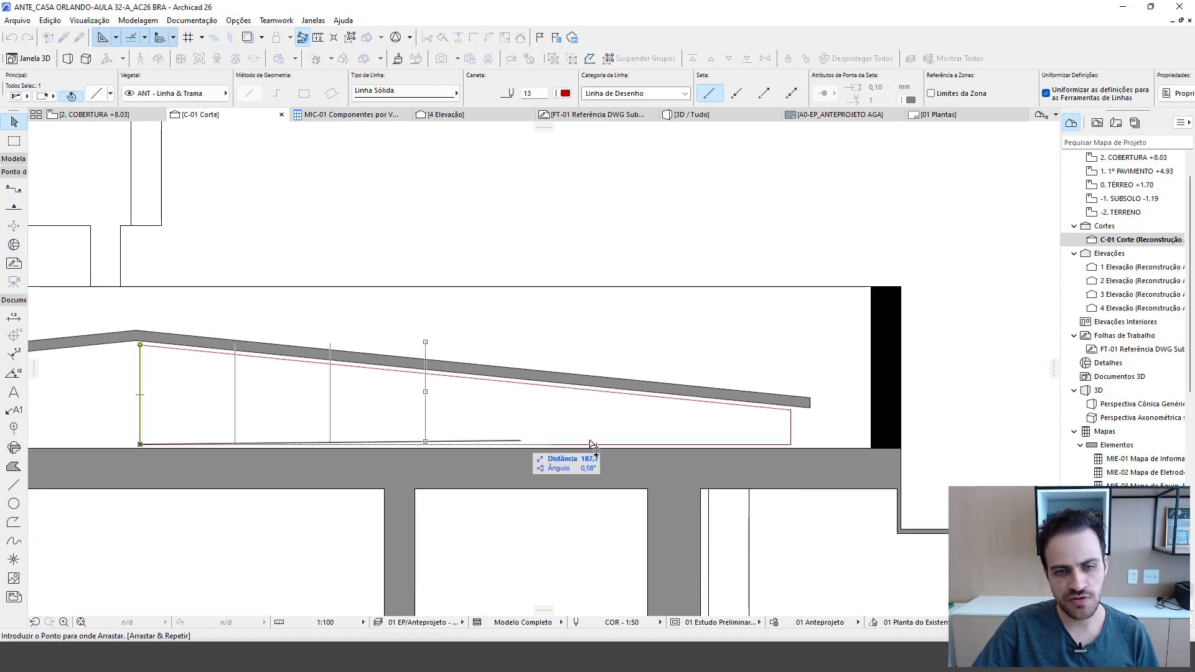
scroll(789, 447, up, 1)
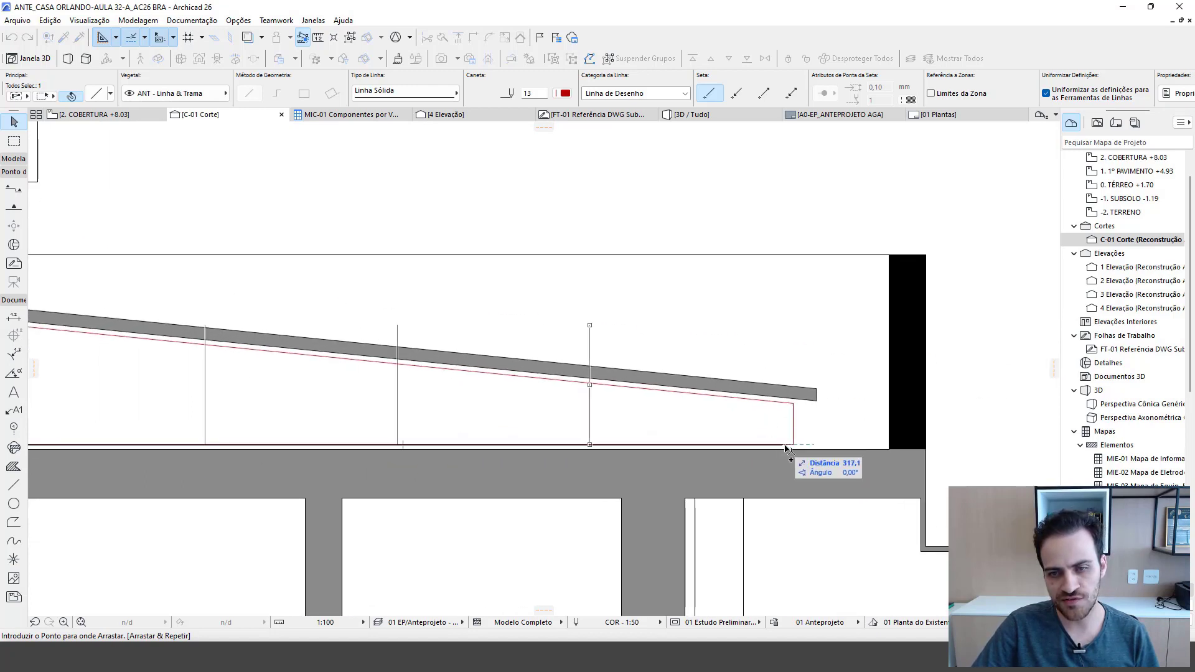
scroll(792, 447, down, 2)
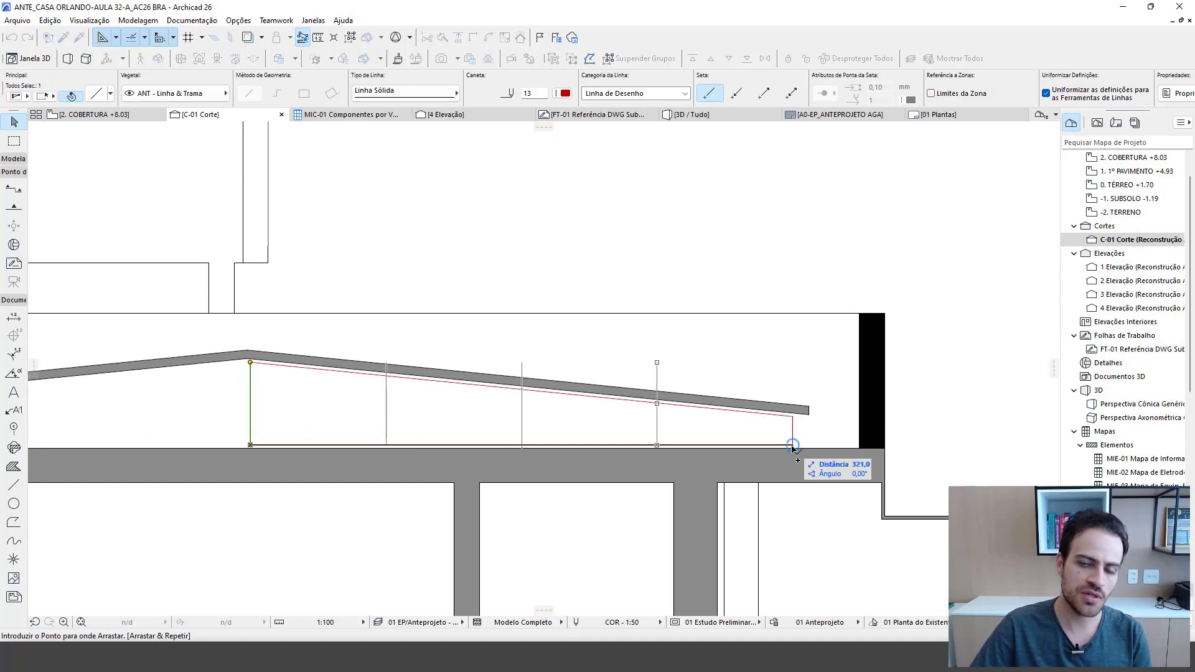
click(793, 445)
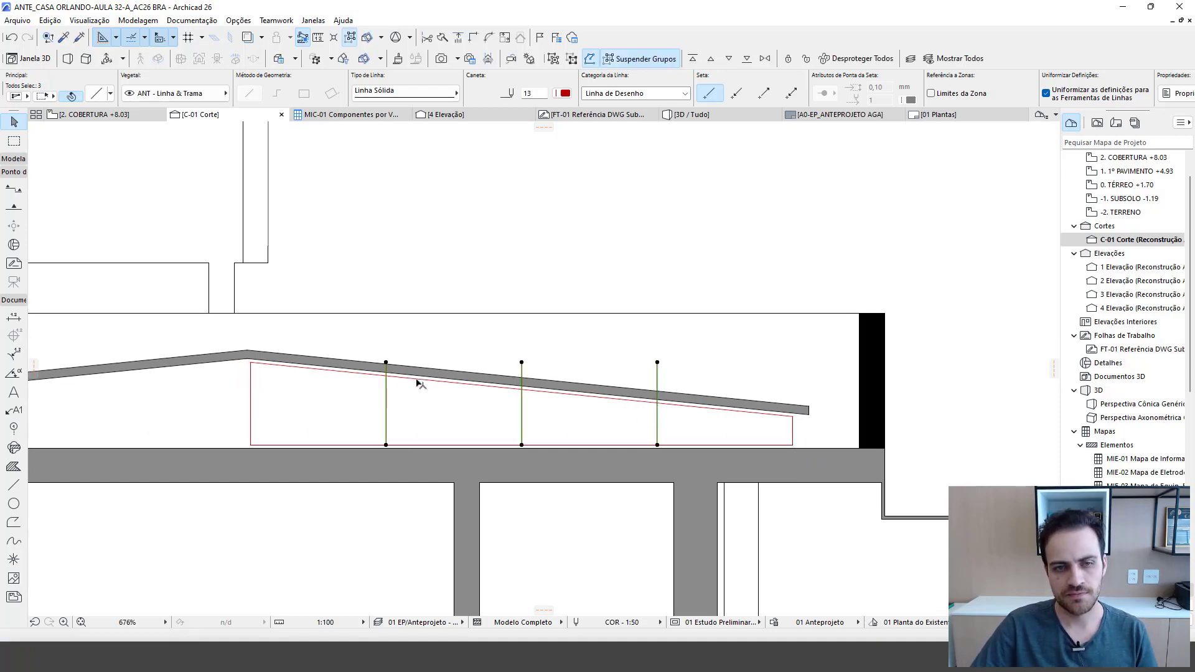
key(Escape)
- Using the outline's sloped top line as the cutting edge, trim off the part of the first inner vertical that crosses the roof
scroll(414, 381, up, 3)
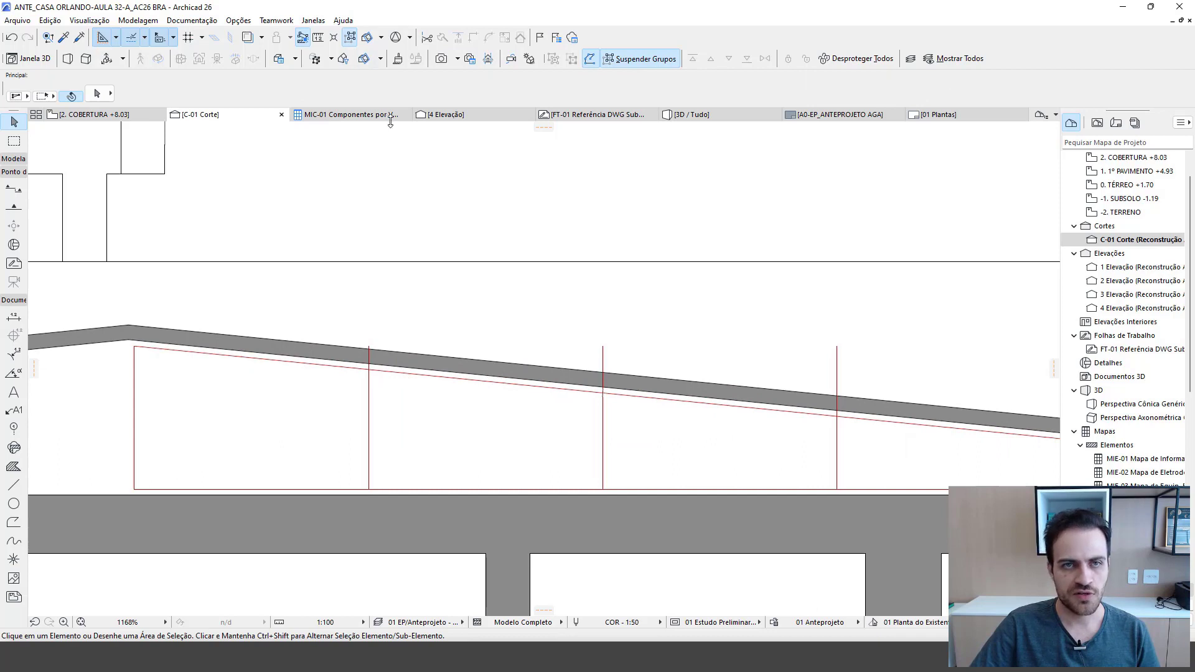
click(423, 377)
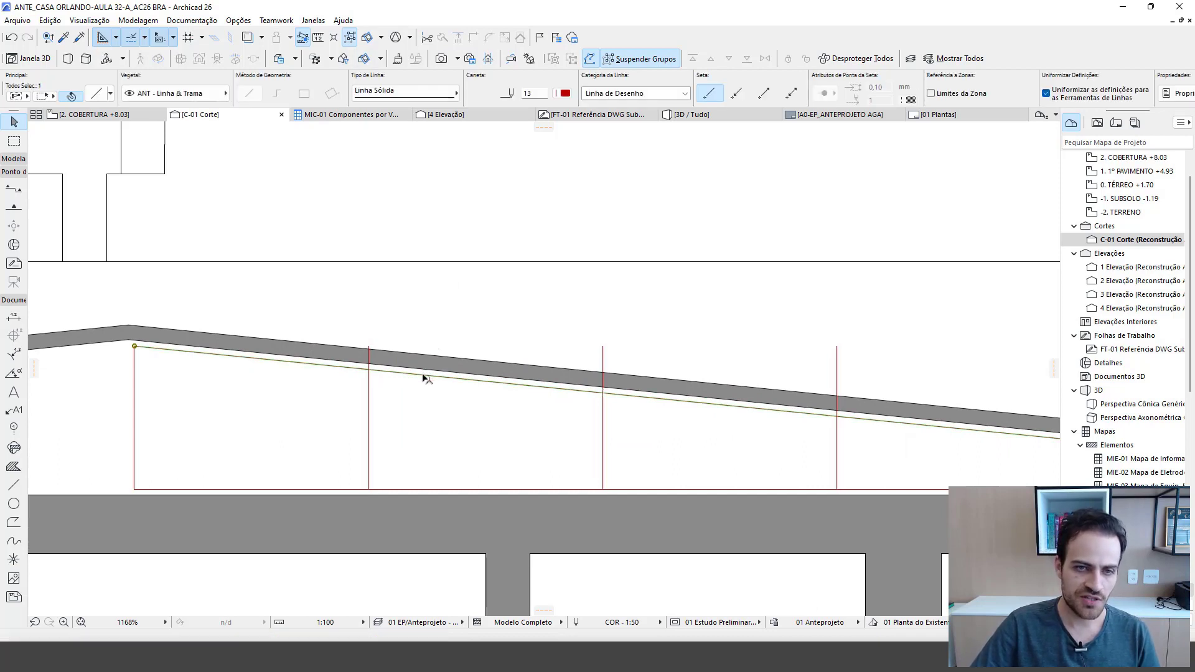
scroll(413, 377, down, 3)
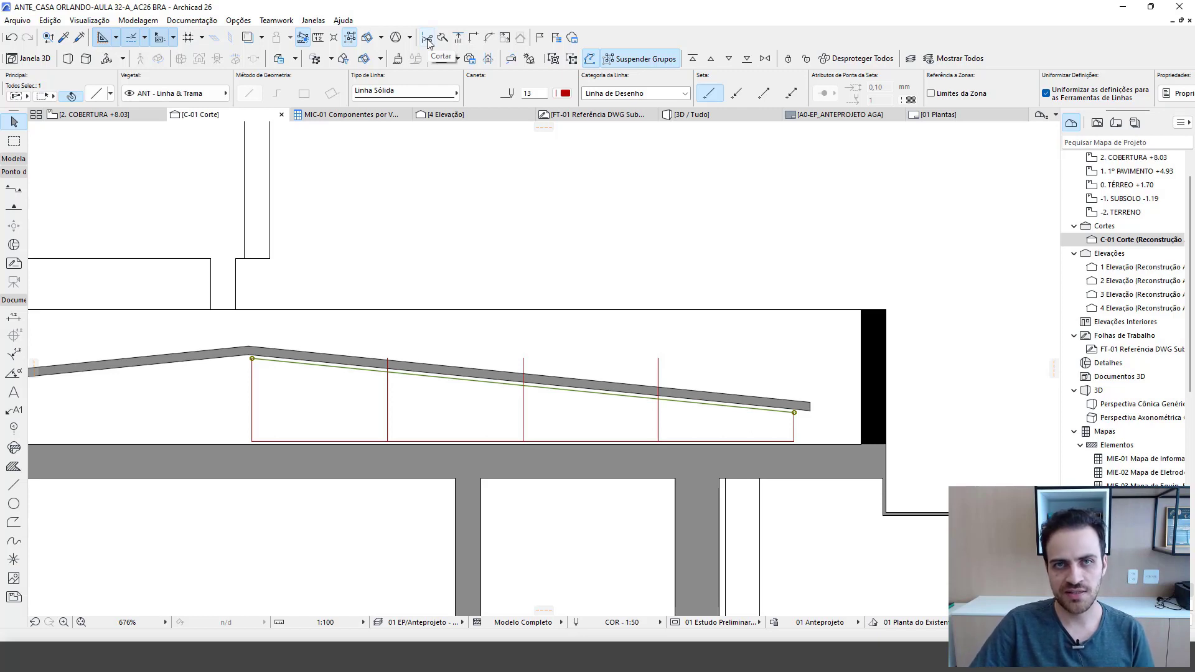
click(427, 42)
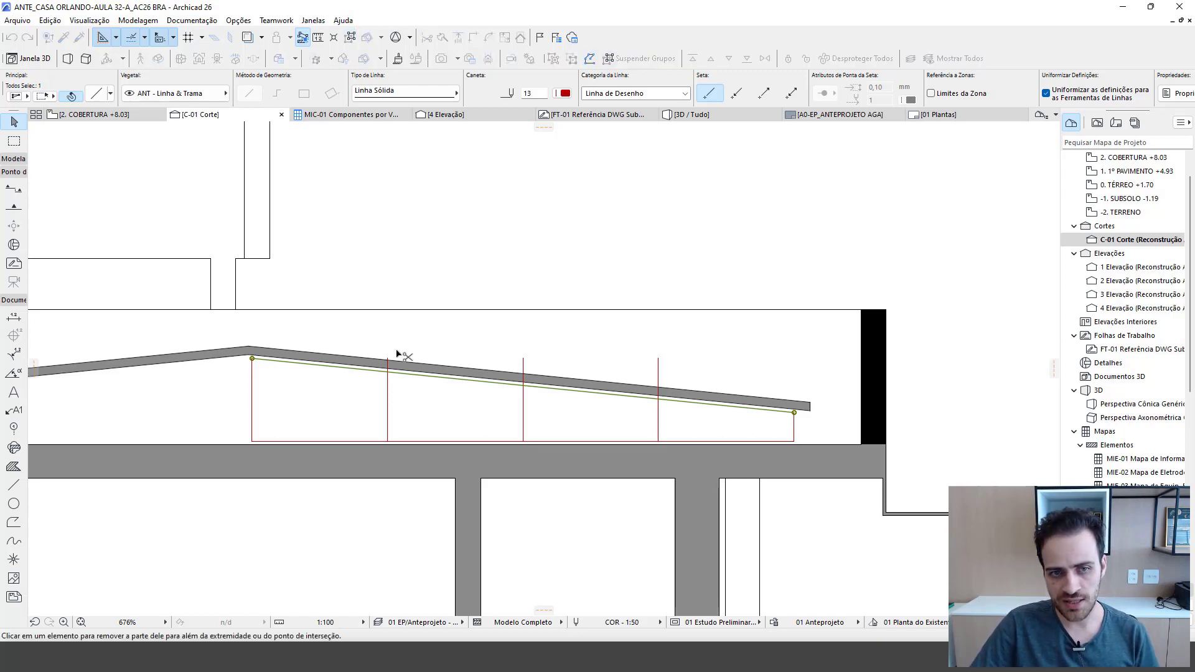
scroll(402, 356, up, 5)
click(361, 359)
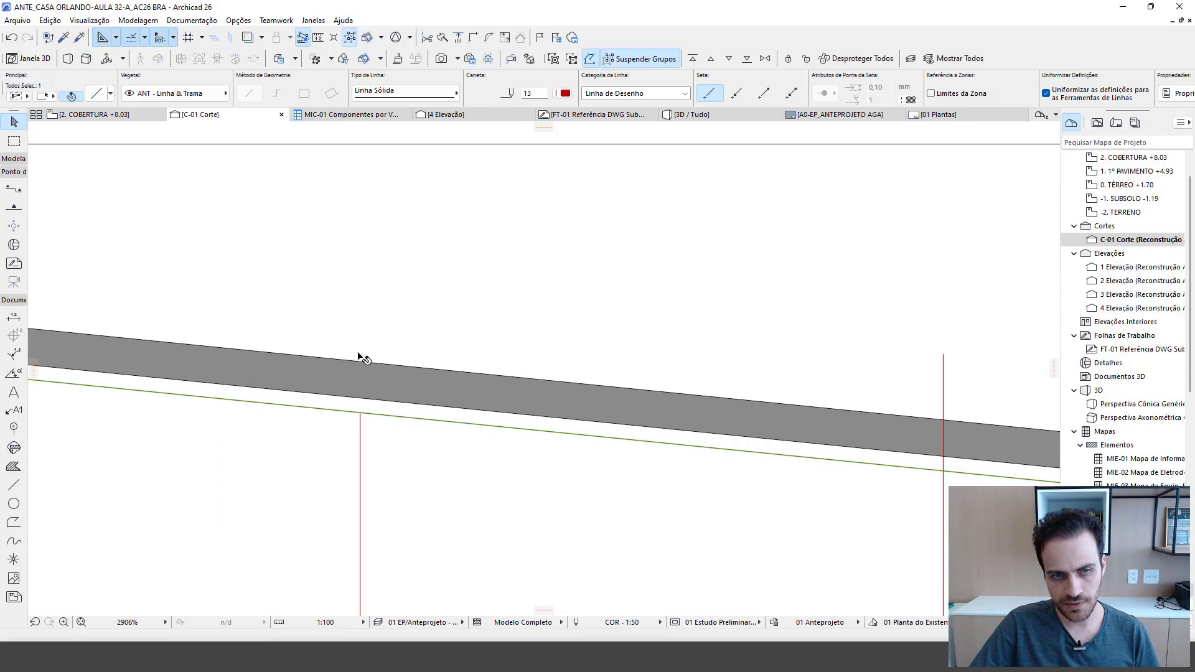
scroll(622, 382, down, 3)
- Trim the other two inner verticals at the sloped top line and clear the selection
scroll(614, 314, up, 2)
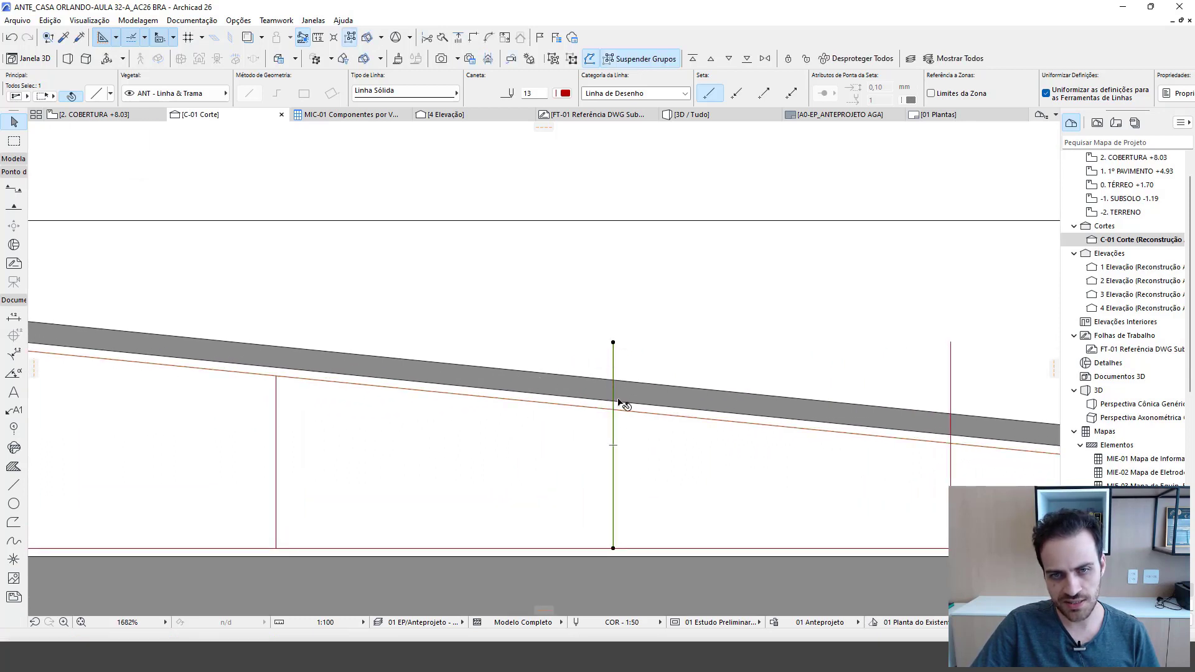
click(479, 392)
scroll(617, 376, down, 3)
scroll(616, 377, up, 2)
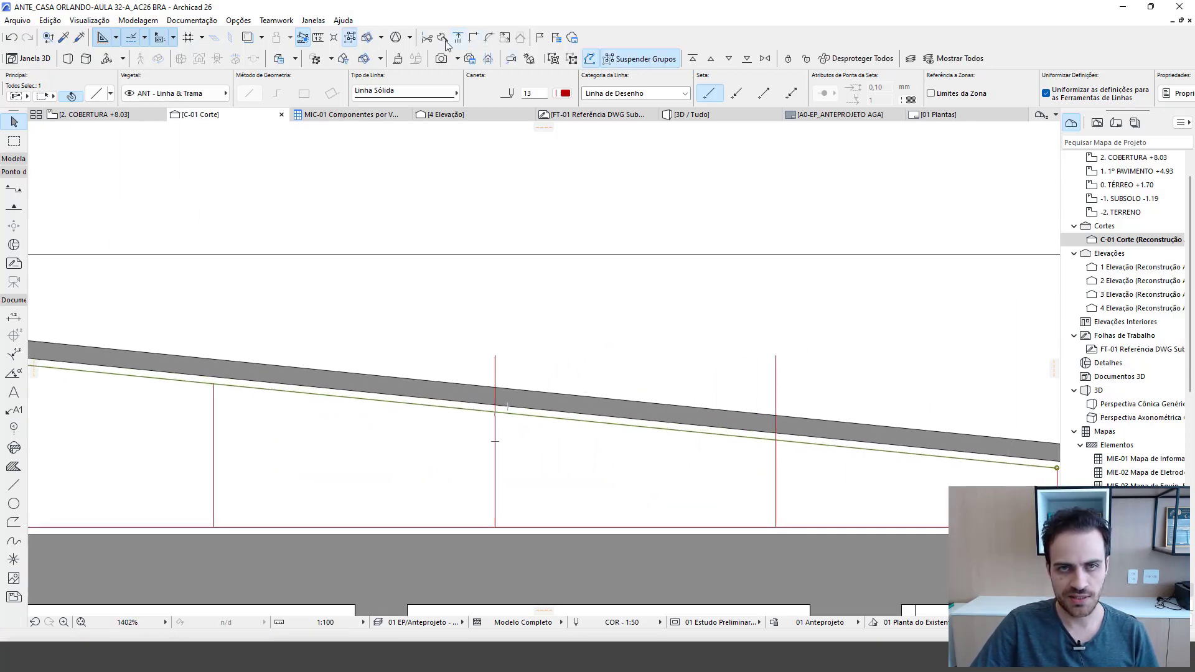
click(426, 38)
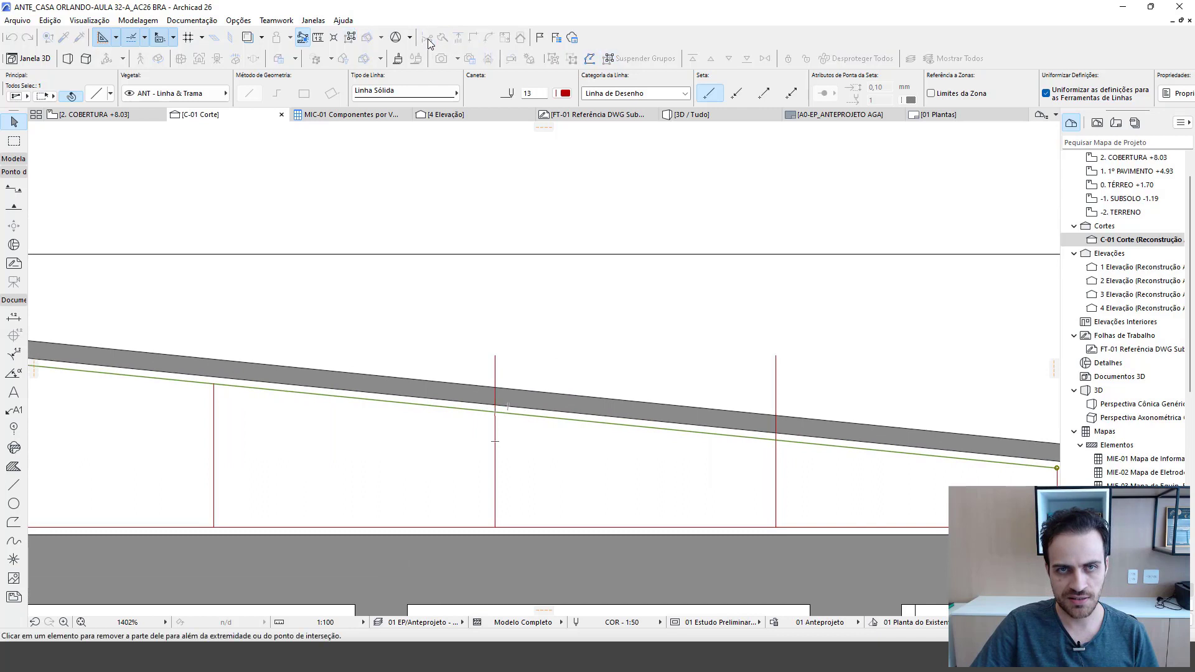
click(497, 364)
scroll(561, 380, down, 4)
scroll(620, 394, up, 5)
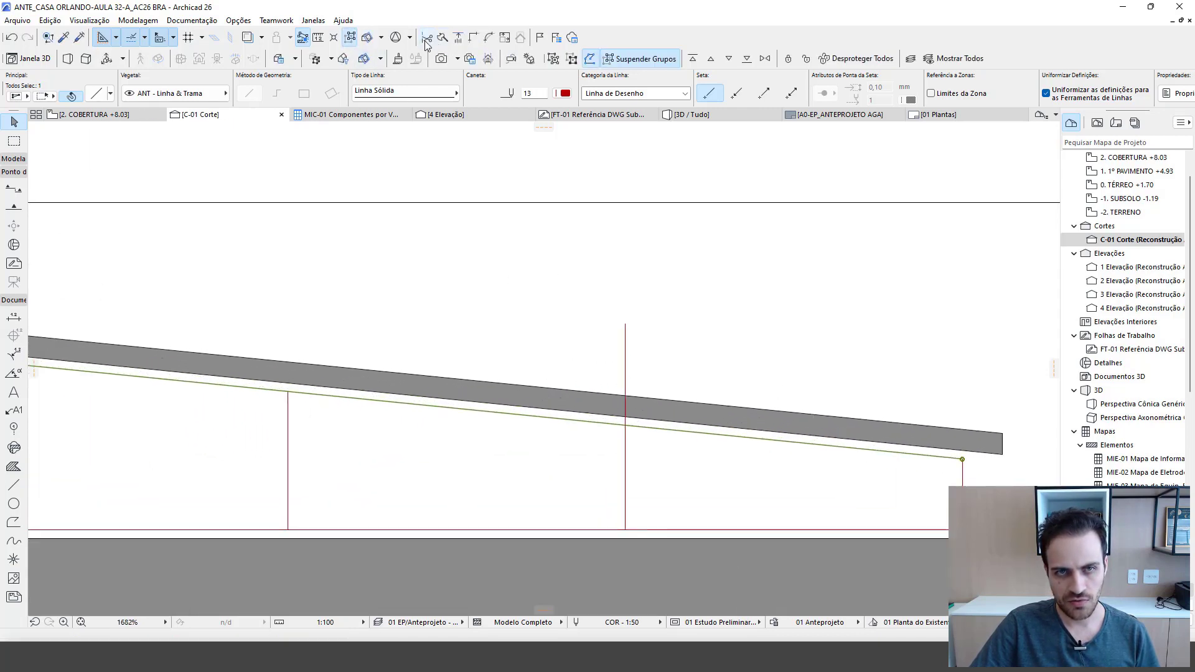
click(625, 361)
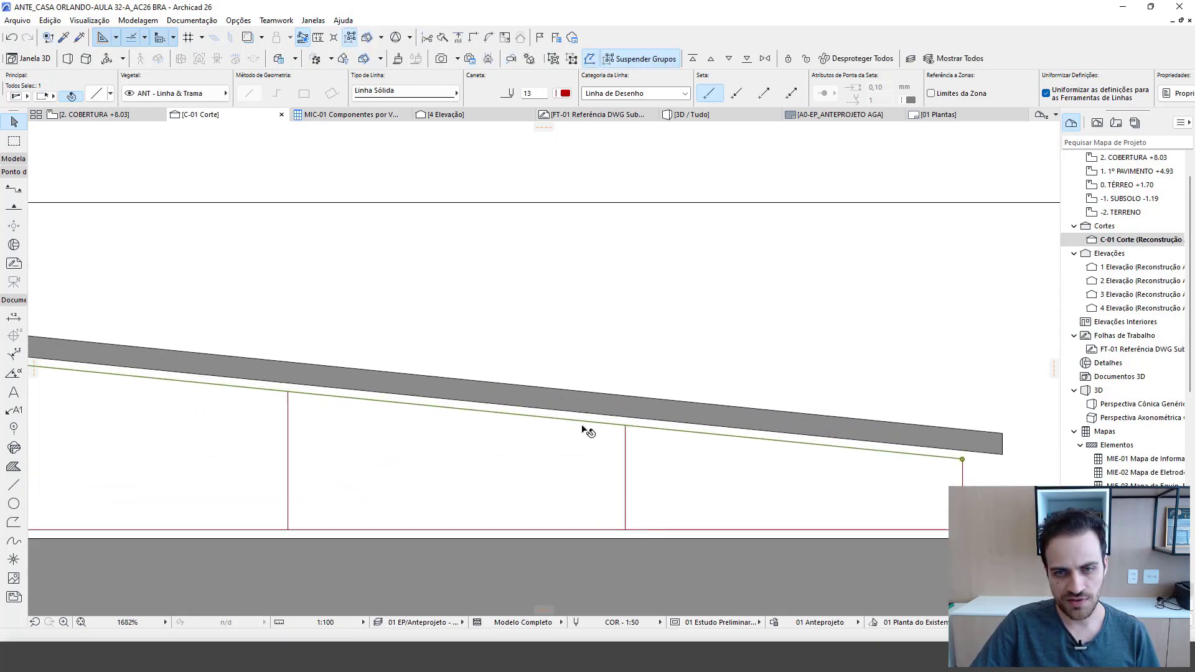
scroll(574, 439, down, 6)
key(Escape)
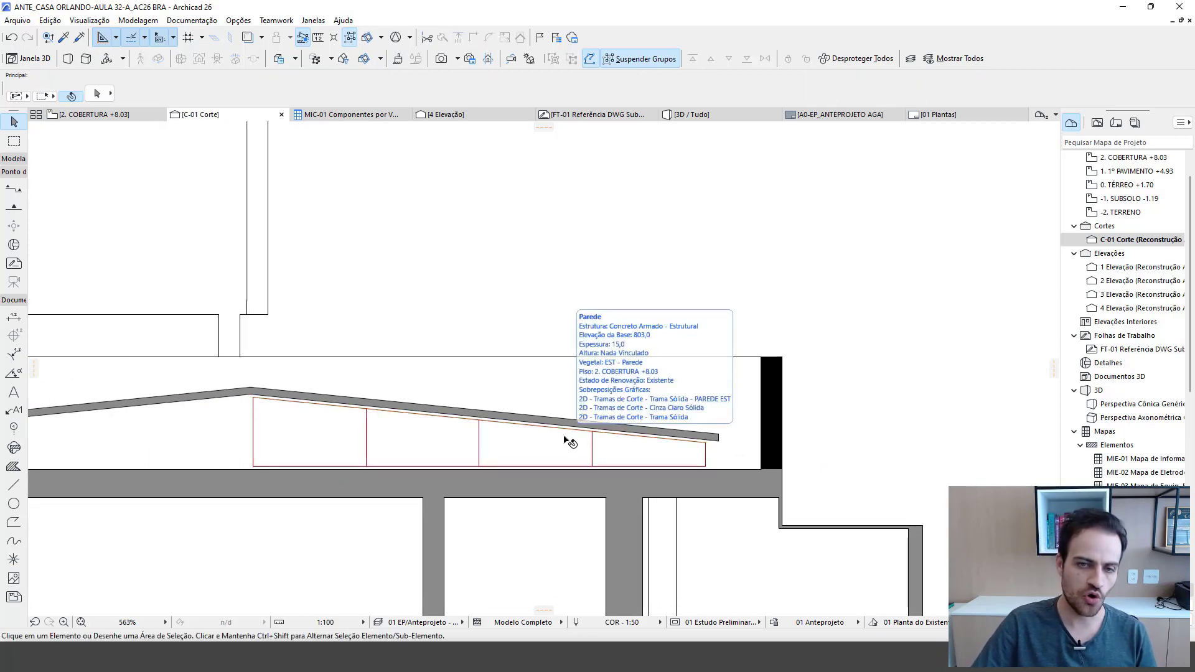
- Draw single-line diagonals in the two truss bays nearest the ridge, from each bay's outer top corner to its ridge-side bottom corner
click(14, 485)
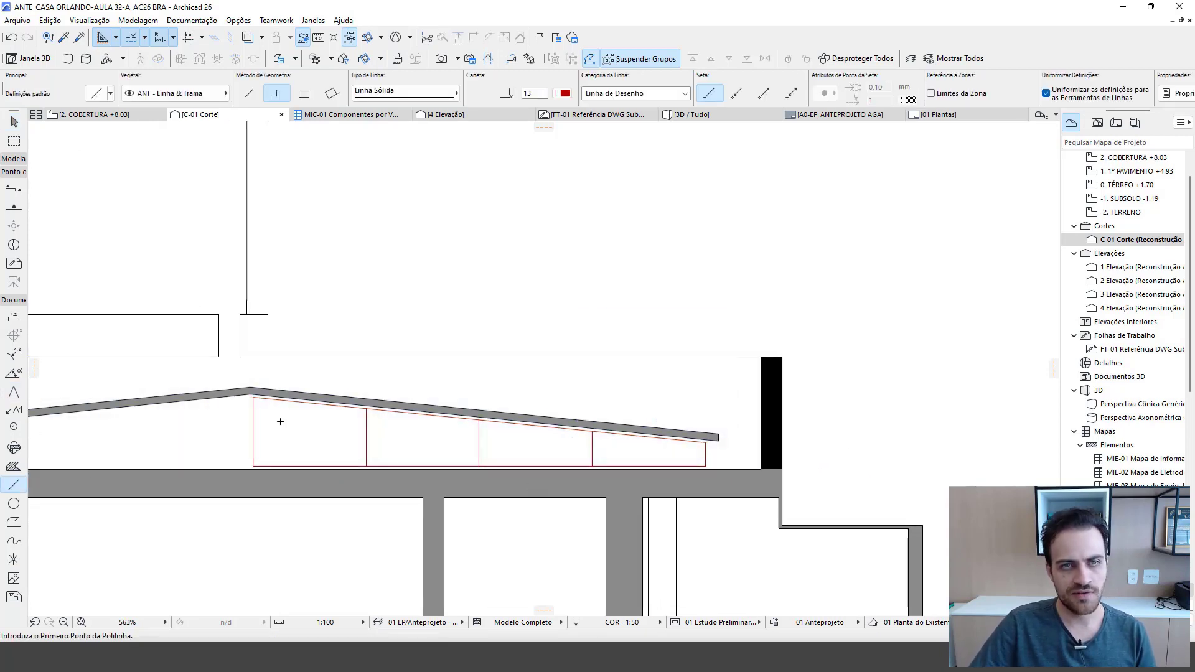
click(249, 93)
scroll(346, 434, up, 4)
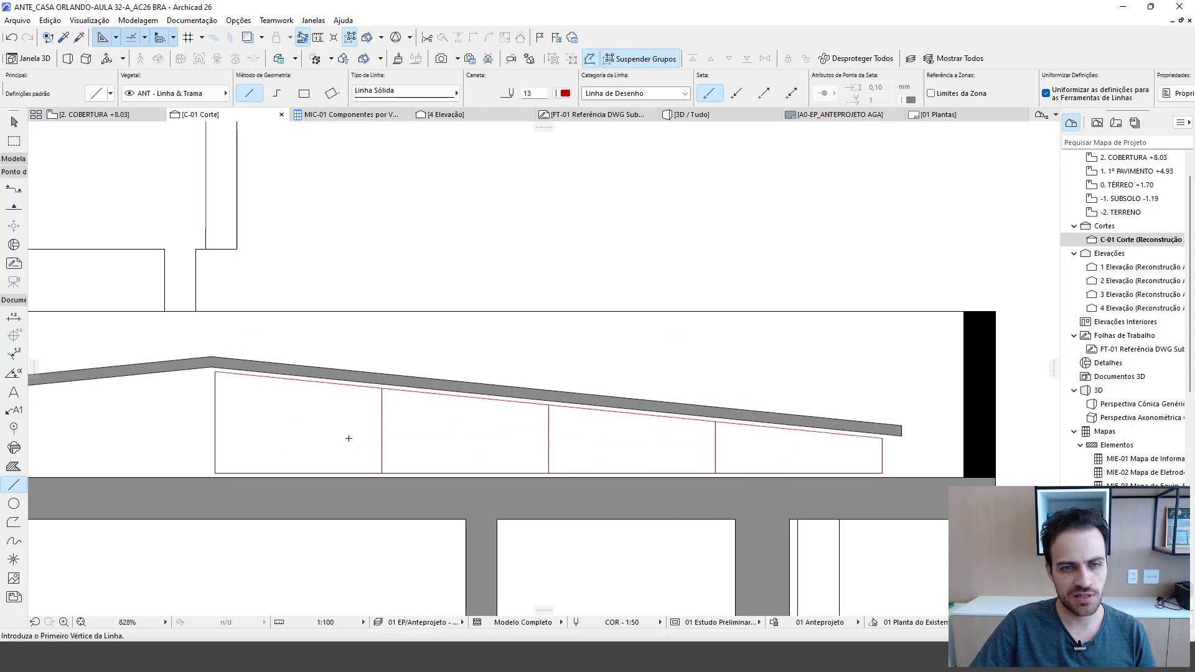
click(402, 362)
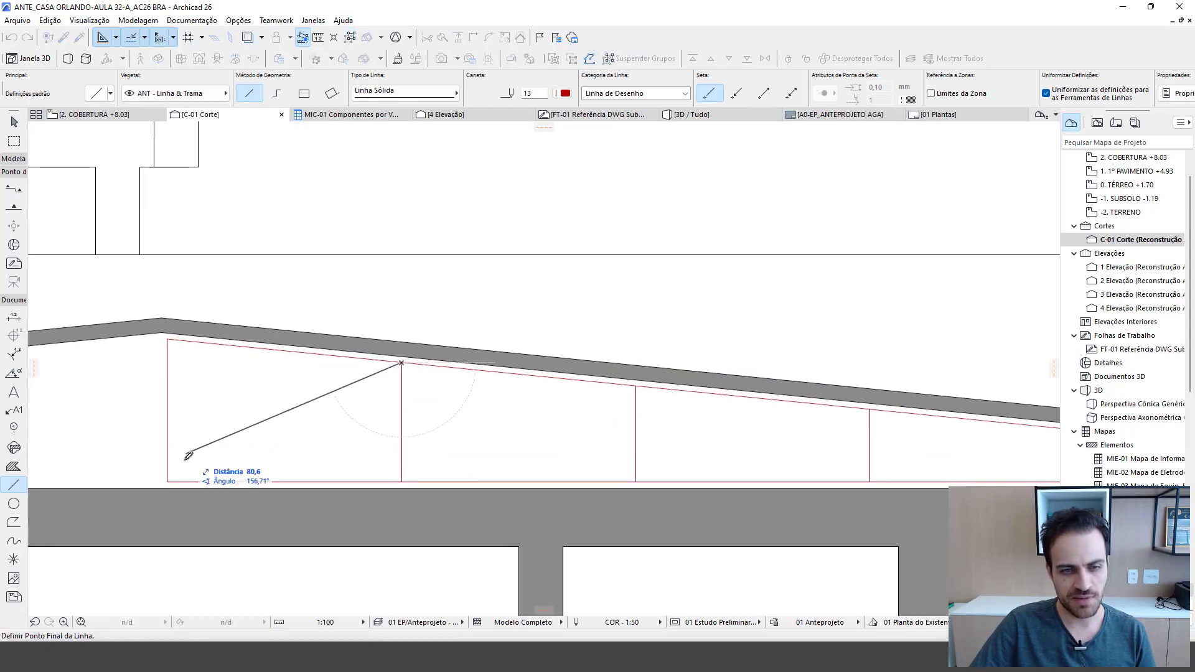
click(166, 481)
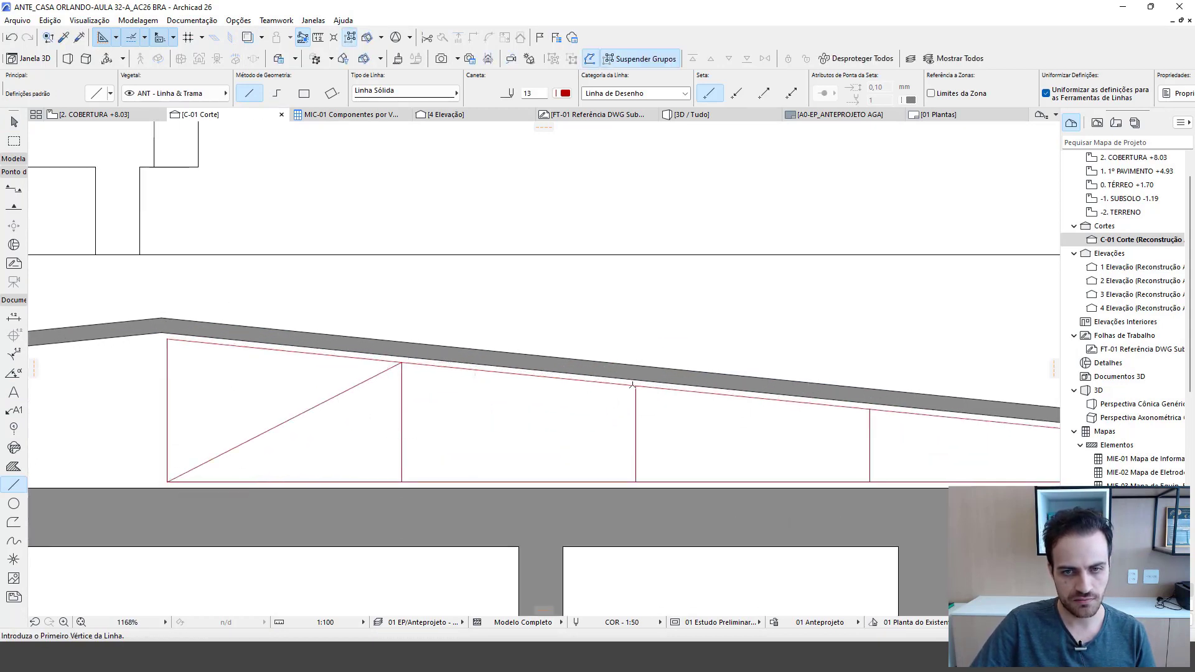
click(633, 385)
click(402, 481)
- Draw matching diagonals in the two remaining truss bays towards the parapet and finish the Line tool
scroll(862, 429, up, 3)
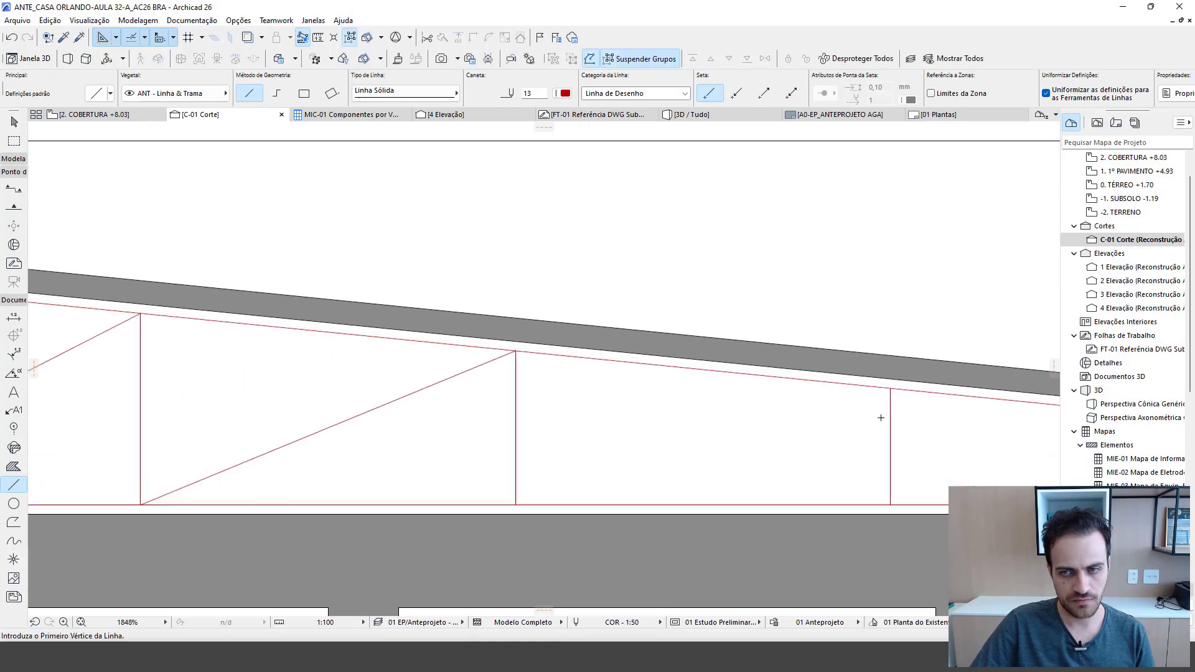
scroll(881, 418, up, 1)
click(890, 389)
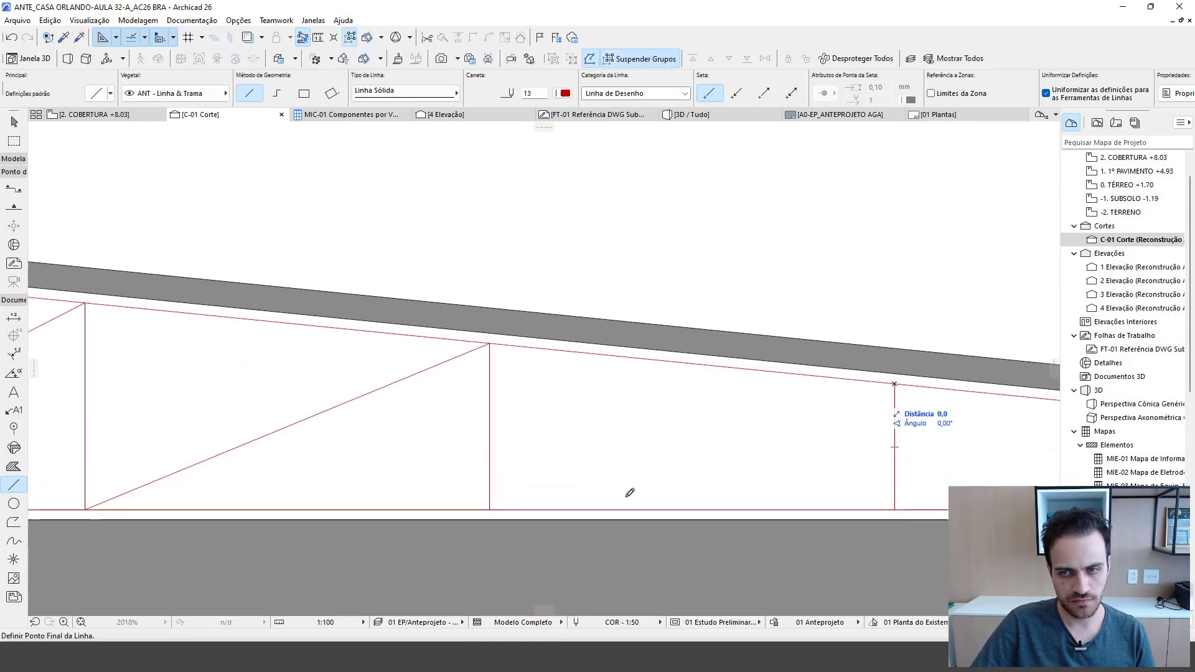
click(490, 509)
scroll(411, 455, down, 3)
scroll(794, 481, up, 3)
click(908, 386)
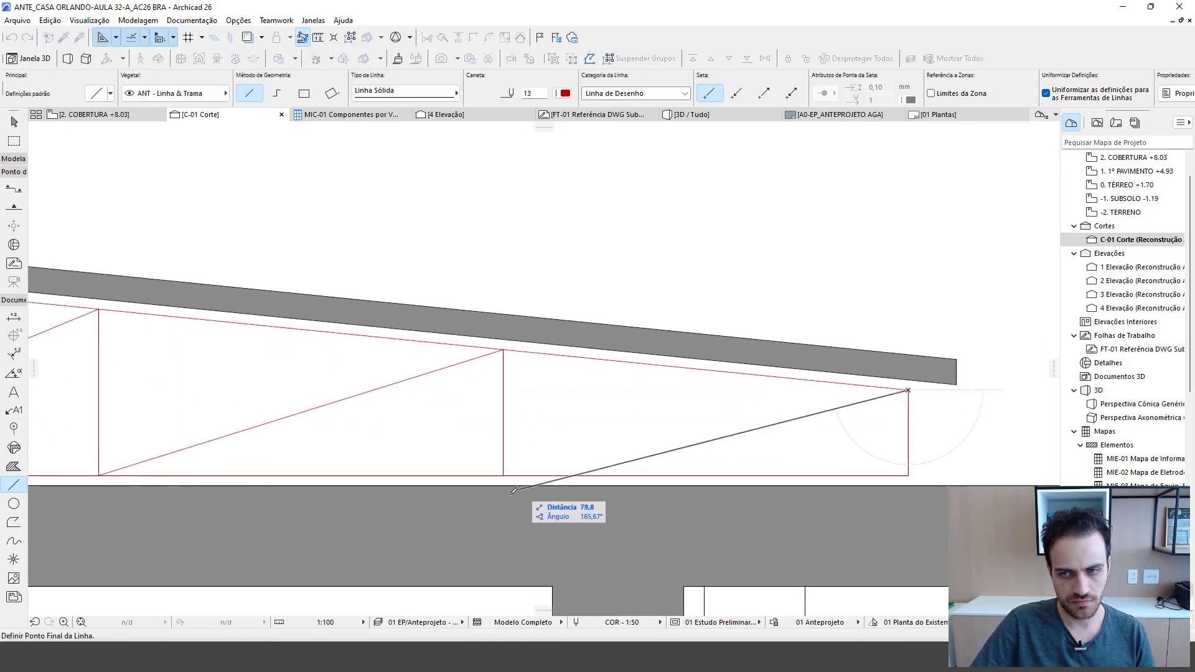
click(503, 475)
scroll(443, 371, down, 6)
key(Escape)
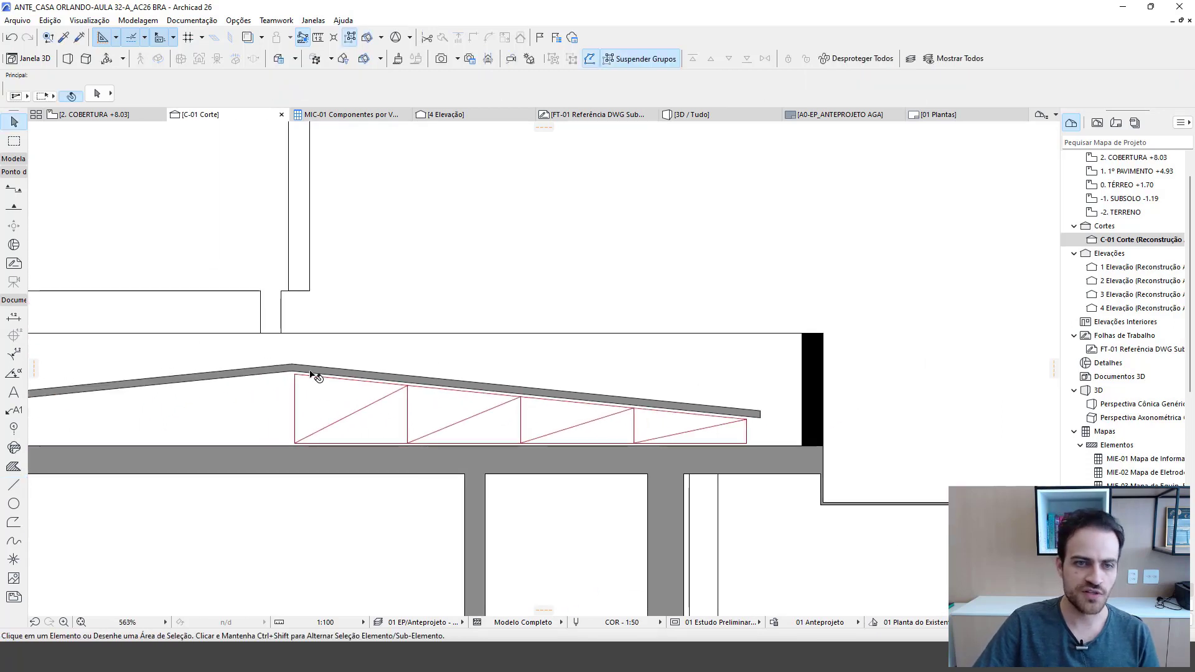
- Select all the truss lines under the finished slope and mirror a copy about a vertical axis through the ridge's underside corner
scroll(312, 372, up, 2)
drag(282, 351, 942, 503)
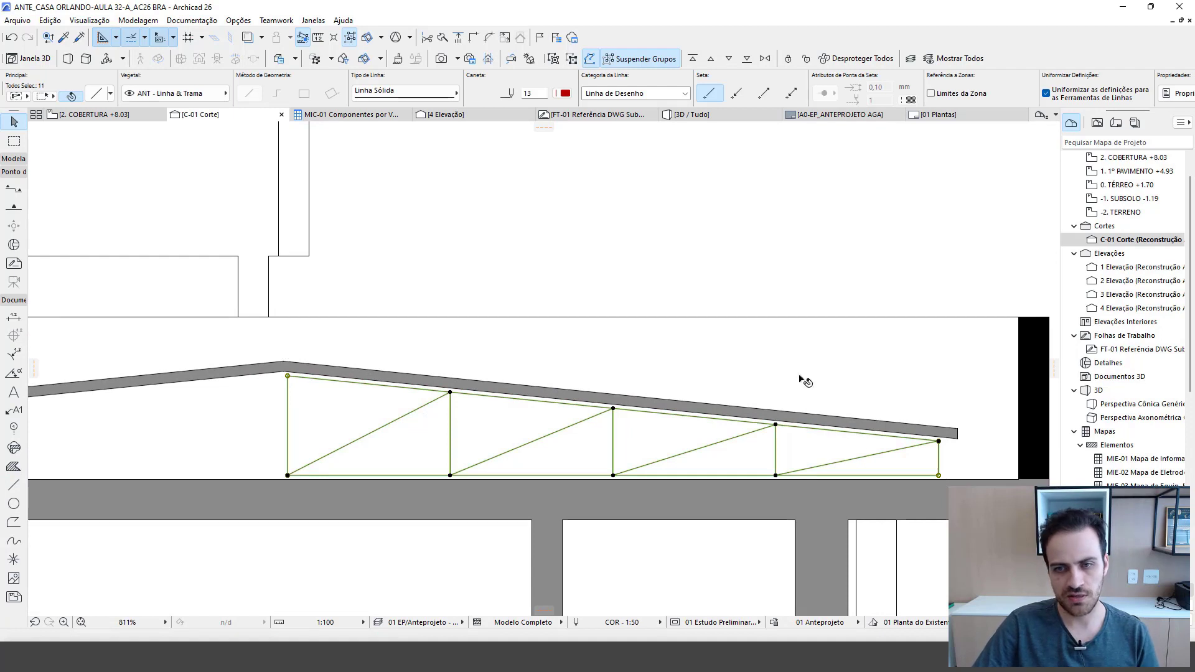
scroll(523, 269, down, 2)
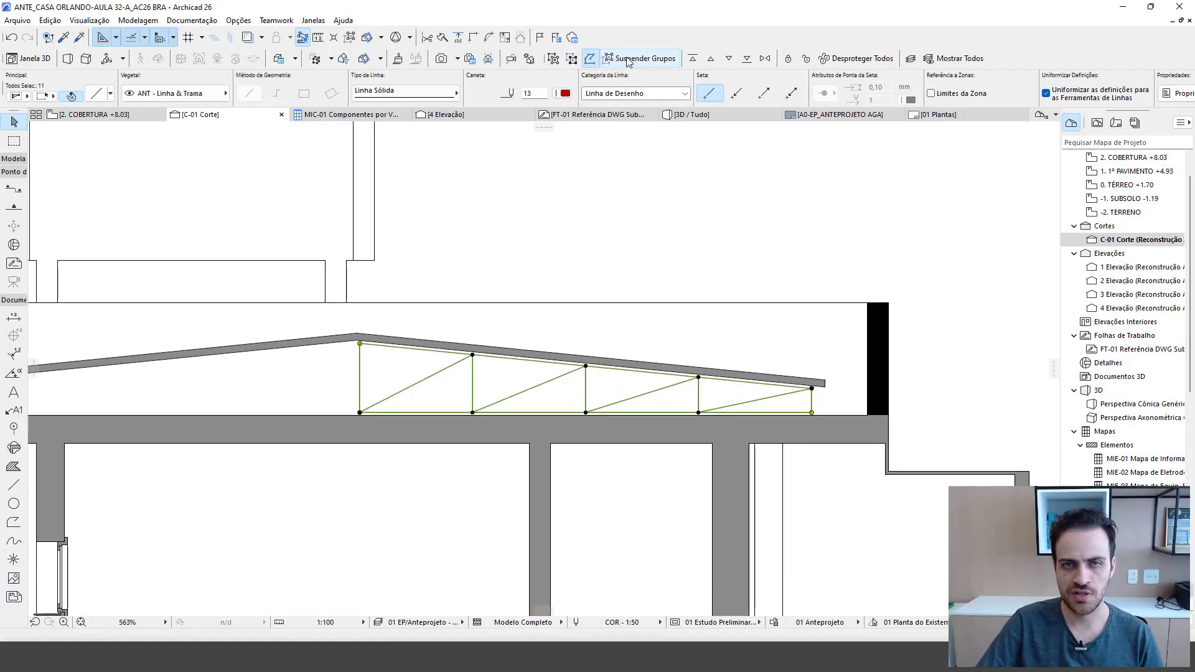
middle_drag(467, 303, 711, 302)
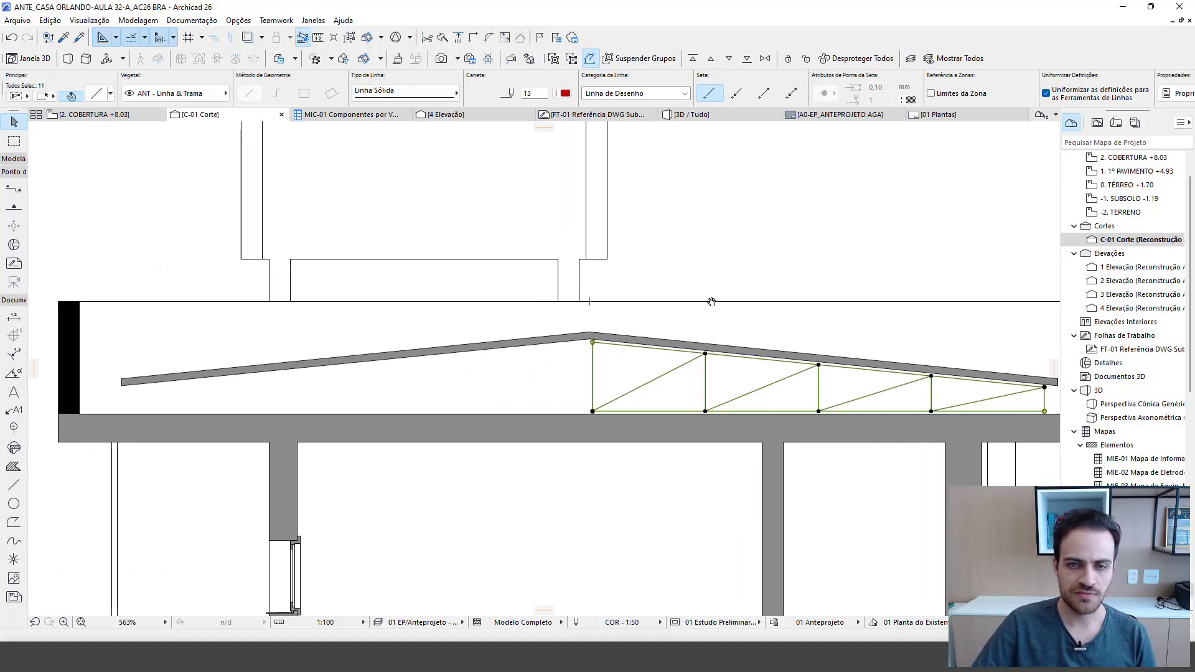
key(ctrl+alt+m)
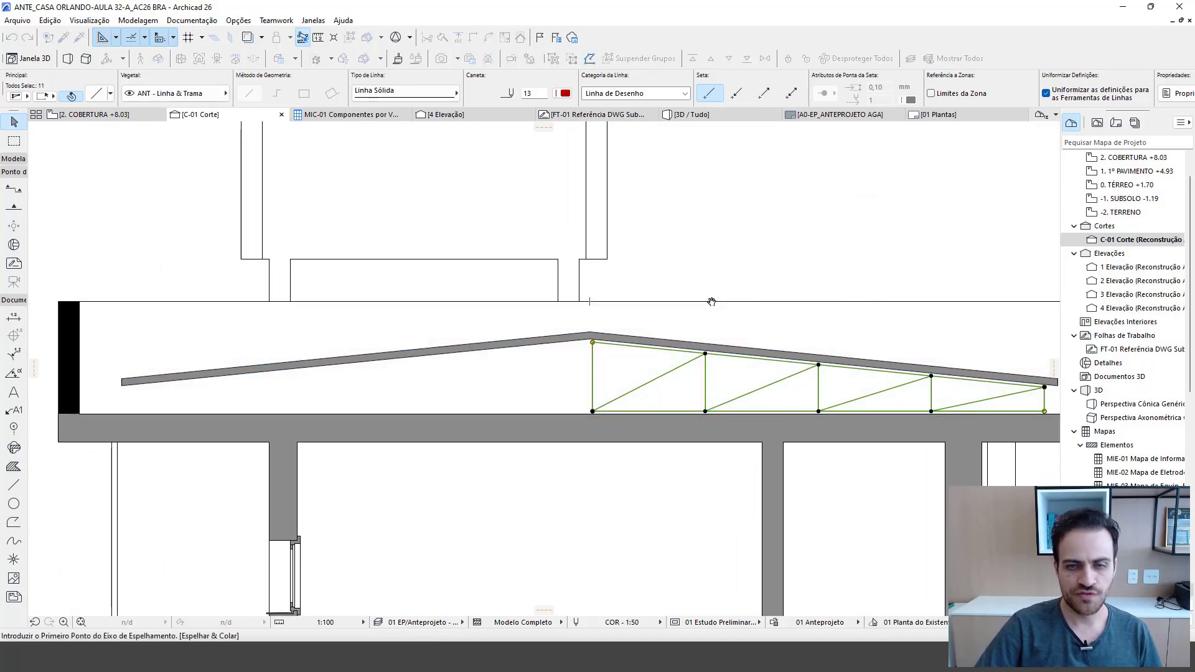
scroll(588, 358, up, 6)
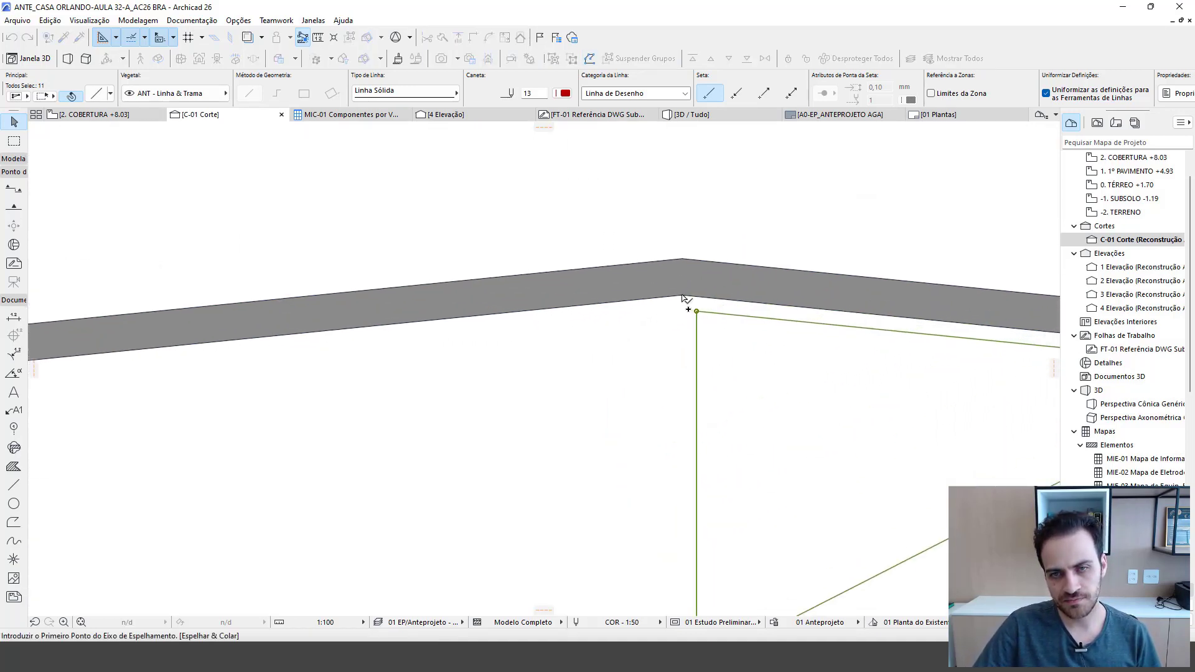
click(682, 295)
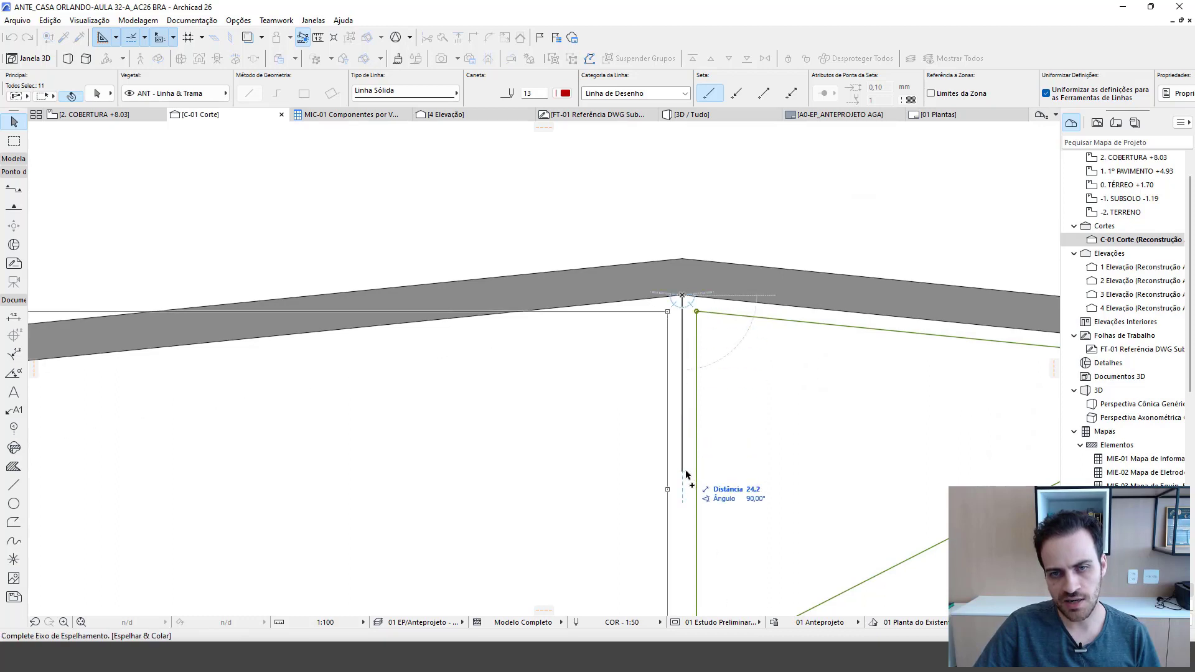
click(687, 475)
scroll(611, 371, down, 6)
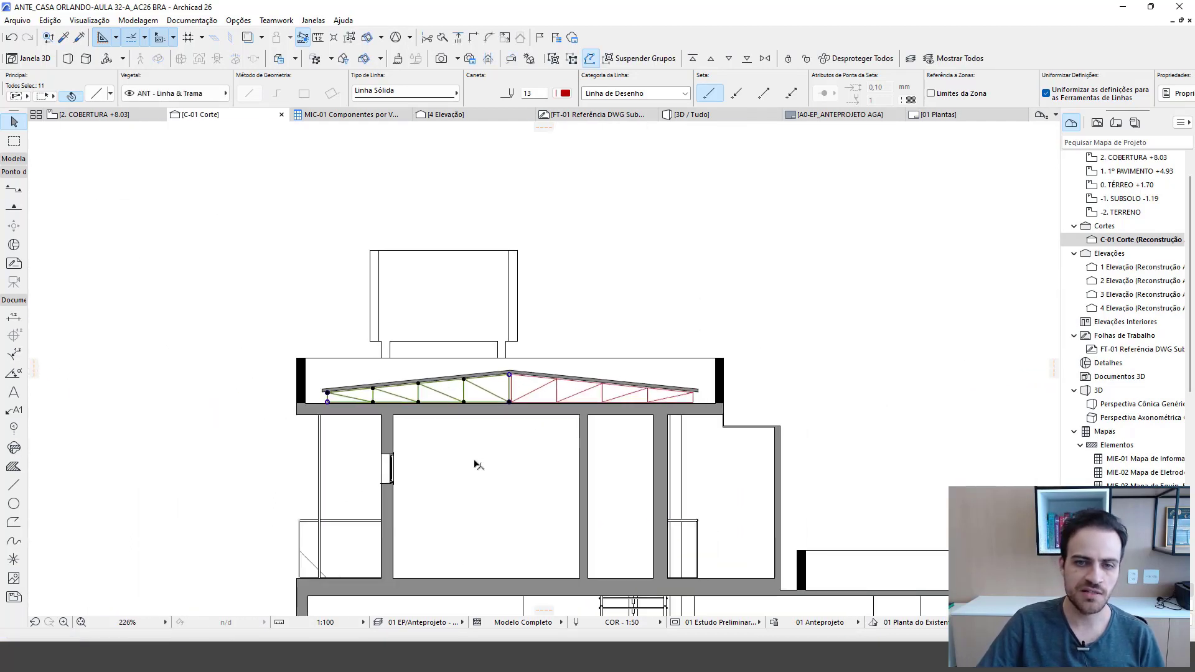
- Select both truss halves, dissolve their existing groups, regroup all the lines as one, and check that the truss selects as a whole
scroll(522, 422, up, 3)
mouse_move(493, 284)
mouse_down()
mouse_move(802, 396)
mouse_move(951, 384)
mouse_up()
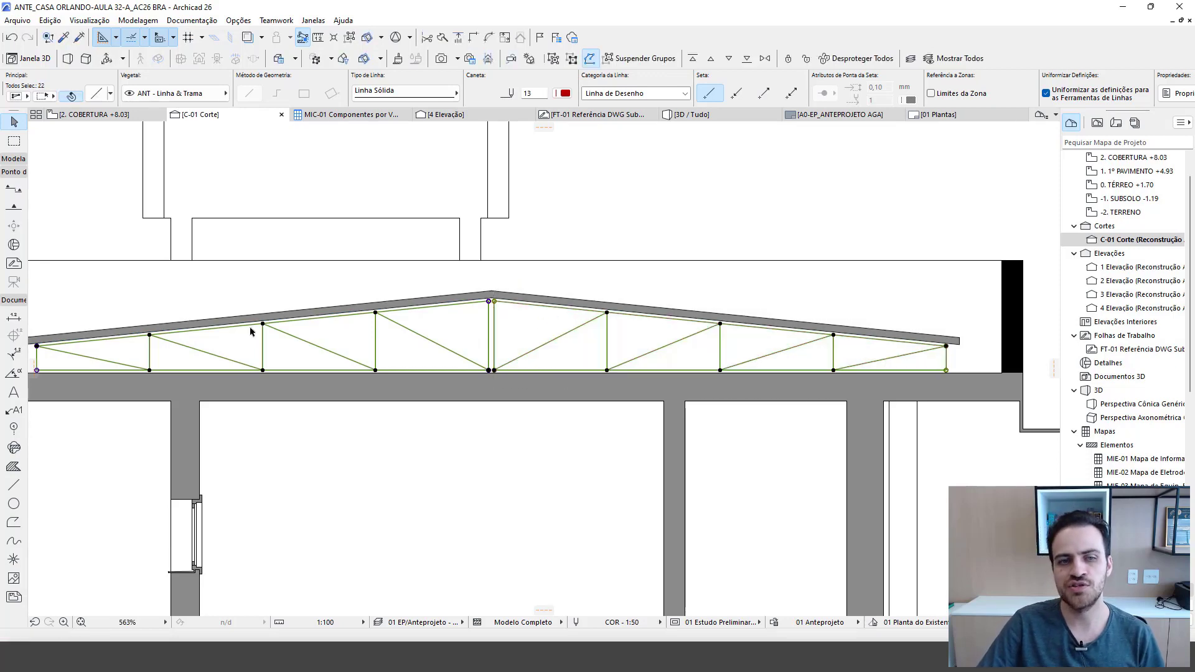
middle_drag(250, 332, 282, 369)
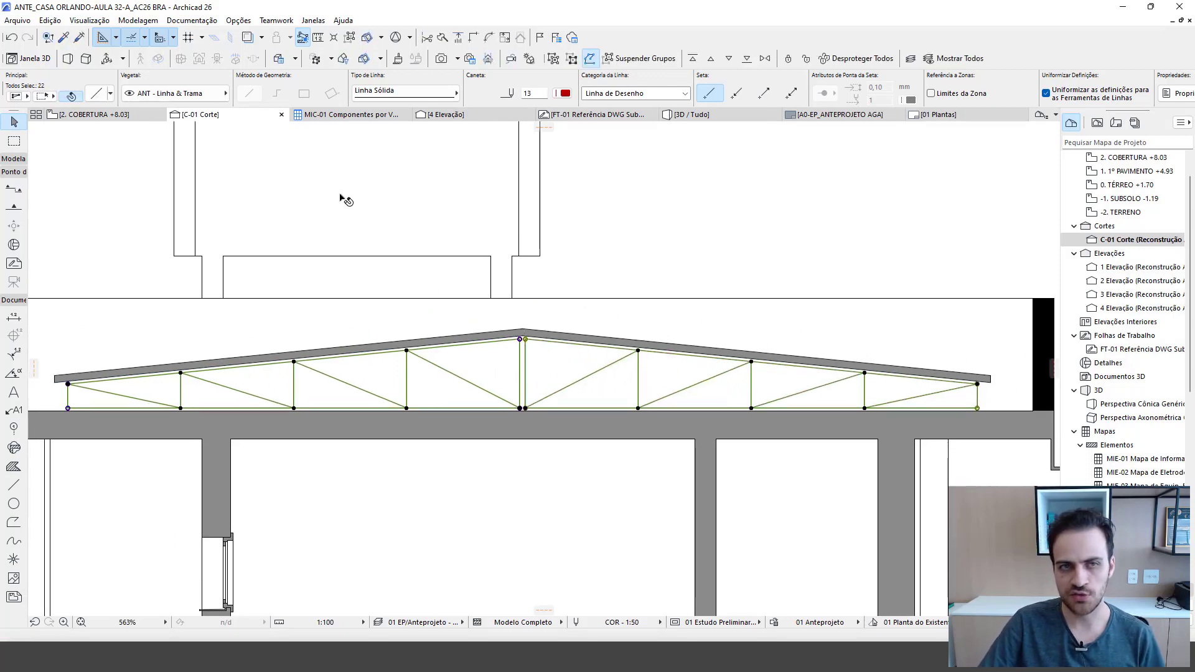
click(571, 59)
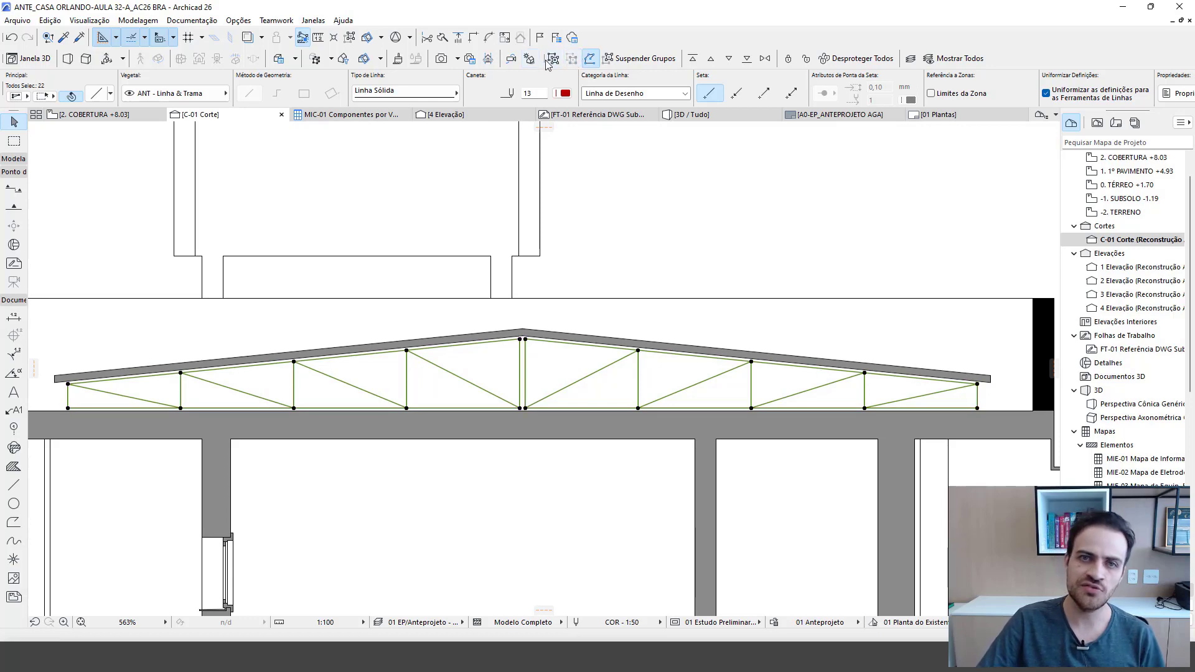
click(554, 59)
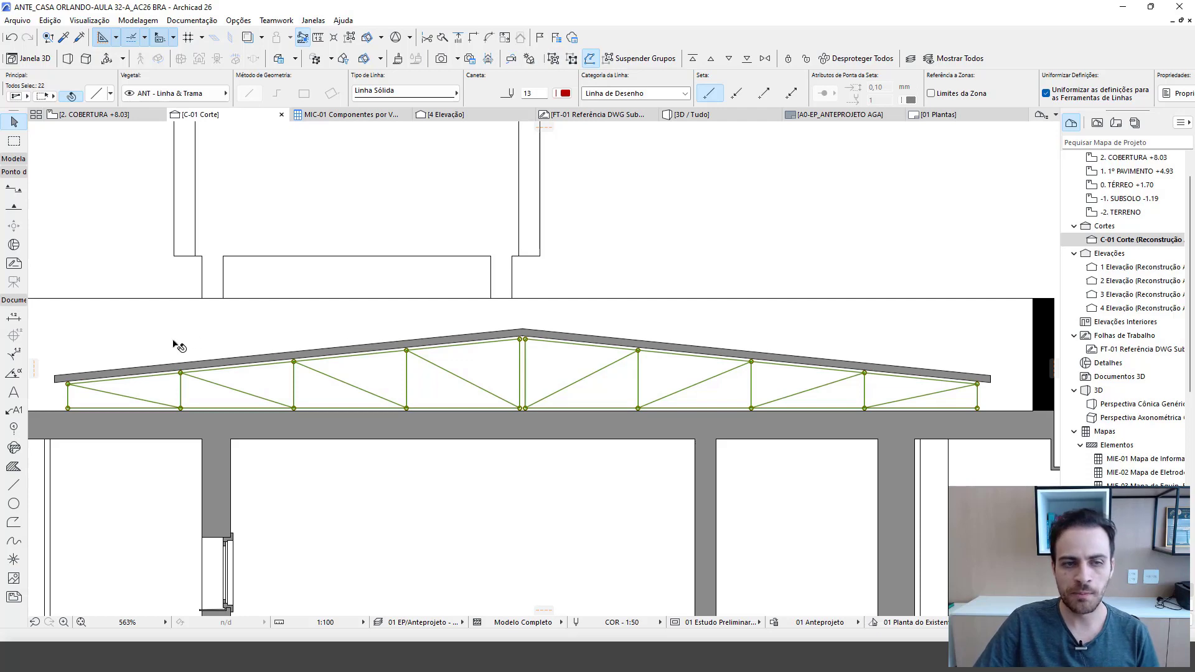
key(Escape)
click(525, 354)
scroll(526, 355, down, 3)
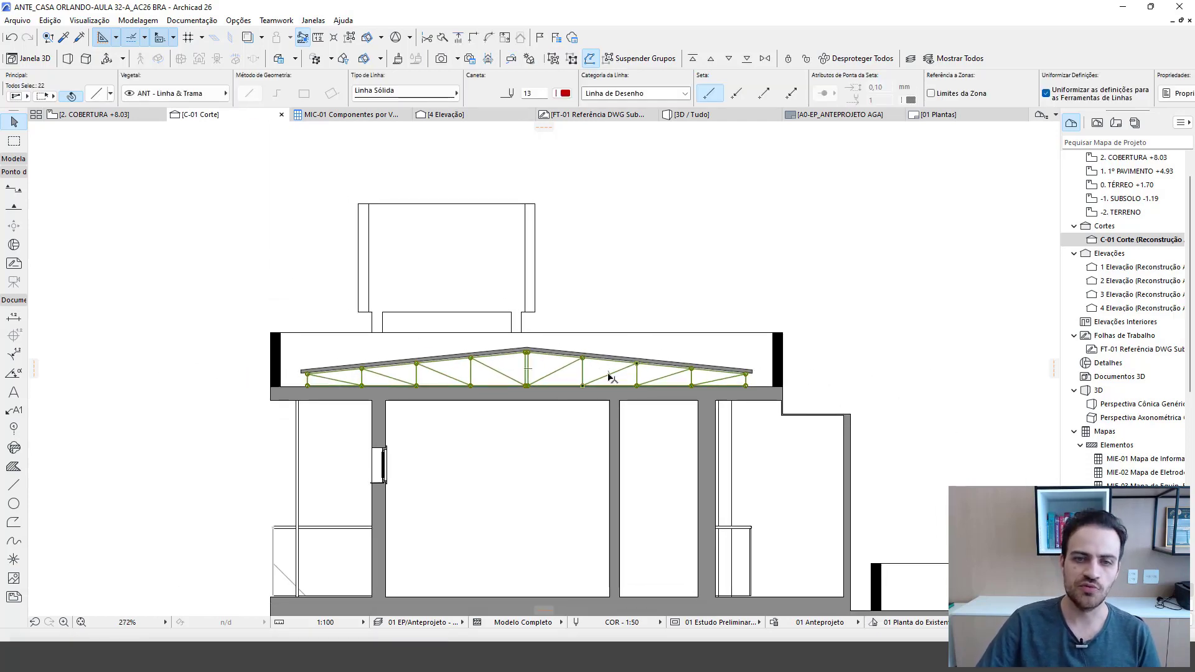
key(Escape)
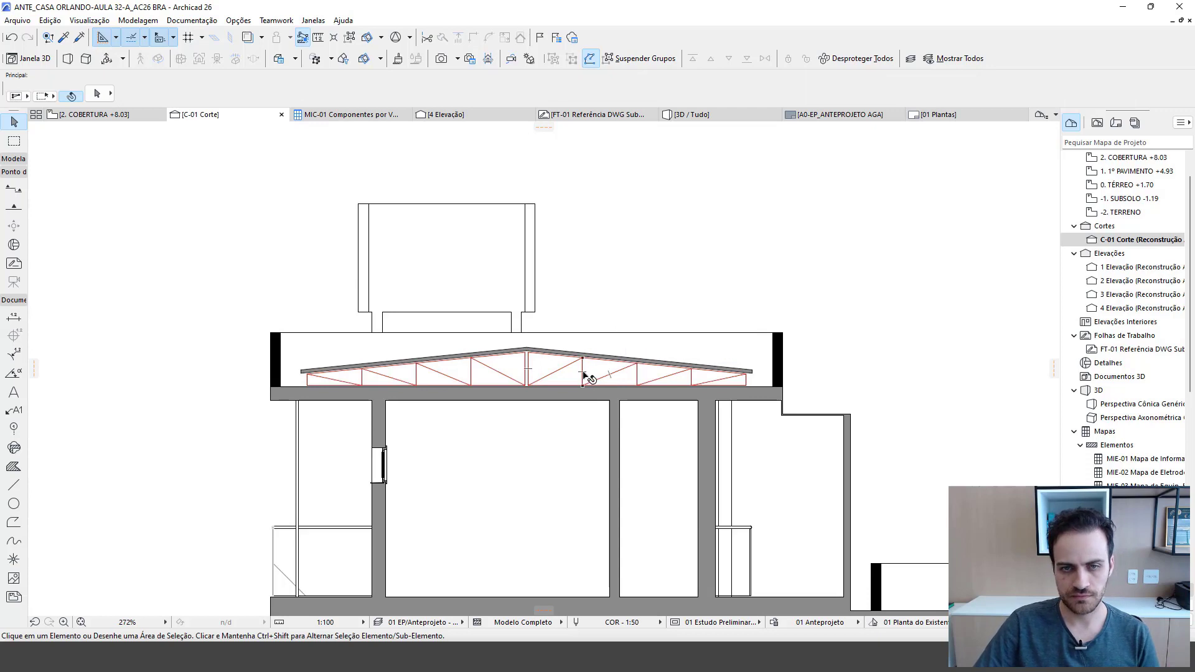
- Select the whole grouped truss beneath the roof and bring up the TrussMaker commands
click(584, 376)
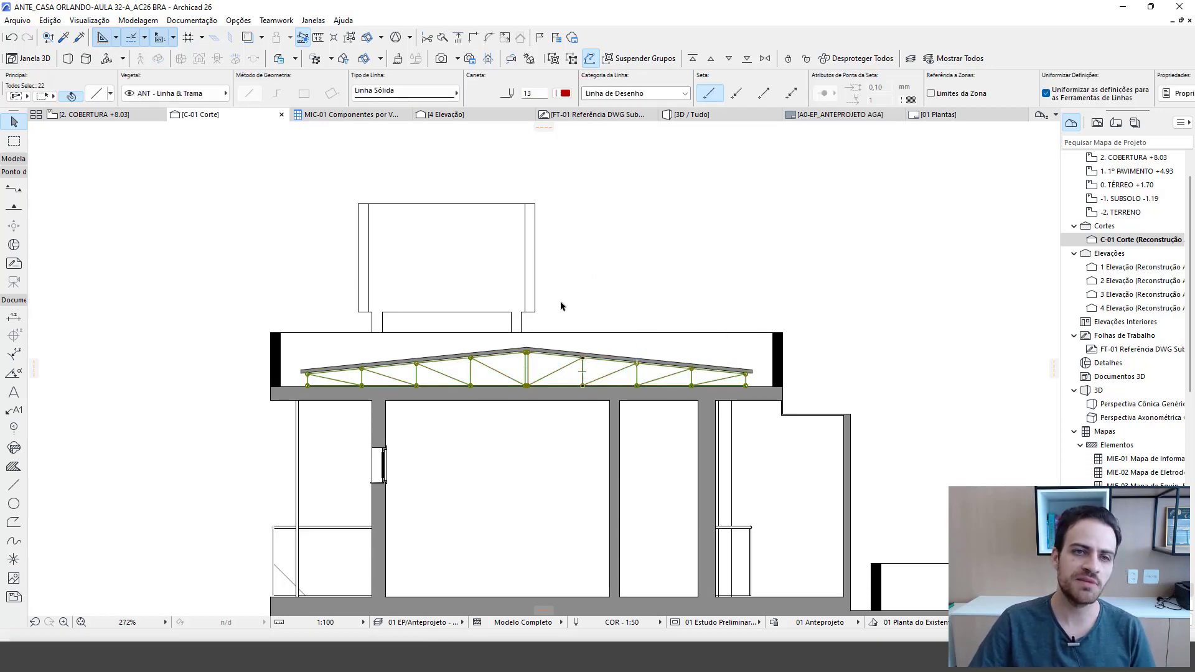
click(140, 21)
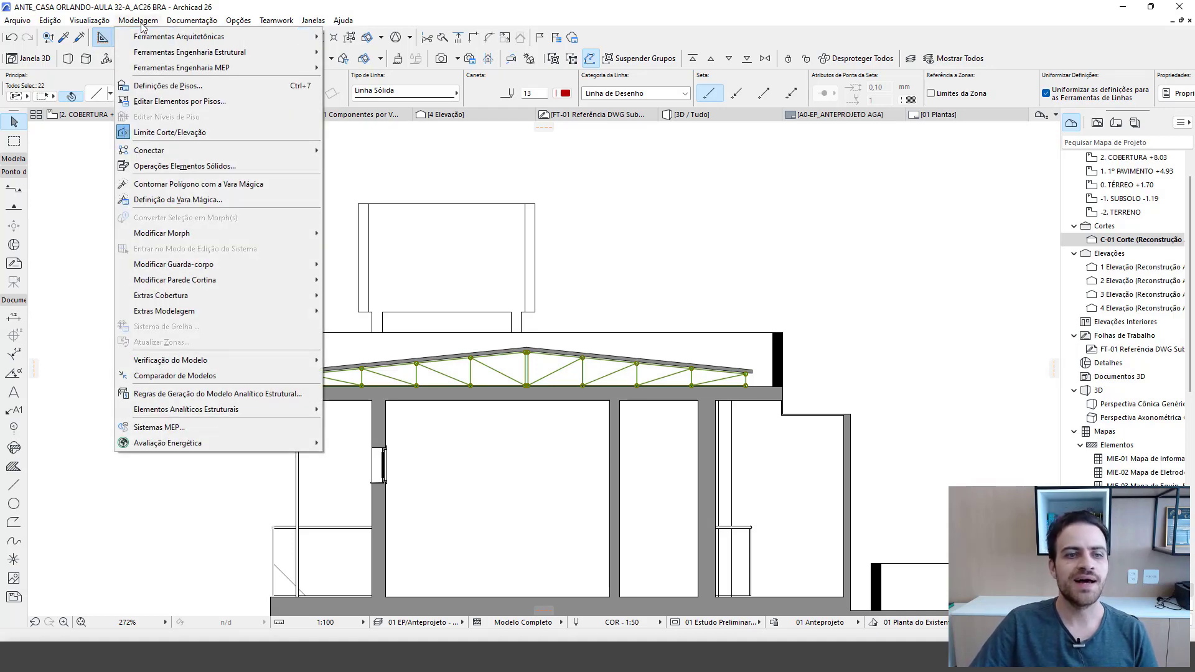
mouse_move(311, 311)
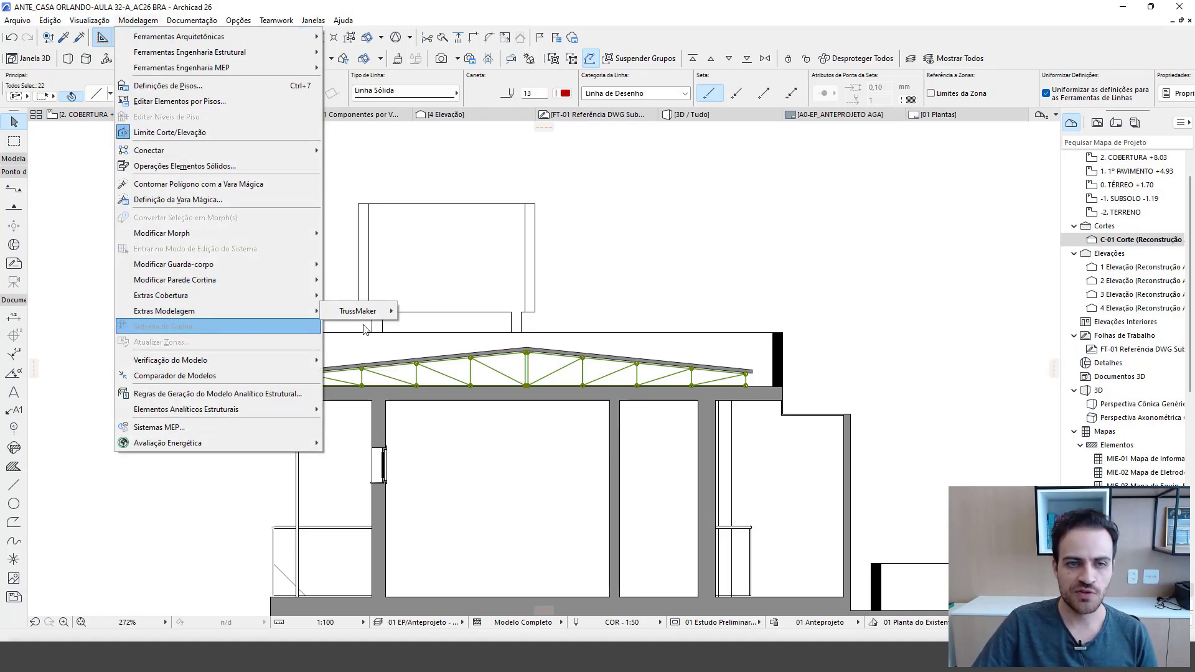
- Start creating a TrussMaker truss from the selected lines, using an existing layer, and assign it to the ARQ - Cobertura layer
mouse_move(370, 322)
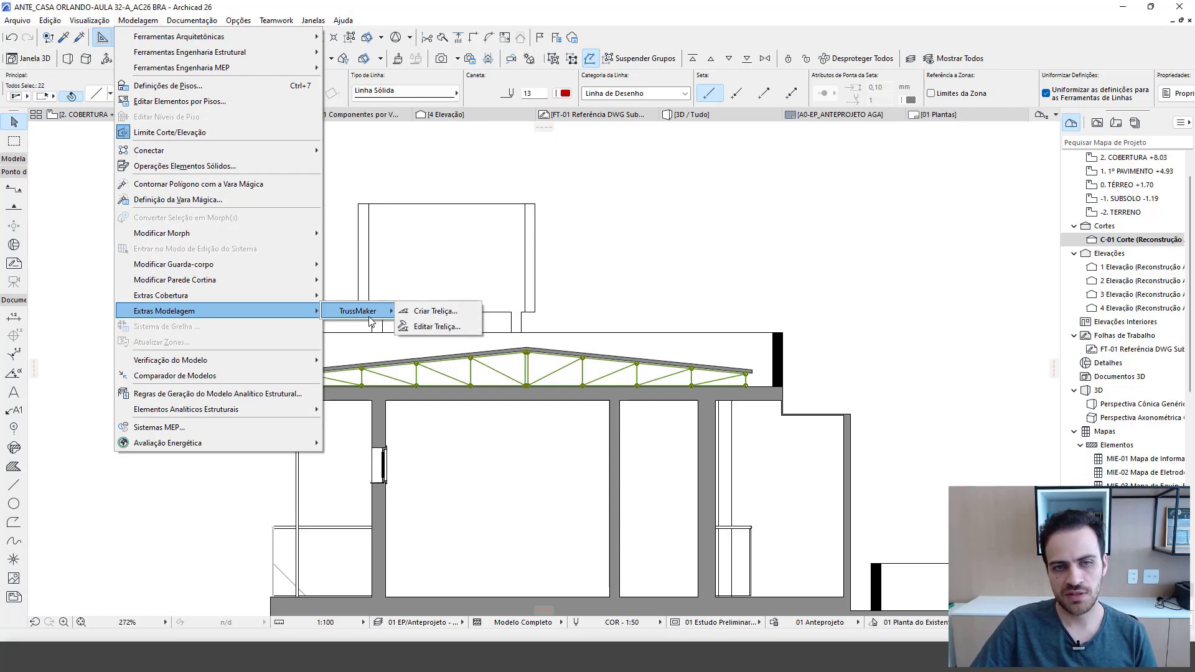
click(428, 313)
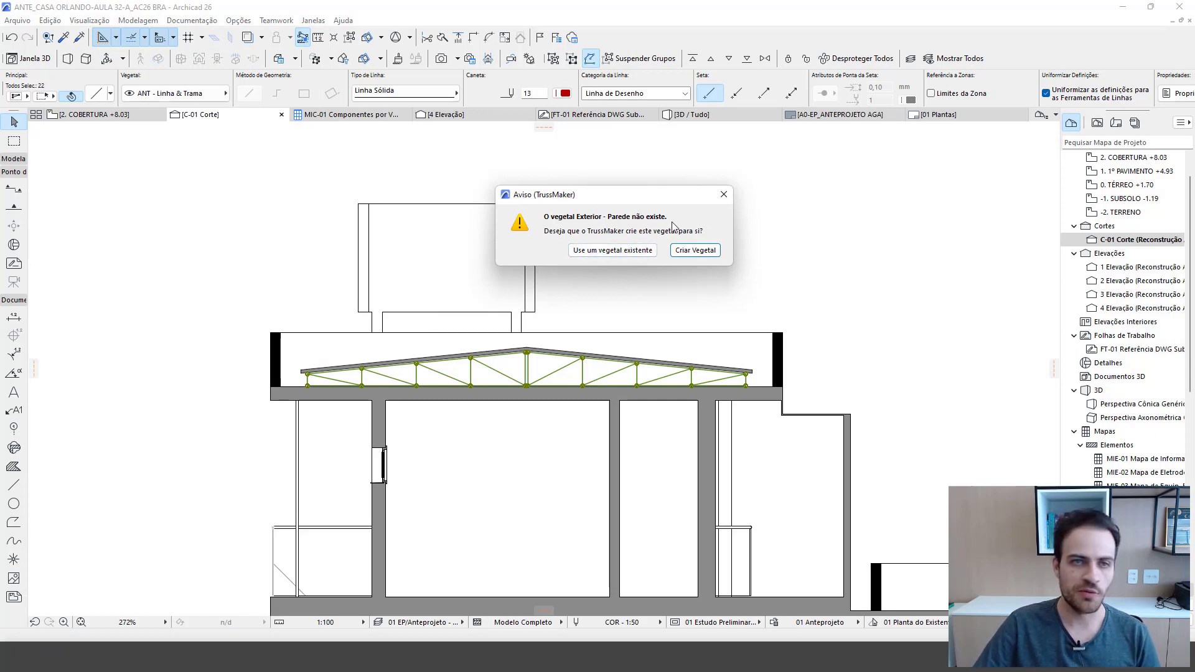
click(630, 250)
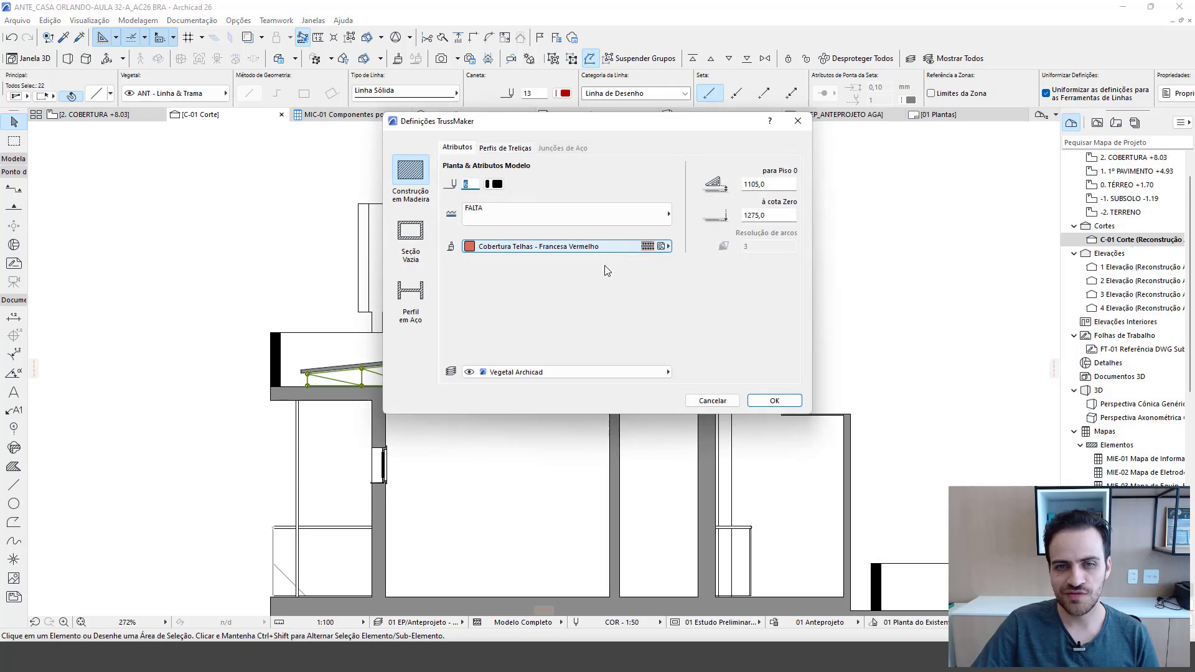
click(521, 372)
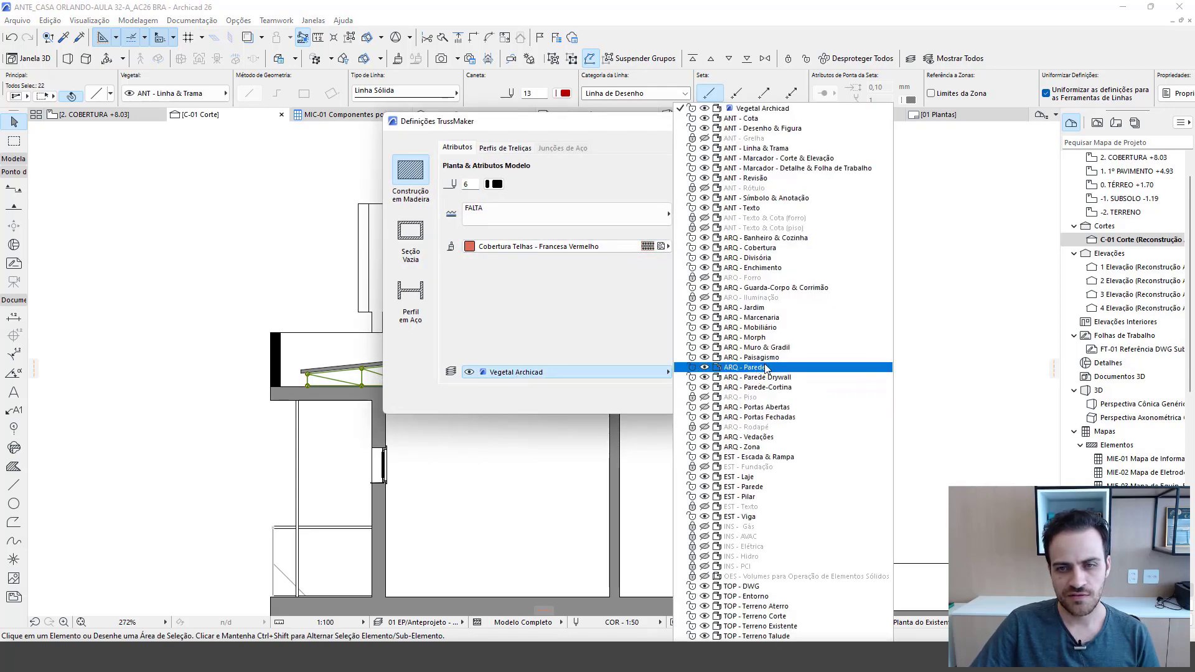
click(745, 248)
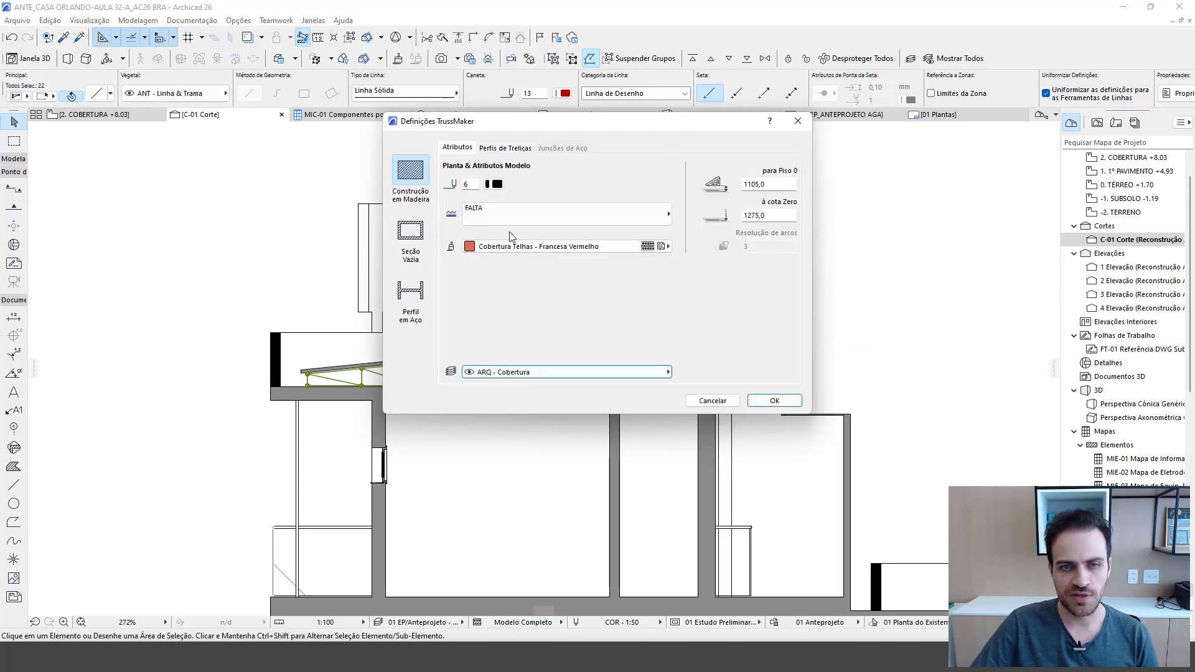
- Set the truss attributes to pen 2, contour line type Linha Sólida and surface Metal - Aço
click(495, 185)
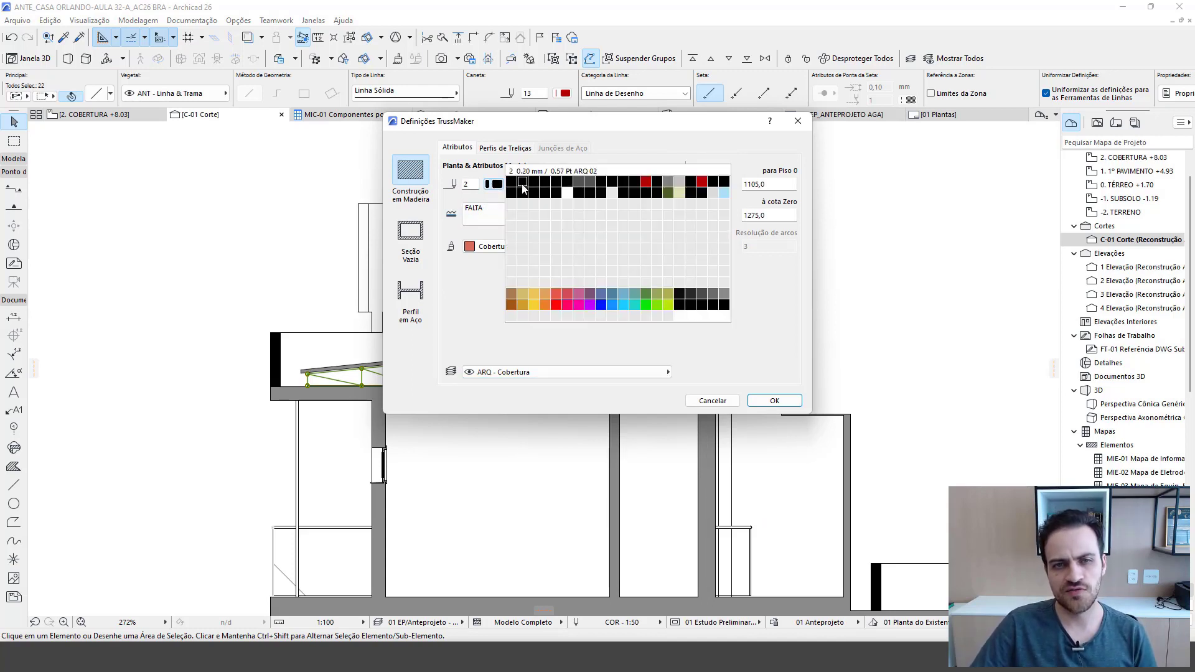
click(522, 186)
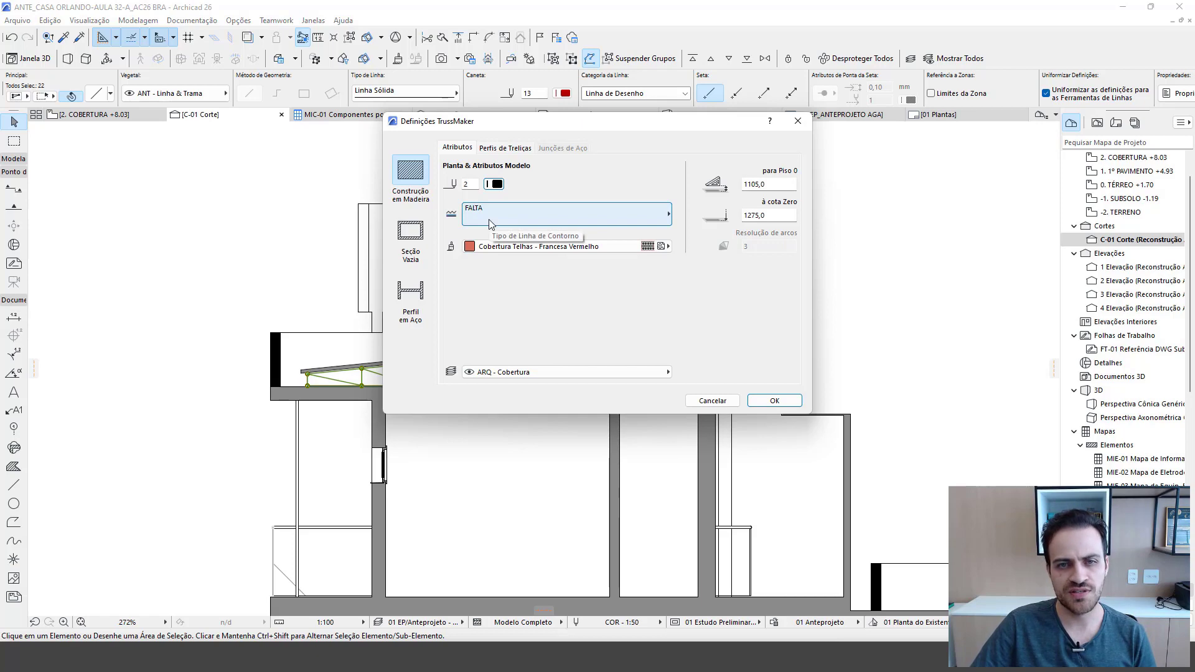
click(489, 219)
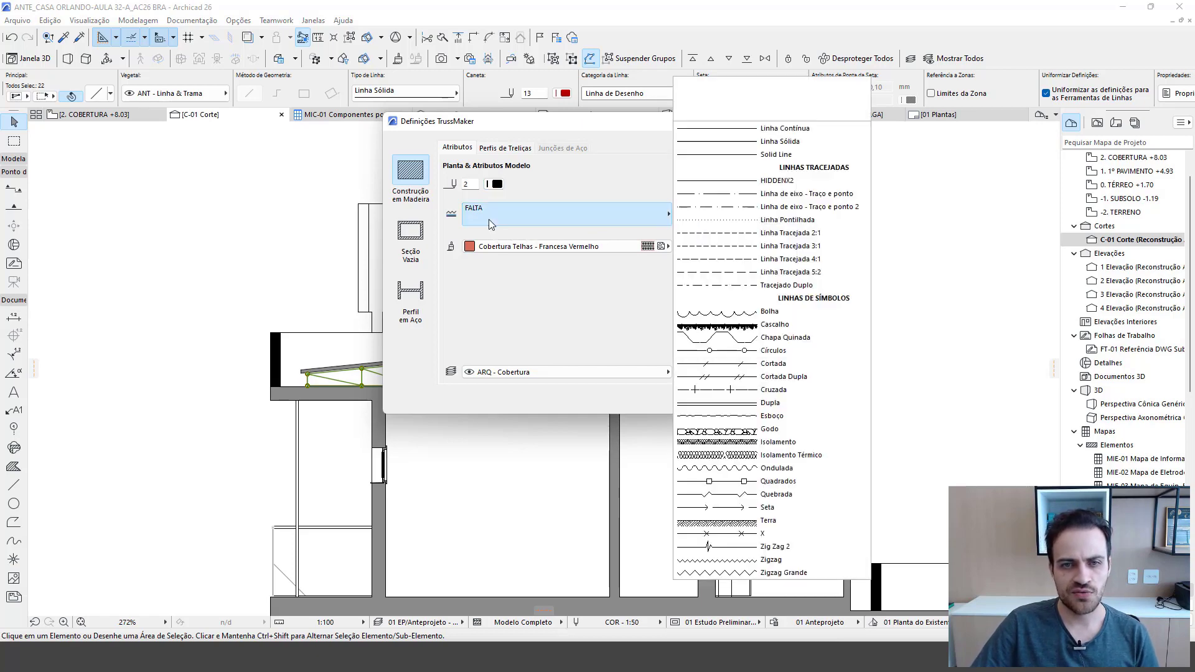
click(825, 145)
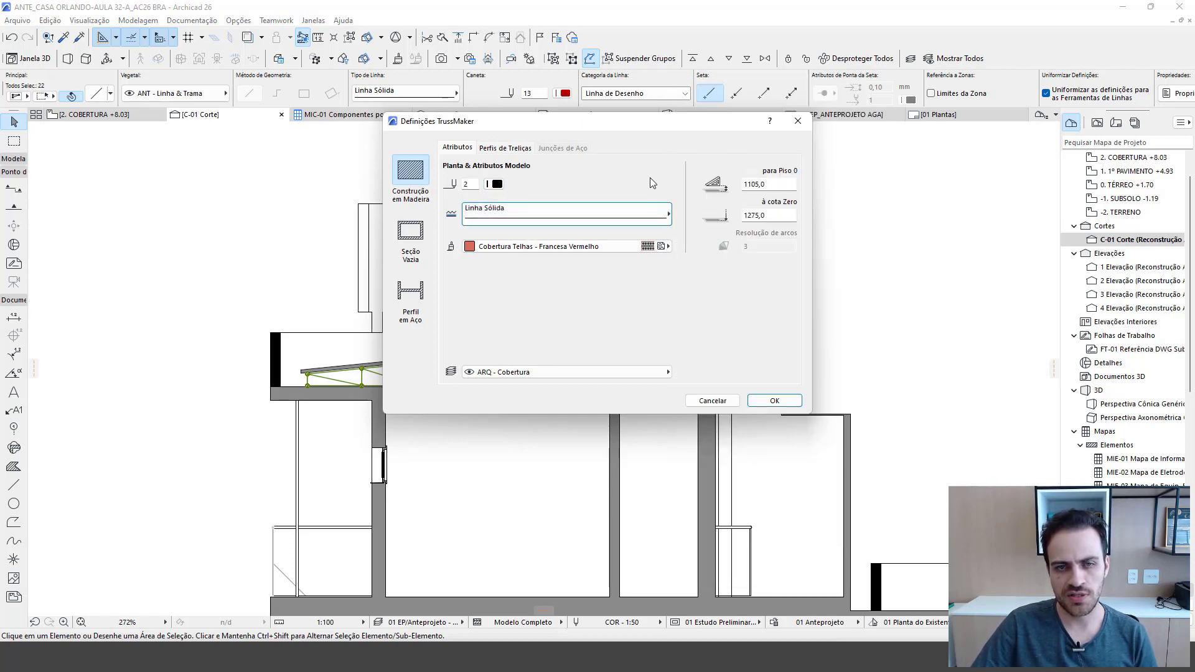
click(564, 249)
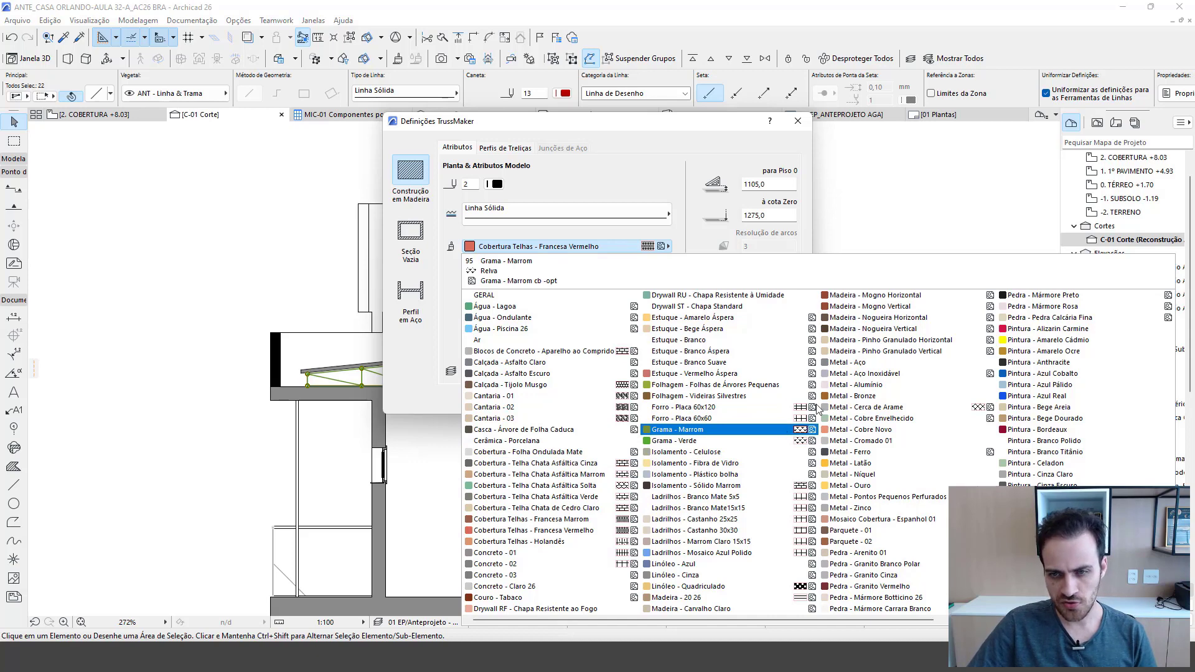
click(852, 362)
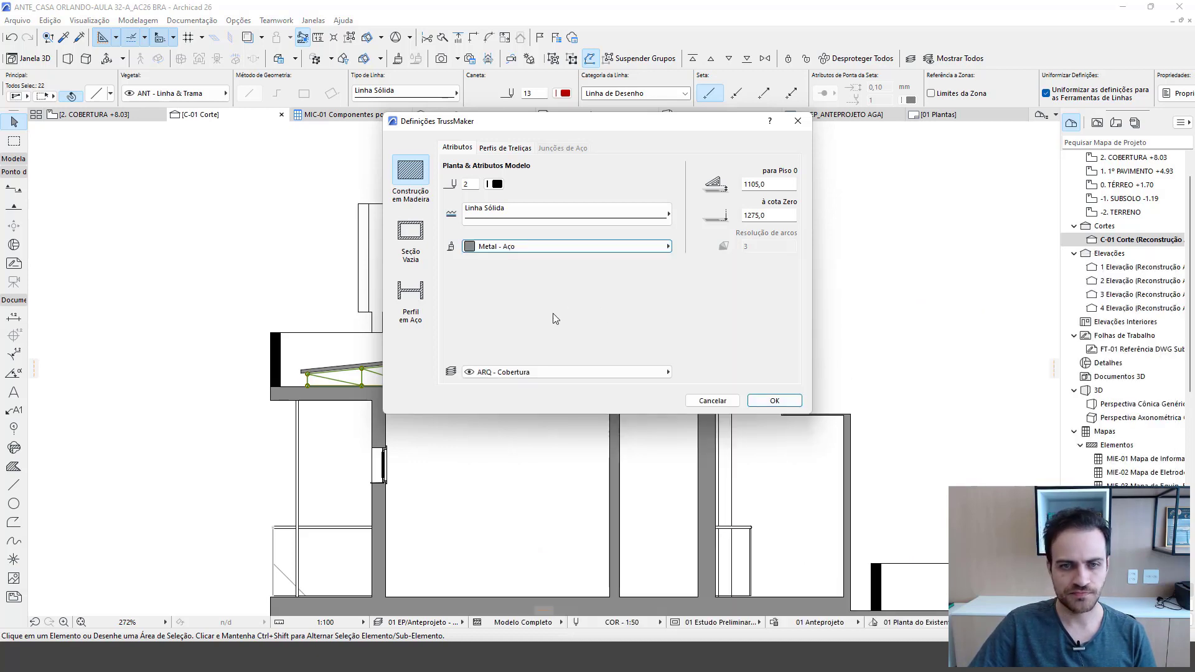
click(532, 370)
click(532, 370)
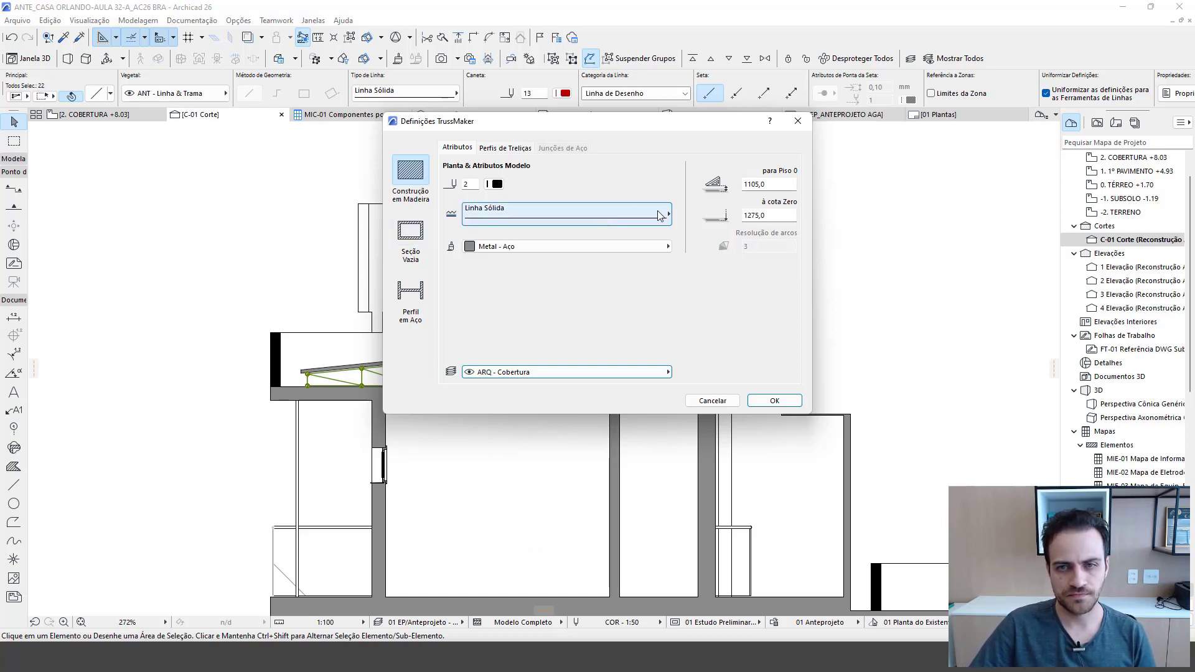
- Set the truss base height relative to project zero to 803
click(768, 214)
double_click(782, 213)
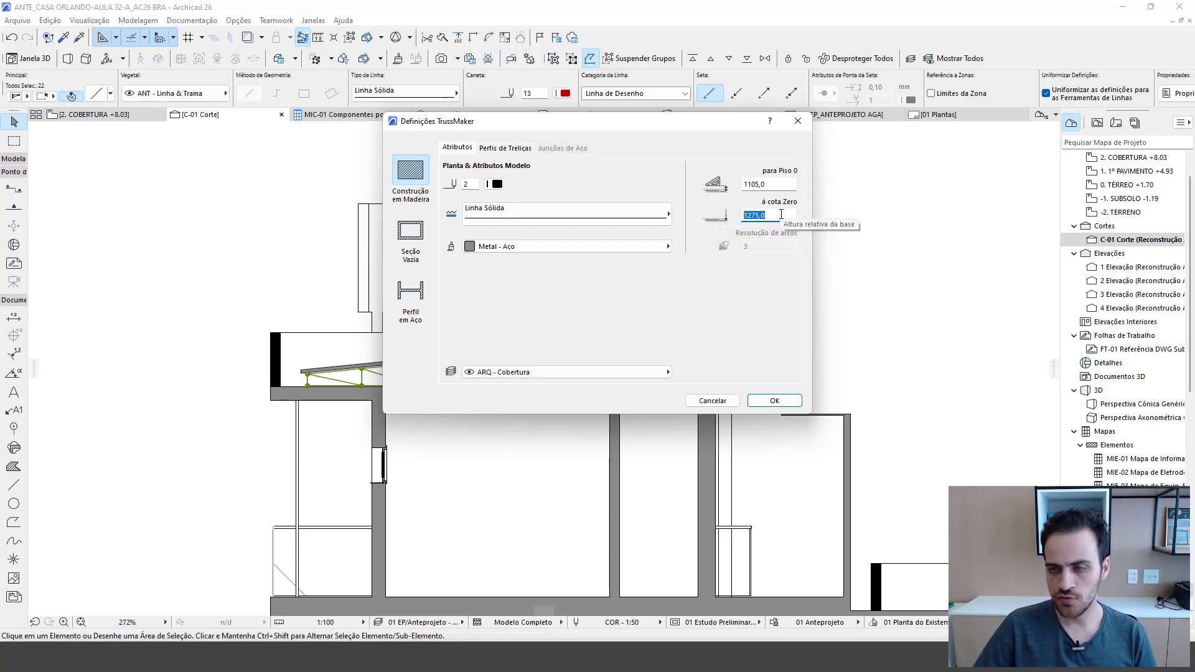
text(8)
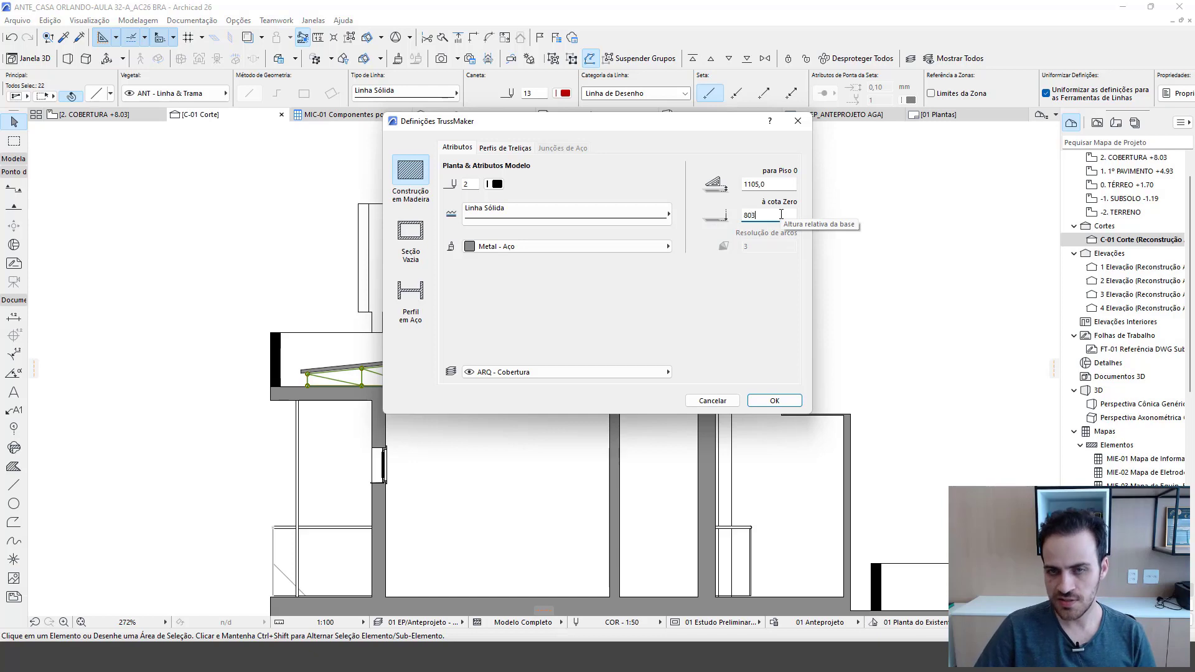
text(03)
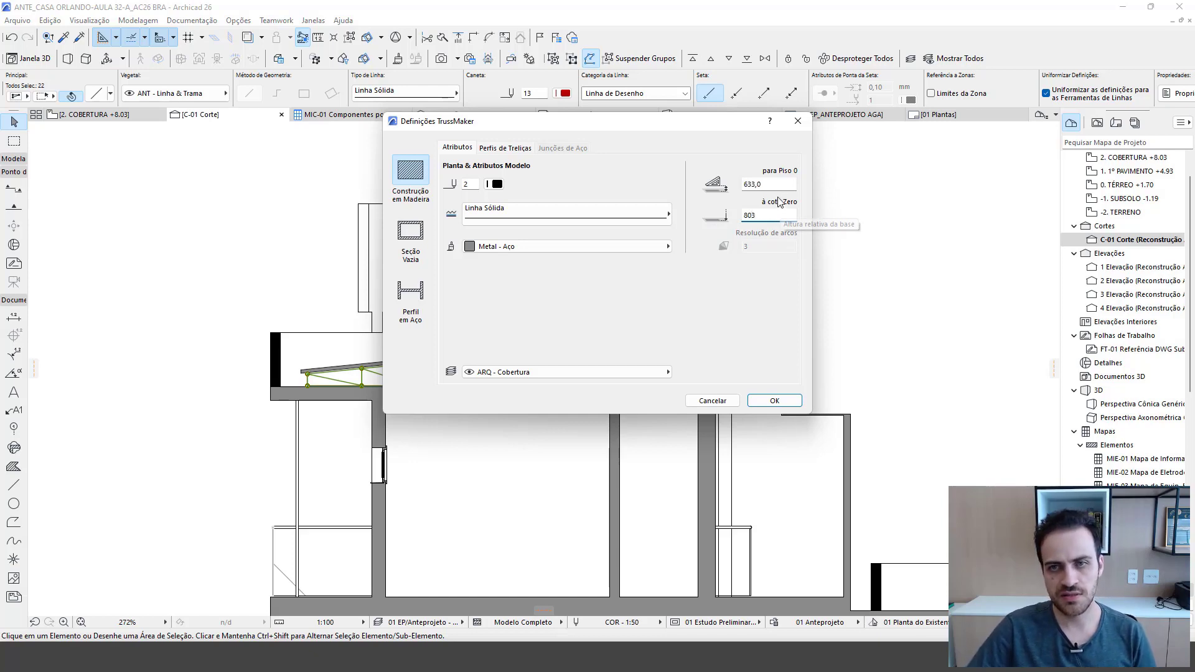
key(Tab)
click(769, 216)
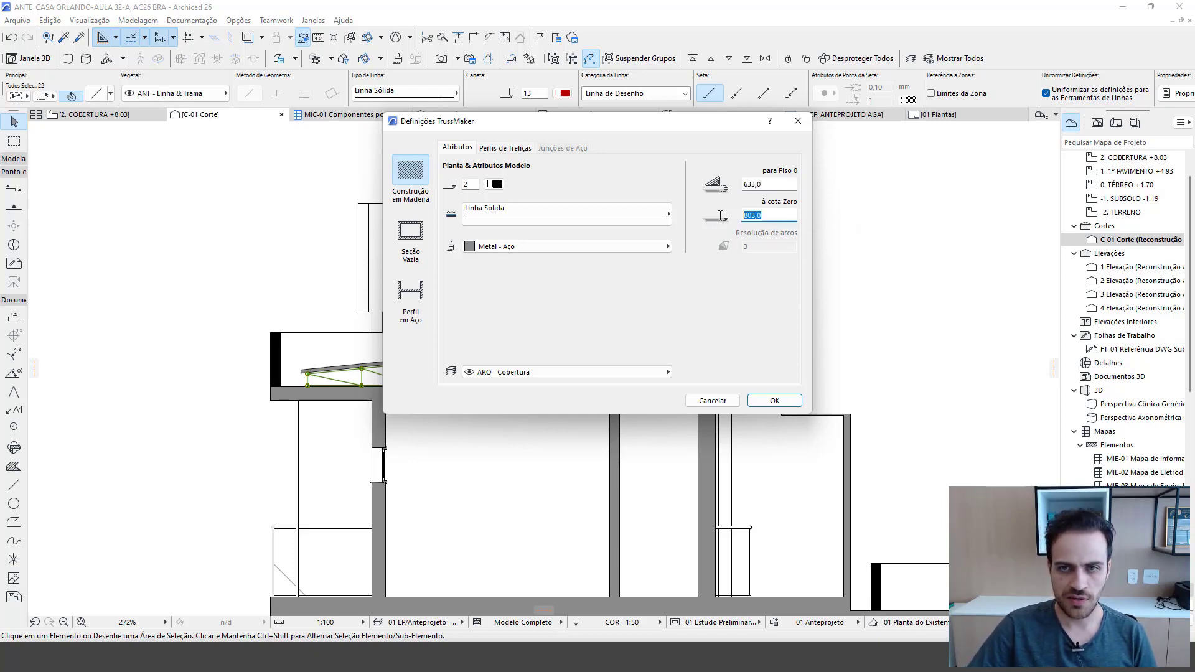
- Choose the hollow section (Seção Vazia) construction type for the truss
click(409, 236)
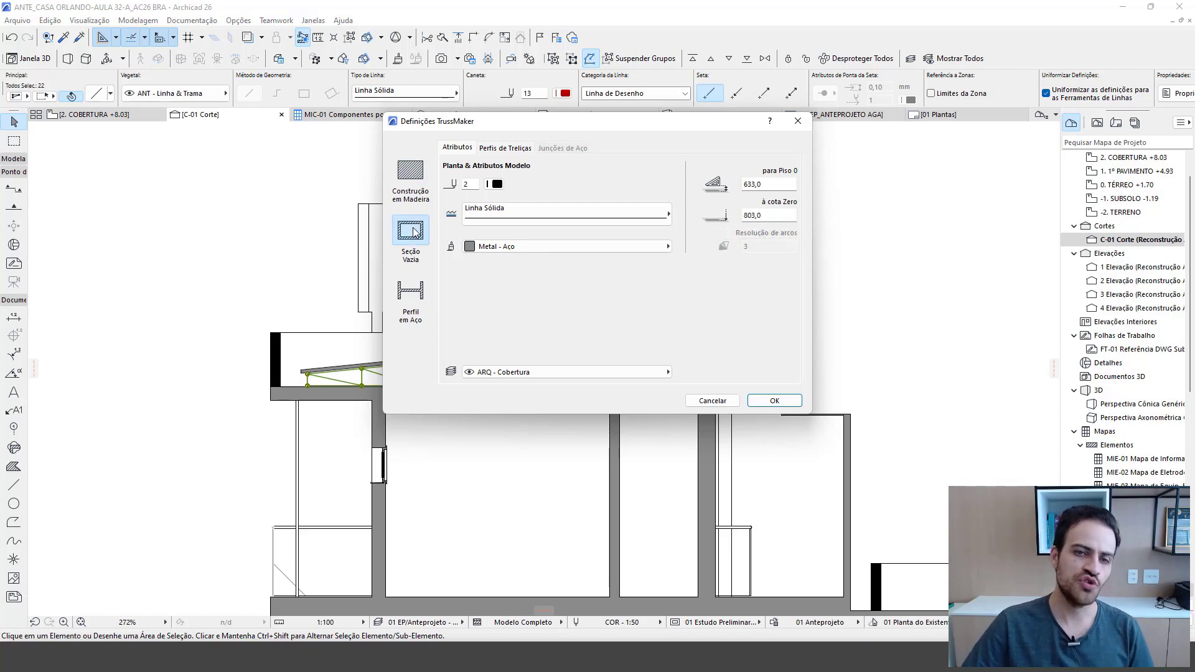
click(421, 304)
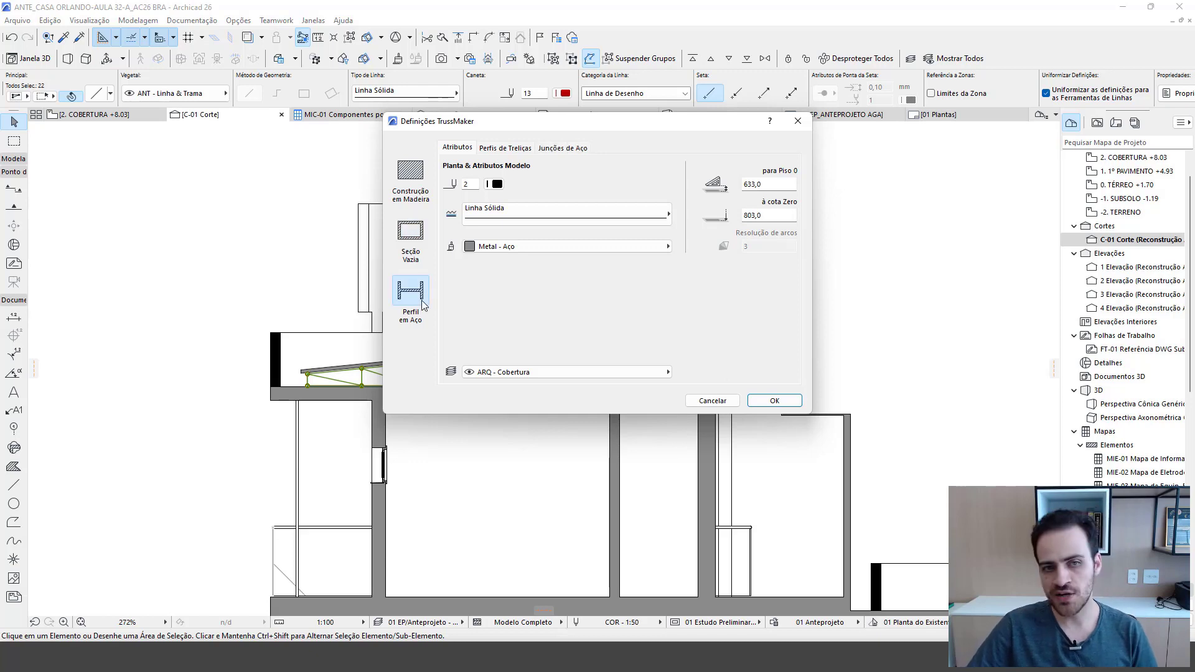
click(414, 254)
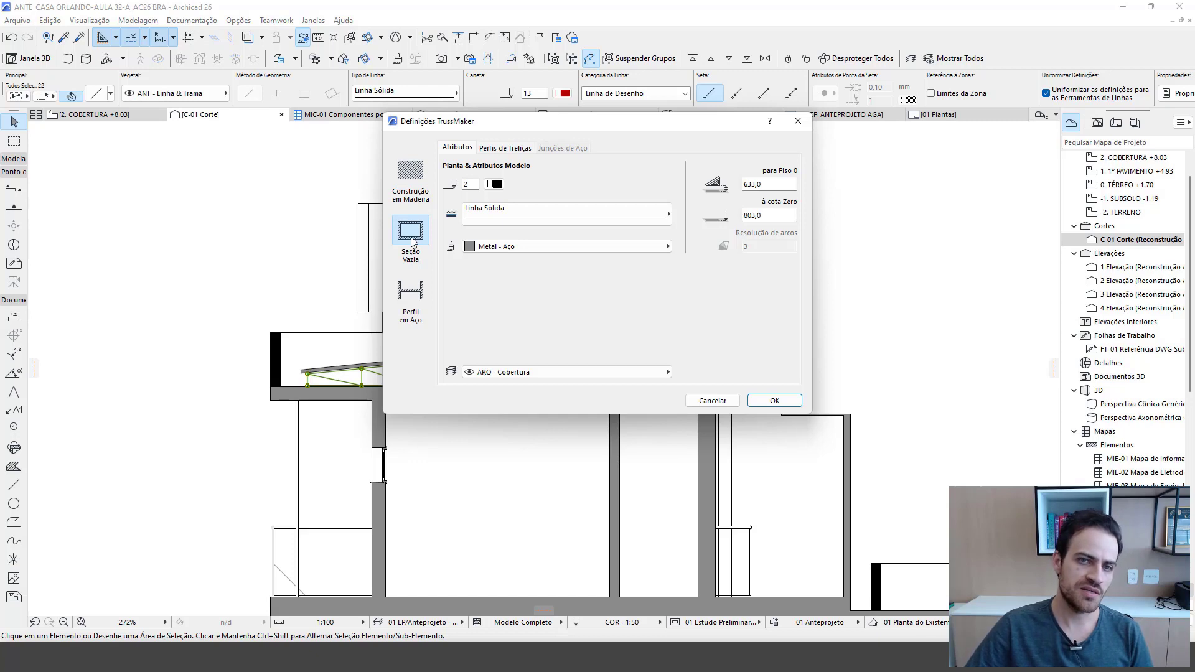
click(418, 172)
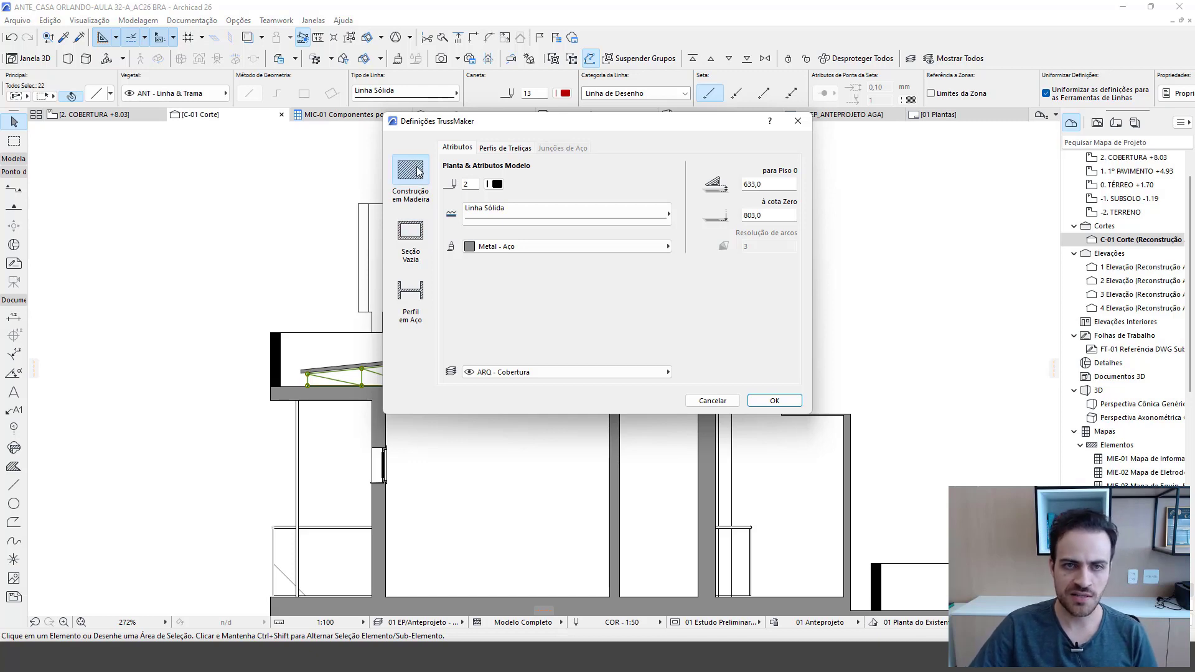
click(425, 230)
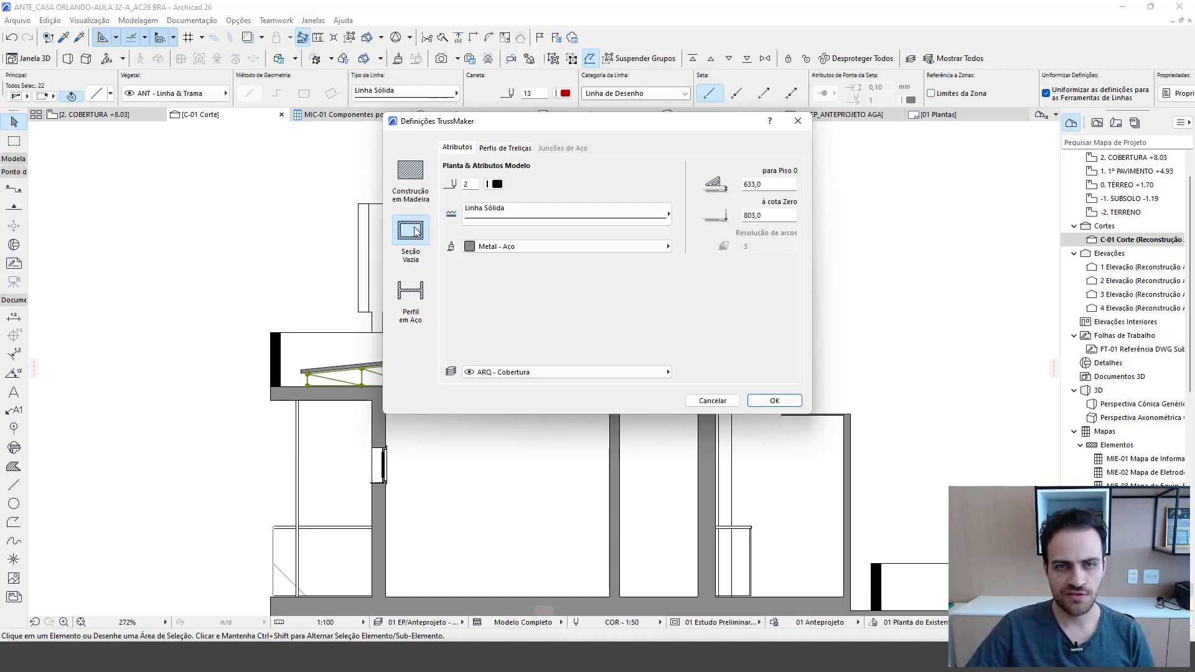
- Give the truss members a rectangular hollow profile 3 wide, 4 high and 0.3 thick
click(506, 149)
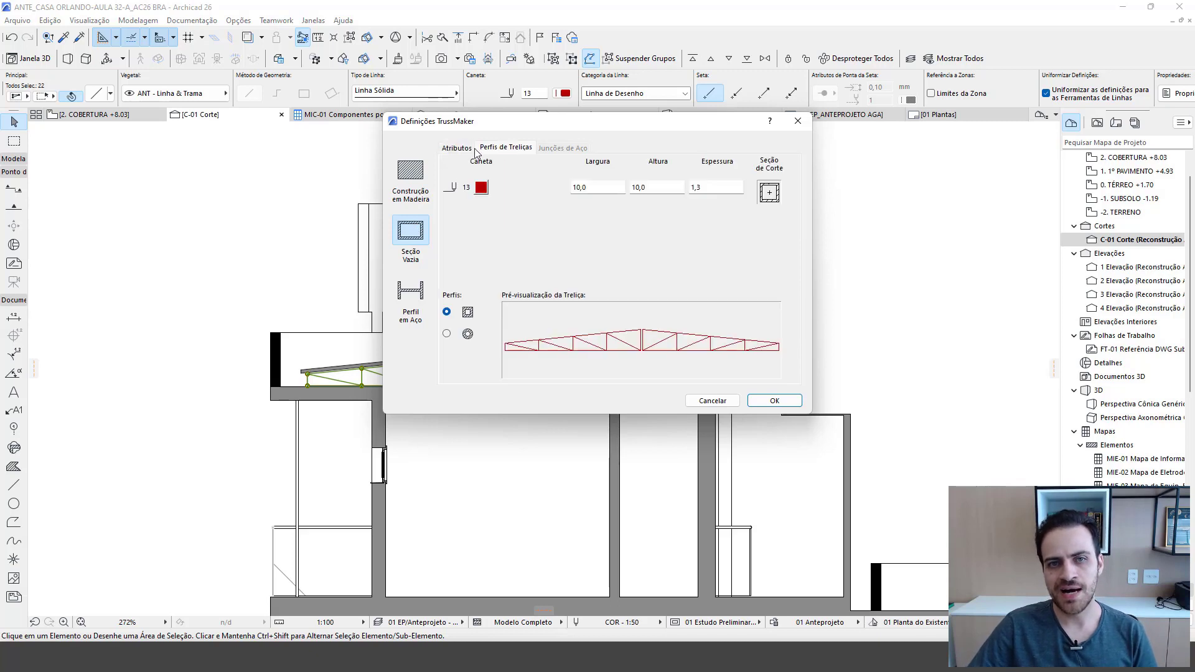
click(468, 336)
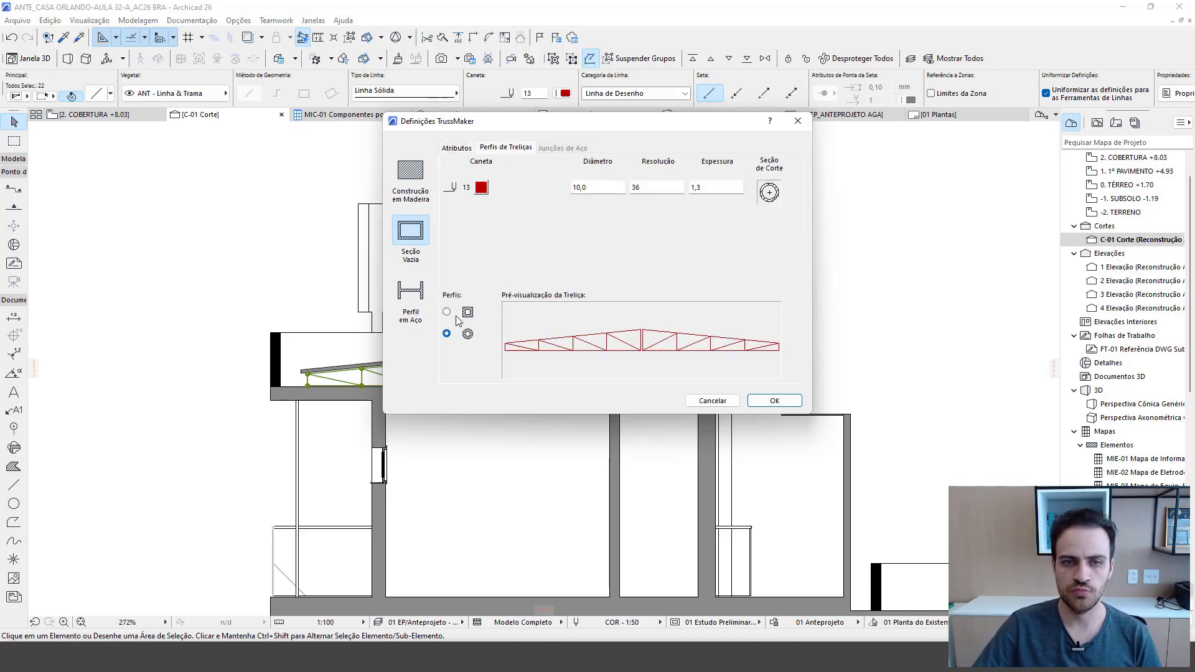
click(447, 313)
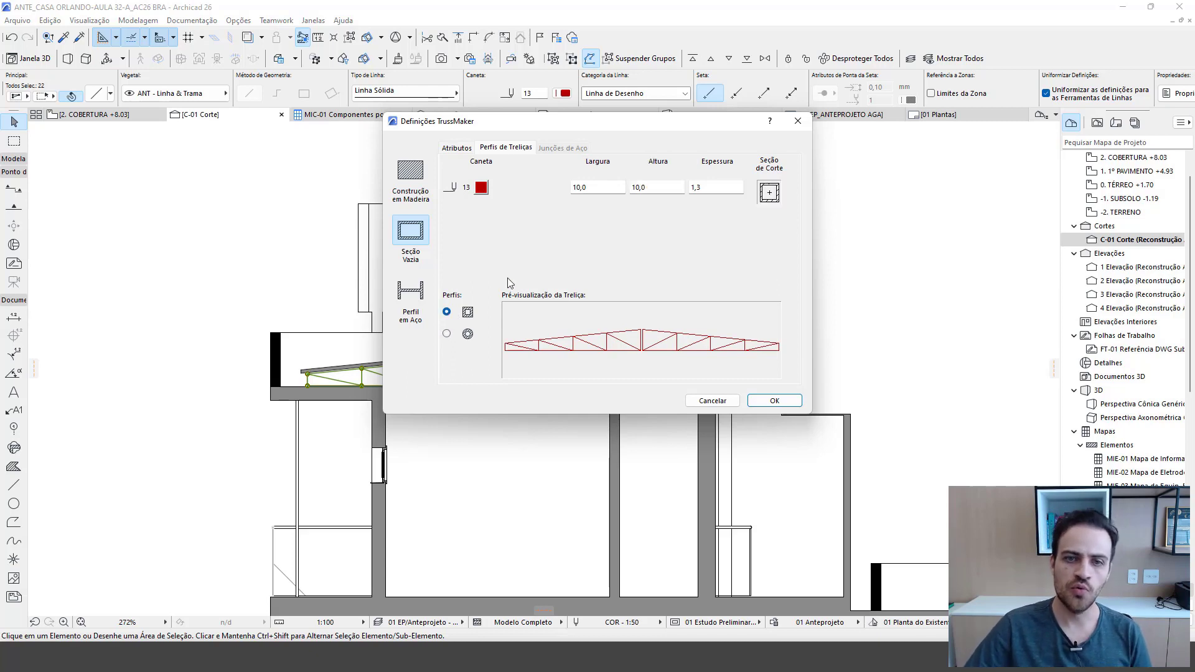
click(597, 187)
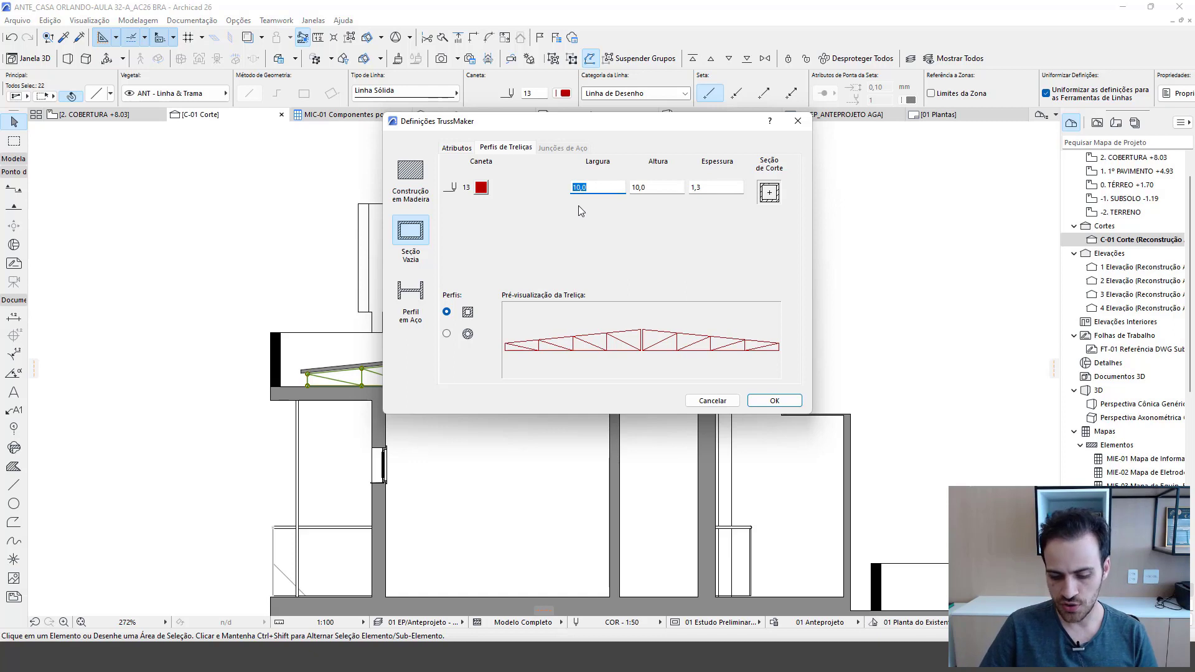
text(3)
key(Tab)
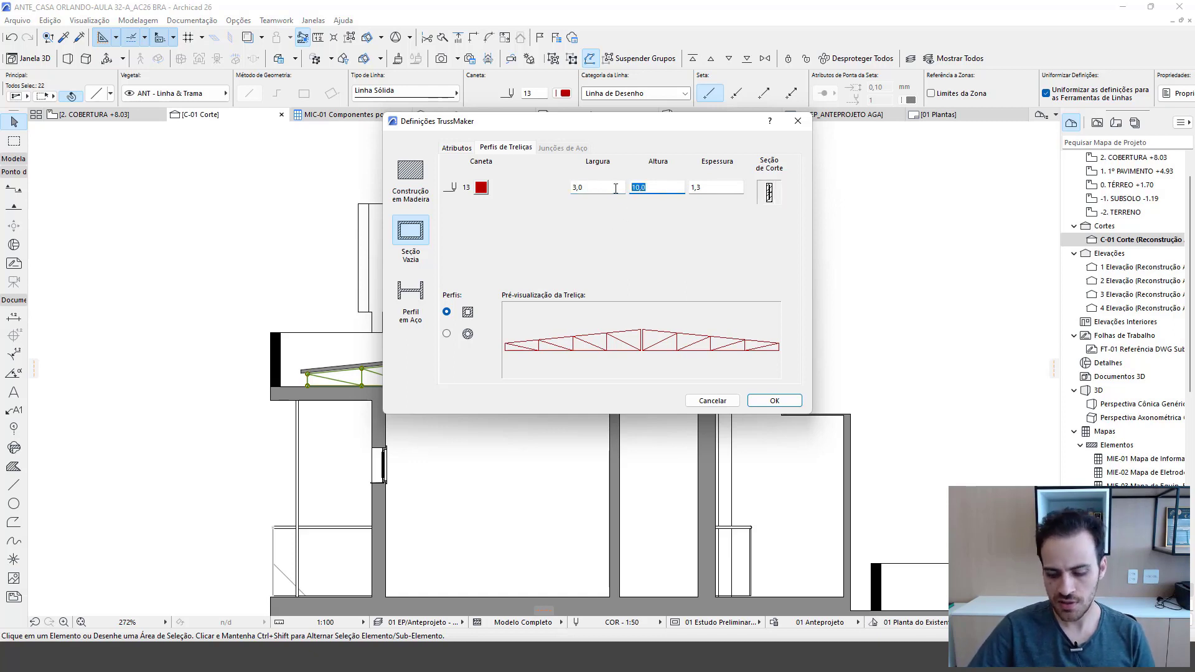
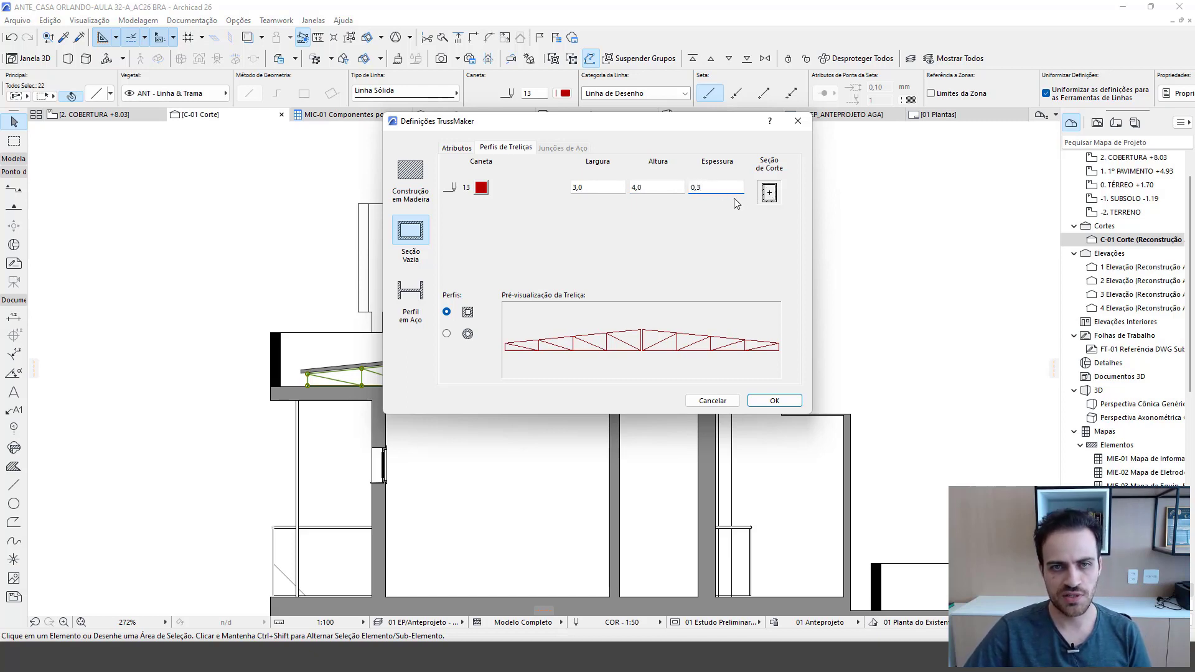
- Accept the truss settings and save the truss as Treliça 1 in Biblioteca Interna
click(774, 400)
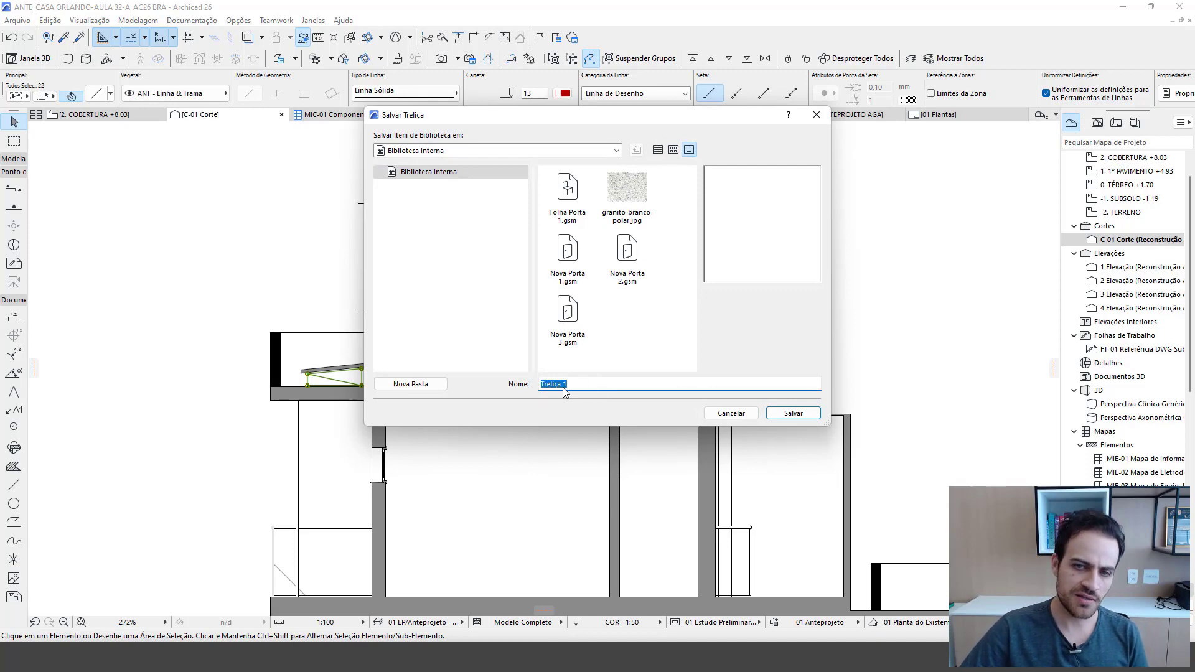
click(795, 415)
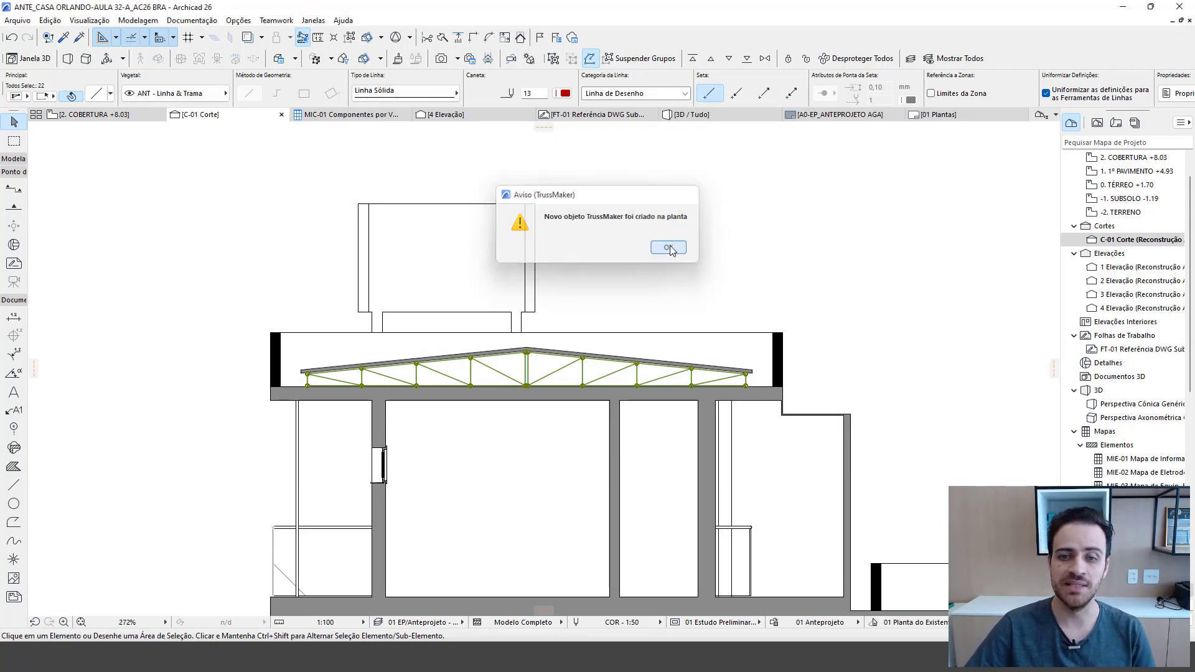
click(669, 247)
- Move the truss straight up by 2,0 in section C-01 so its lower edge rests on the slab's top surface
scroll(760, 353, up, 6)
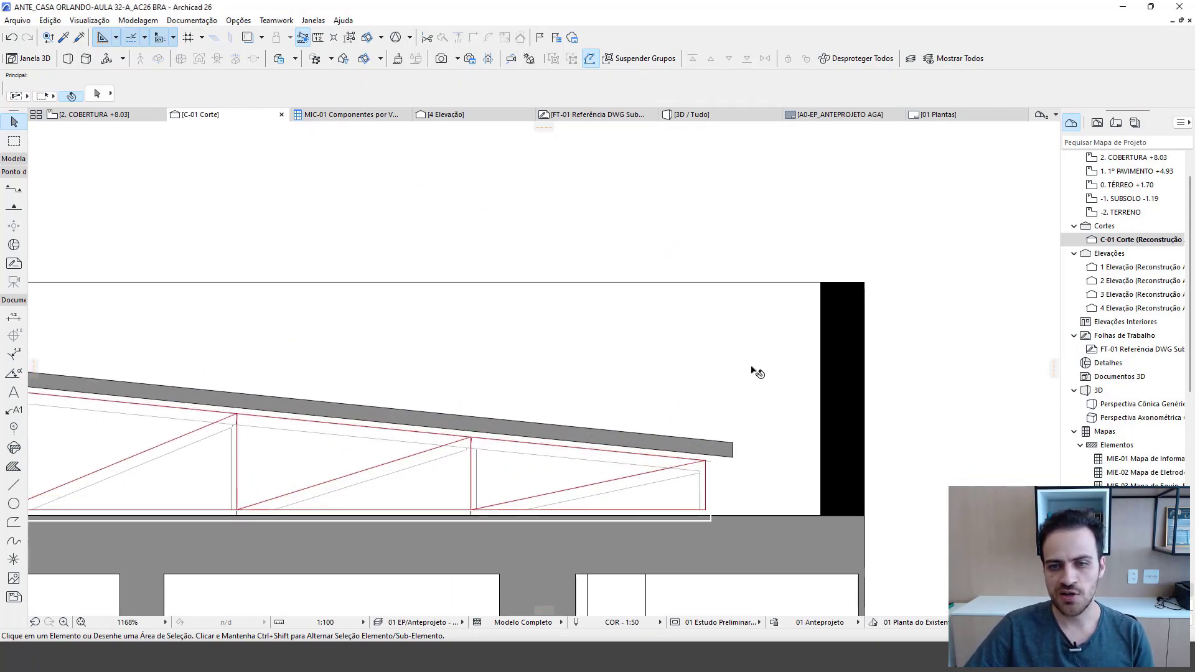
scroll(732, 385, down, 3)
scroll(734, 350, up, 2)
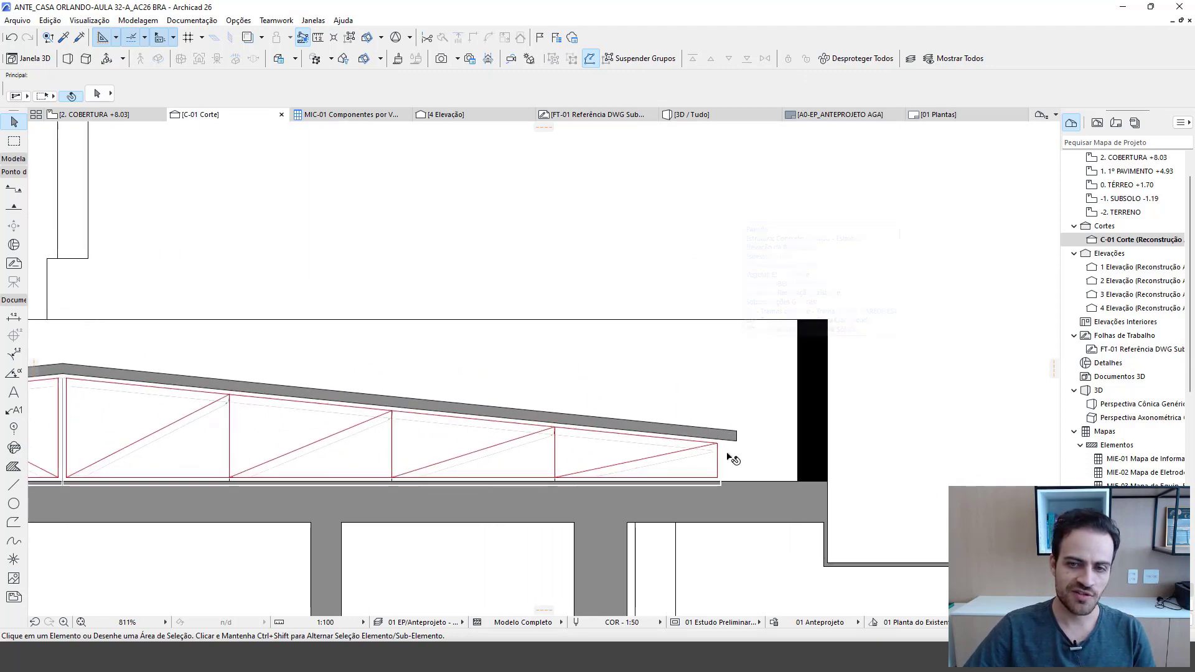
scroll(722, 510, up, 5)
click(713, 496)
scroll(712, 496, up, 4)
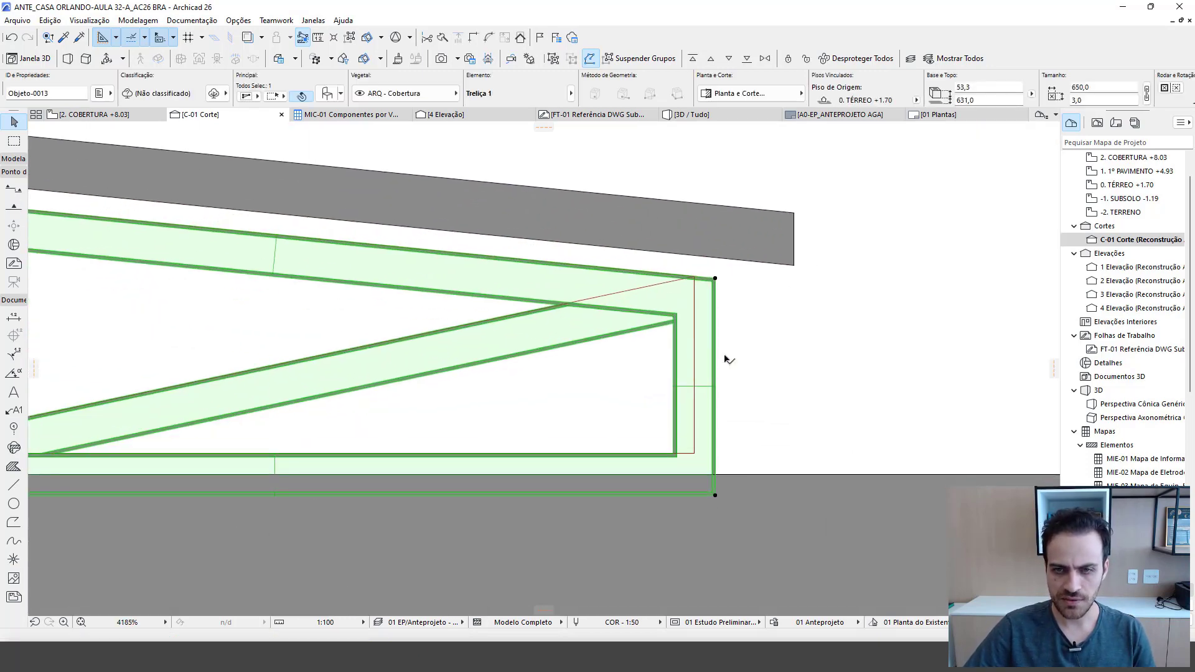
scroll(715, 423, down, 6)
scroll(722, 427, down, 1)
scroll(720, 425, down, 12)
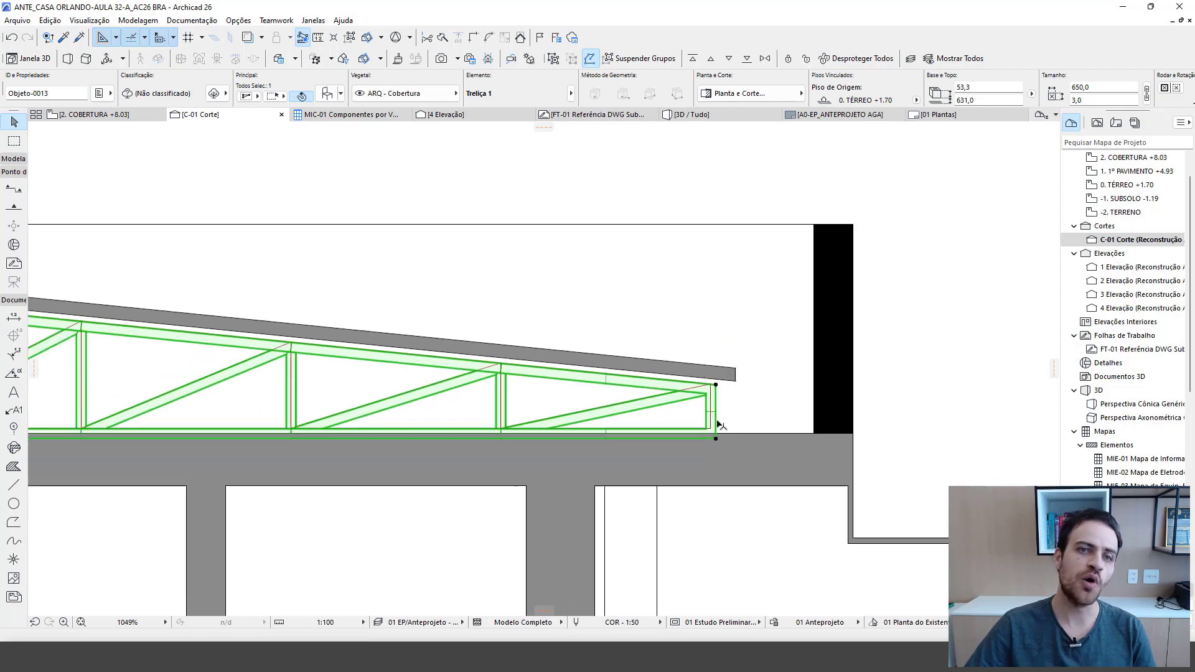
scroll(719, 425, up, 20)
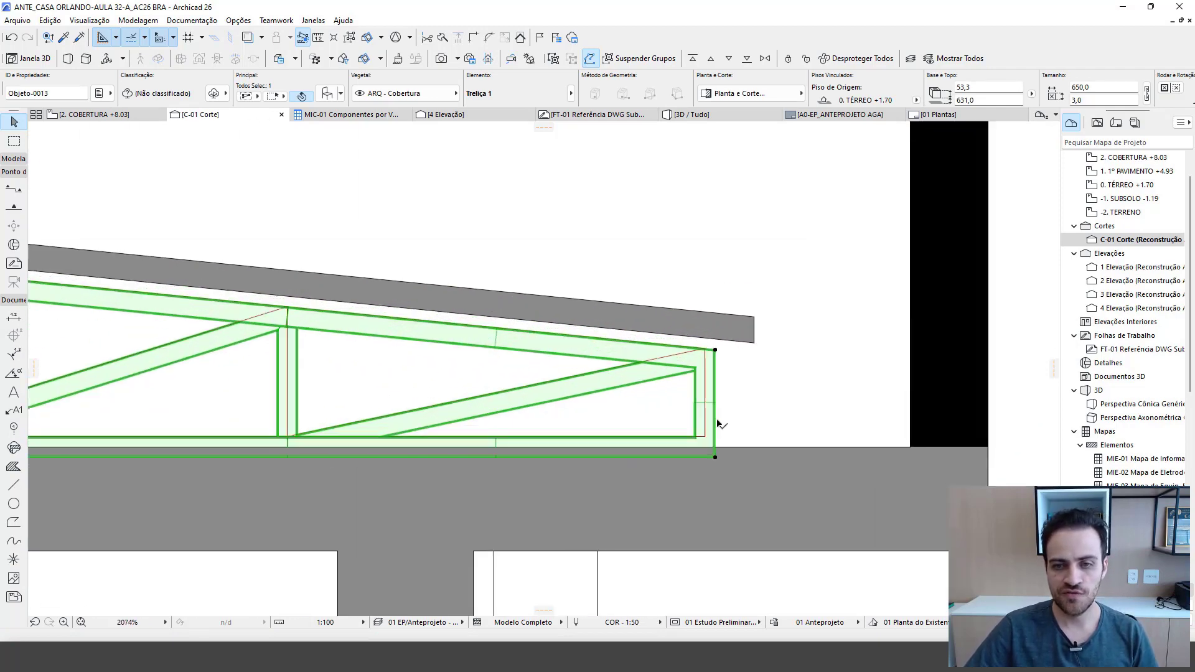
scroll(704, 435, up, 5)
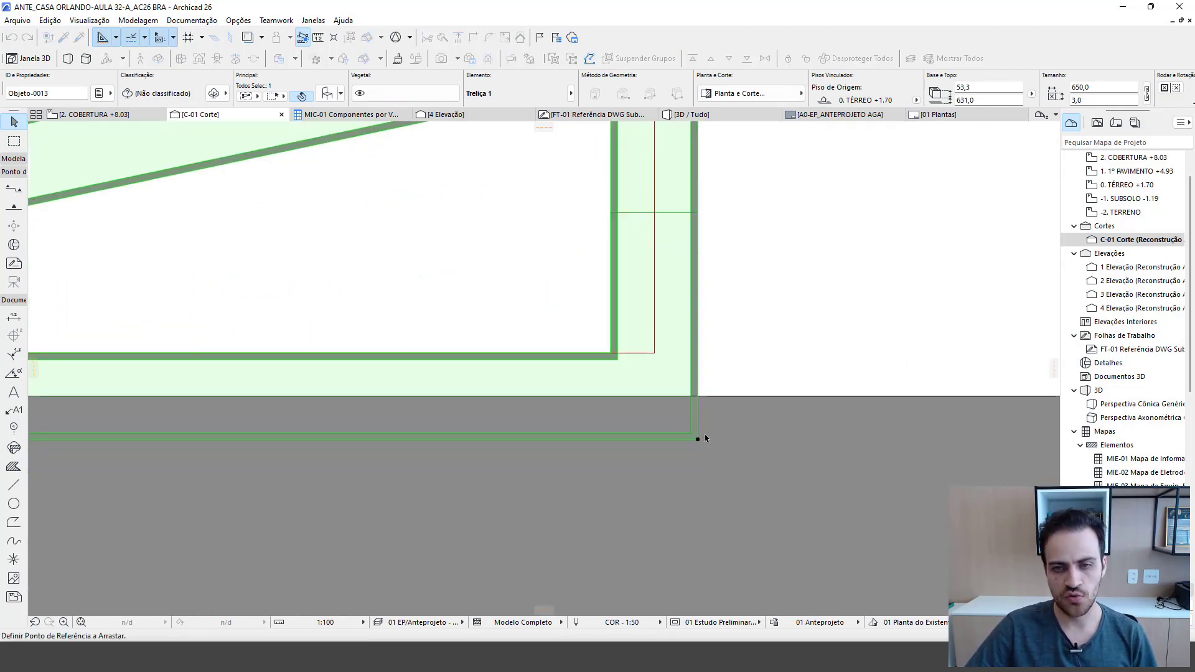
click(697, 436)
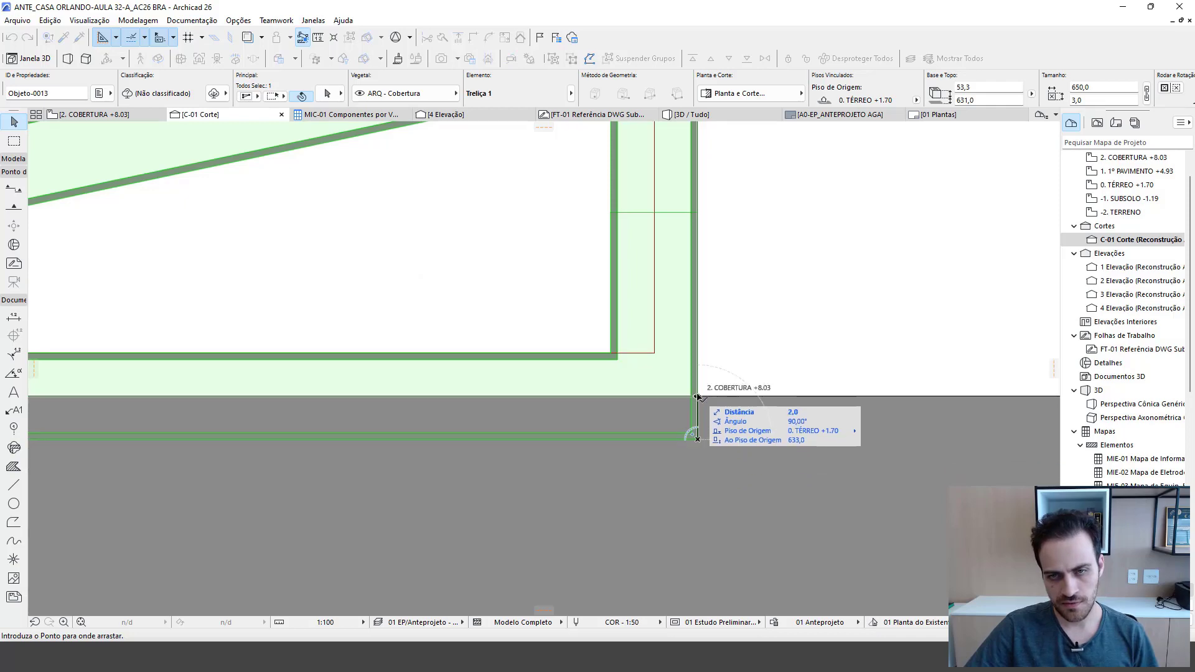
click(698, 396)
scroll(712, 438, down, 20)
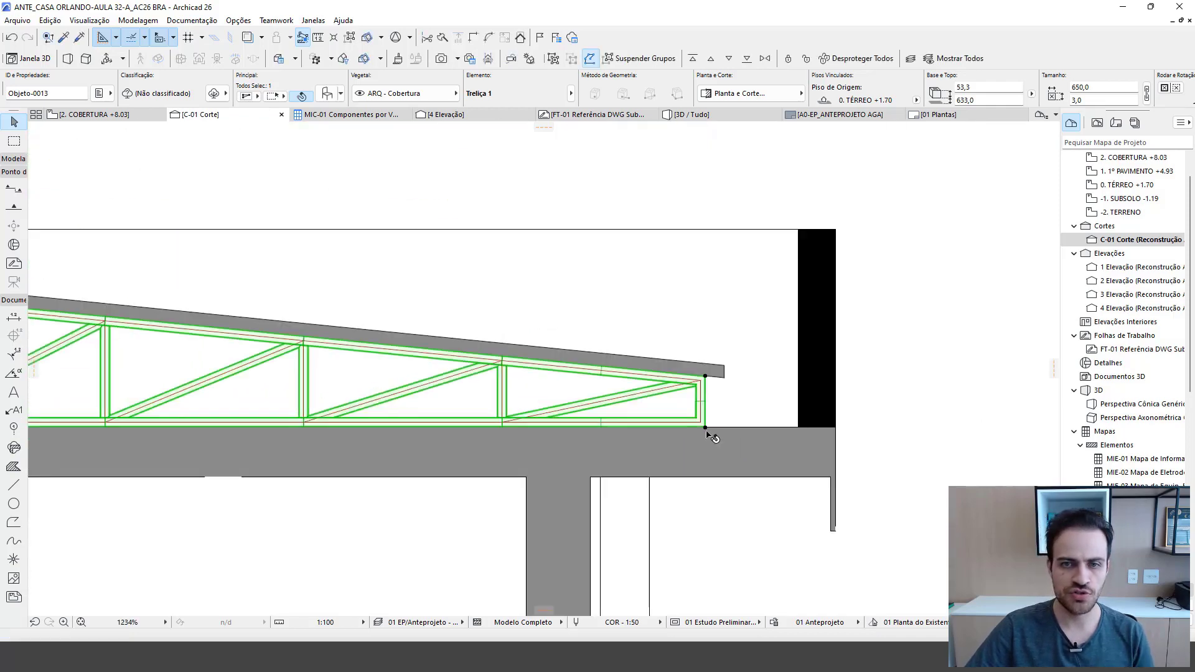
click(814, 352)
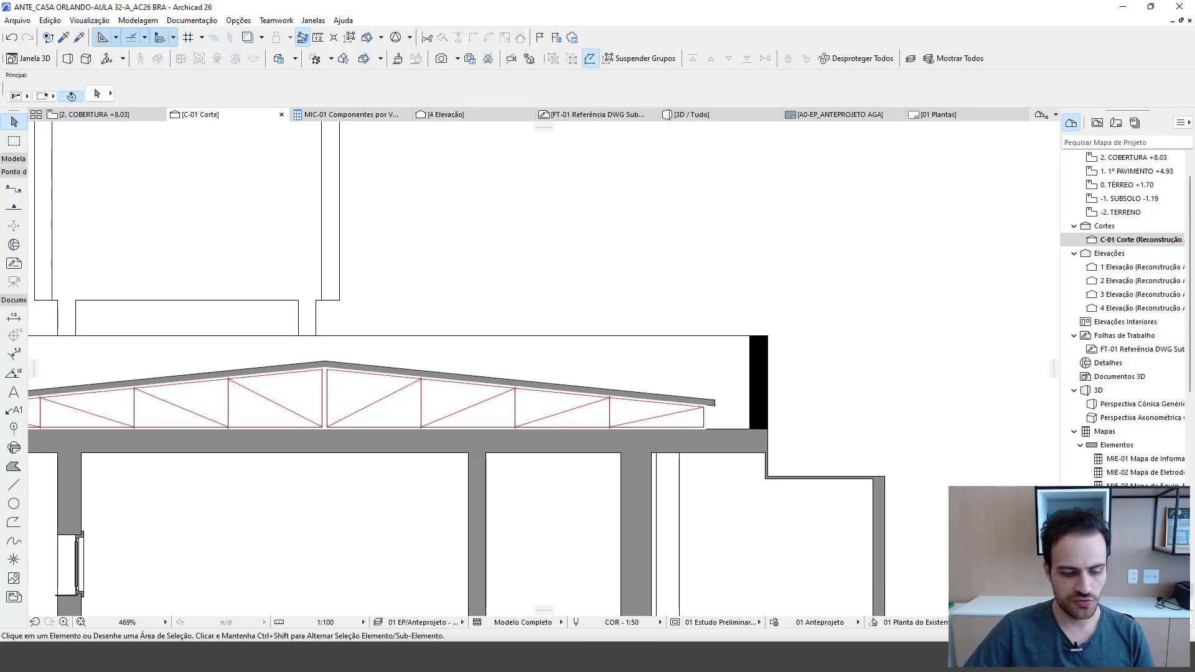
- Search the 2. COBERTURA, 1. 1º PAVIMENTO and 0. TÉRREO floor plans for the truss and select it
double_click(1130, 157)
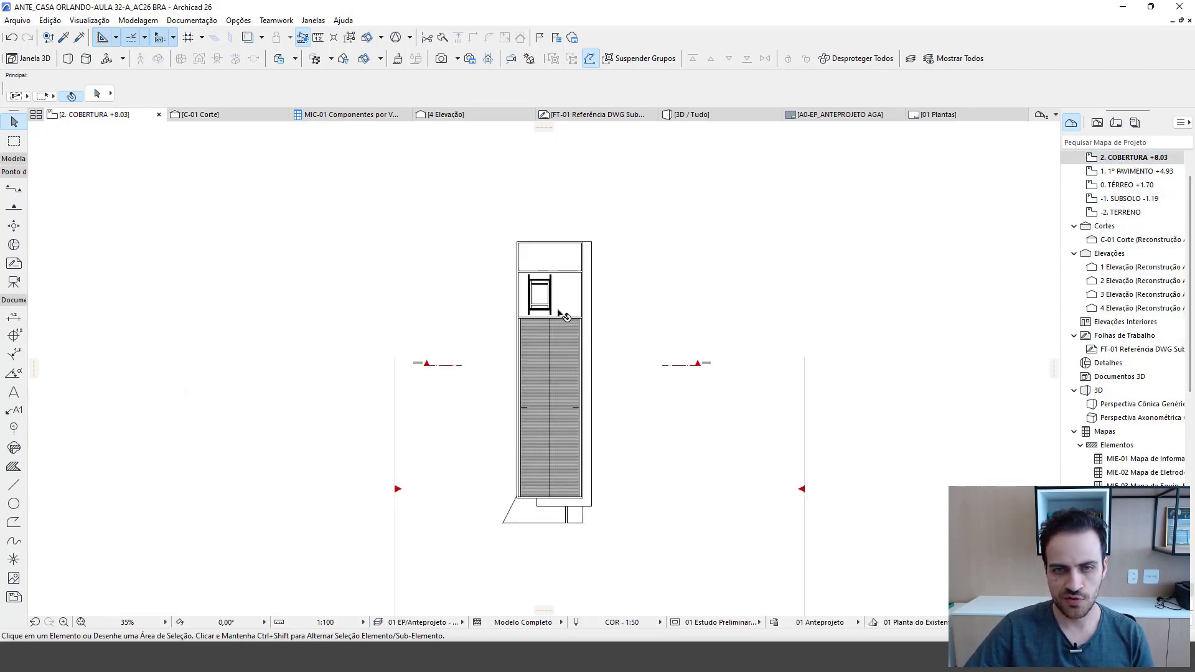
scroll(562, 315, up, 4)
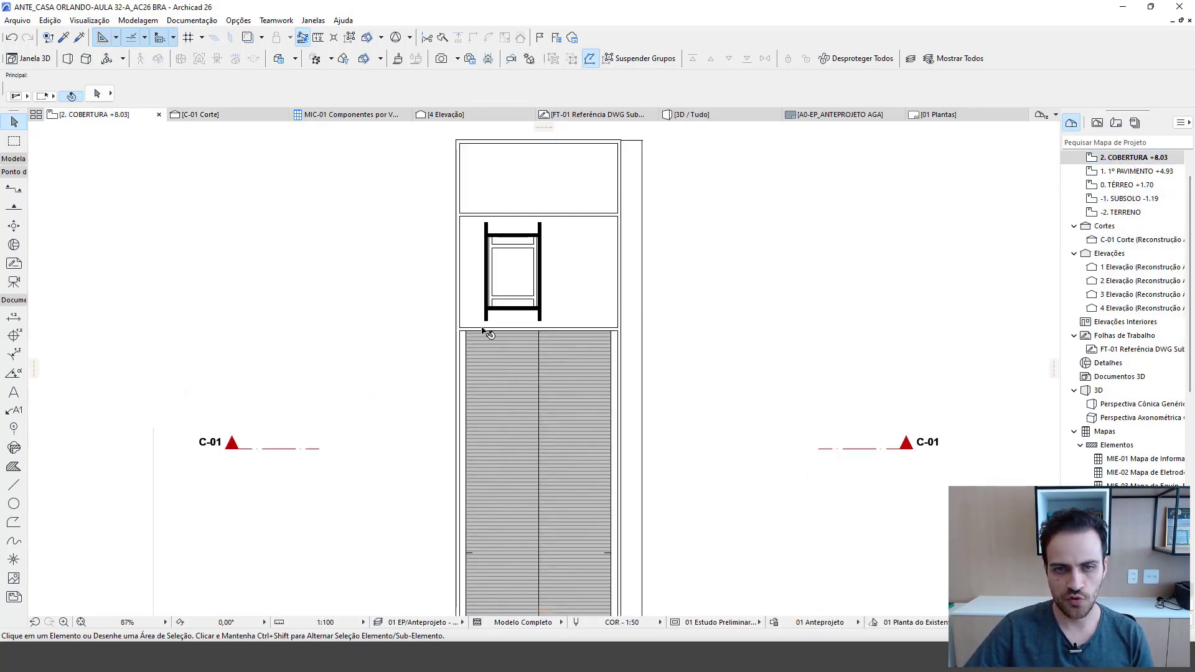
click(241, 450)
drag(328, 400, 695, 519)
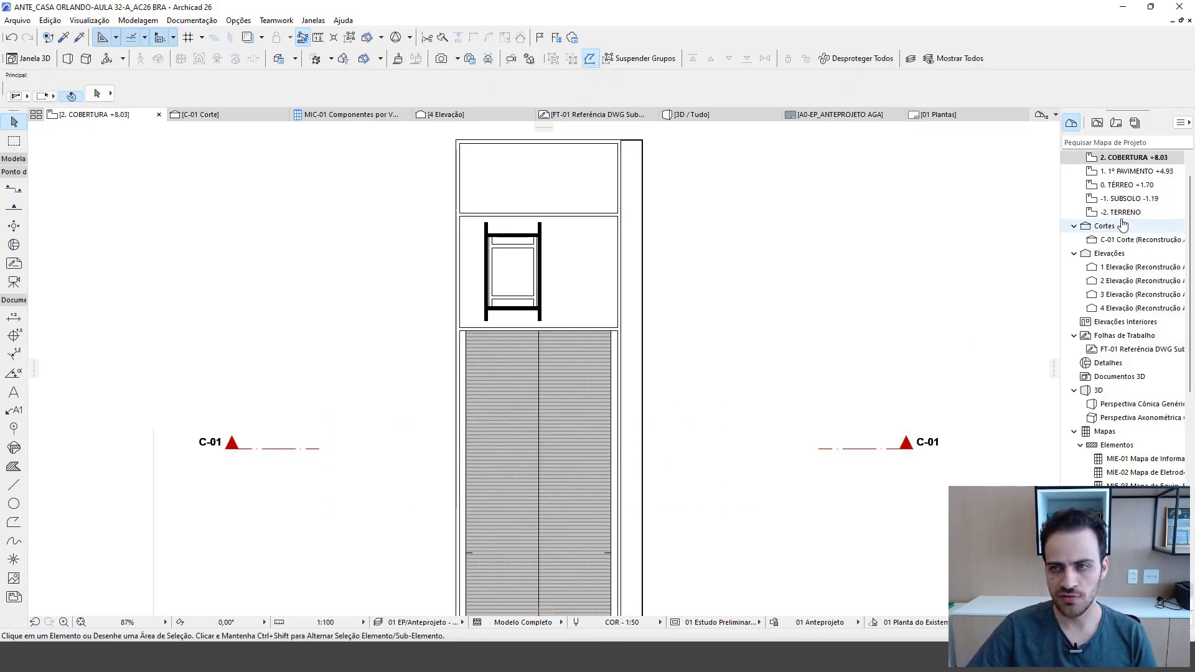
click(1128, 172)
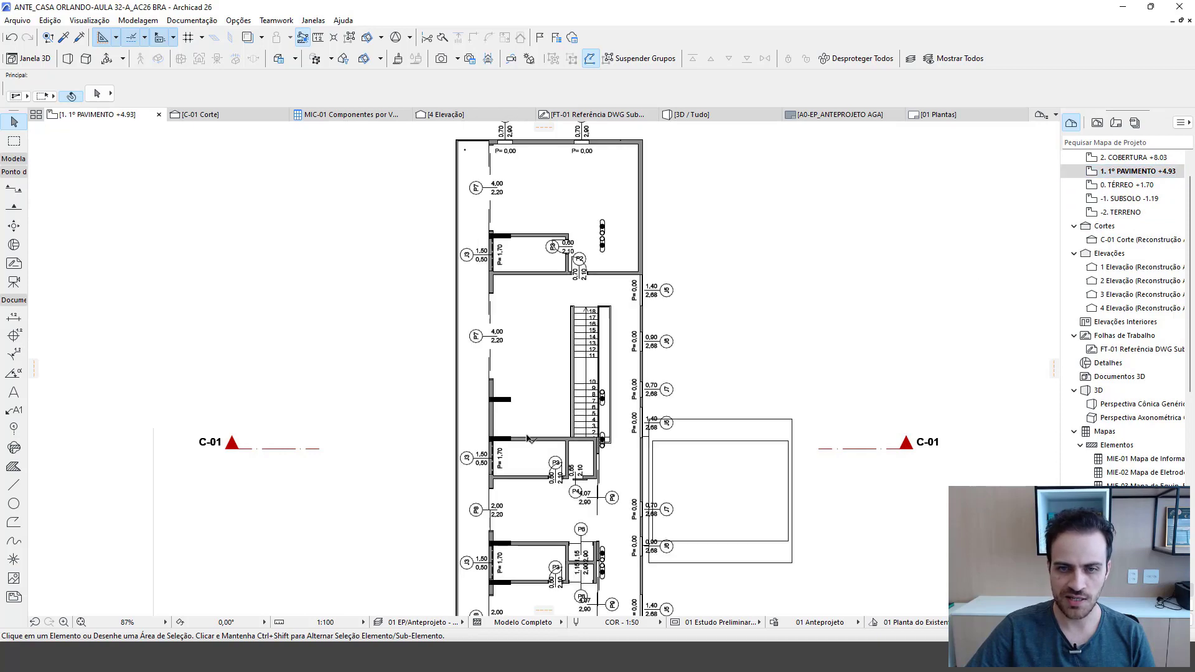
click(1110, 189)
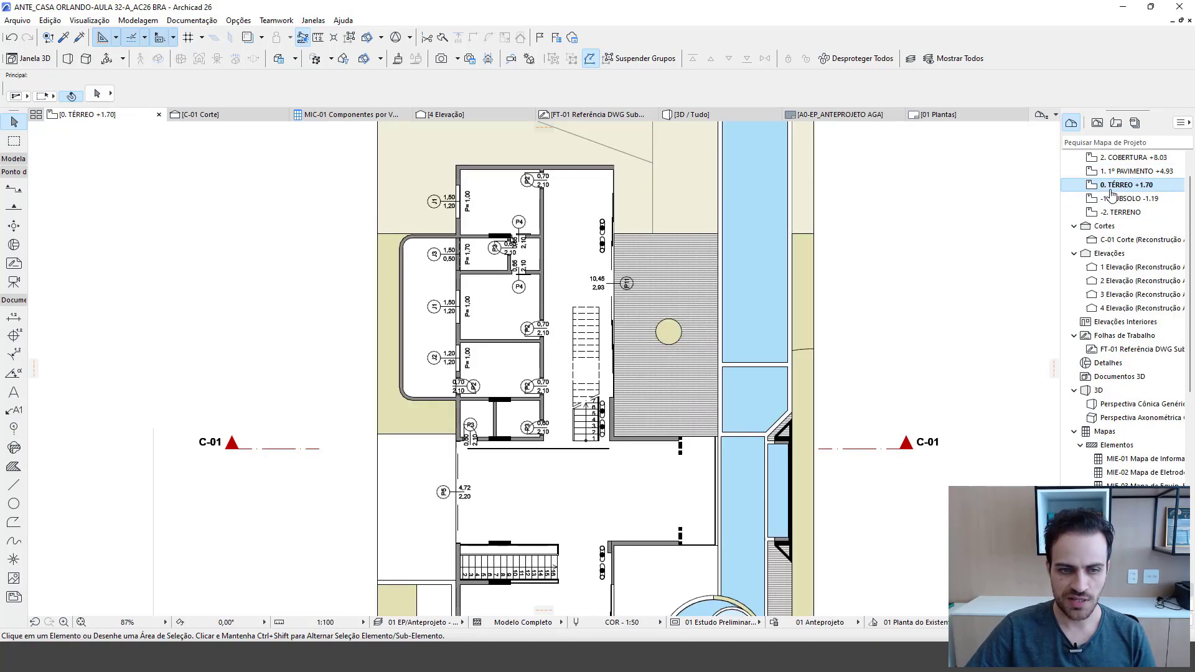
scroll(604, 453, up, 5)
click(605, 449)
scroll(631, 465, down, 3)
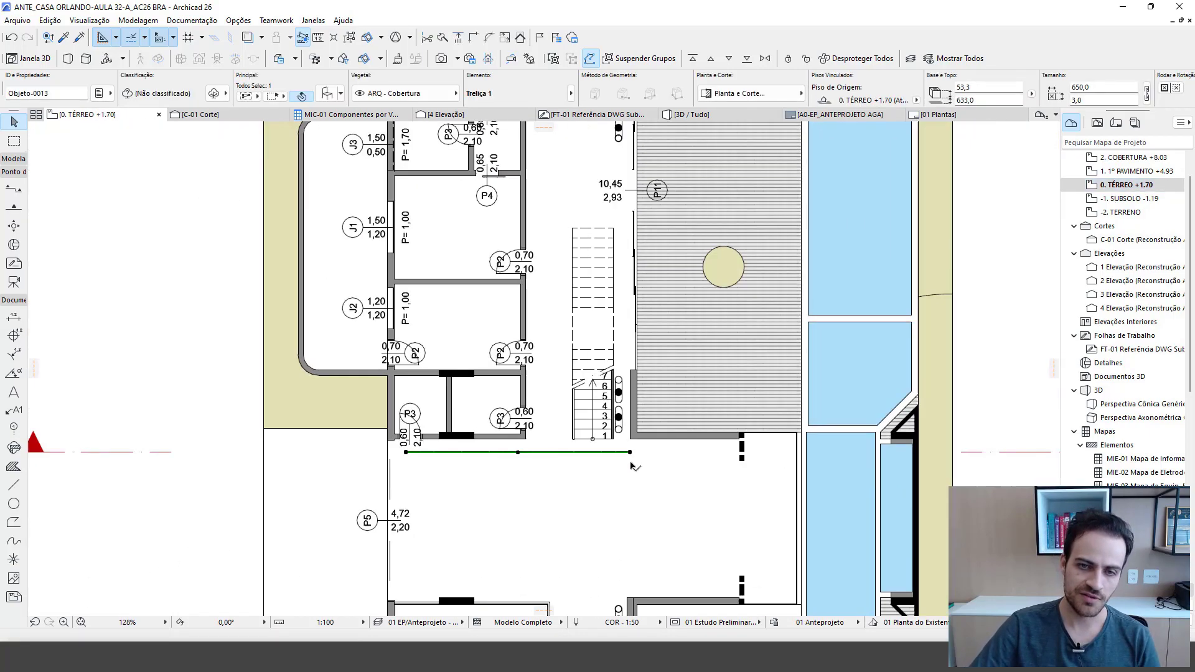
- Set the selected truss's home story to 2. COBERTURA +8.03 and its base height relative to project zero to 803
scroll(631, 465, down, 1)
scroll(631, 465, up, 4)
scroll(633, 464, down, 2)
scroll(632, 463, up, 1)
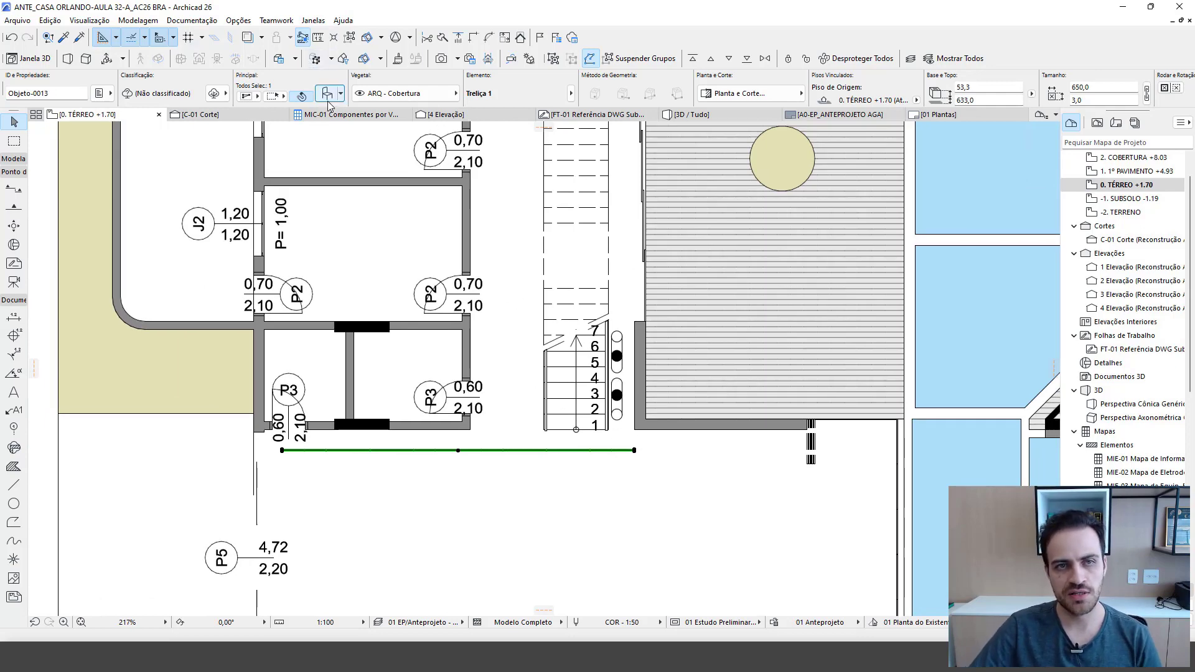
key(ctrl+t)
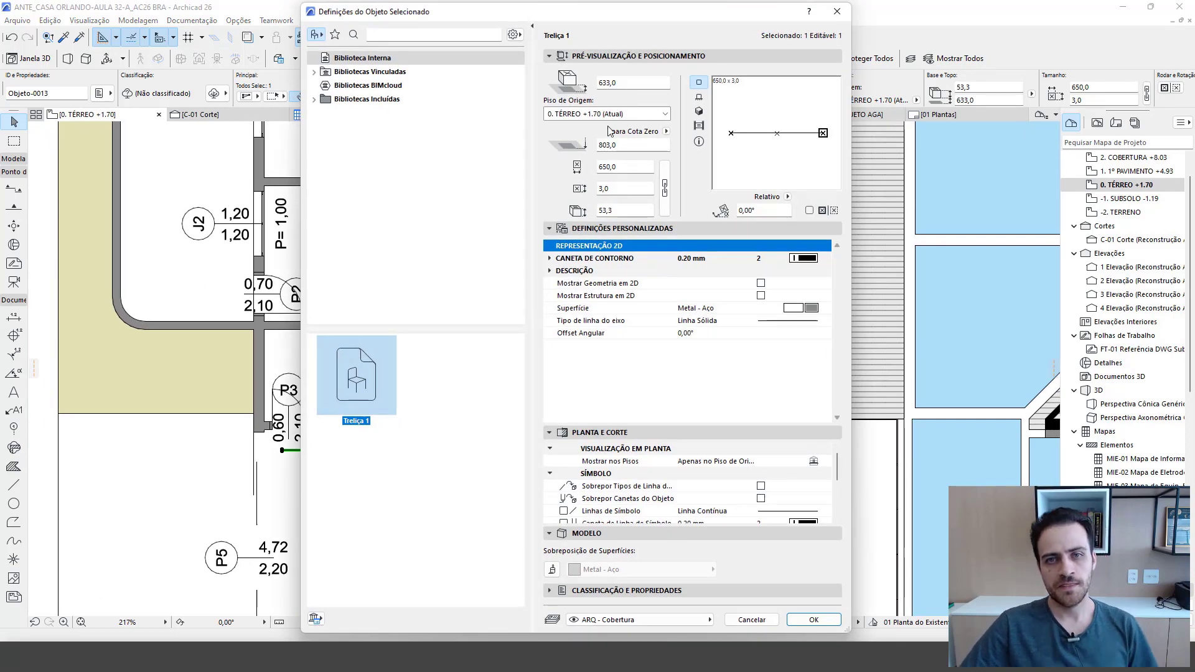
click(635, 147)
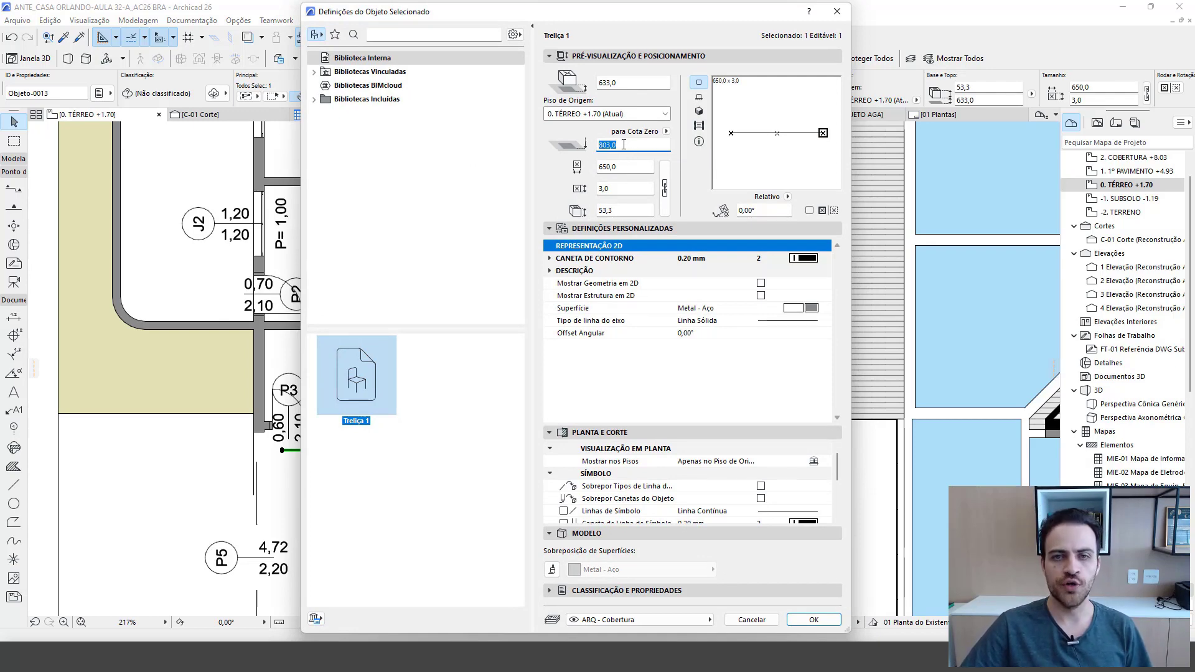
click(600, 114)
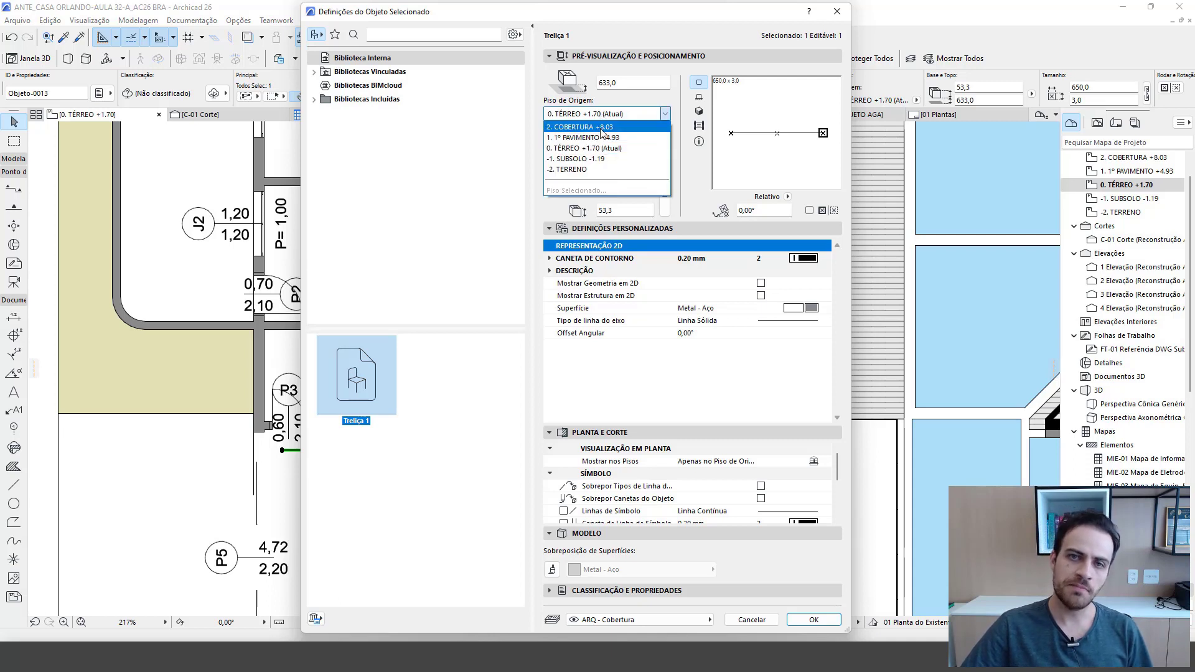
click(601, 128)
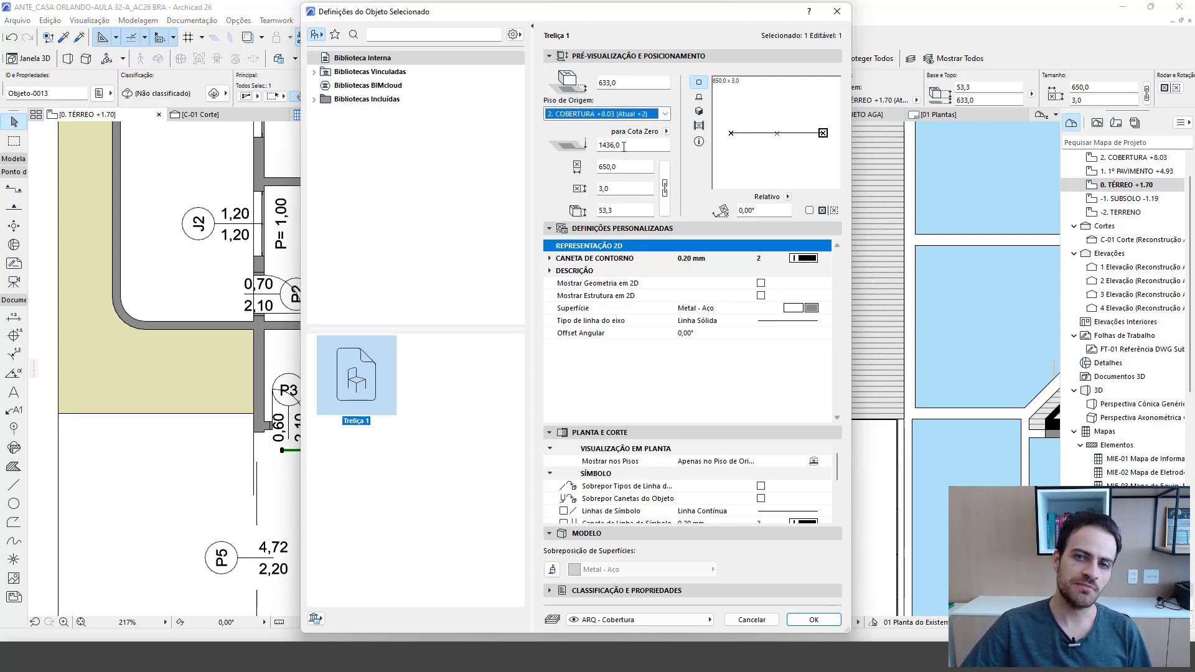
click(624, 146)
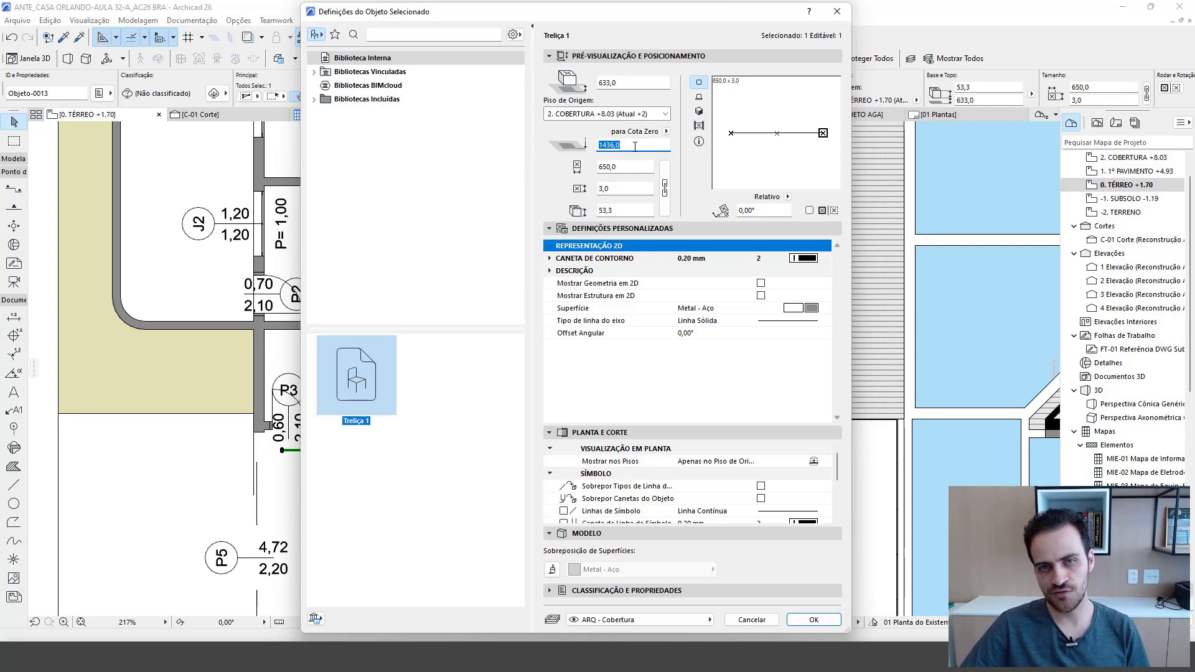
key(BackSpace)
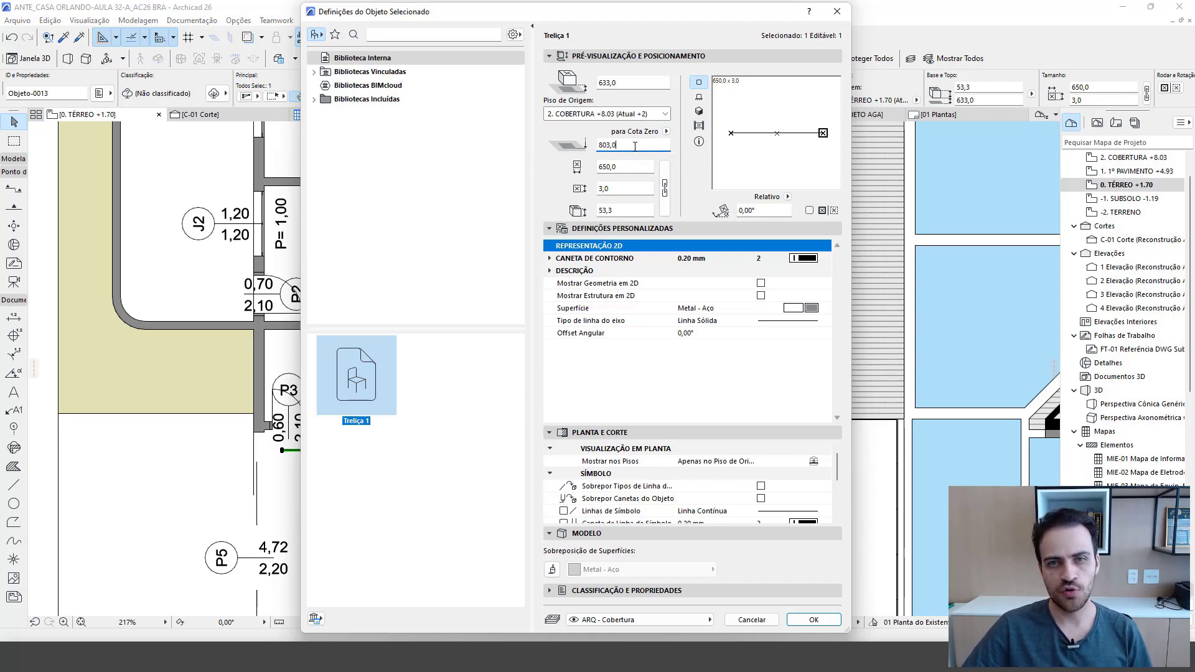
click(822, 620)
- Move the truss in the 2. COBERTURA plan by about 541,4 at 90° to the end of the roof beside the water tank area
scroll(479, 396, down, 5)
key(ctrl+Up)
key(ctrl+Up)
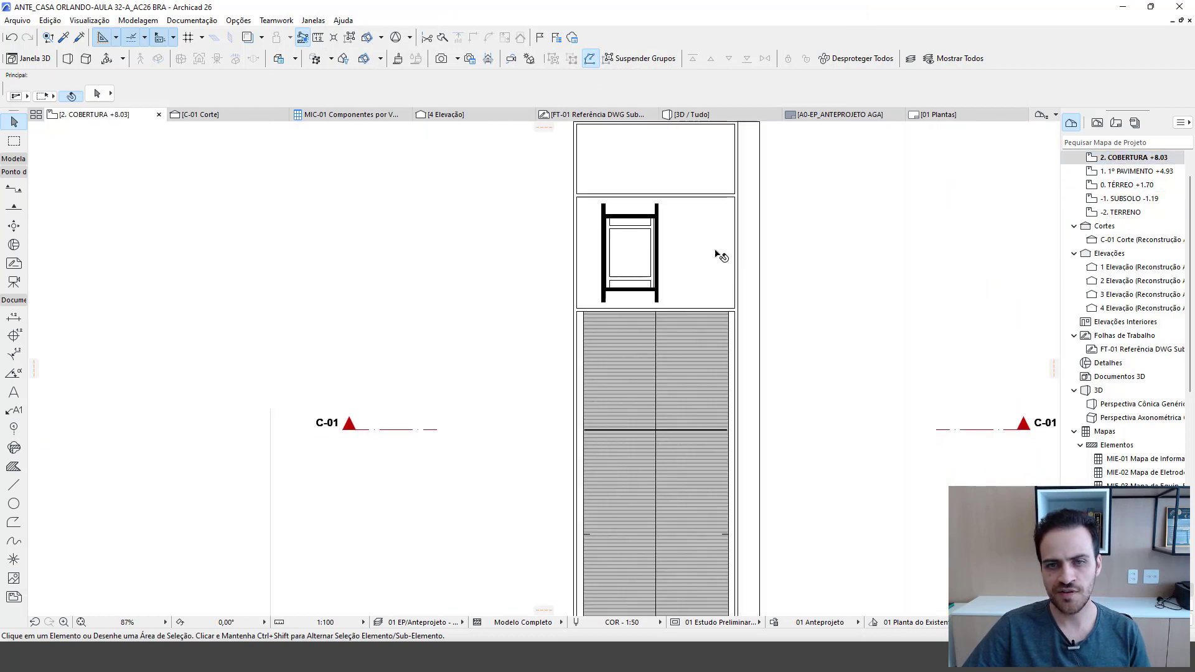
scroll(588, 429, up, 6)
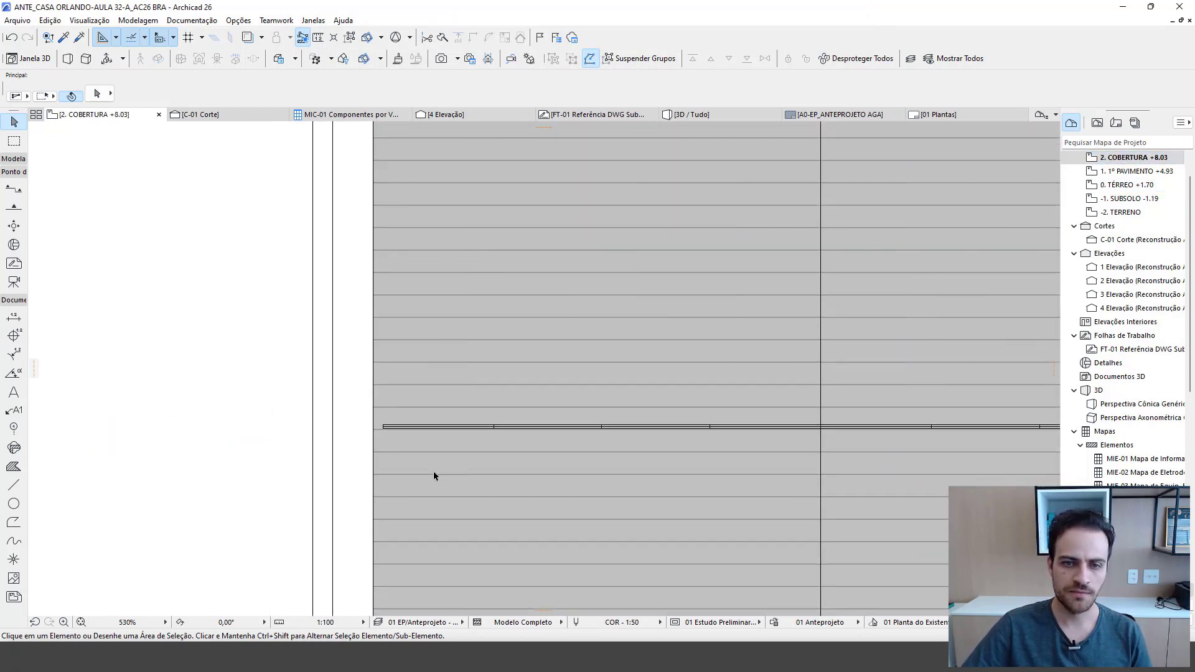
click(383, 426)
scroll(396, 483, down, 4)
scroll(618, 465, up, 5)
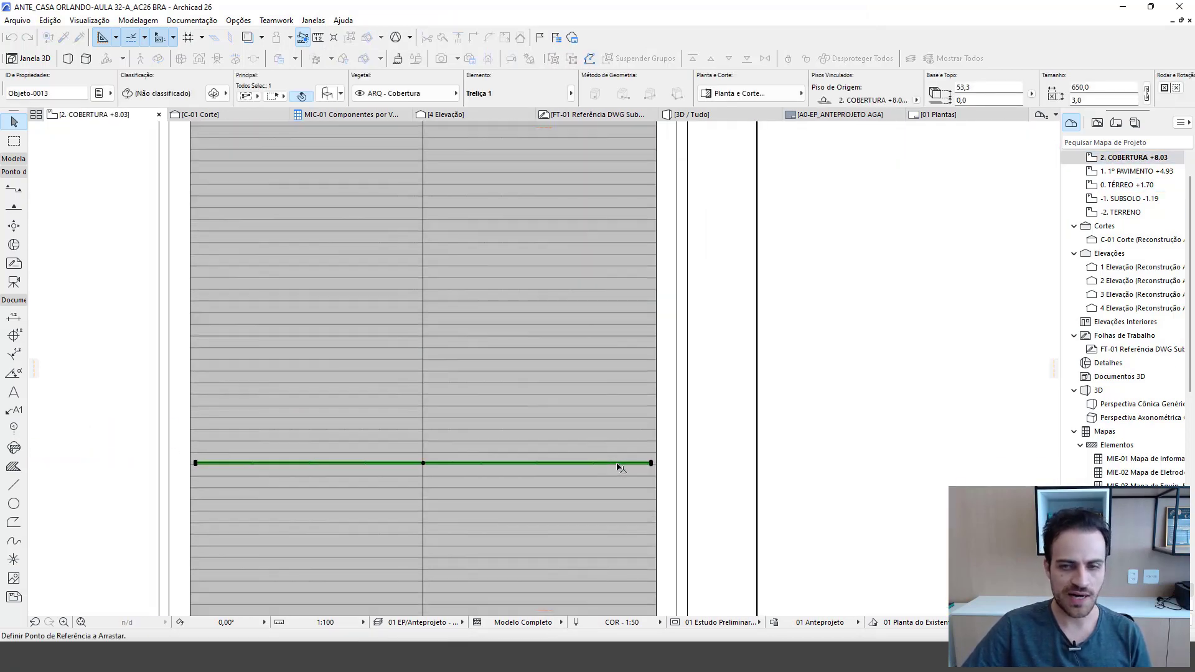
click(688, 408)
scroll(679, 448, down, 4)
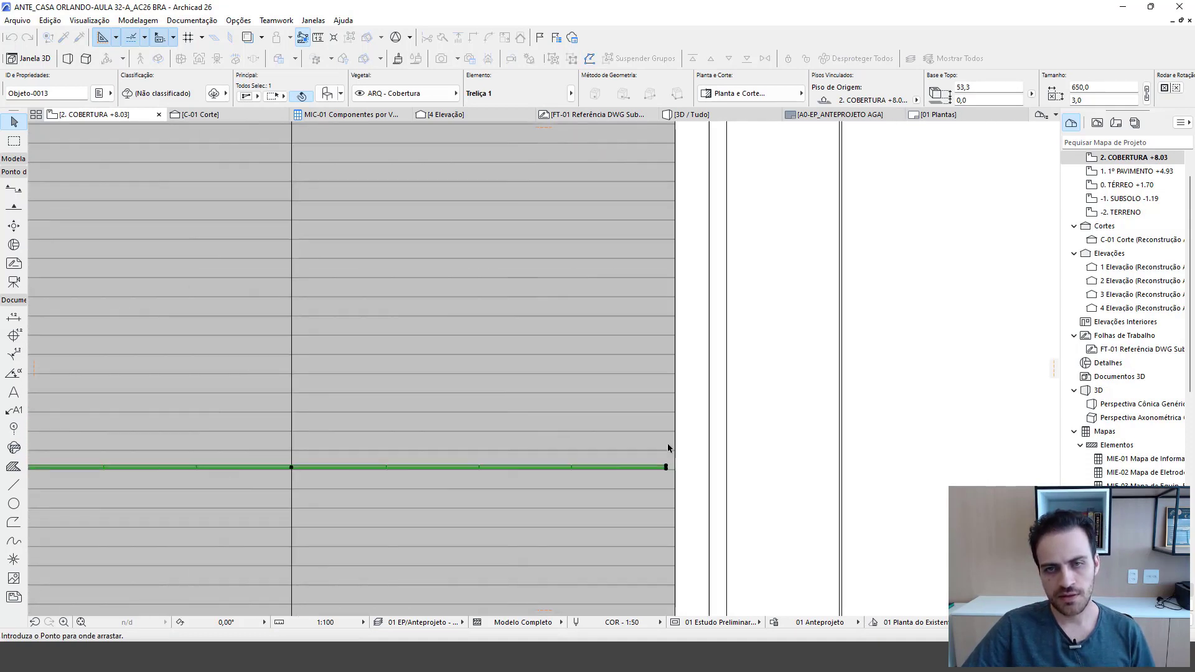
scroll(685, 186, up, 4)
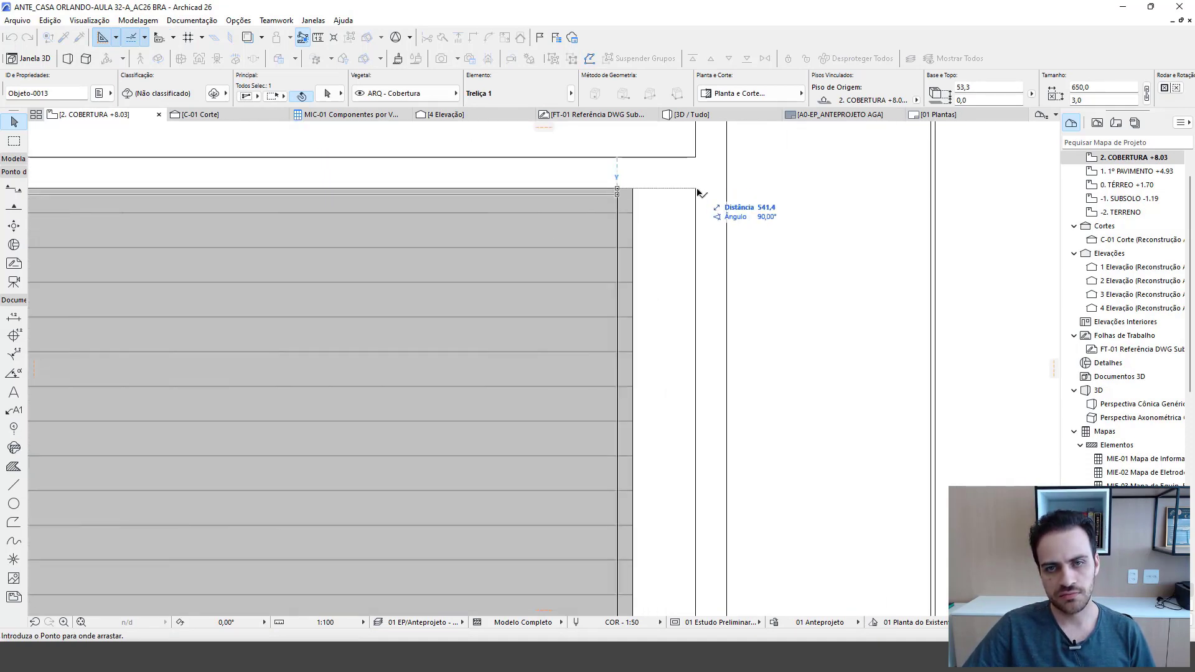
click(618, 193)
scroll(607, 199, up, 4)
key(Escape)
scroll(647, 297, down, 5)
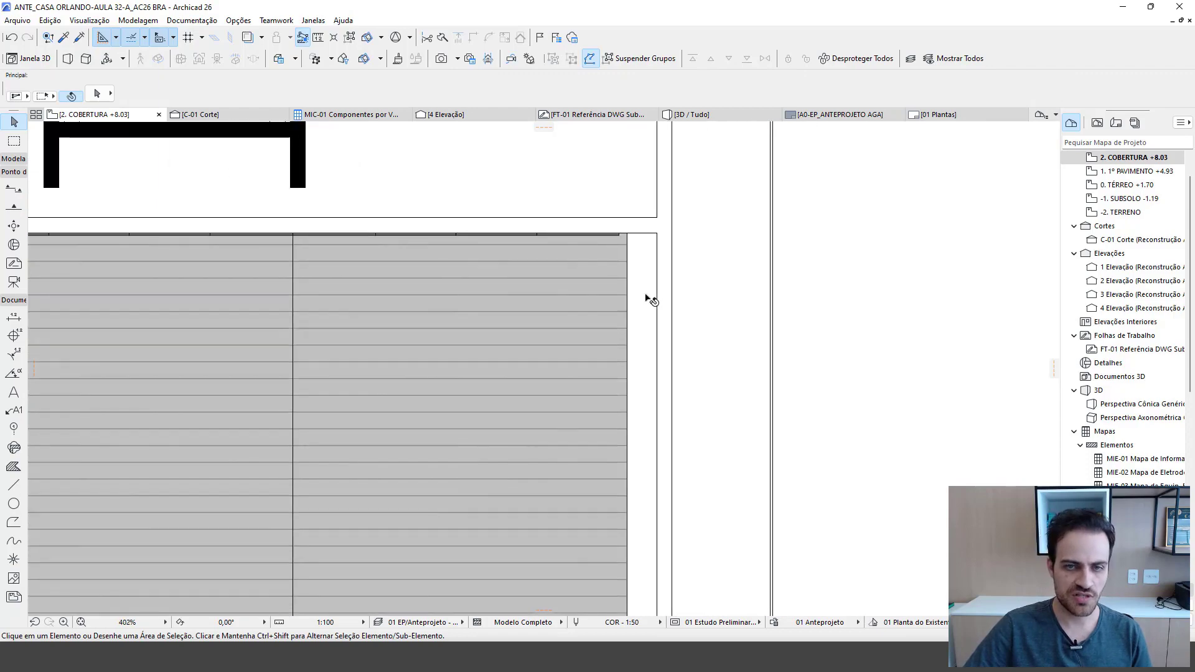
- Examine the truss beneath the corrugated roof in the 3D perspective, including its members and contact with the slab
key(F3)
scroll(515, 371, up, 4)
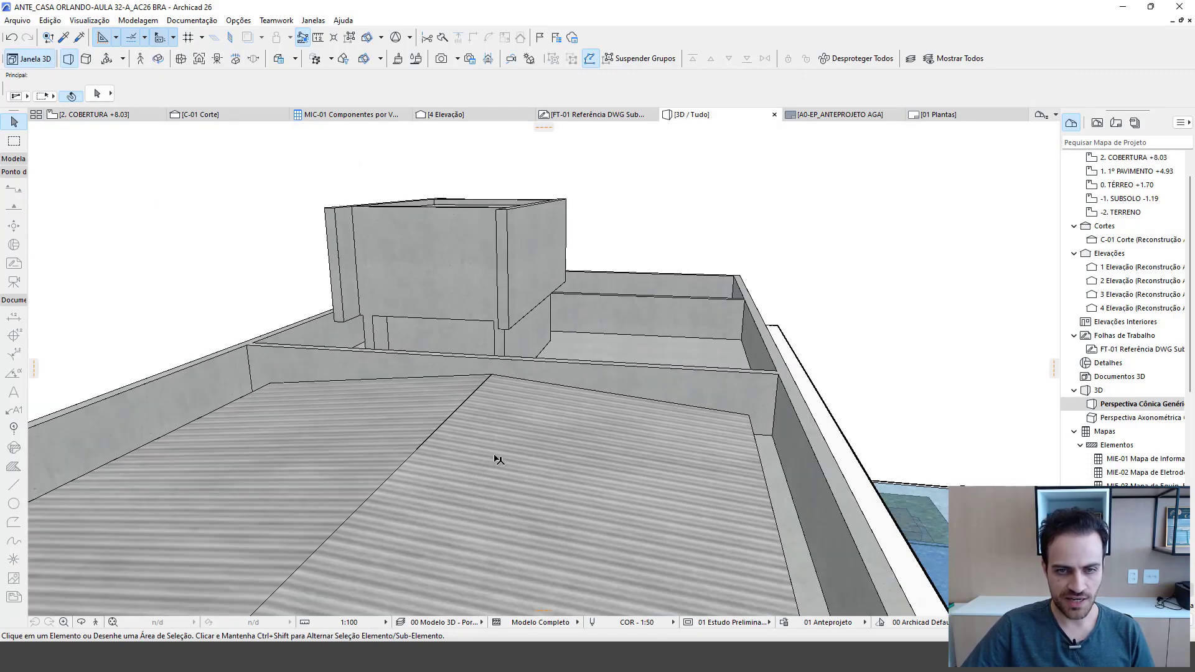
key(F5)
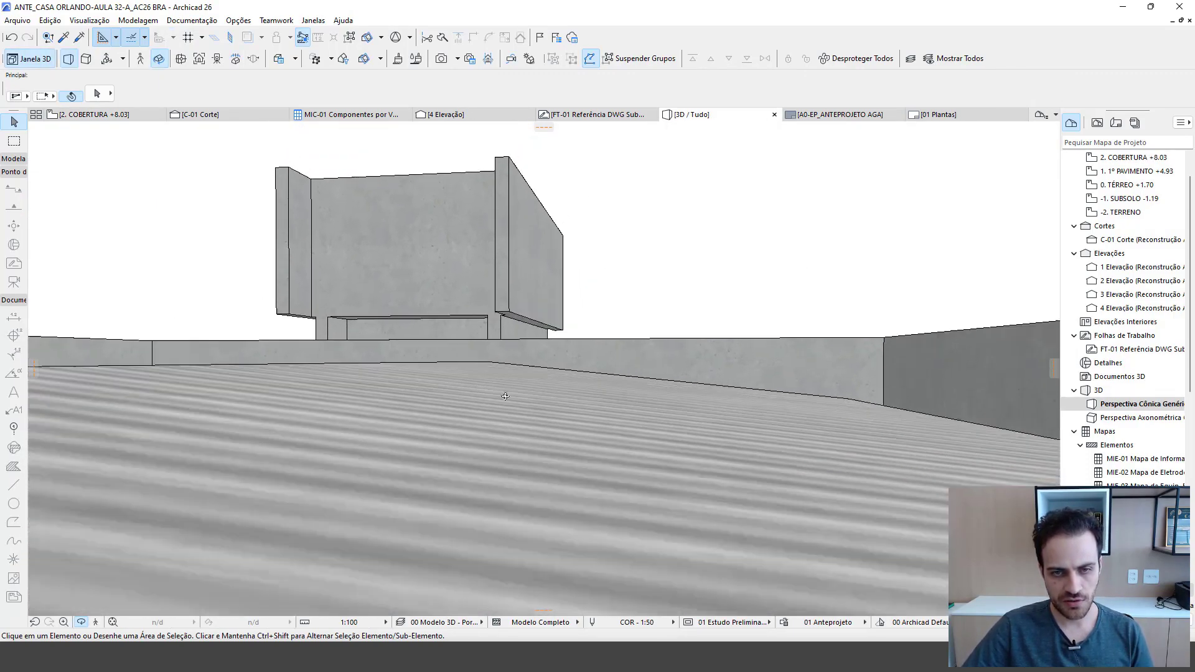
key(Up)
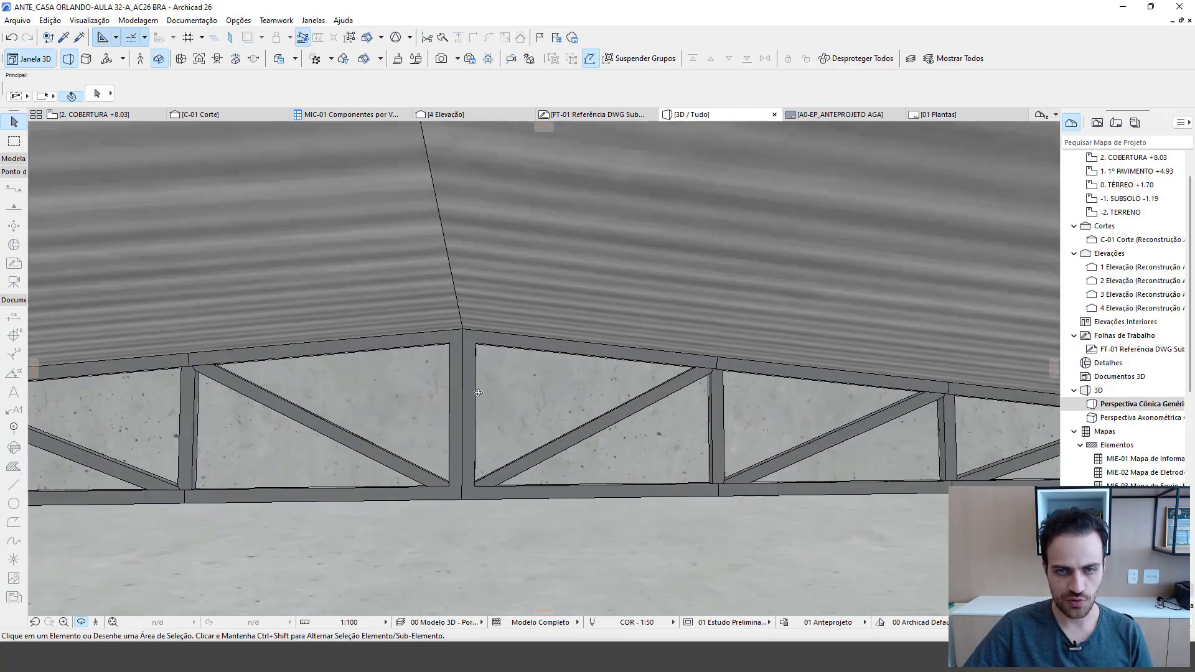
key(Down)
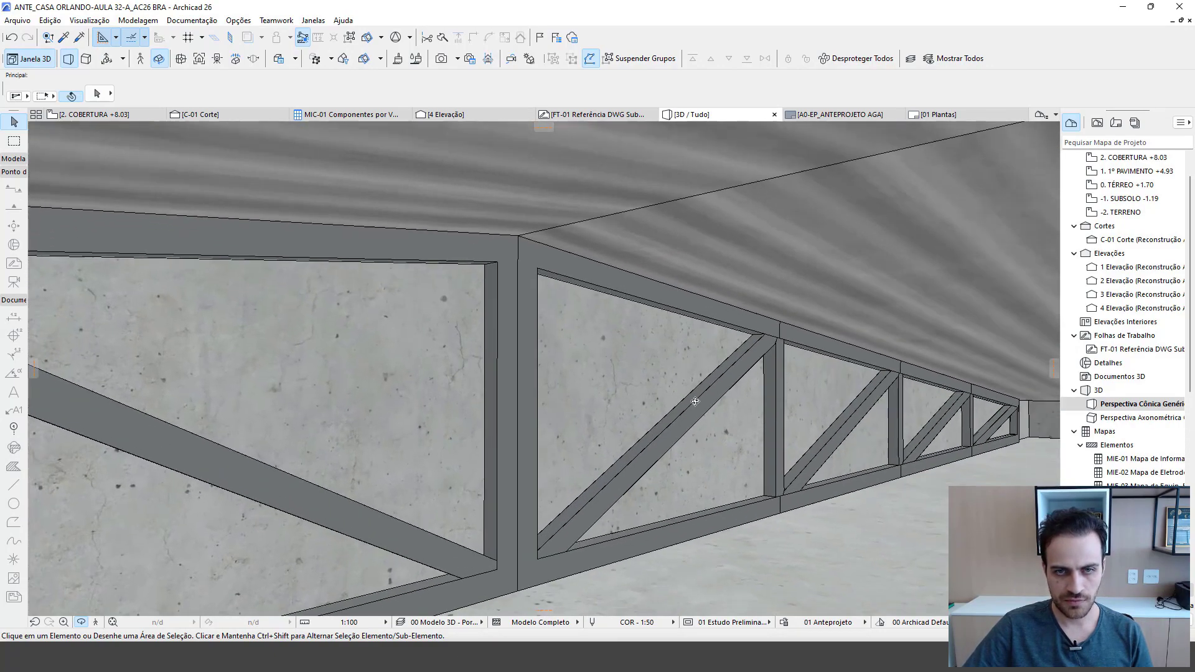
mouse_move(359, 379)
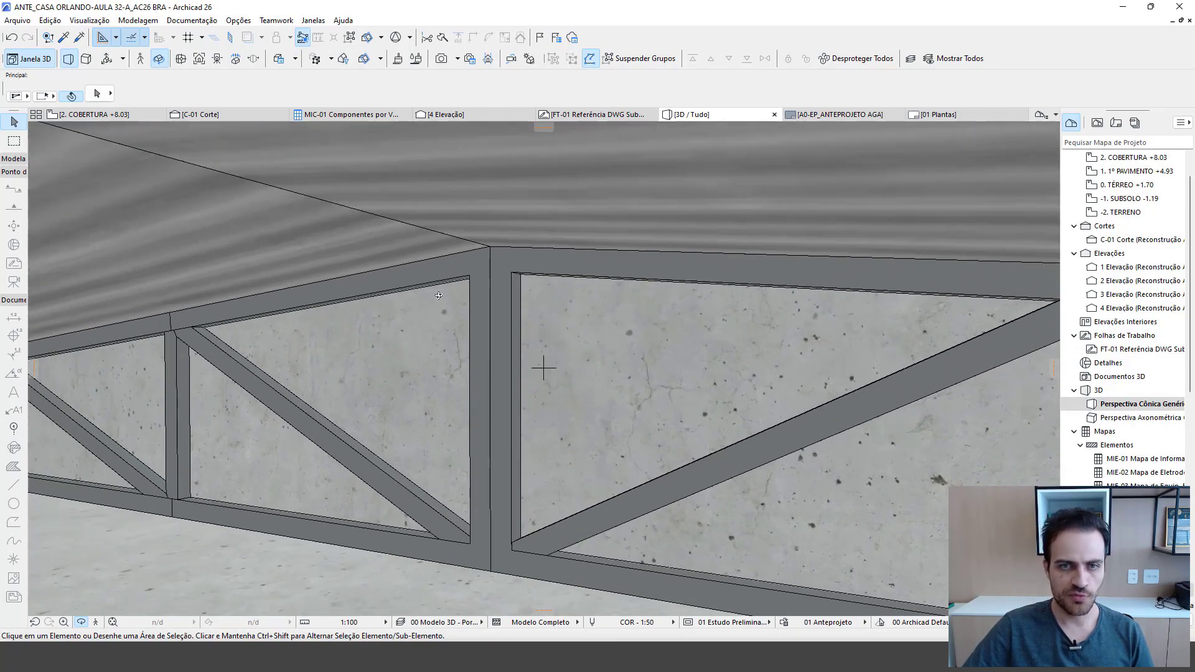
key(Right)
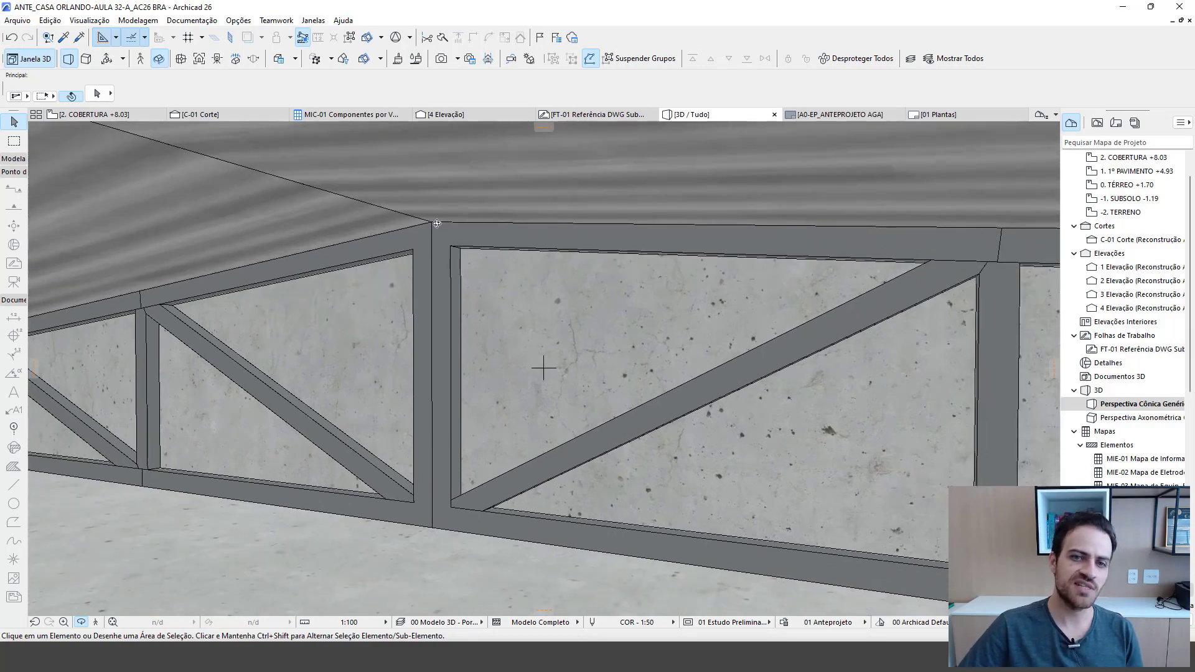
scroll(486, 251, down, 5)
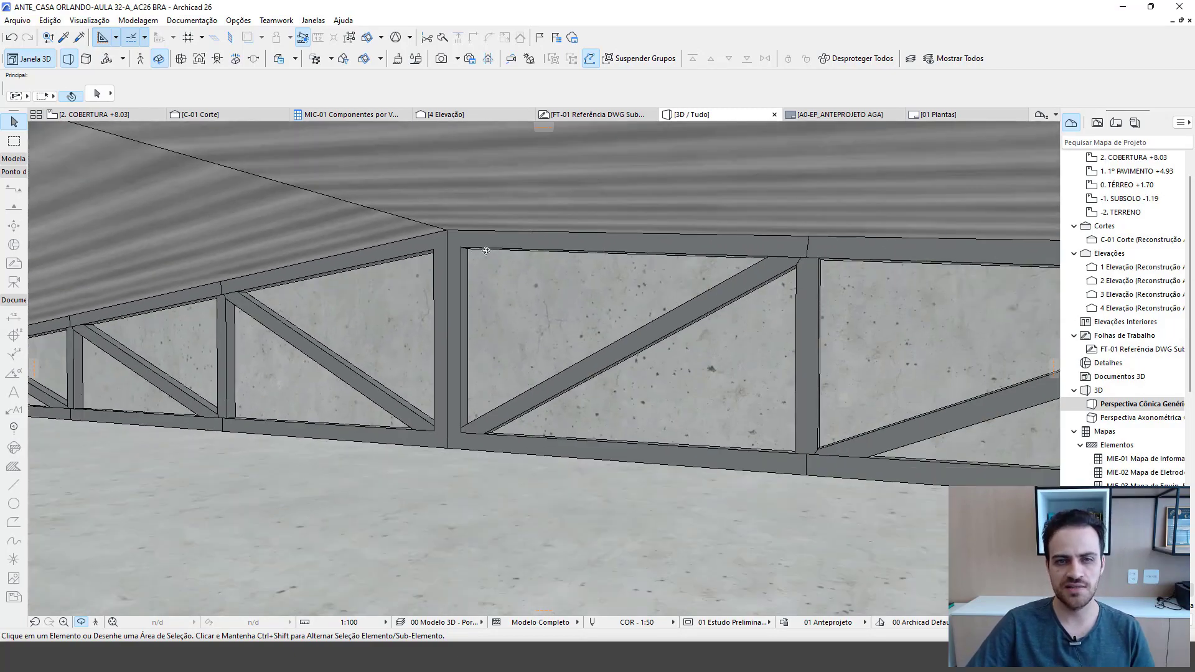
- Select the truss in the 2. COBERTURA plan at the end of the roof beside the water tank area
drag(495, 283, 488, 358)
scroll(563, 356, down, 8)
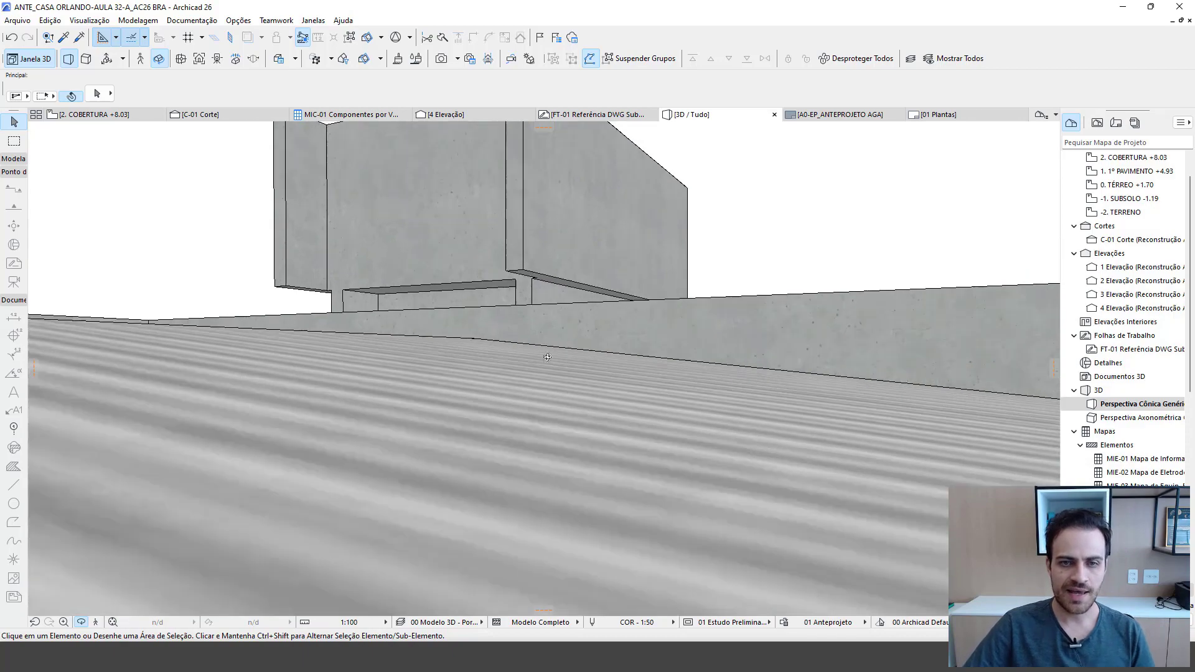
scroll(682, 354, down, 10)
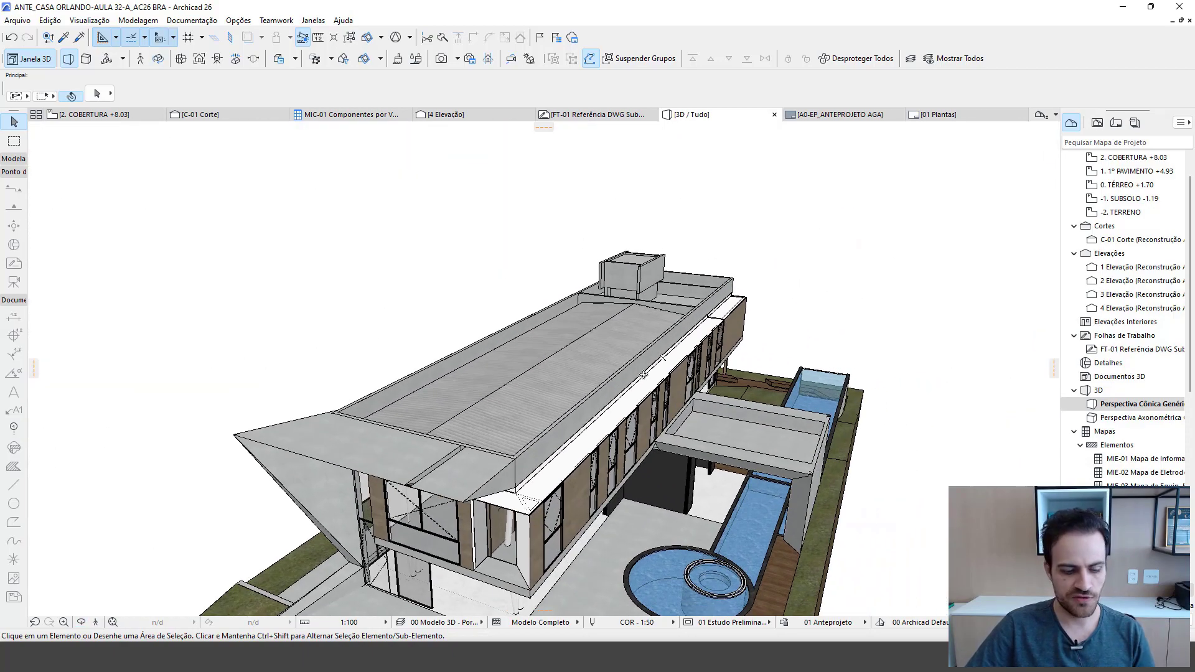
key(F2)
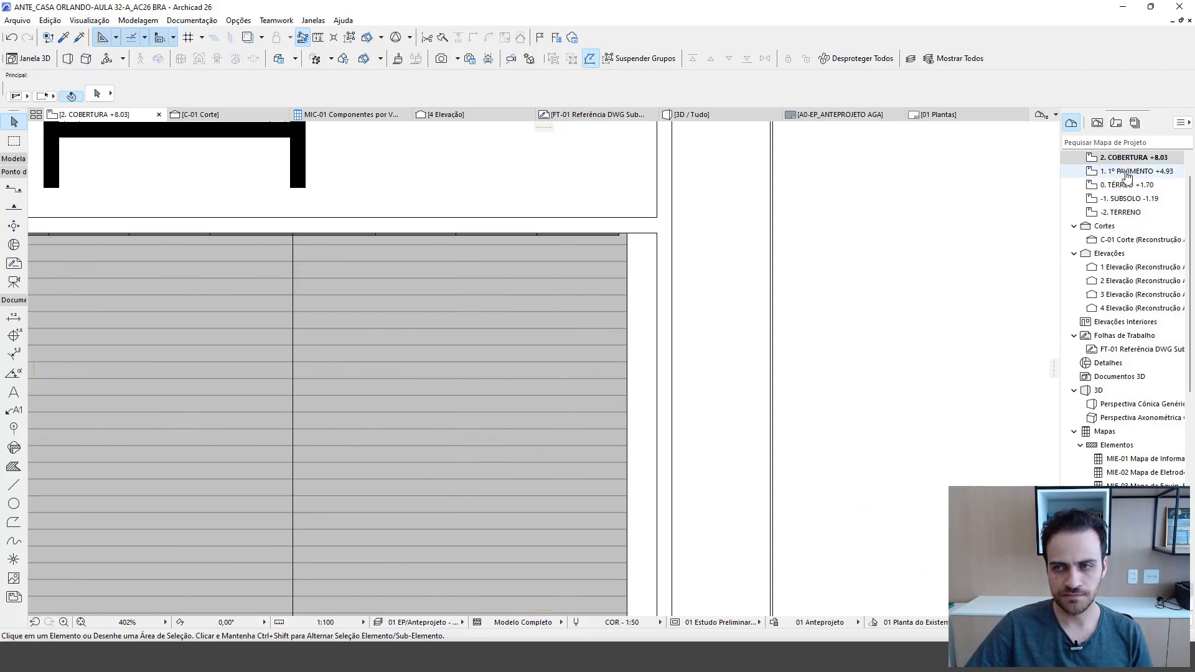
scroll(1111, 311, up, 1)
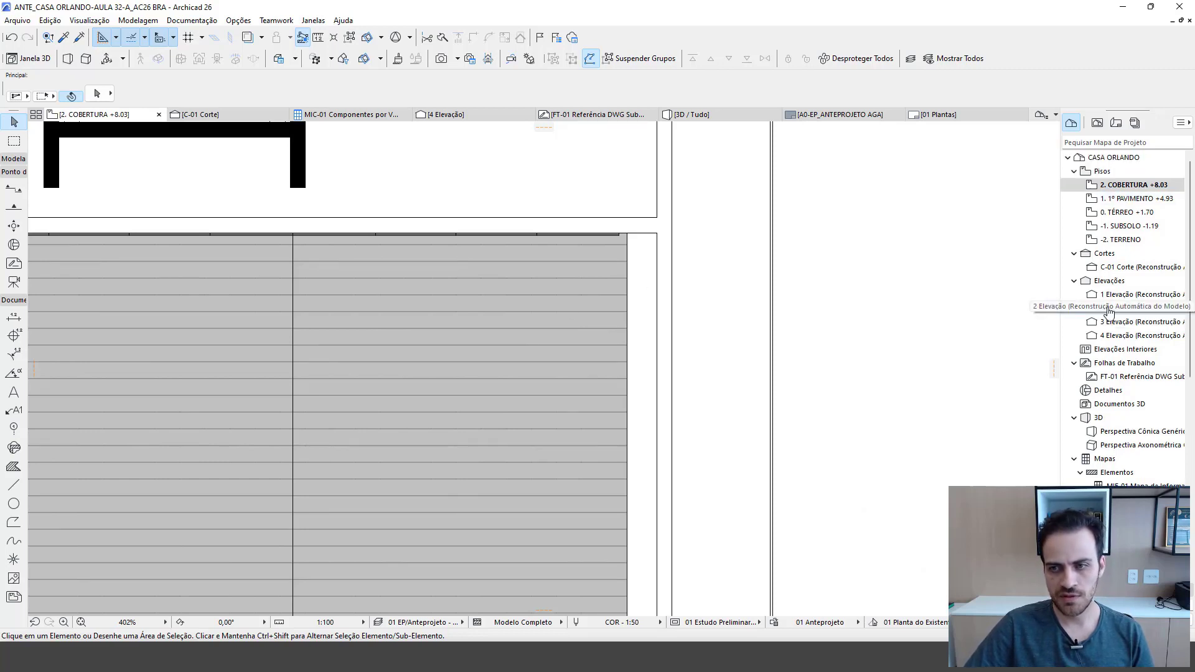
click(618, 238)
scroll(622, 249, down, 2)
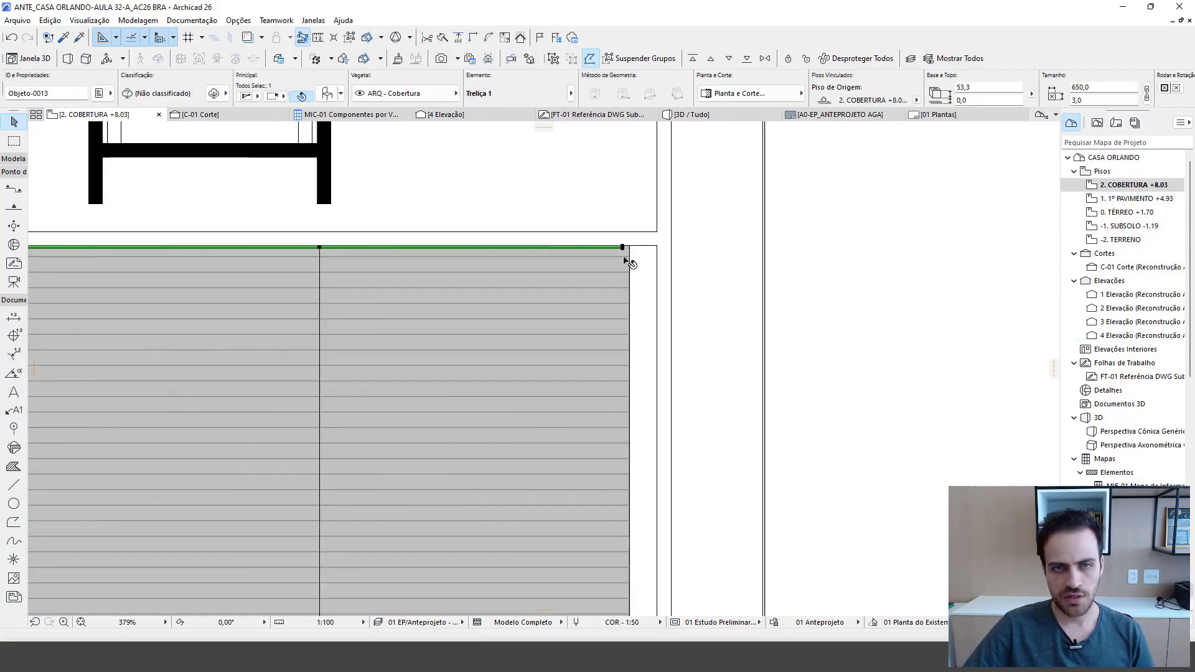
scroll(626, 260, down, 8)
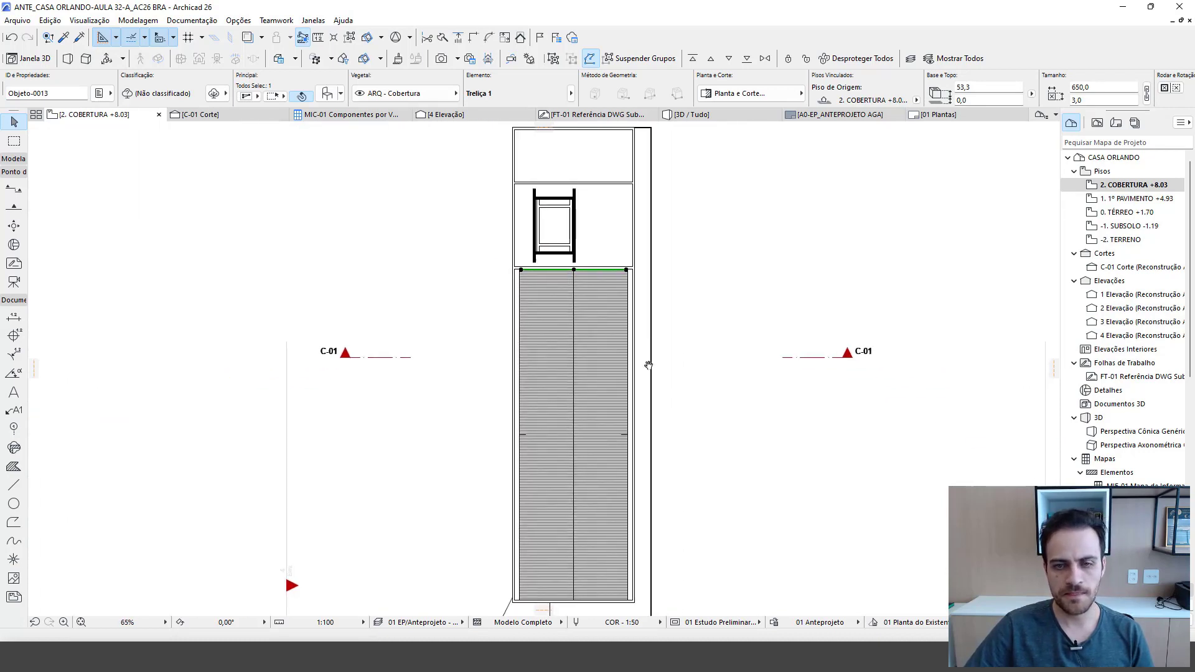
middle_drag(648, 365, 619, 298)
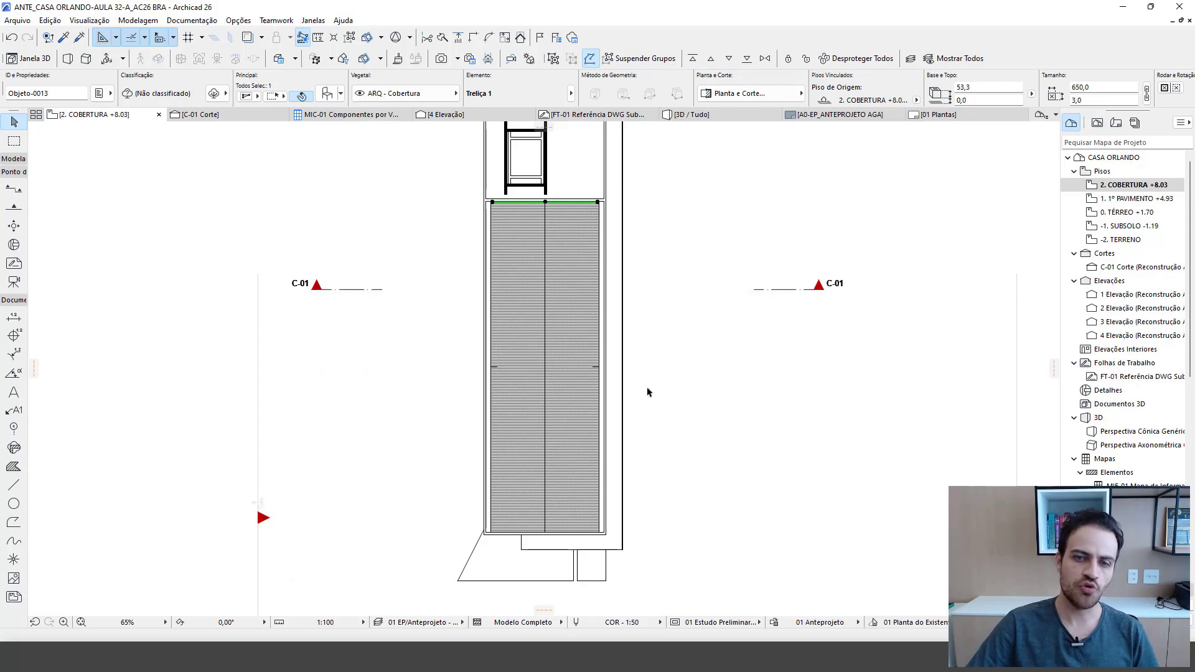
- Set up a drag multiplication of the truss with the Distribuir method, 6 copies and the -1 option off
key(ctrl+u)
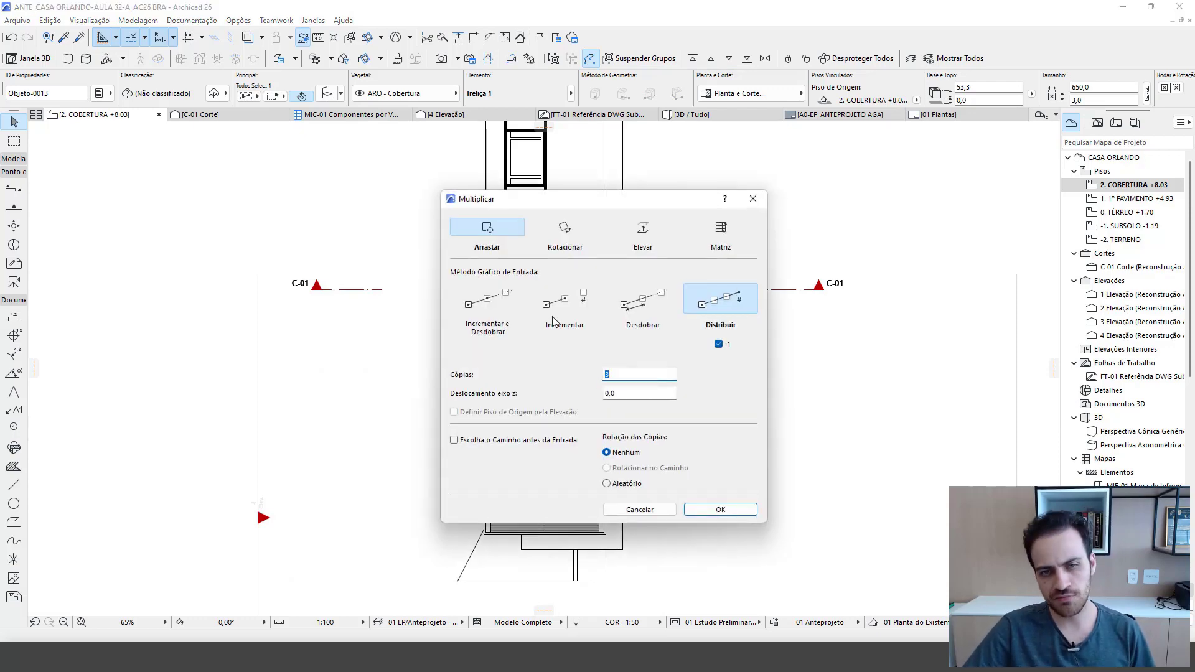
click(566, 303)
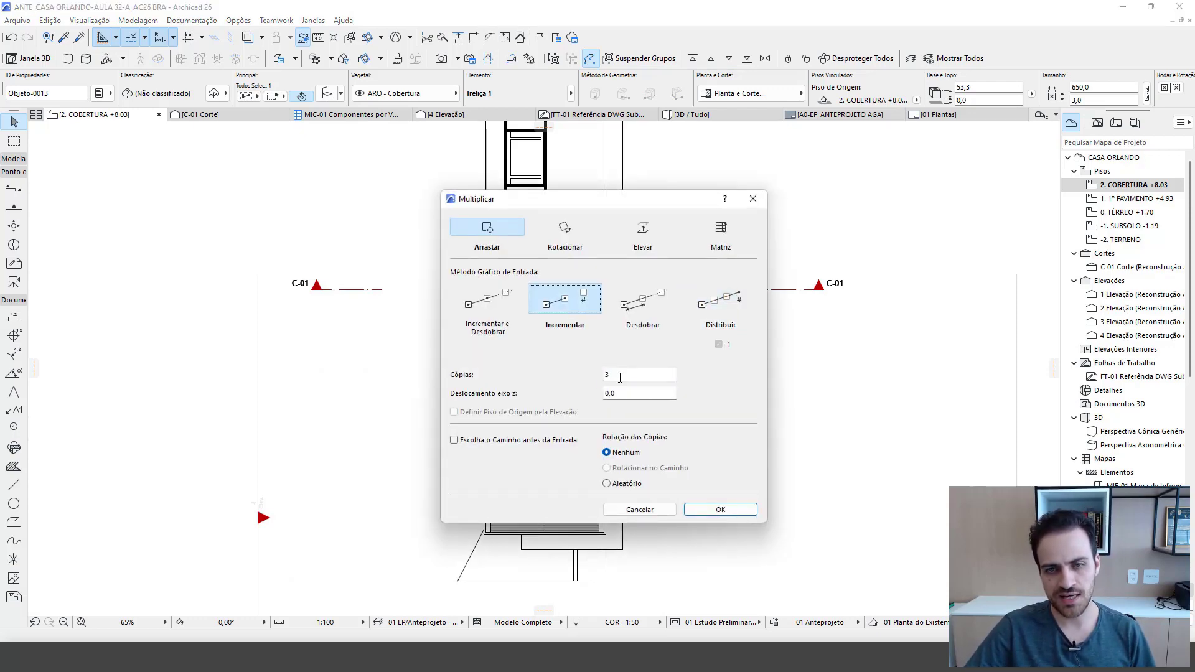
click(702, 312)
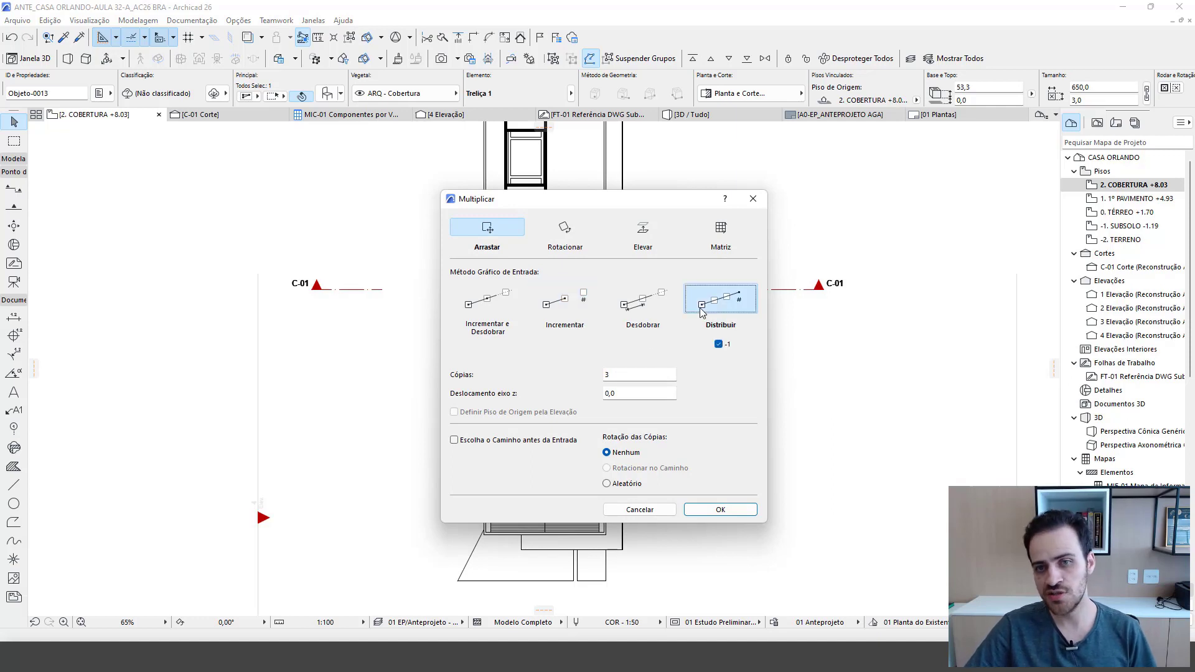
click(719, 345)
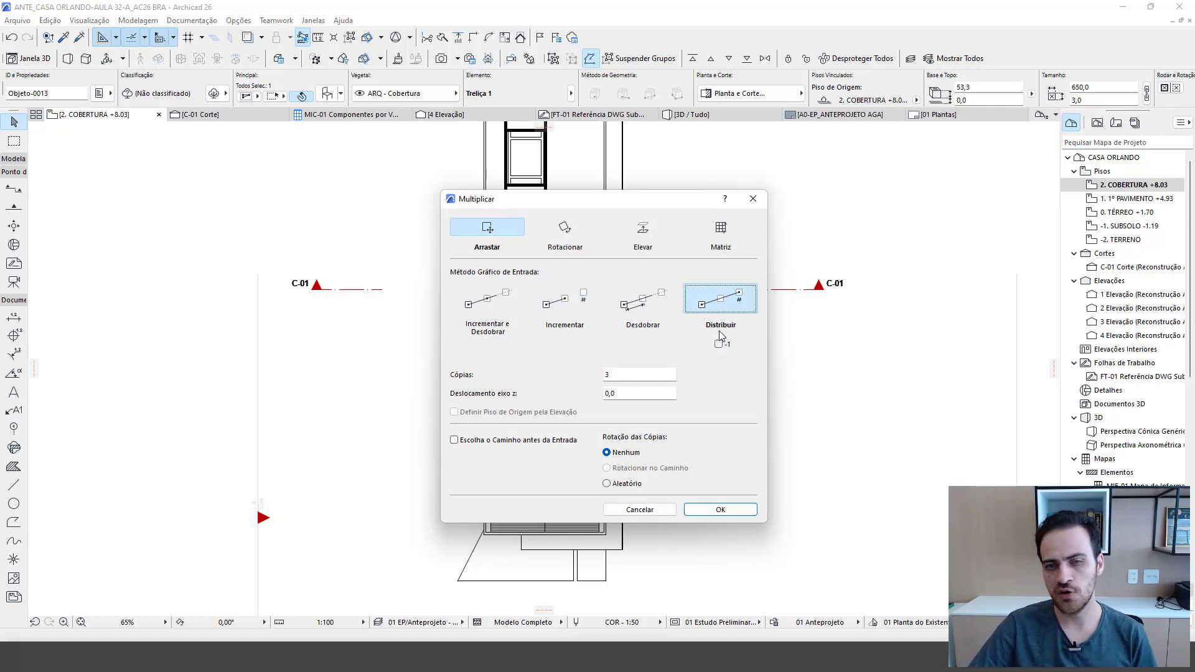
double_click(616, 374)
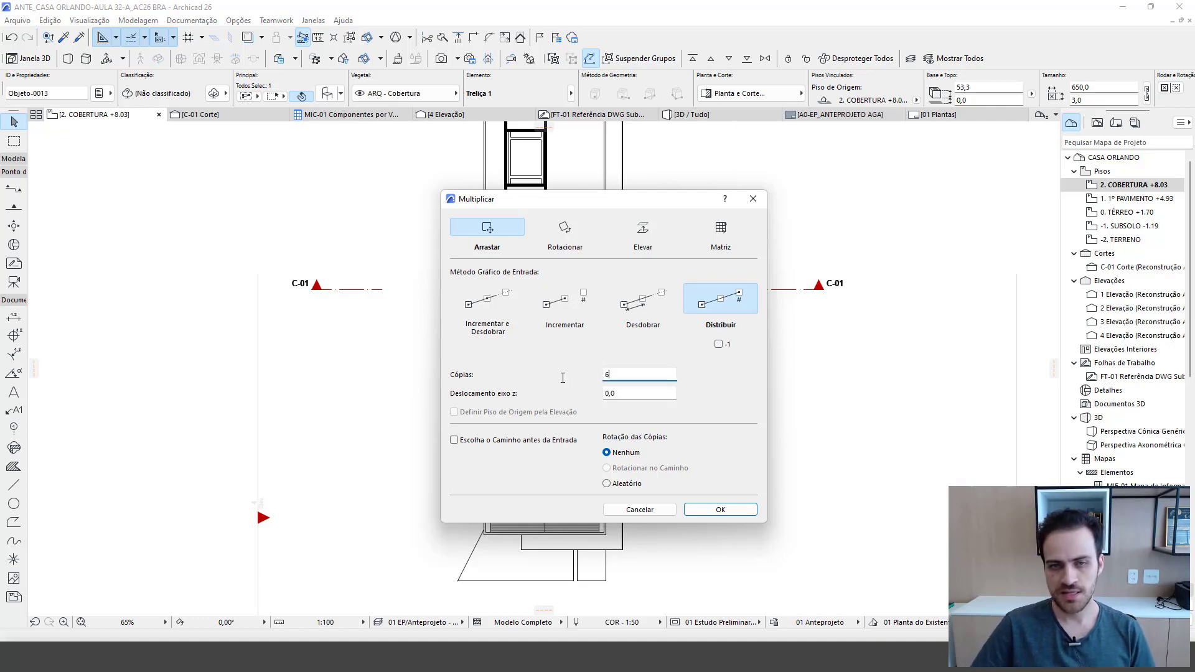
text(6)
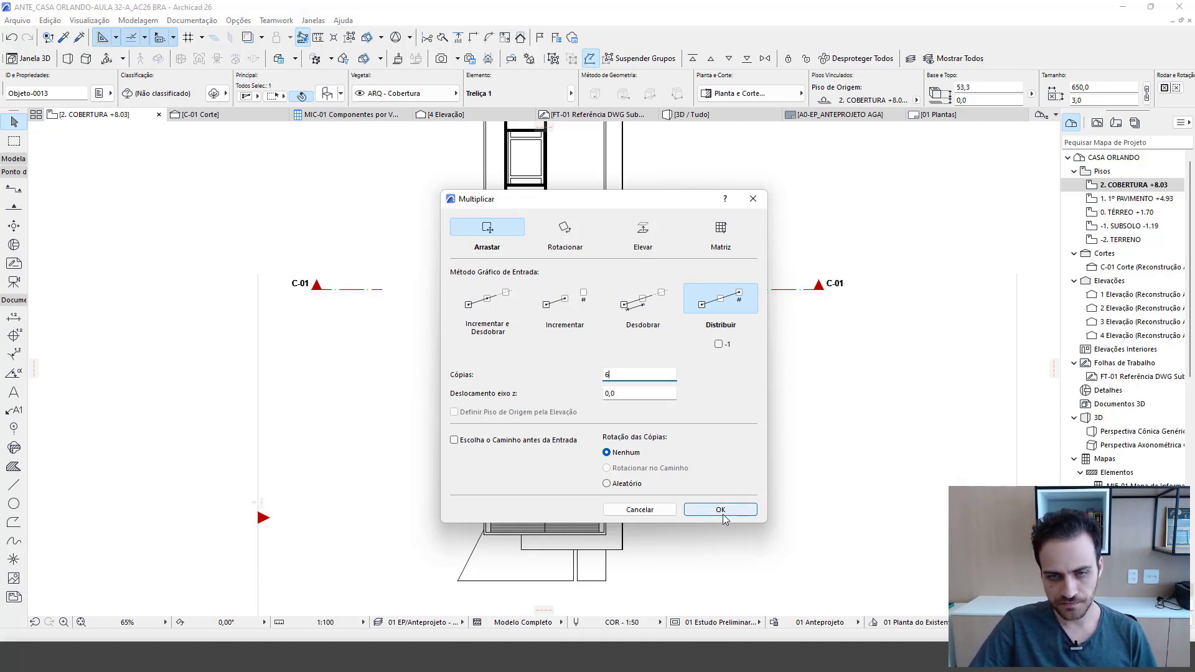
click(722, 515)
- Distribute the truss copies from the truss's outer corner to the opposite end of the corrugated roof, inside the parapet
scroll(585, 226, up, 8)
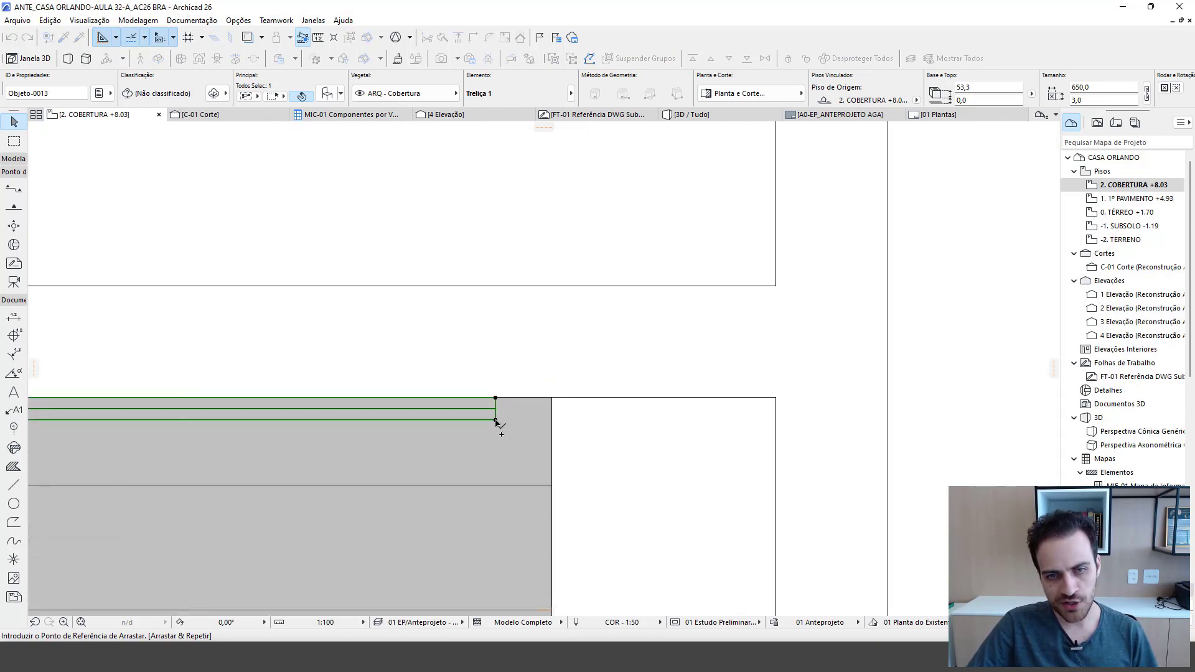
click(496, 421)
scroll(553, 292, down, 5)
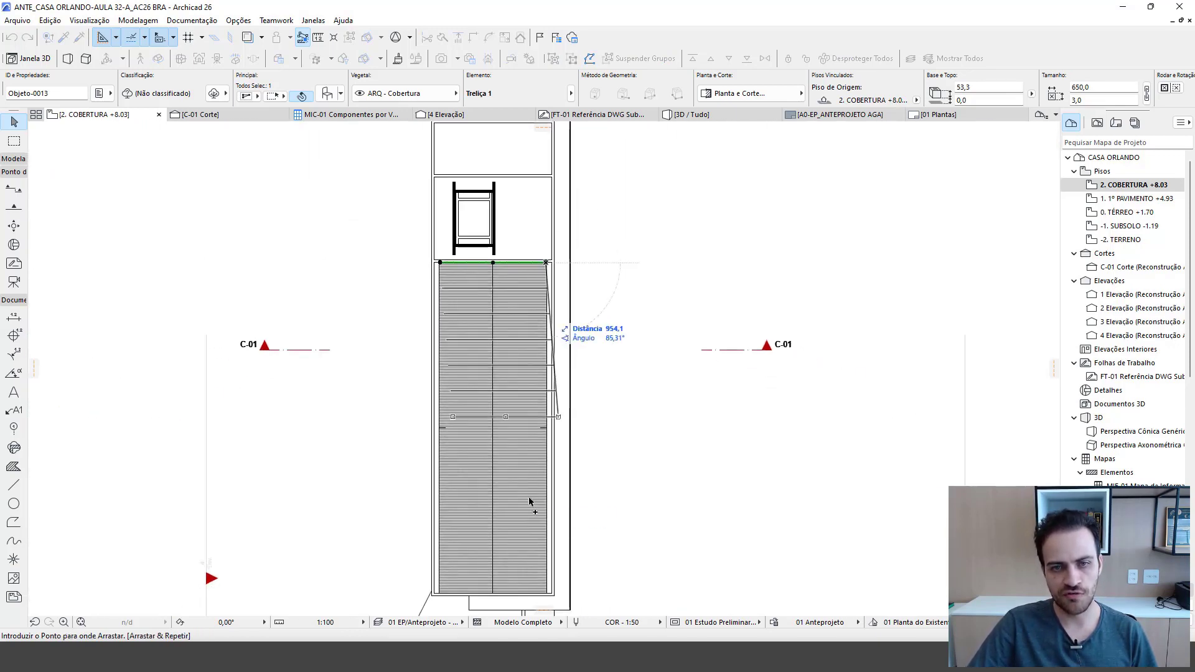
scroll(535, 449, down, 2)
scroll(555, 486, up, 8)
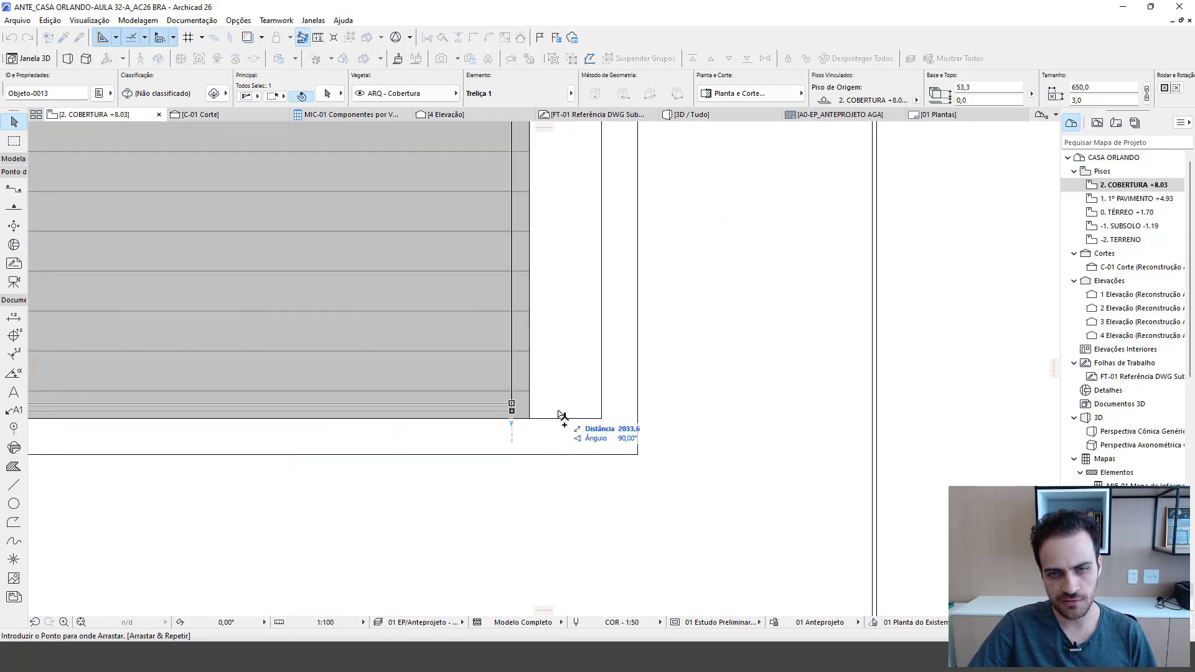
click(604, 421)
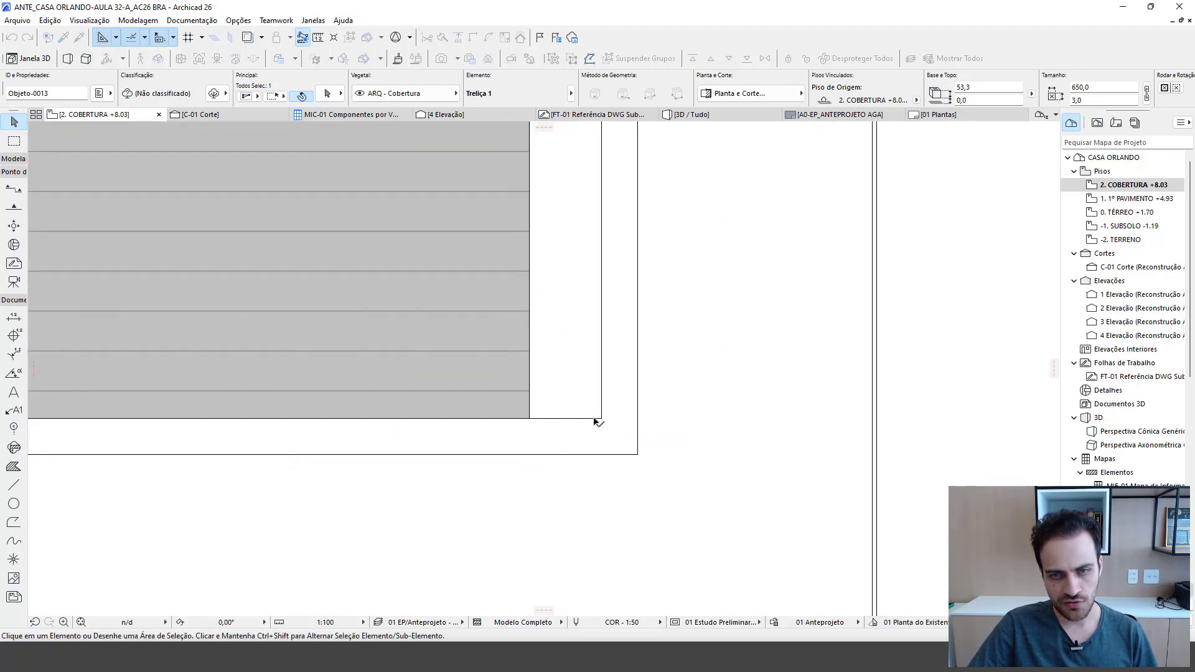
scroll(529, 435, down, 5)
scroll(554, 461, down, 4)
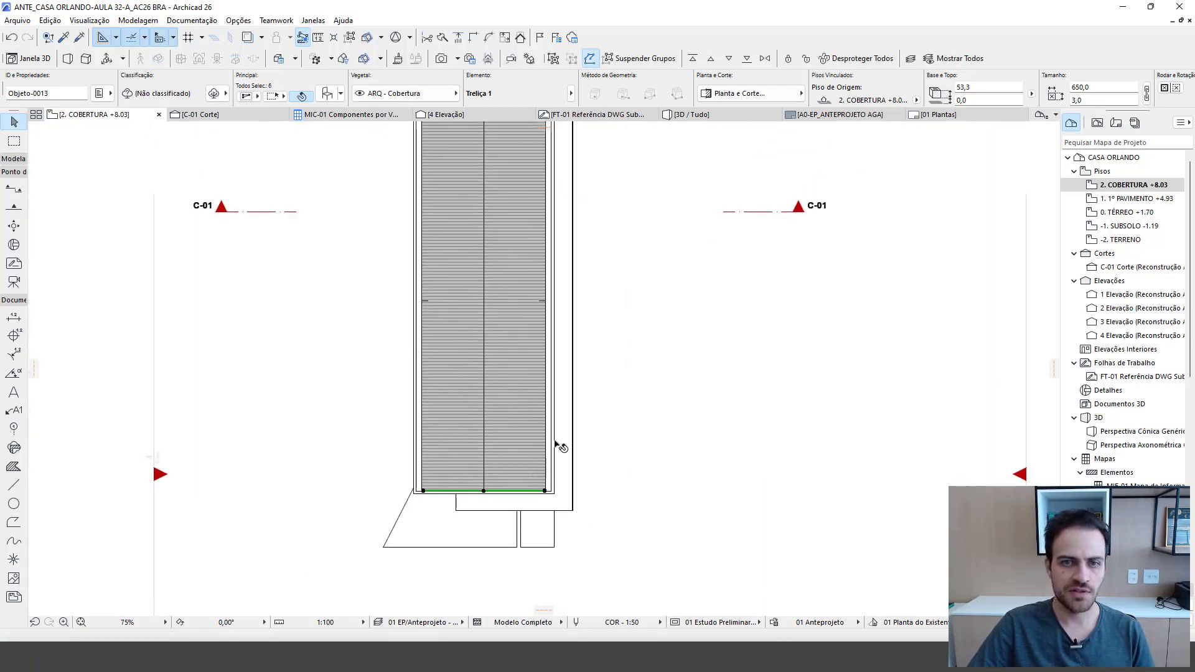
key(Escape)
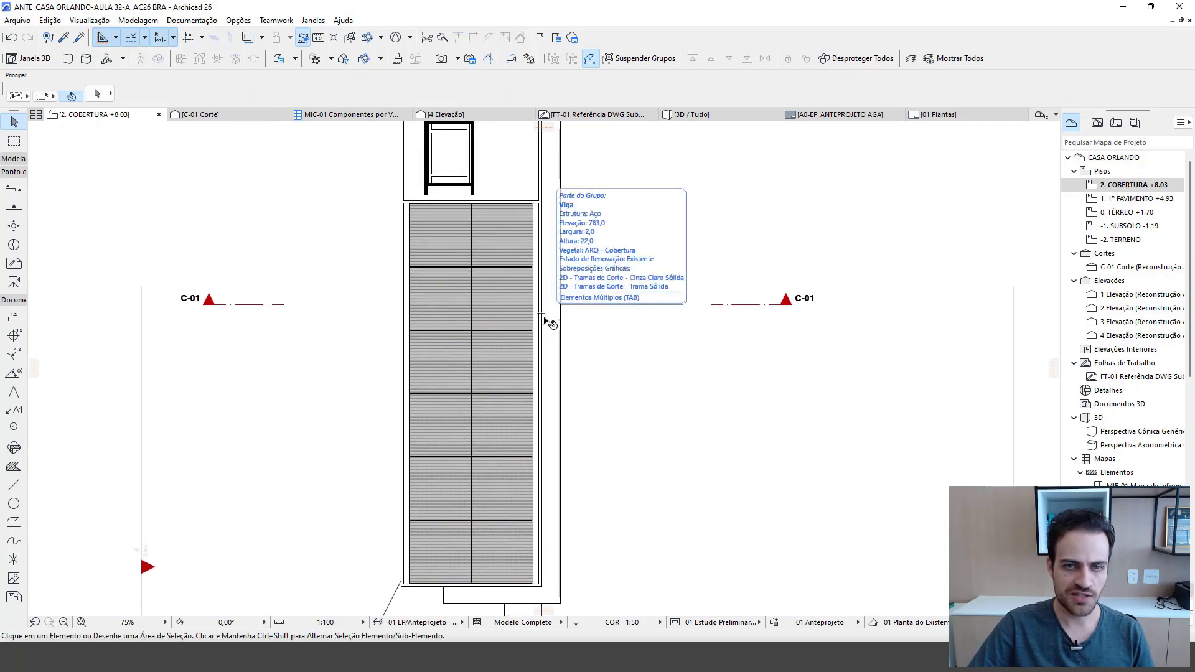
- Examine the uncovered slab areas around and beyond the water tank in plan and in the 3D perspective
scroll(547, 321, up, 5)
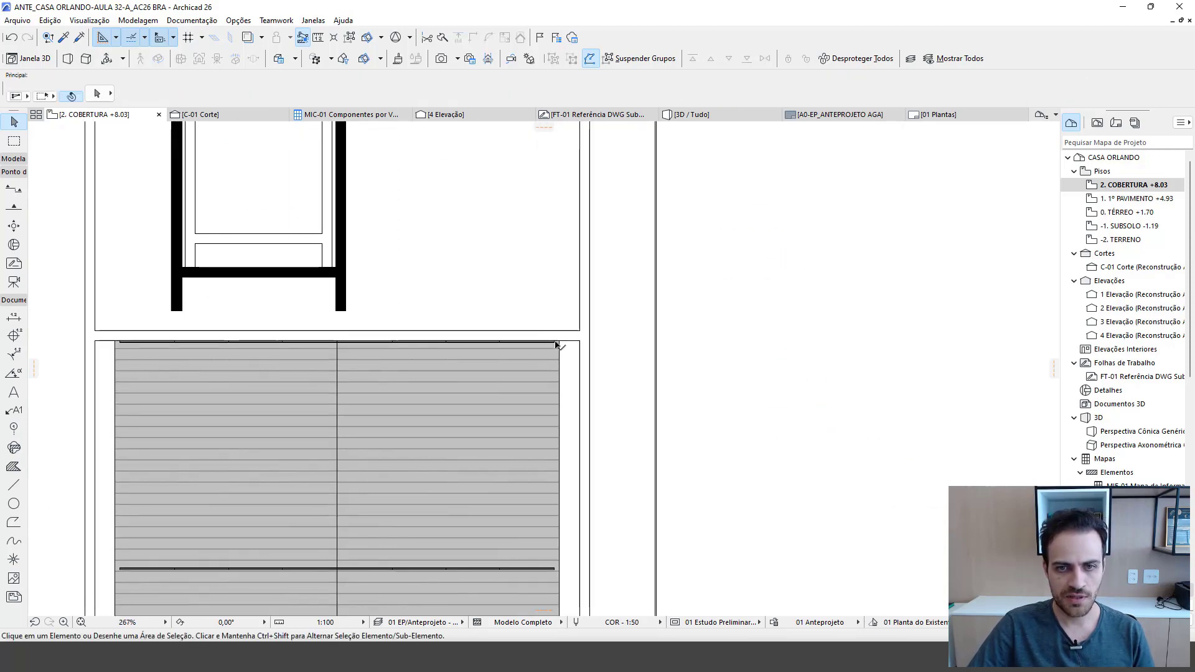
click(559, 341)
scroll(536, 438, down, 2)
middle_drag(525, 207, 538, 293)
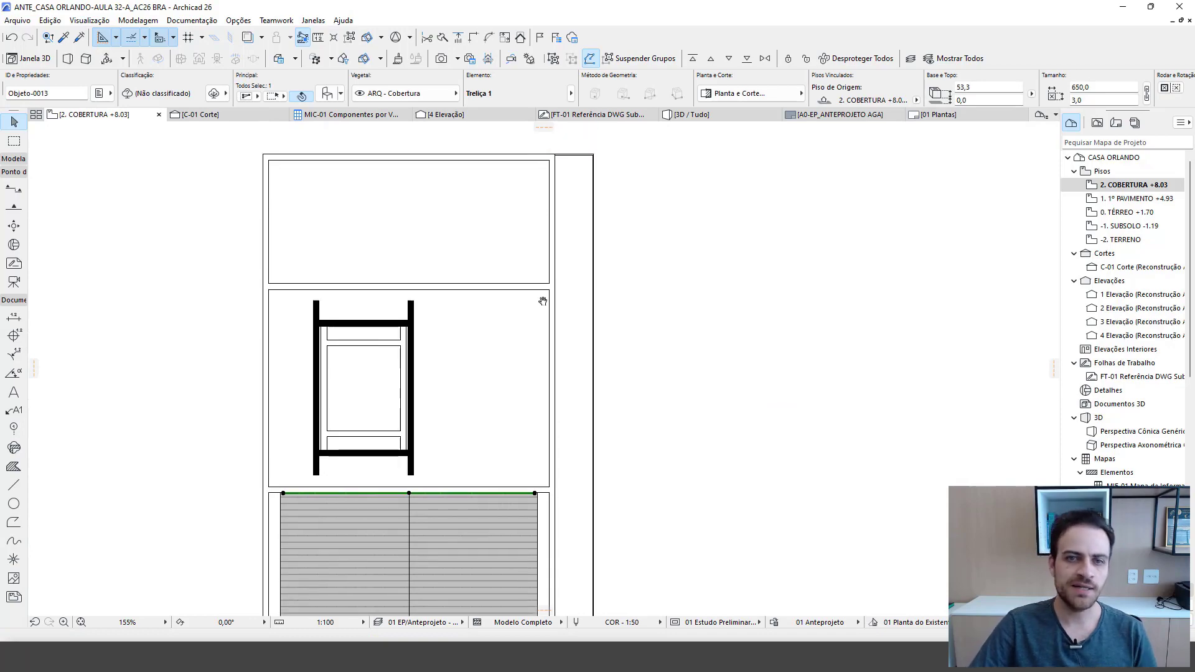
click(498, 249)
key(F3)
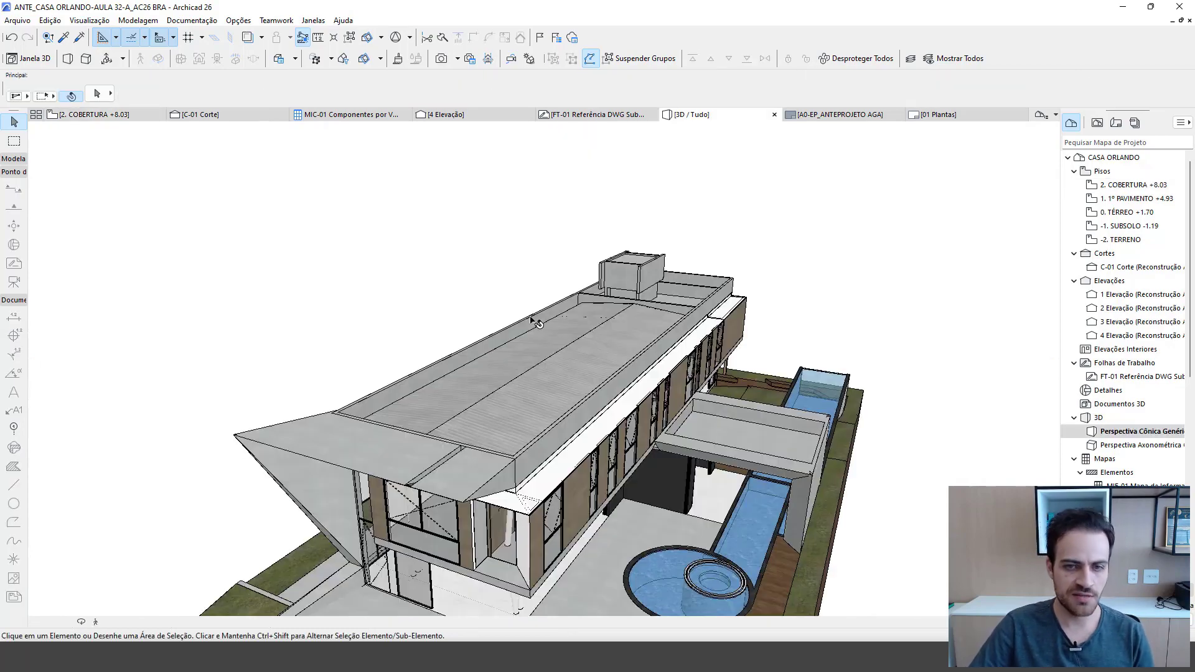
scroll(537, 367, up, 6)
shift+middle_drag(538, 369, 589, 363)
scroll(545, 405, up, 2)
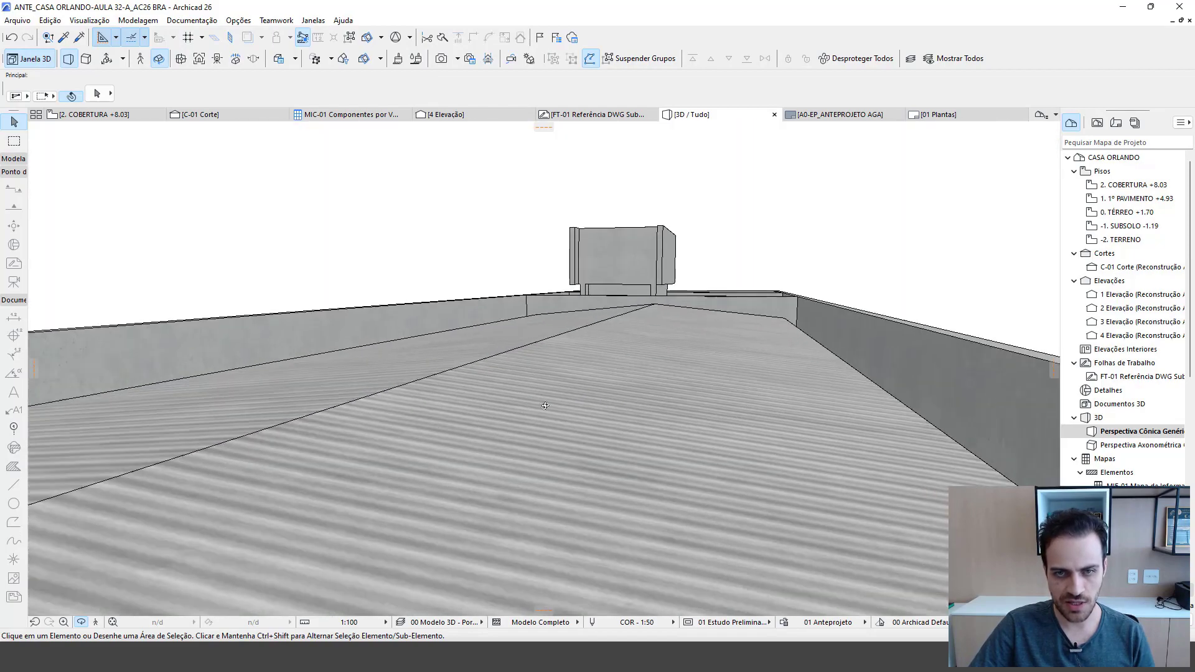
shift+middle_drag(545, 405, 403, 424)
scroll(407, 371, down, 4)
shift+middle_drag(735, 308, 533, 424)
scroll(533, 424, up, 3)
scroll(511, 346, down, 2)
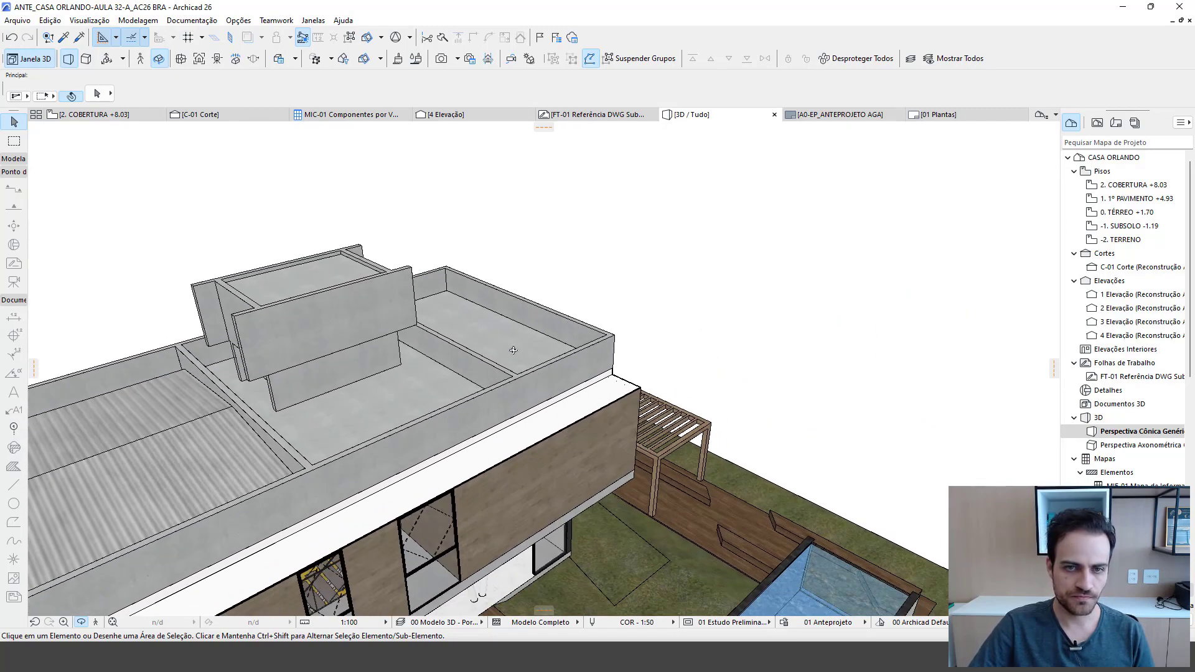
- Copy the truss nearest the water tank about 543 at 90° to the wall on the far side of the tank area
key(F2)
scroll(479, 342, up, 2)
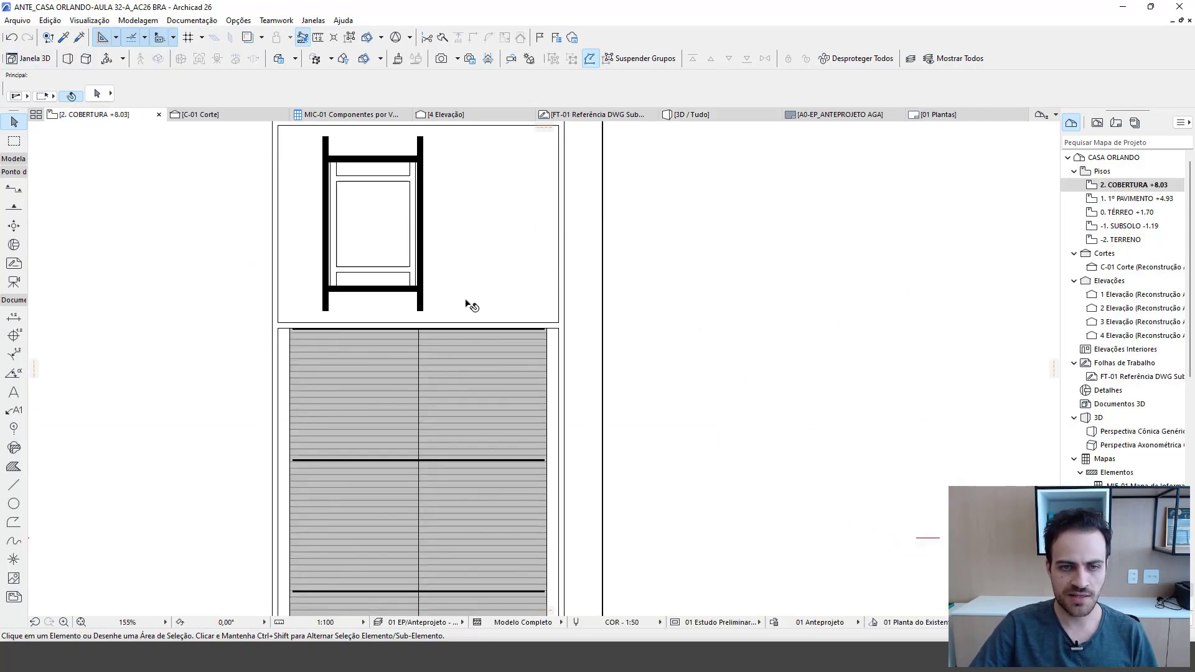
scroll(541, 330, up, 2)
scroll(547, 333, up, 1)
click(548, 335)
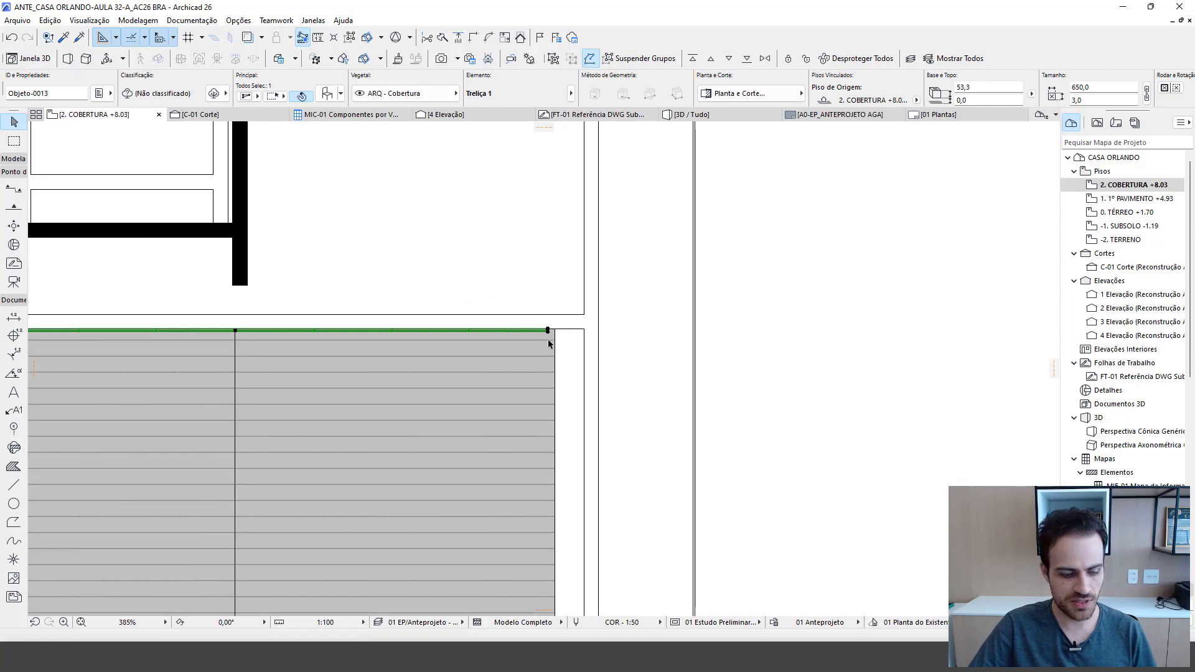
click(548, 342)
key(ctrl+shift+d)
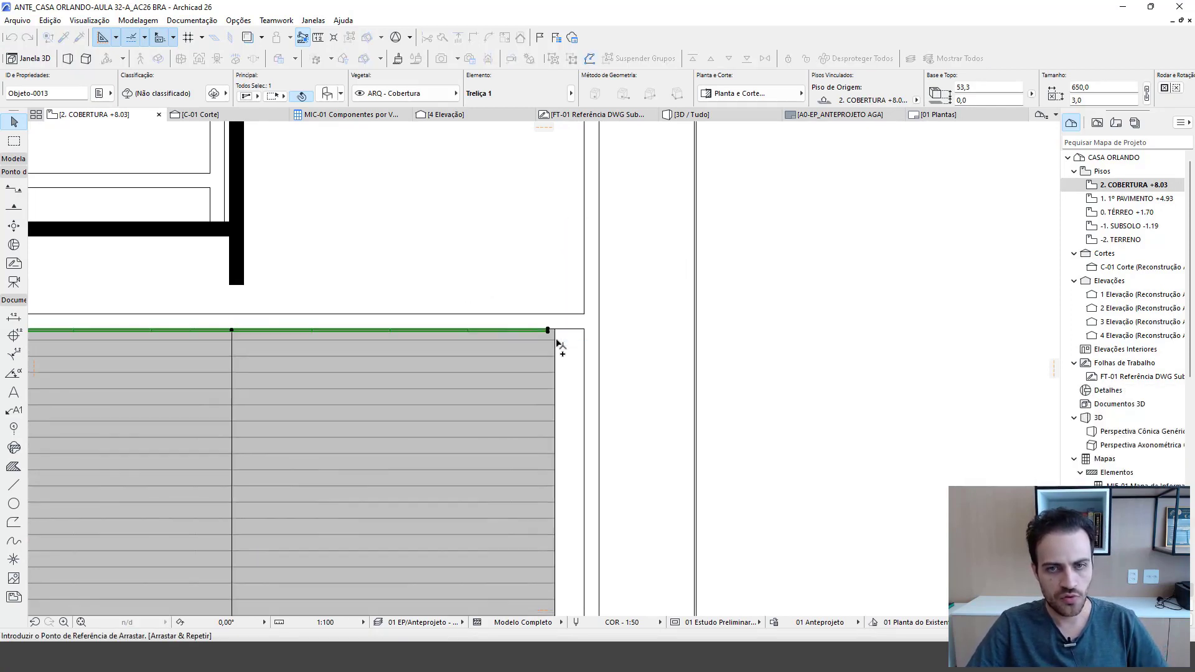
scroll(557, 341, up, 3)
click(542, 323)
scroll(548, 329, down, 4)
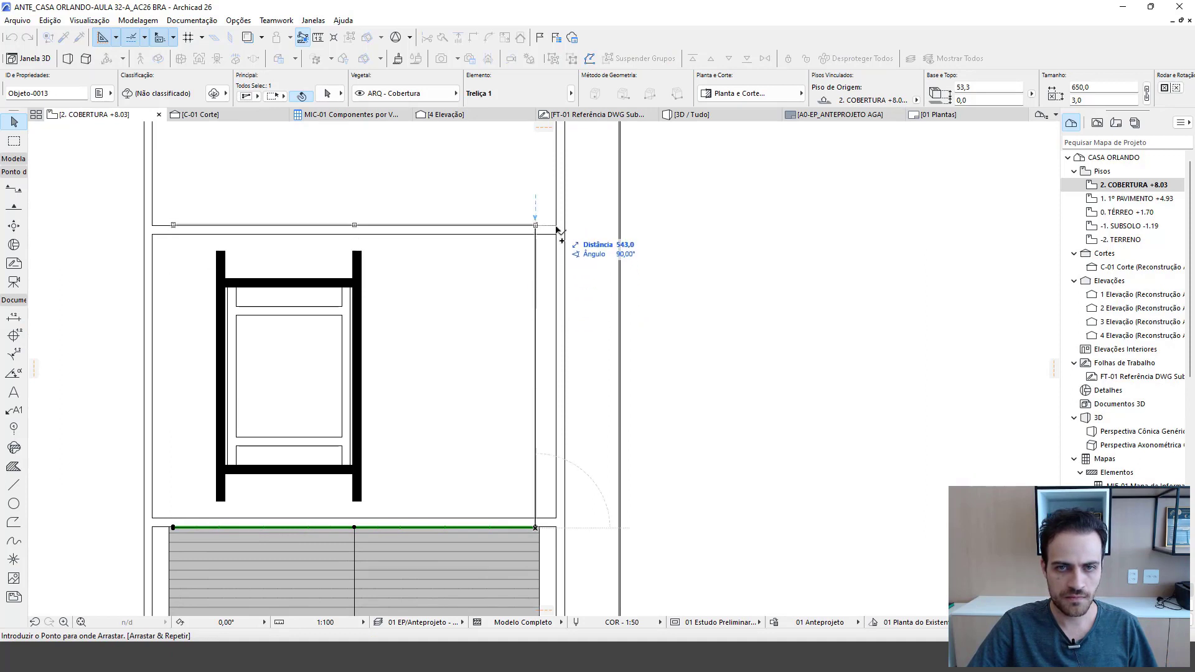
click(556, 239)
- Copy the new truss across the empty slab area beyond the water tank to the inner face of the end parapet
scroll(542, 276, up, 6)
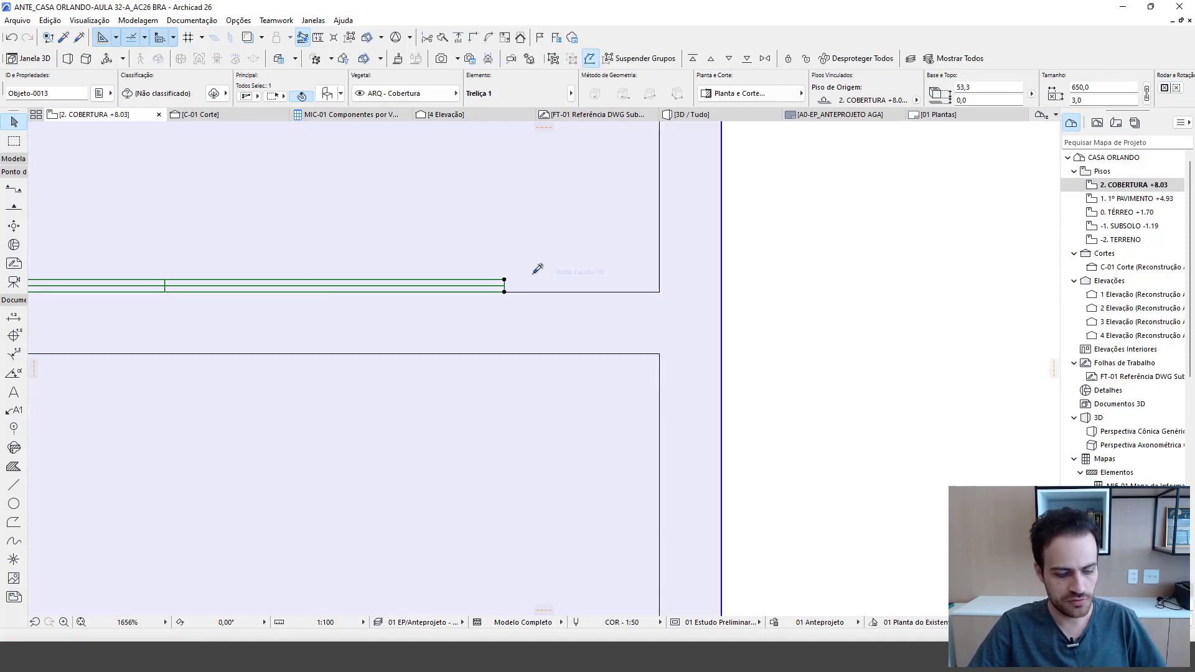
key(ctrl+shift+d)
click(506, 289)
scroll(523, 428, down, 4)
scroll(582, 302, down, 3)
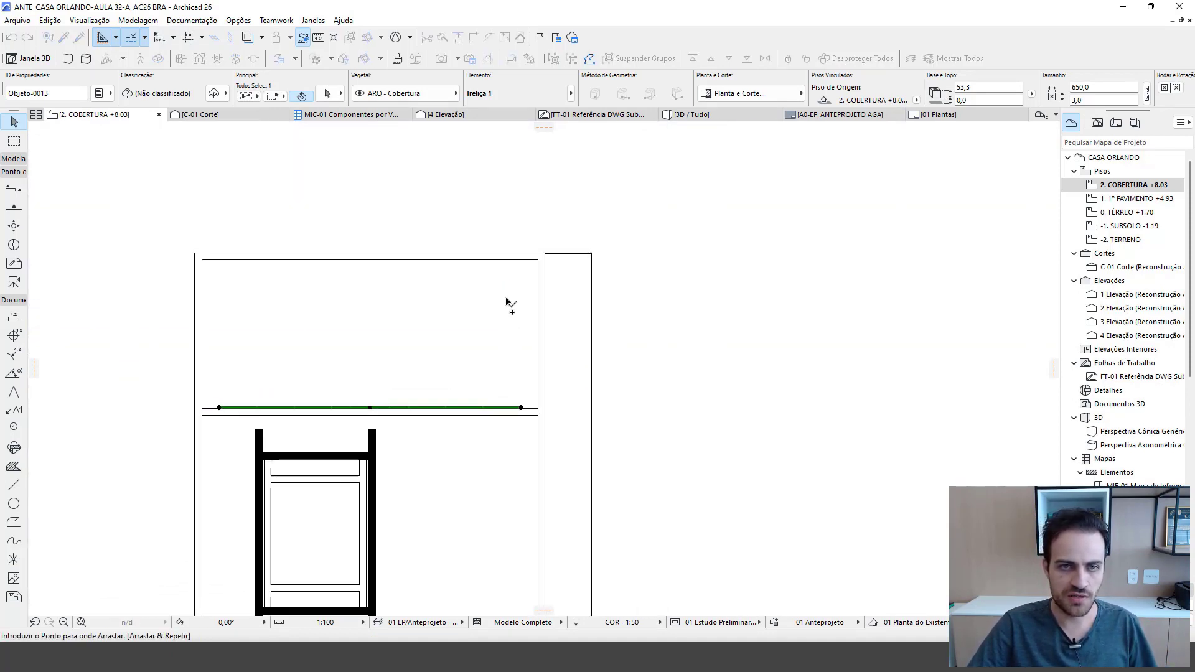
scroll(526, 275, up, 5)
click(523, 234)
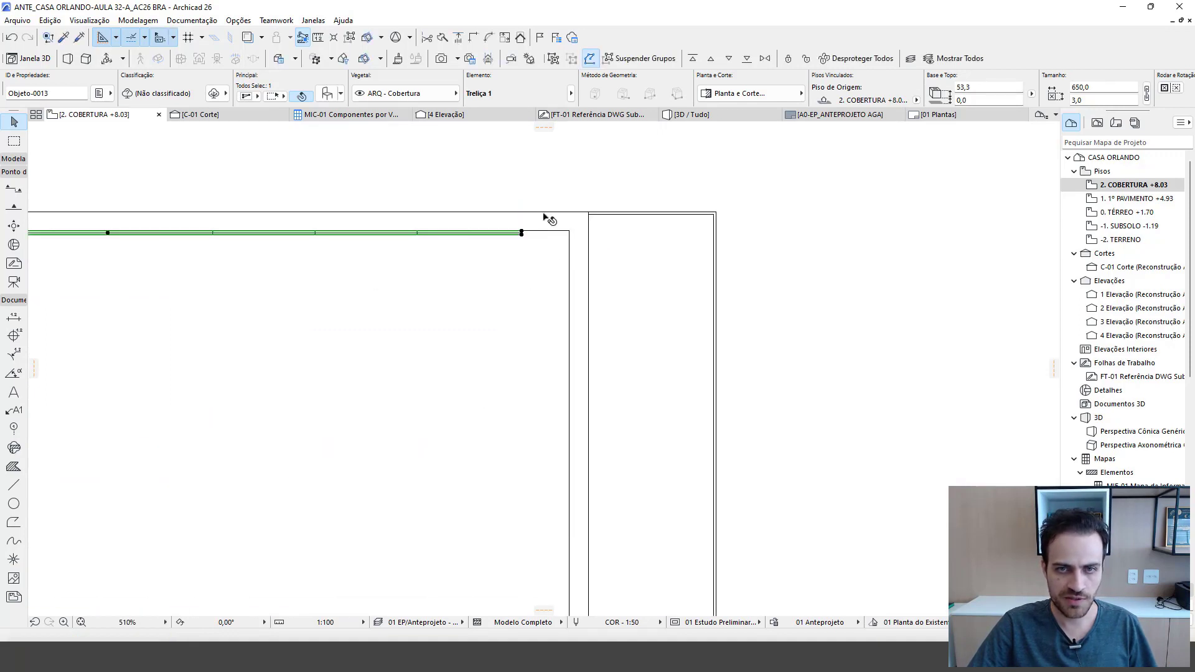
scroll(394, 235, down, 5)
key(Escape)
scroll(246, 218, up, 3)
scroll(635, 218, down, 5)
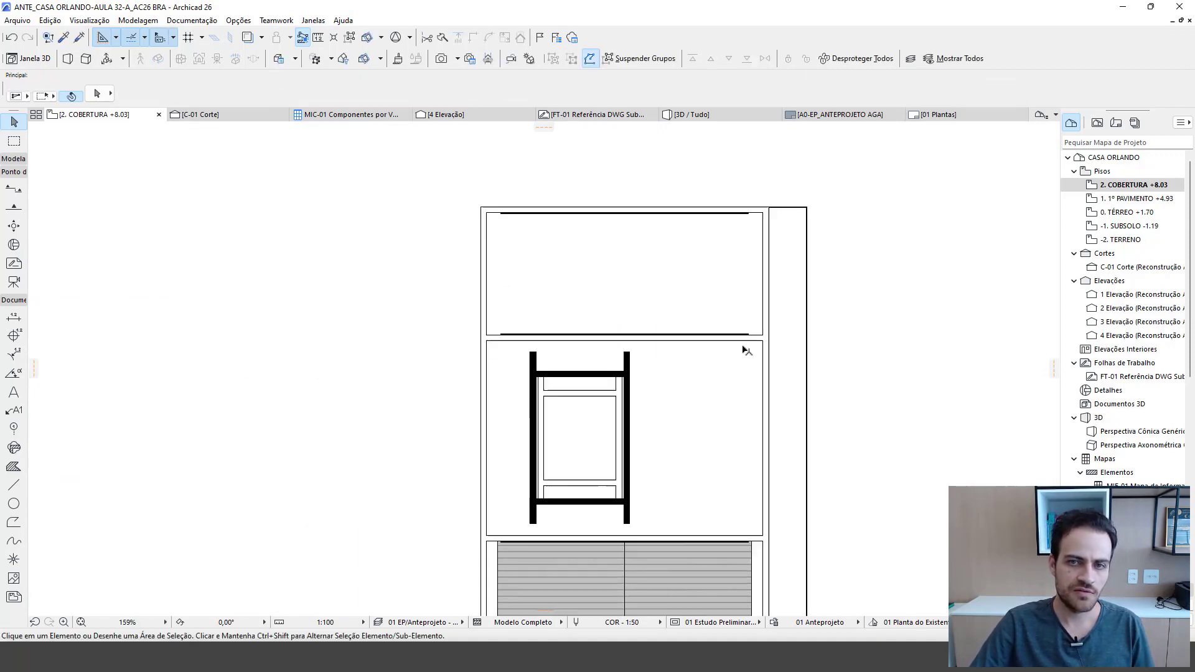
- Copy both corrugated roof planes from their outer corner near the front parapet to the slab area beyond the water tank
click(725, 560)
middle_drag(626, 501, 626, 445)
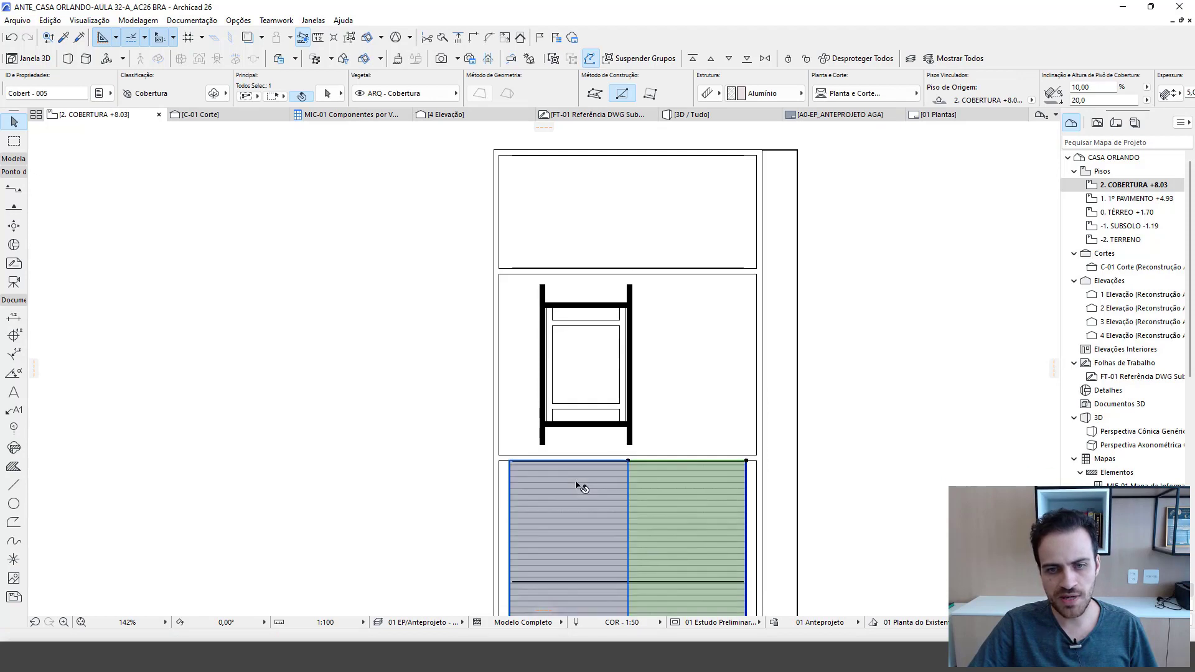
shift+click(579, 486)
scroll(588, 306, down, 7)
scroll(641, 507, up, 5)
middle_drag(630, 521, 604, 404)
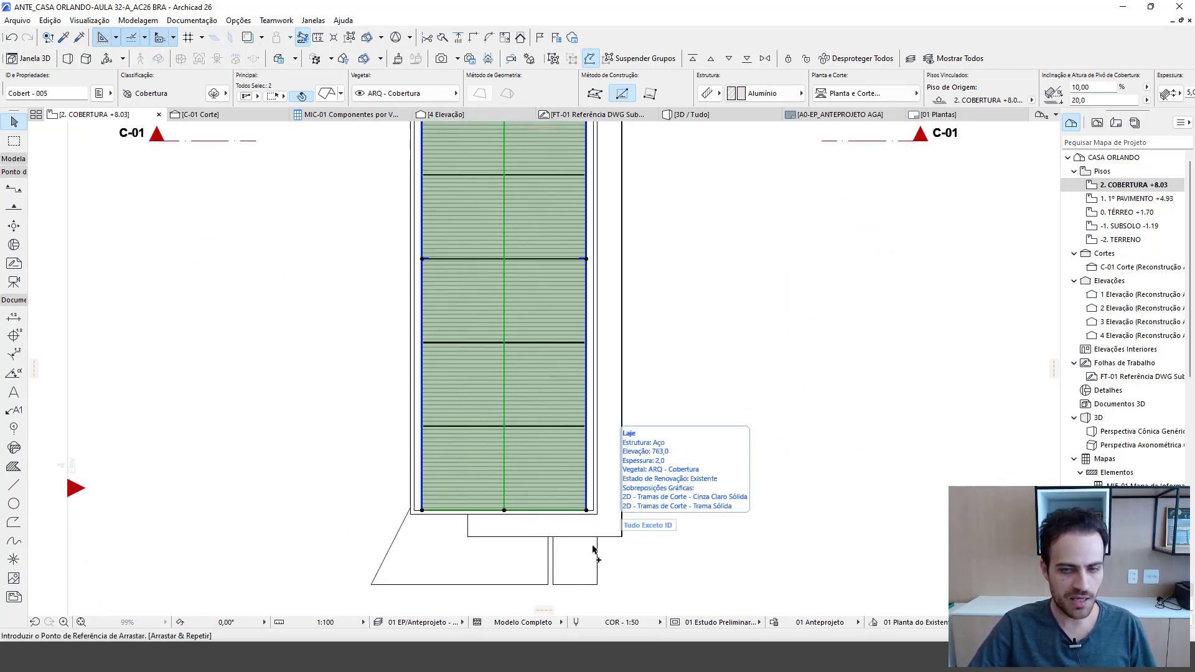
key(ctrl+d)
scroll(591, 517, up, 6)
click(612, 497)
scroll(609, 516, down, 6)
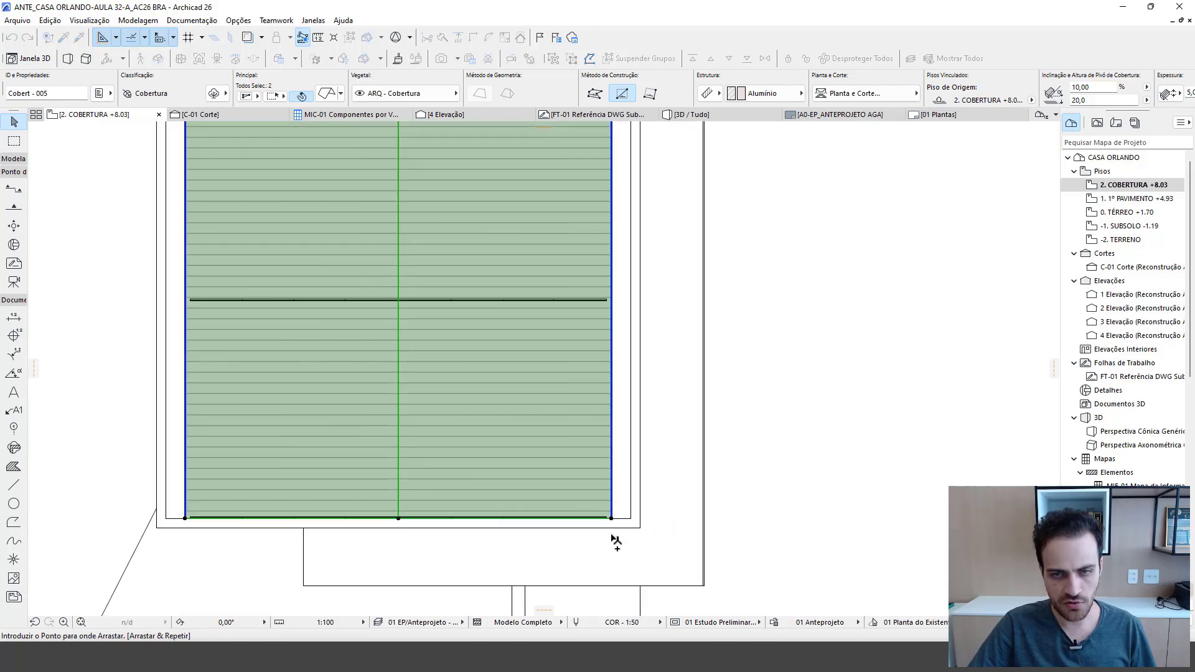
click(635, 375)
scroll(581, 509, down, 5)
scroll(552, 392, down, 3)
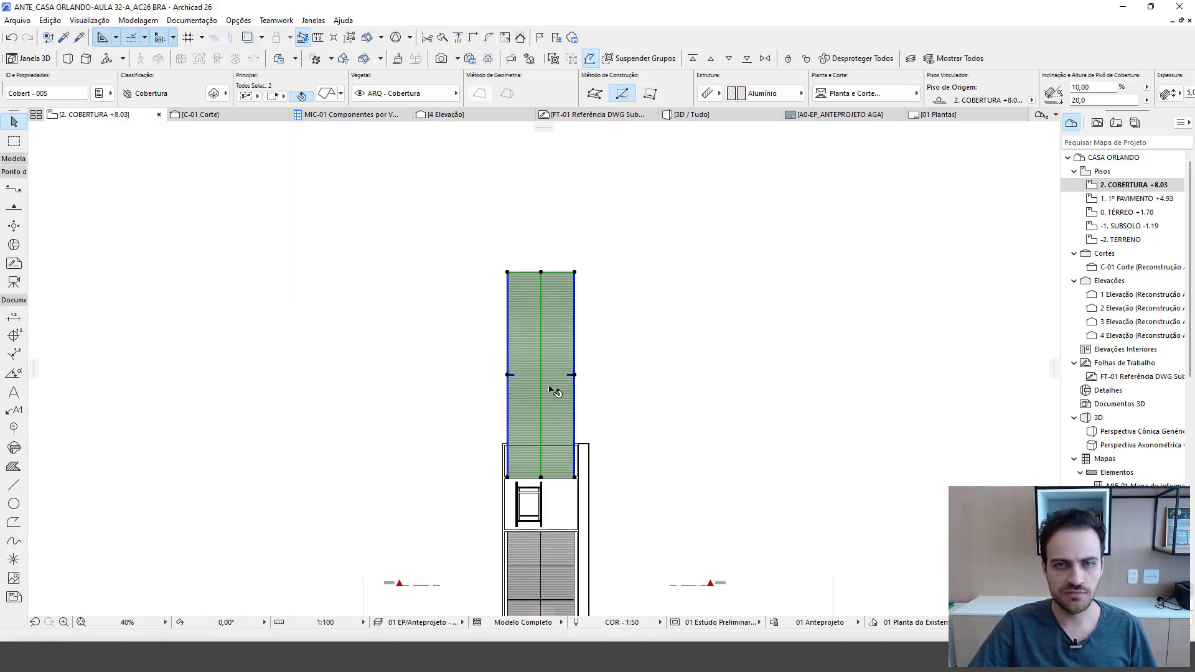
scroll(548, 323, up, 2)
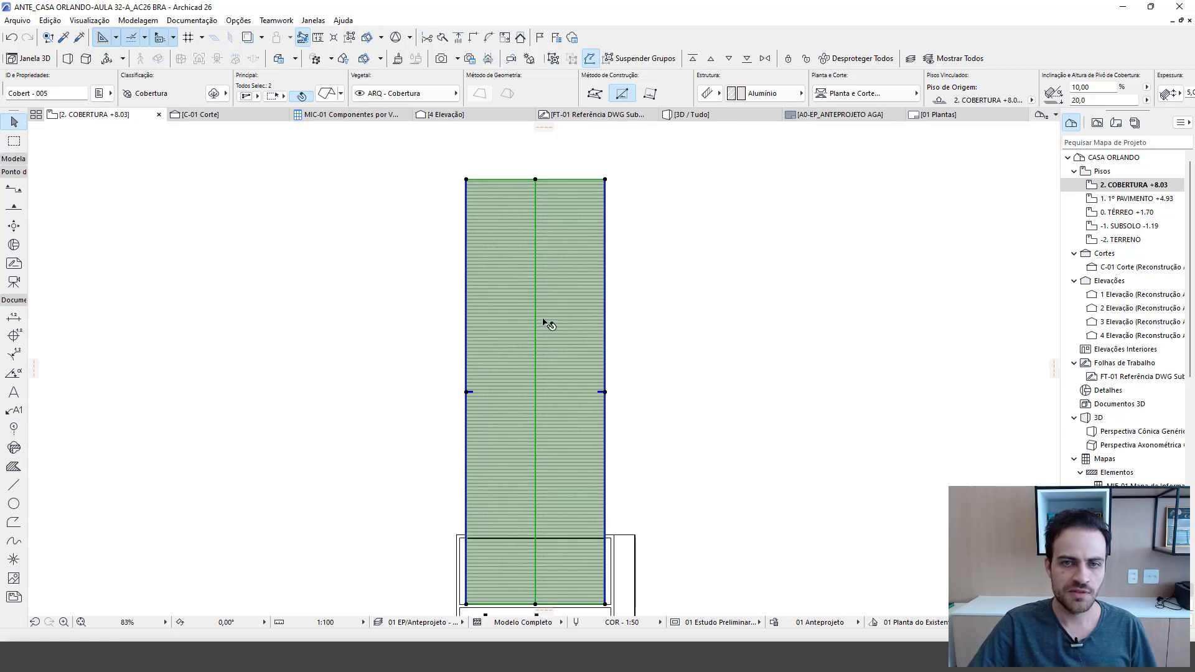
- Subtract a rectangle from the copied roof planes to remove everything extending past the inner face of the end parapet
click(467, 180)
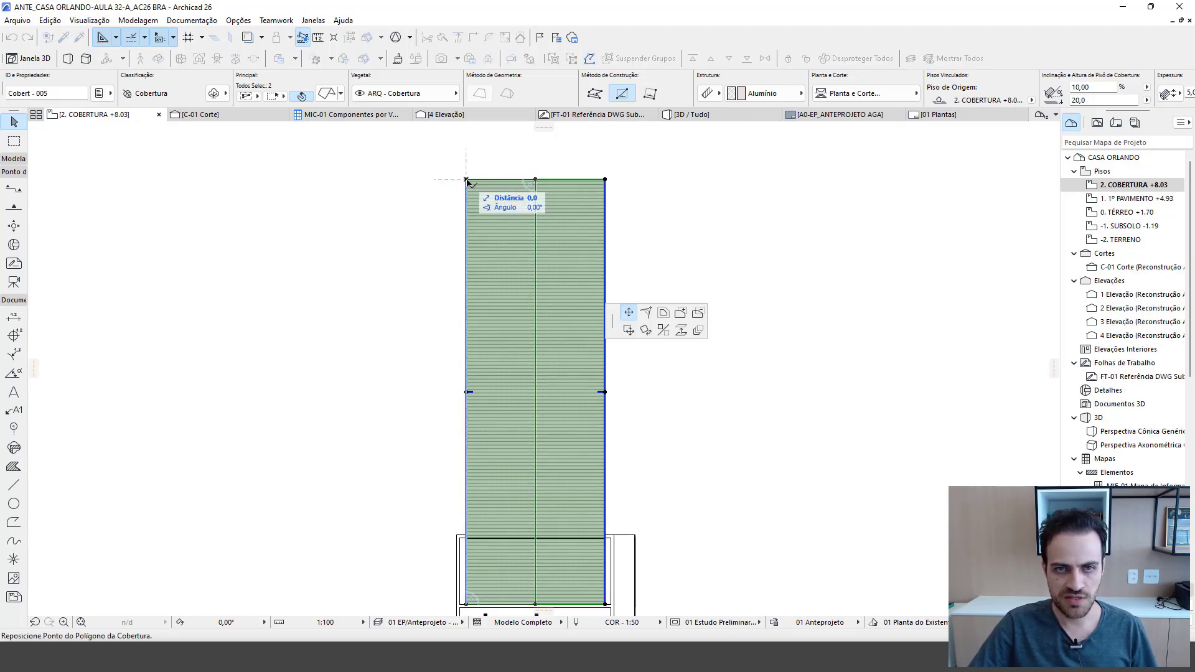
click(696, 314)
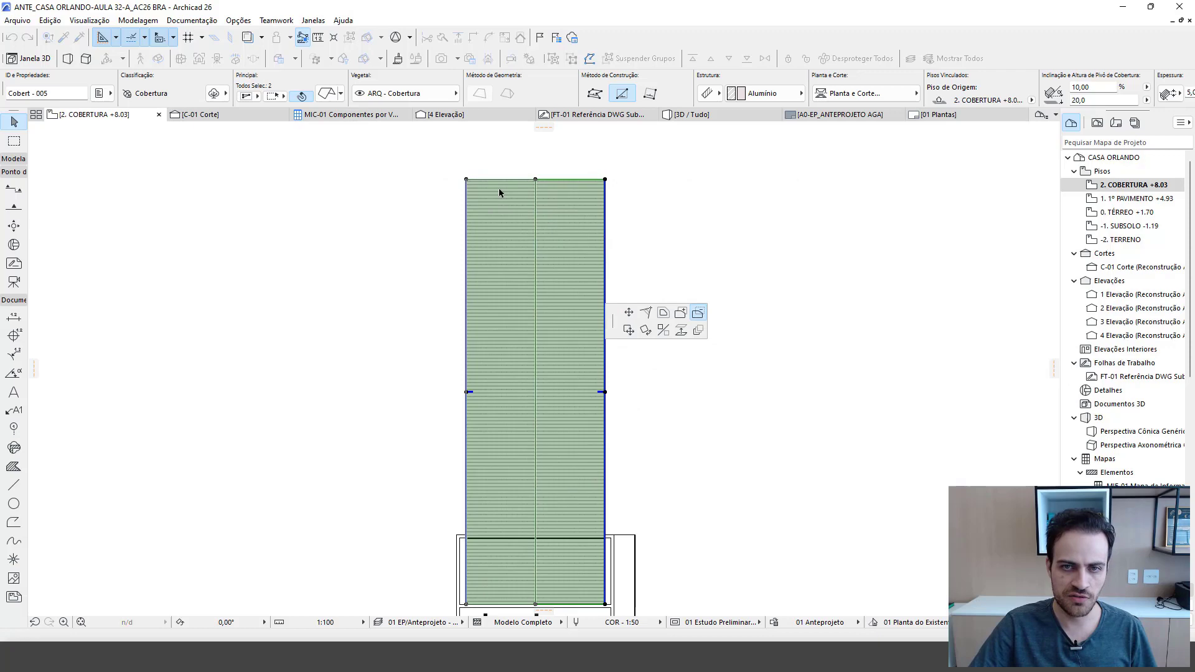
click(467, 180)
scroll(606, 560, up, 5)
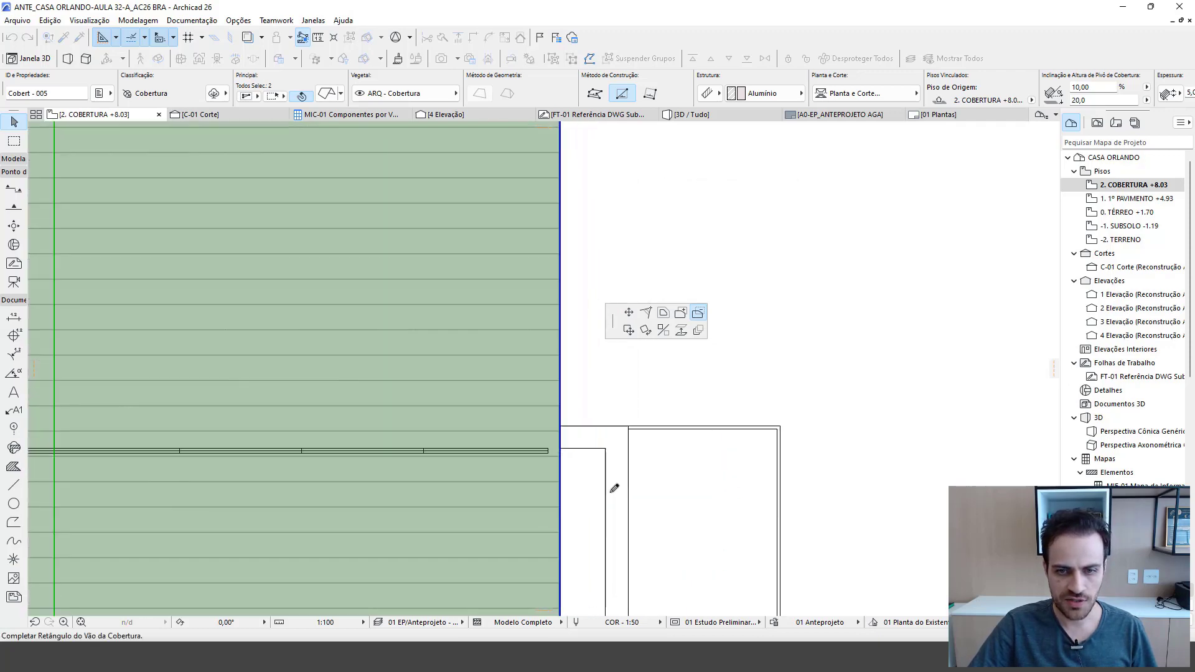
click(607, 425)
scroll(597, 435, down, 6)
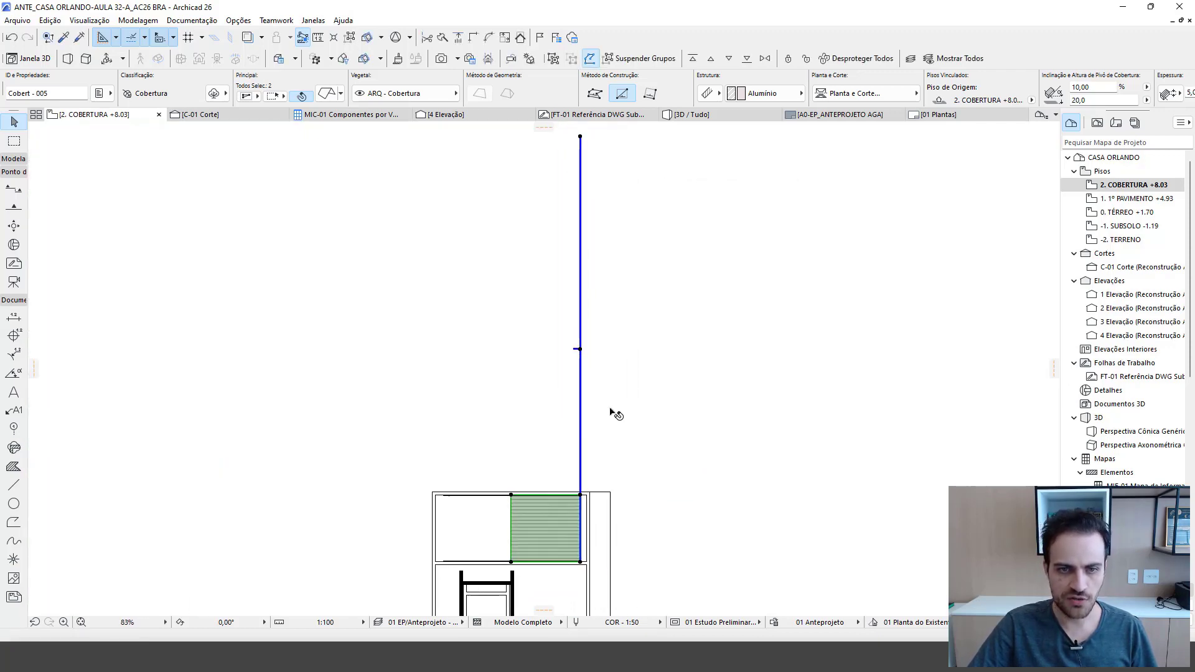
- Shorten the pivot lines of both trimmed roof planes so they end at the inner face of the end parapet
click(581, 136)
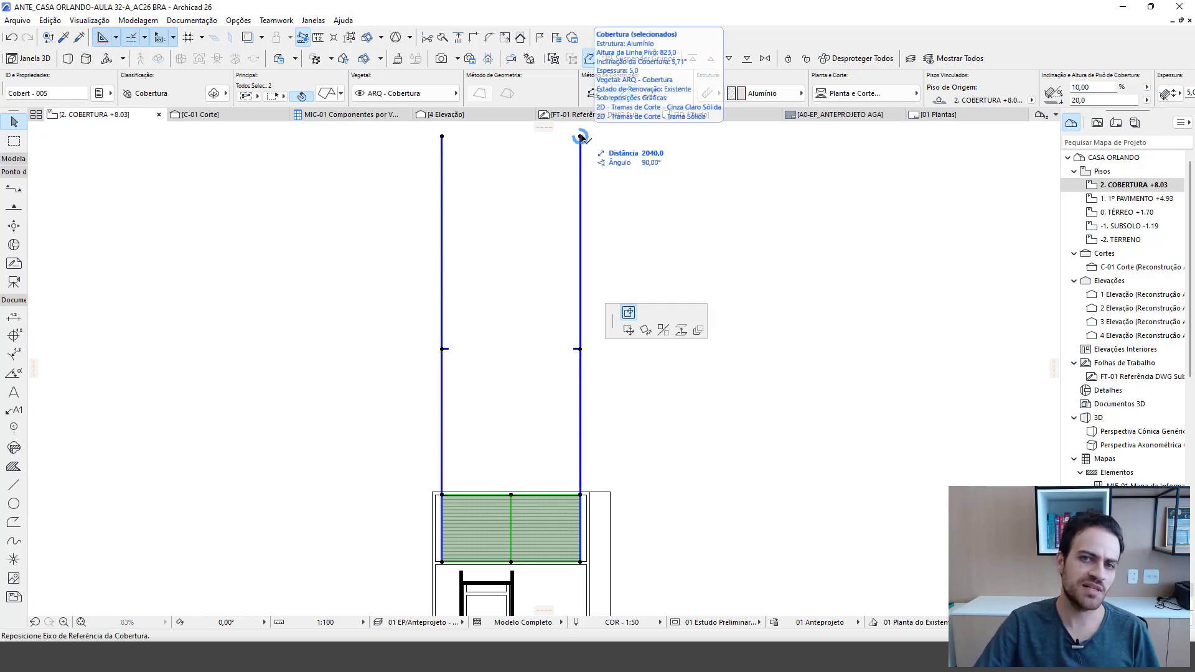
scroll(582, 498, up, 5)
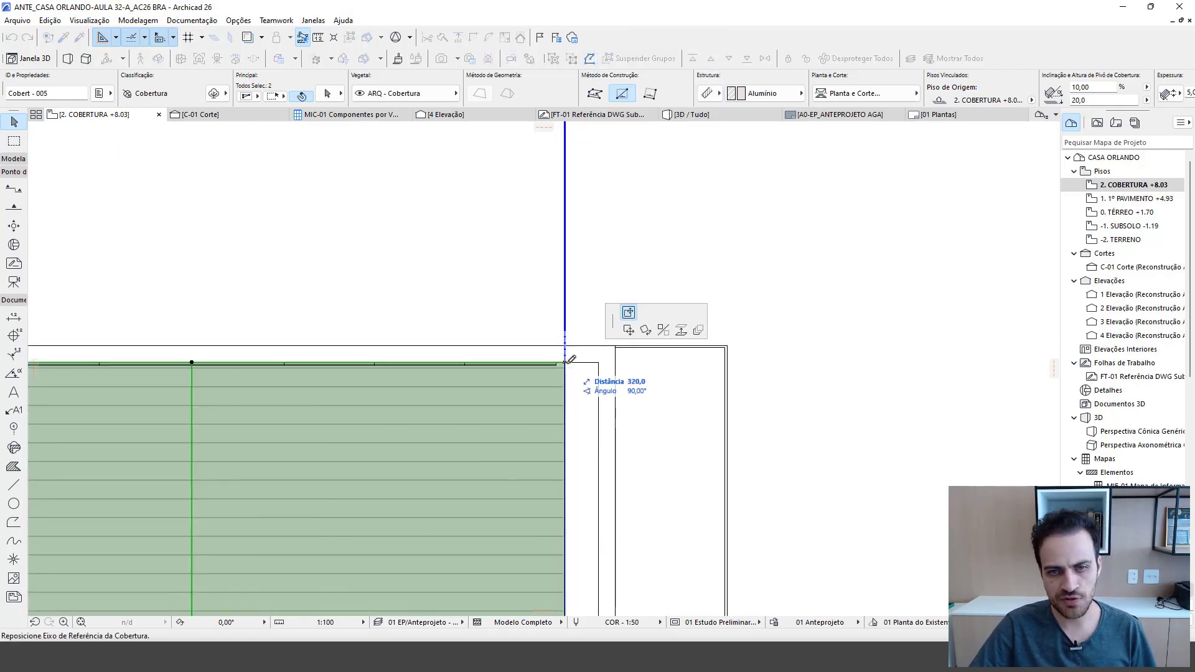
click(570, 360)
scroll(579, 386, down, 5)
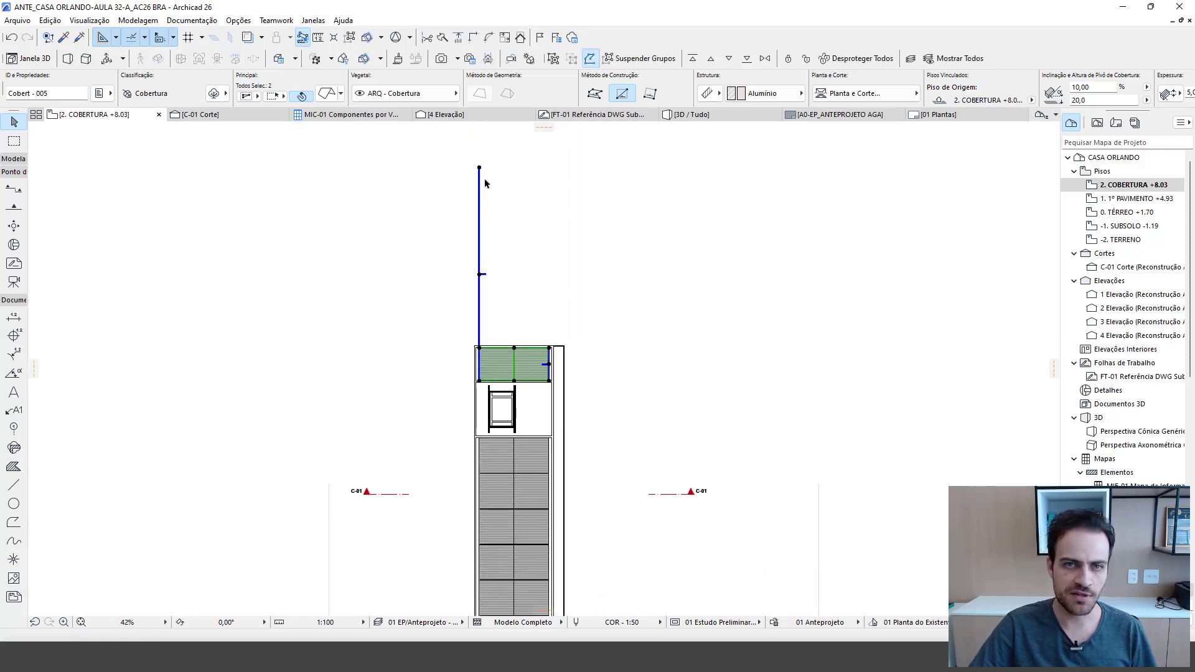
click(480, 169)
scroll(517, 349, up, 5)
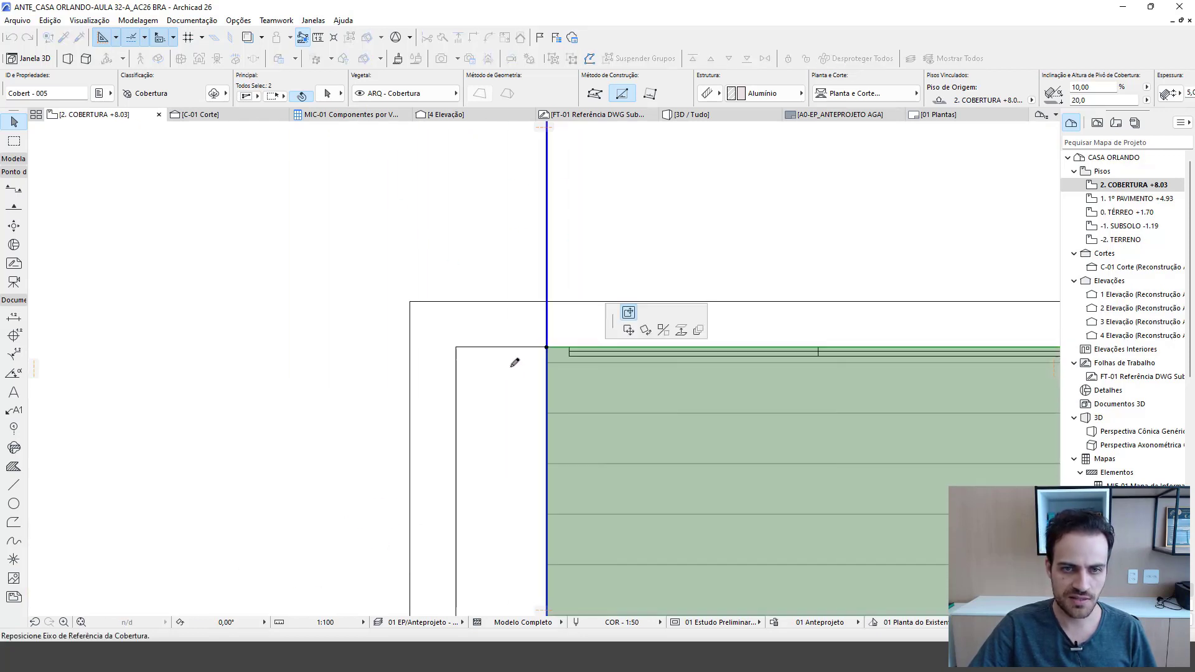
click(540, 351)
scroll(541, 348, down, 3)
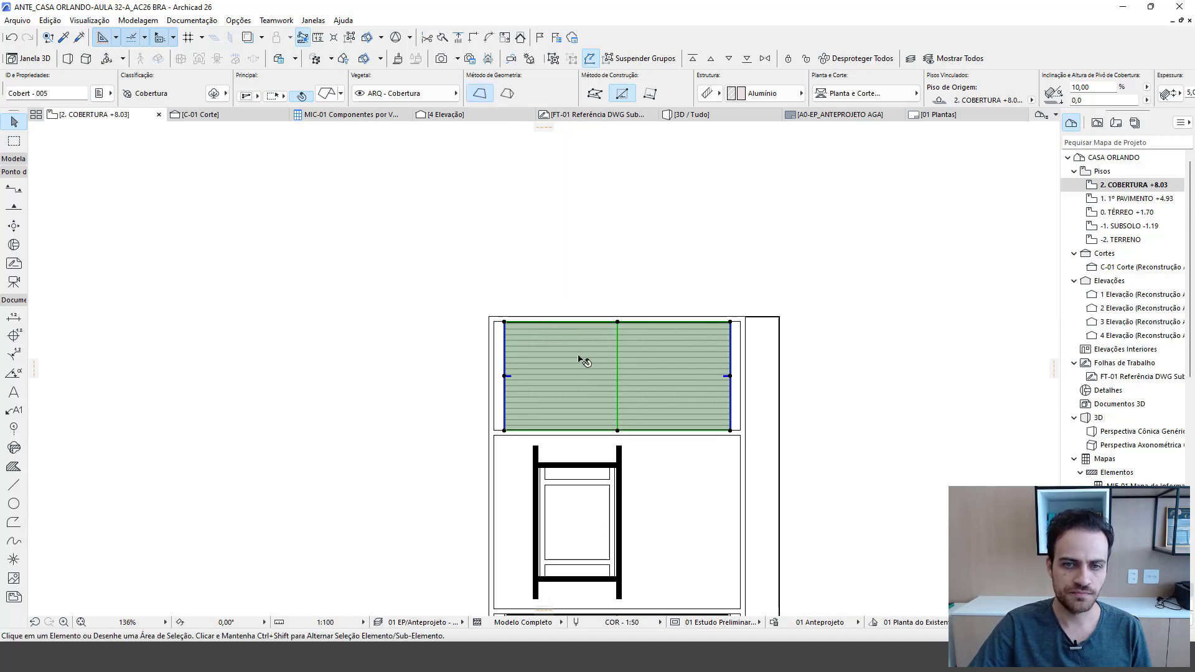
key(Escape)
- Send all the trusses on both sides of the water tank to the back, behind the roof planes in plan
scroll(502, 330, up, 2)
click(521, 330)
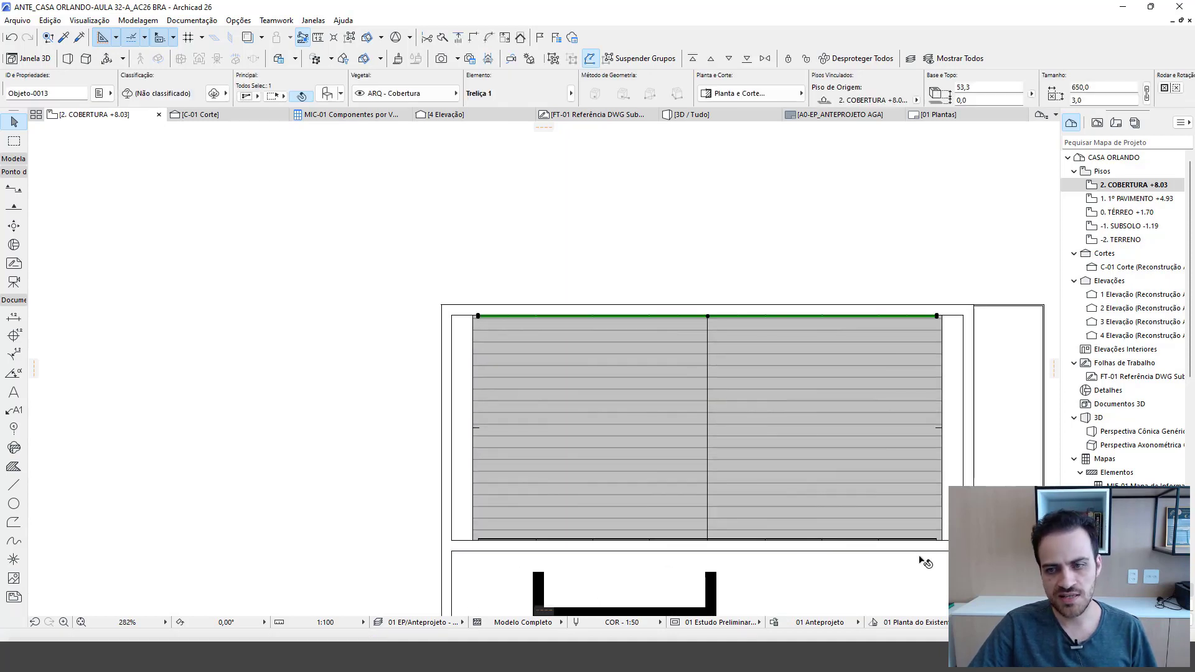
shift+click(937, 540)
scroll(795, 448, down, 2)
shift+scroll(698, 334, down, 5)
scroll(760, 315, down, 2)
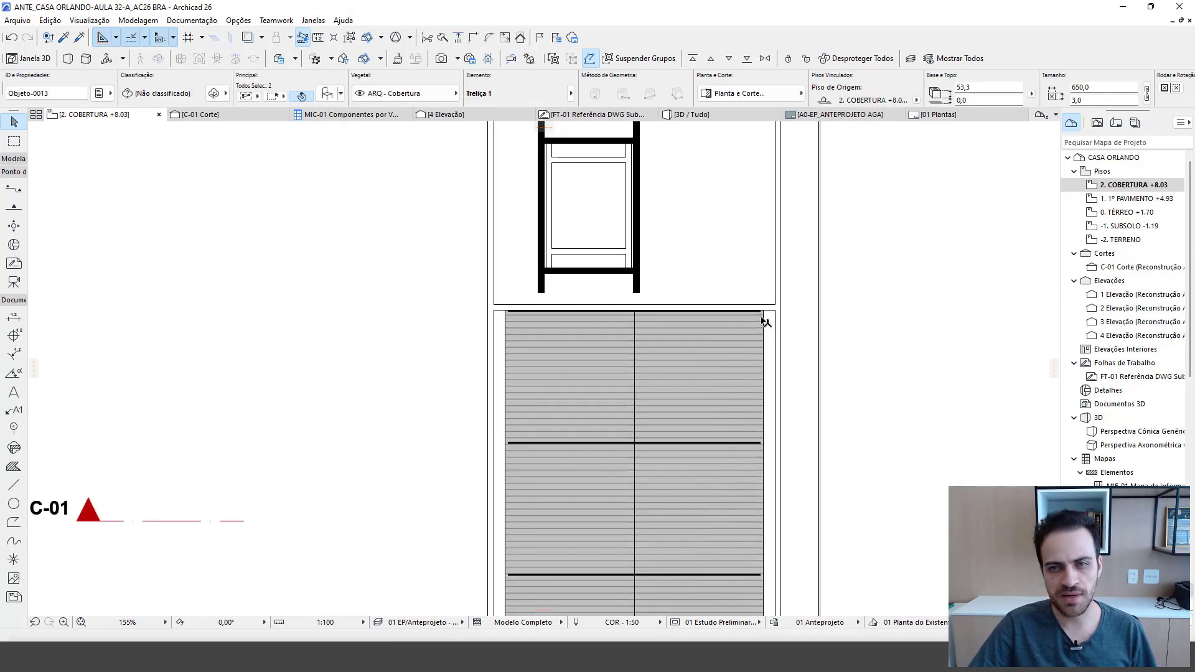
shift+click(763, 313)
shift+click(768, 450)
middle_drag(768, 453, 686, 263)
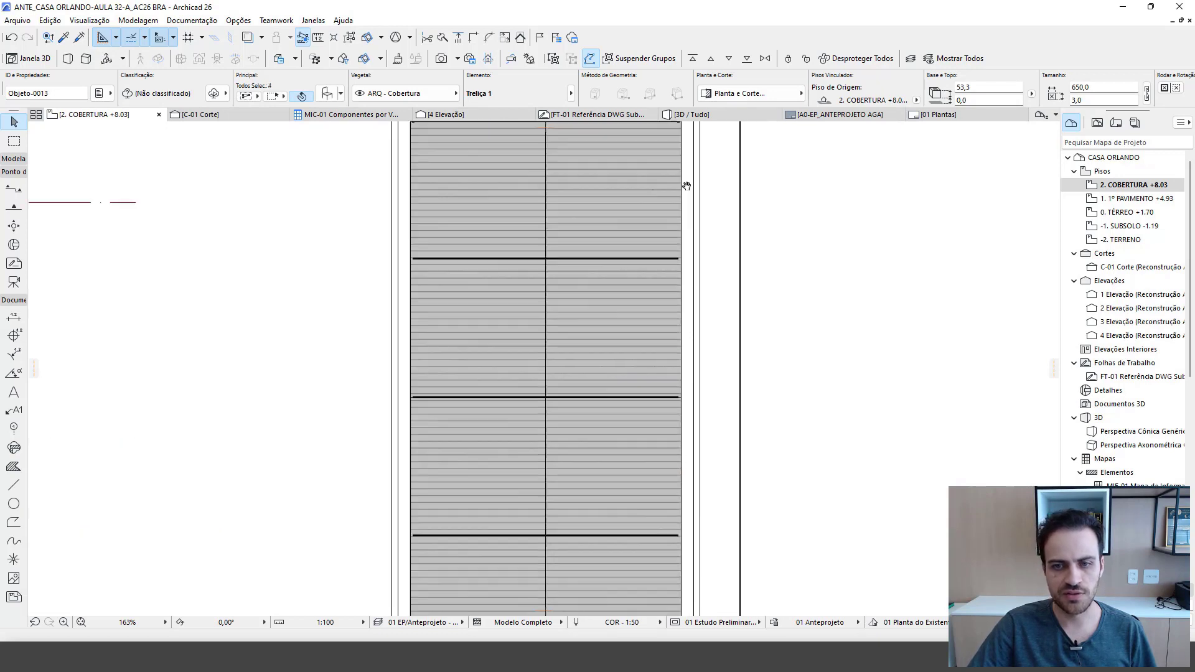
shift+click(680, 257)
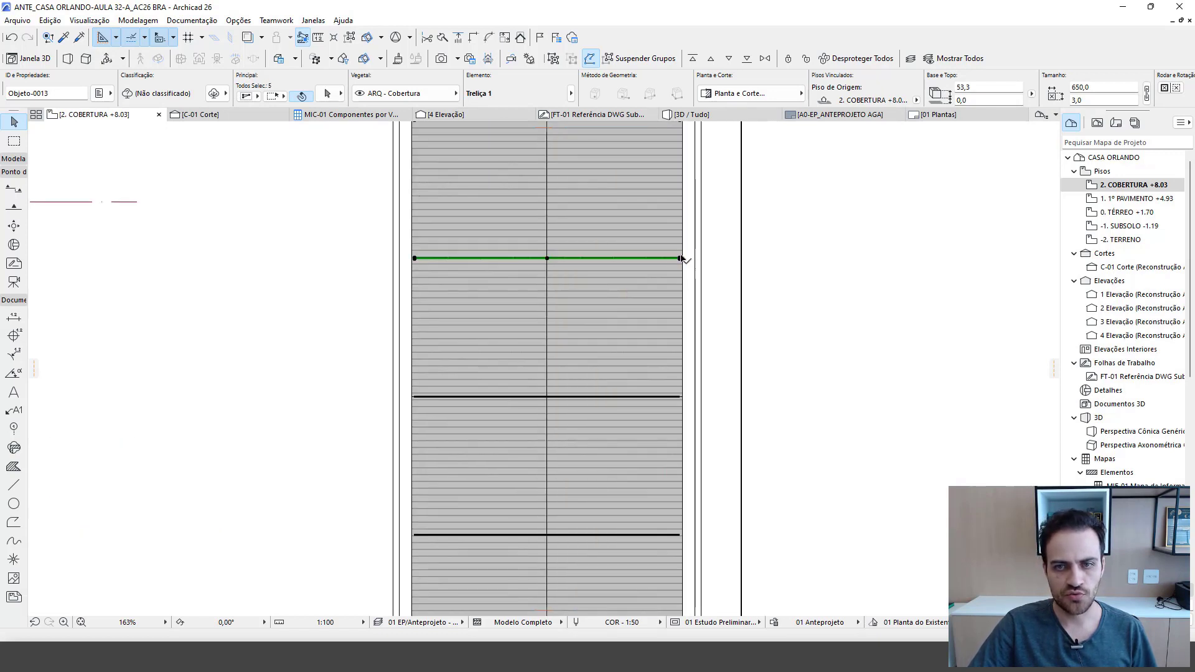
shift+click(681, 396)
middle_drag(681, 398, 657, 331)
shift+click(672, 359)
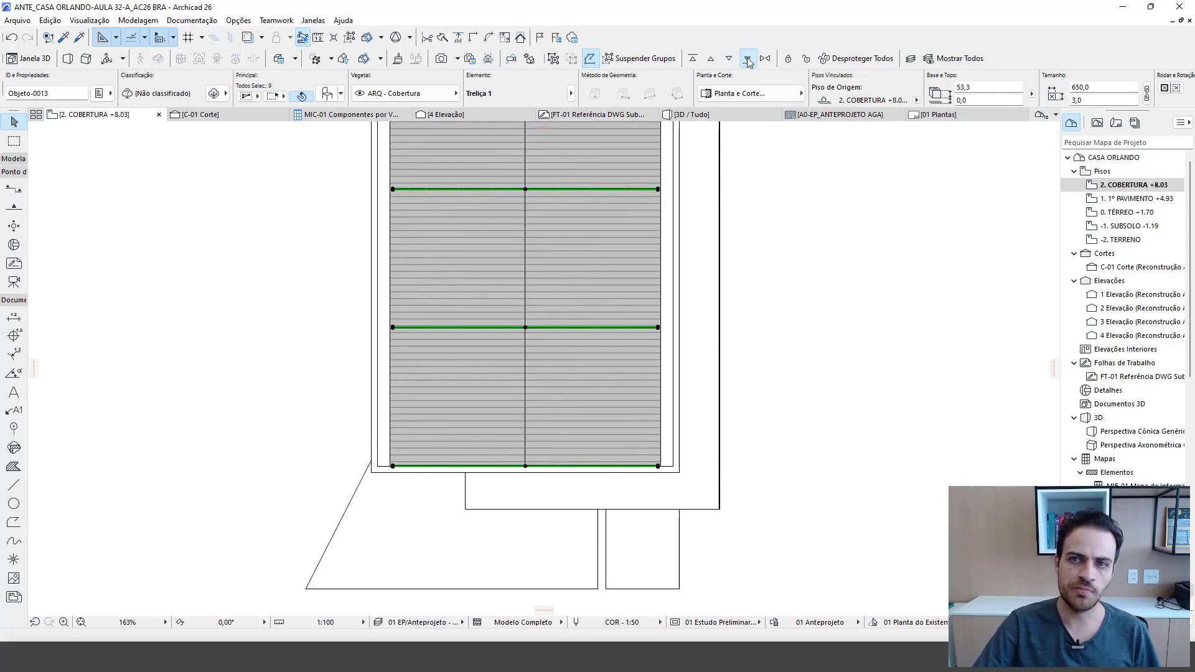
key(Escape)
- Examine the roof planes around the water tank and the lower flat roof in plan and in the 3D perspective
scroll(579, 479, down, 5)
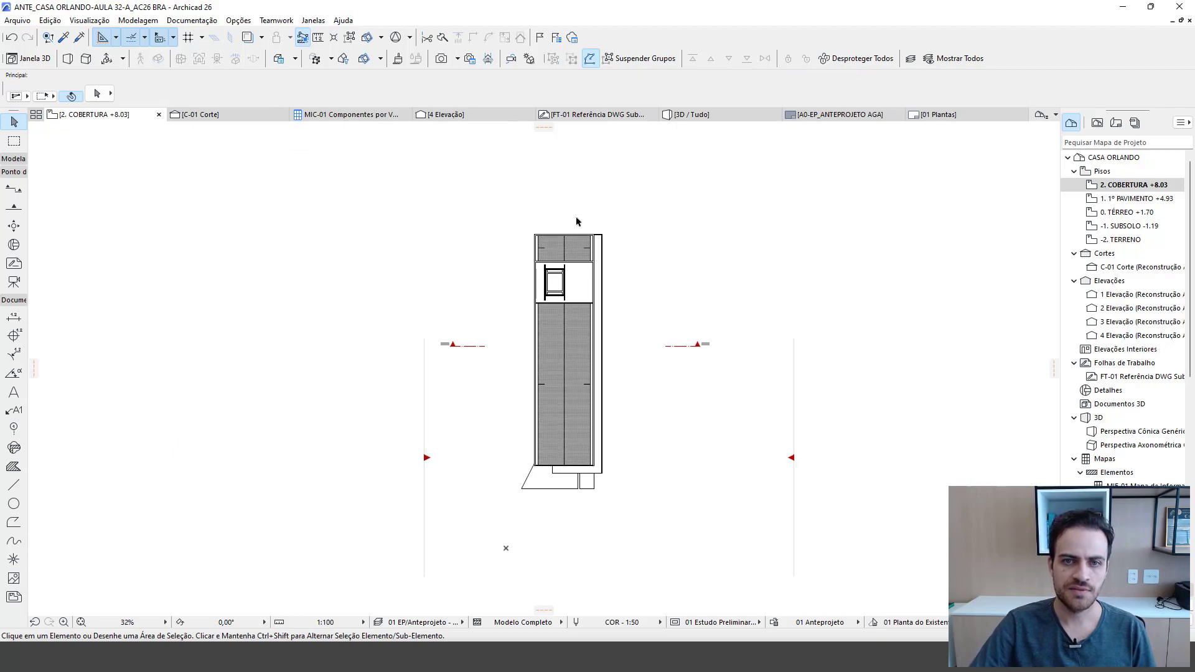
scroll(583, 235, up, 4)
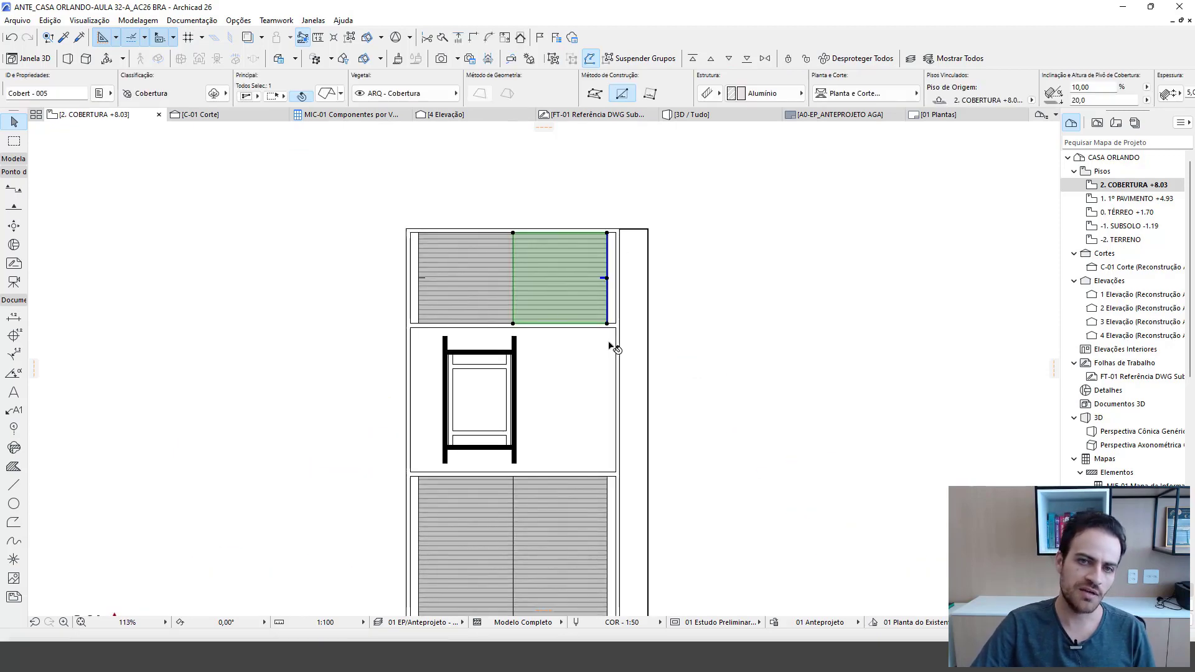
scroll(587, 280, down, 4)
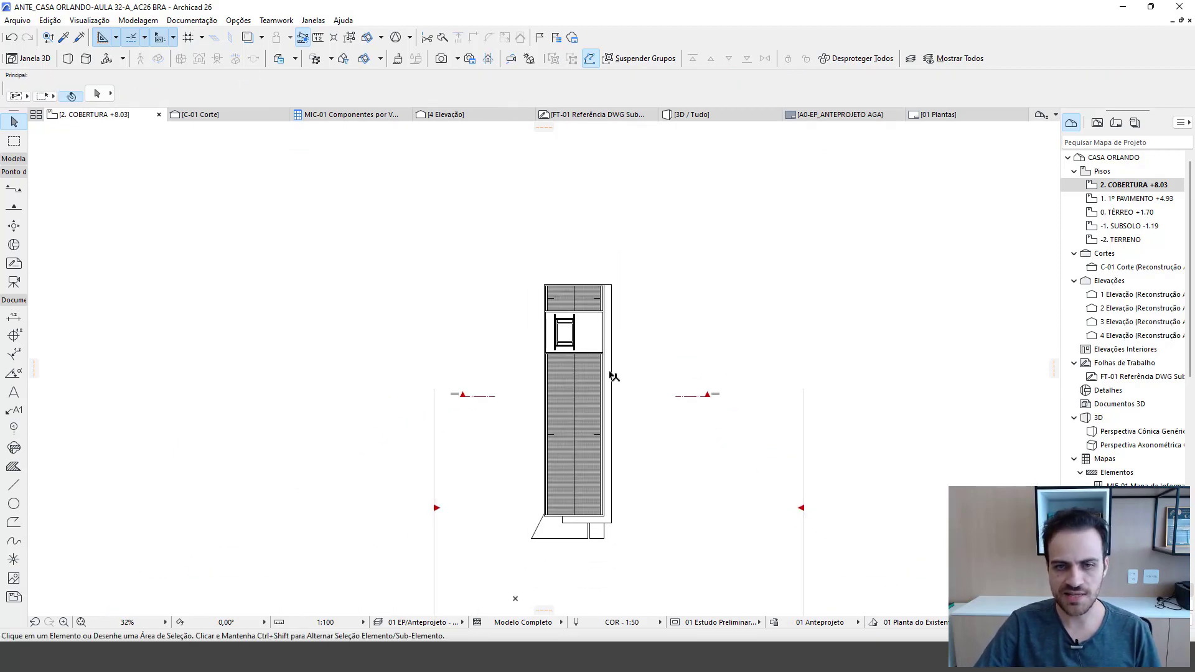
key(F3)
scroll(557, 349, down, 6)
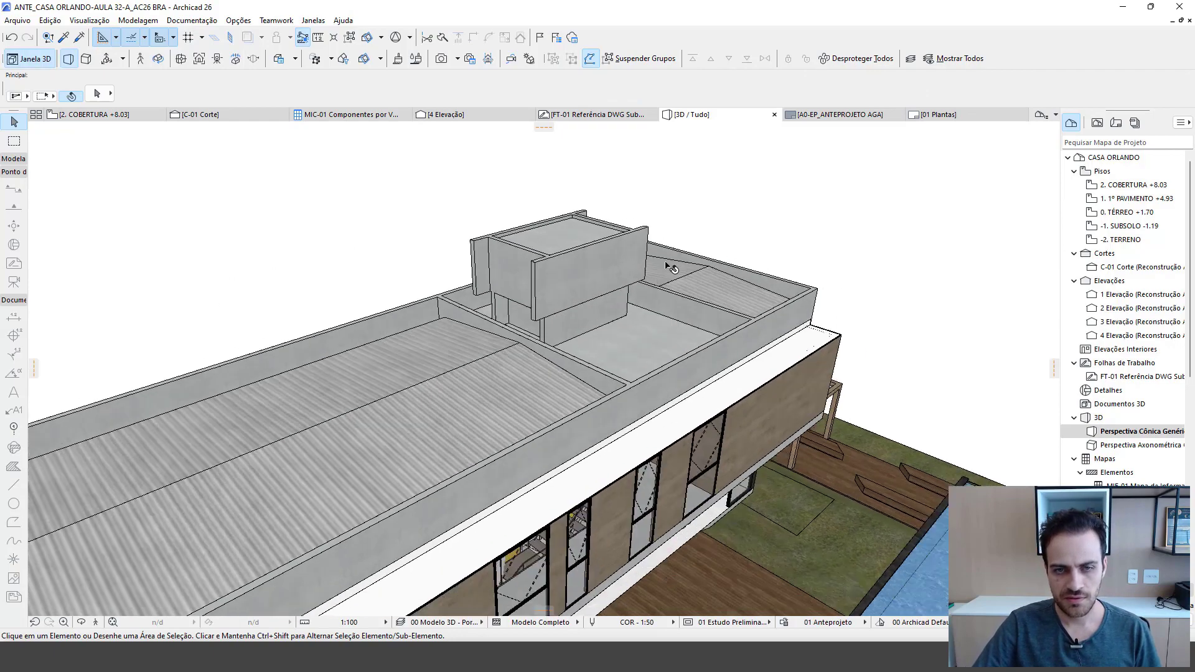
key(o)
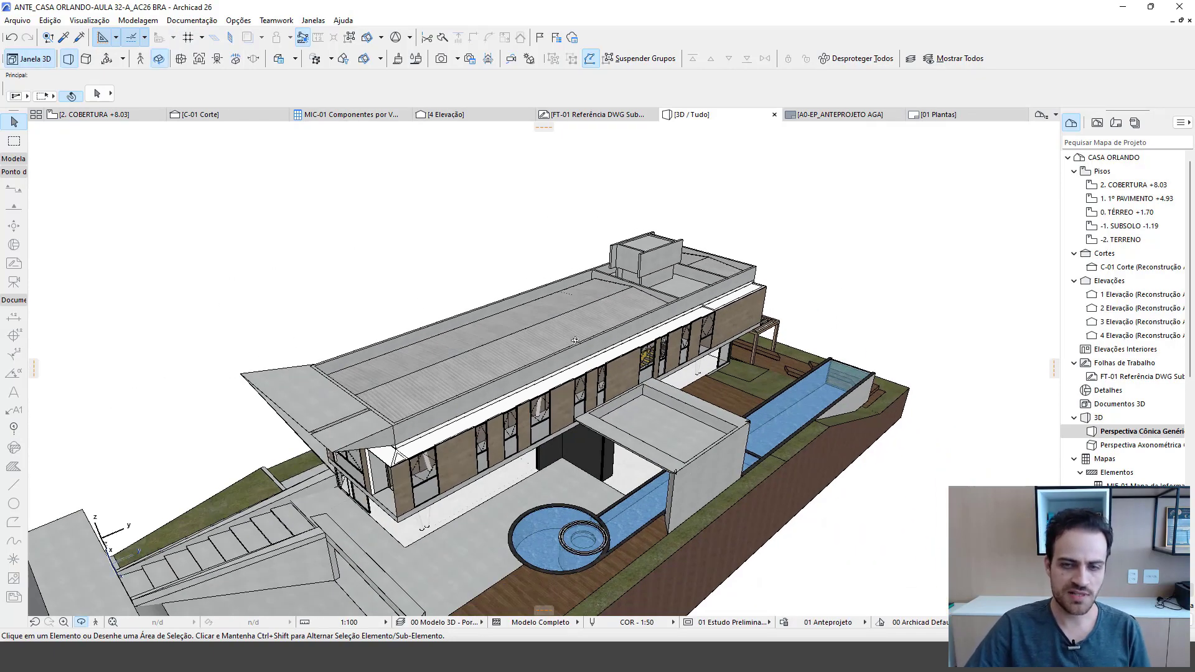
drag(588, 341, 720, 313)
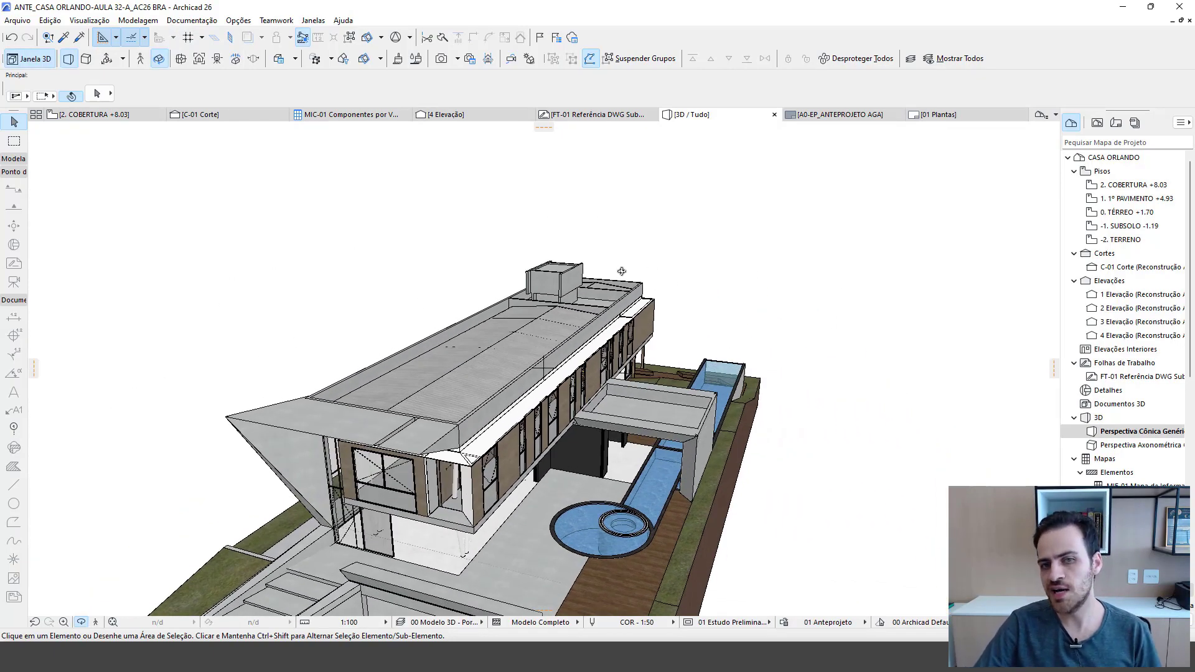
scroll(622, 271, up, 5)
drag(521, 276, 509, 249)
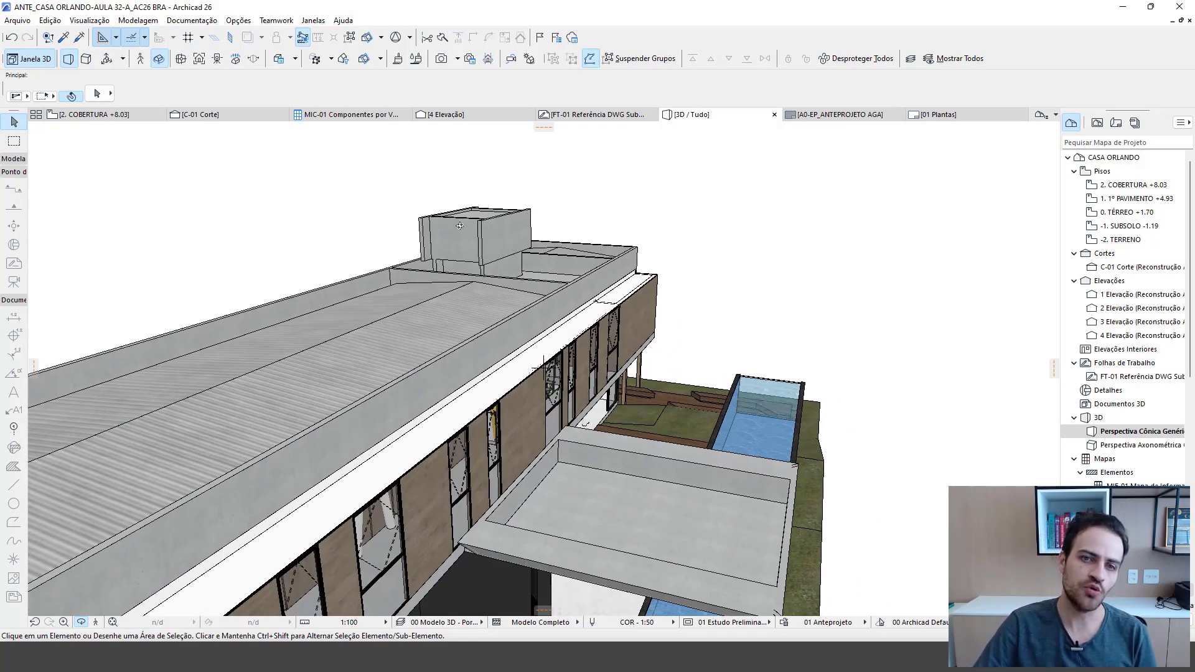
scroll(524, 397, up, 8)
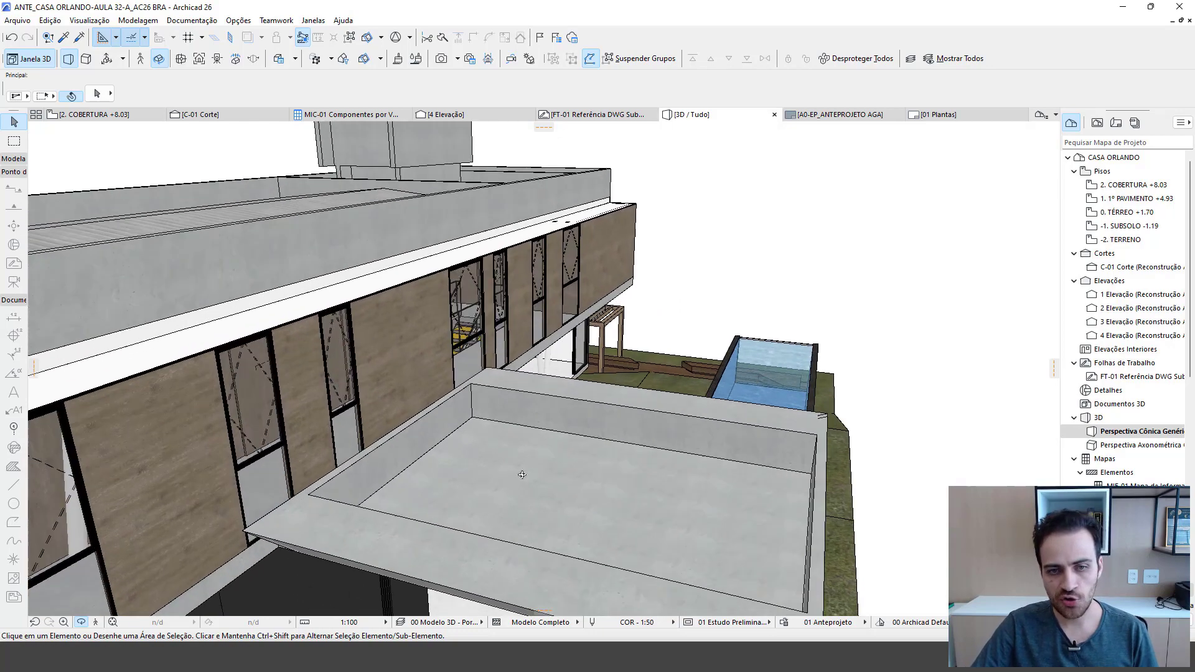
scroll(549, 498, up, 2)
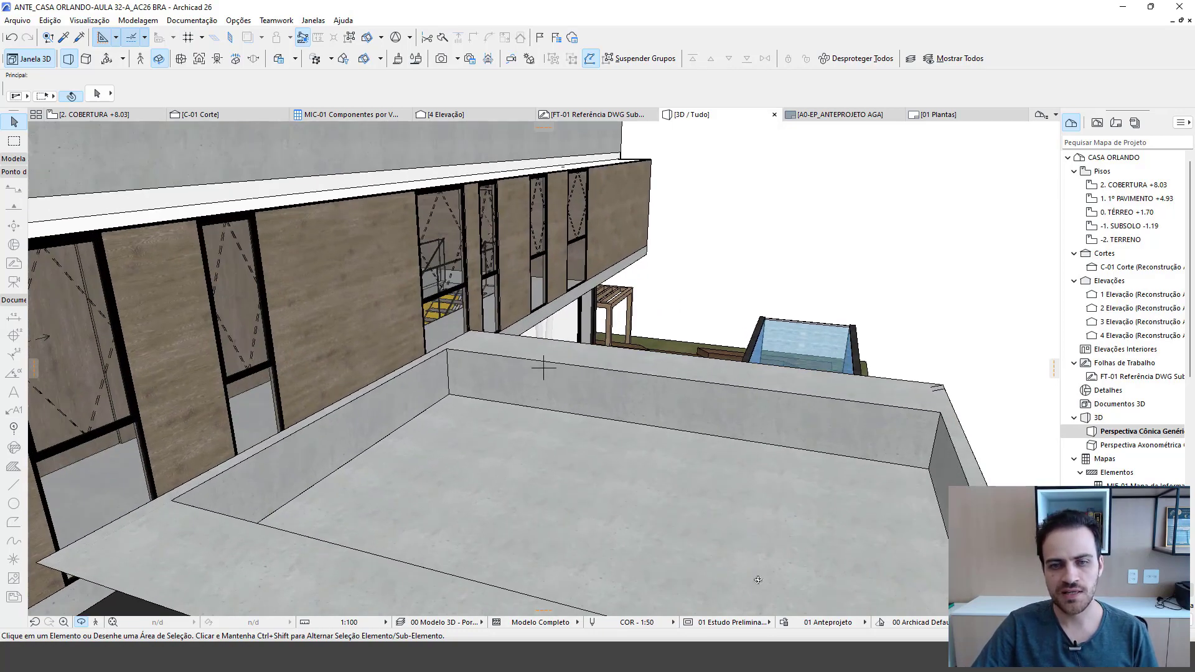
drag(550, 361, 566, 585)
drag(623, 425, 550, 363)
key(F2)
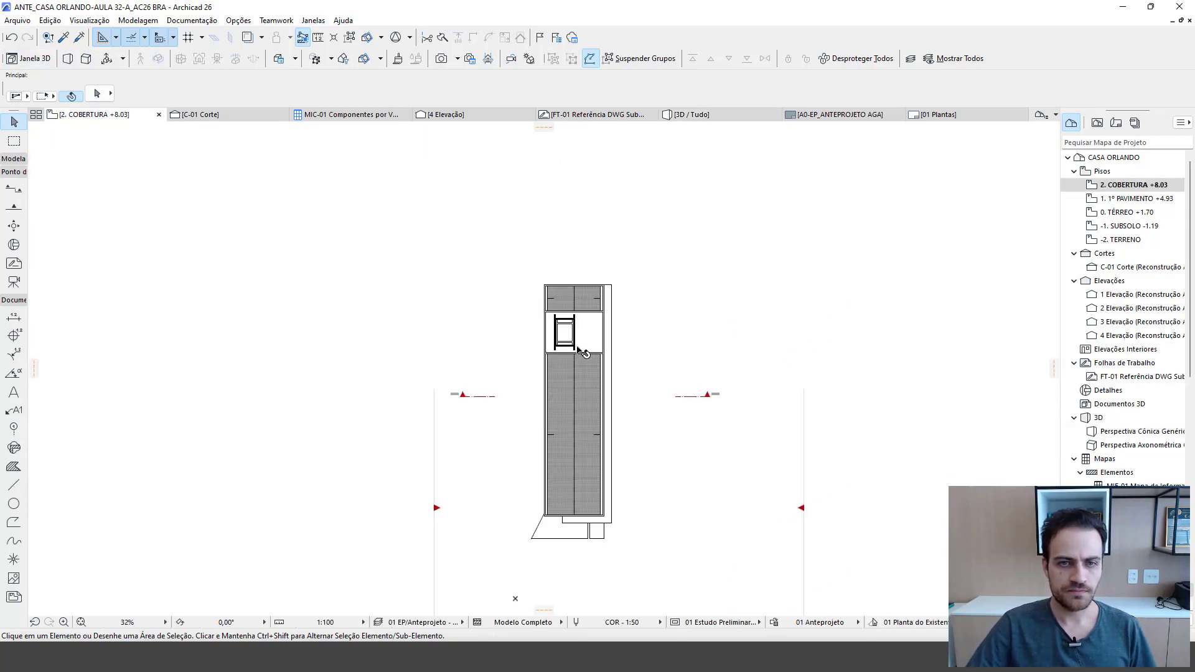
- Inspect the slabs and walls of the water tank in plan and in 3D, checking the slab beneath the tank
scroll(482, 222, up, 6)
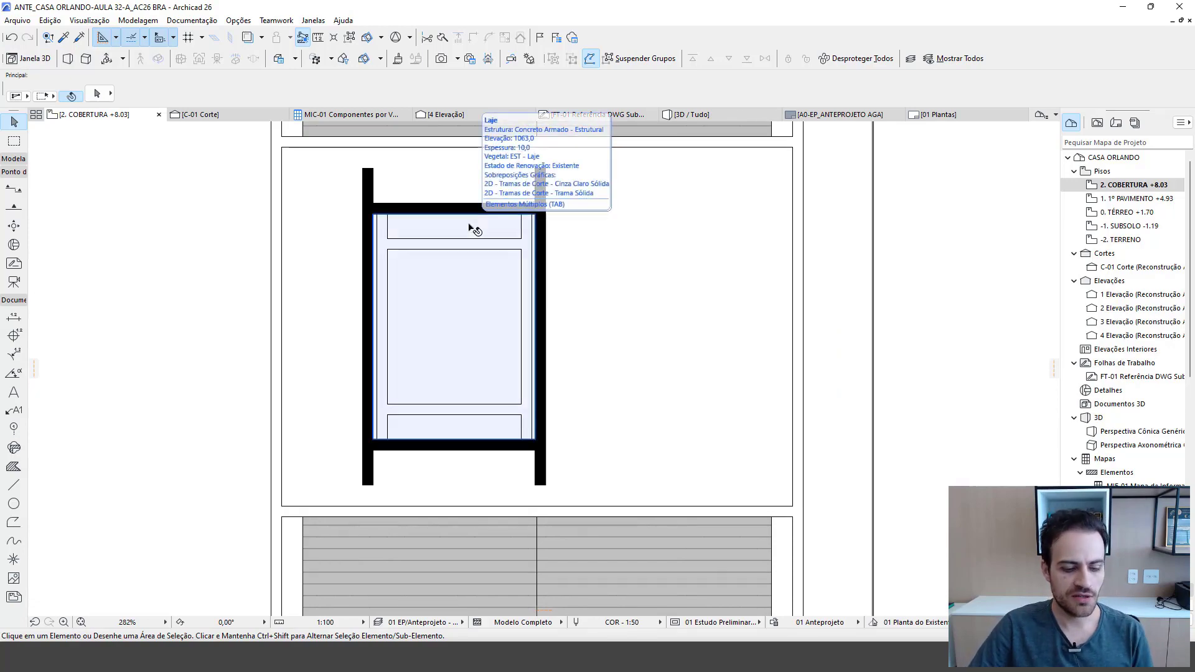
key(F3)
scroll(356, 341, up, 6)
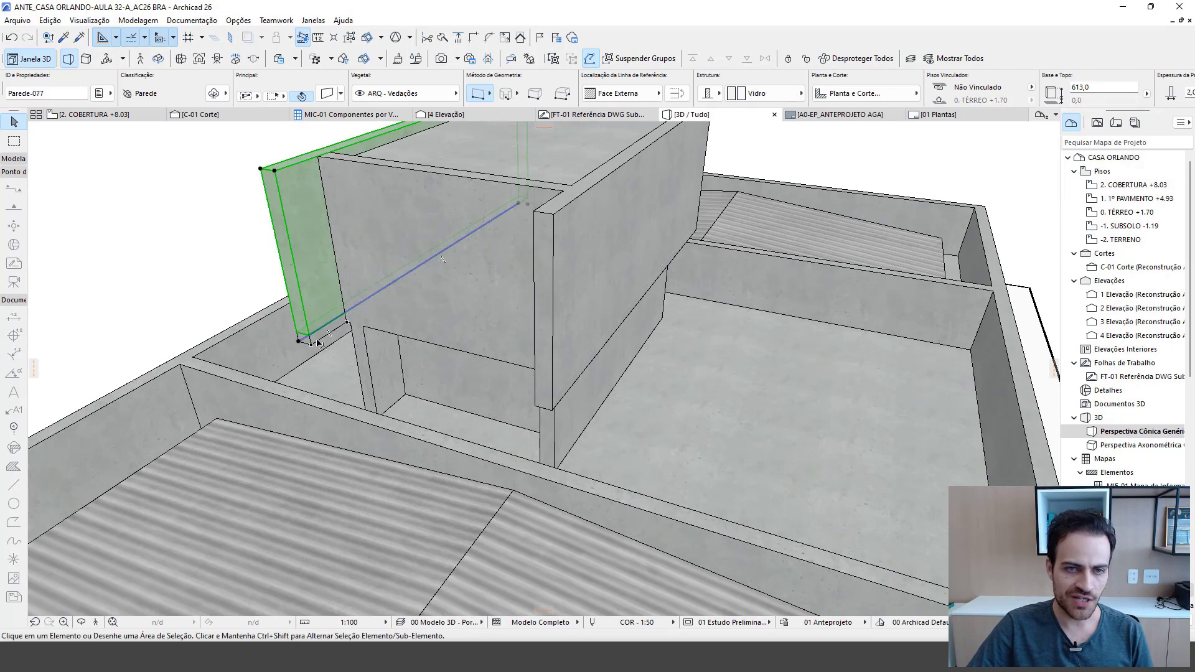
click(354, 329)
scroll(376, 327, up, 2)
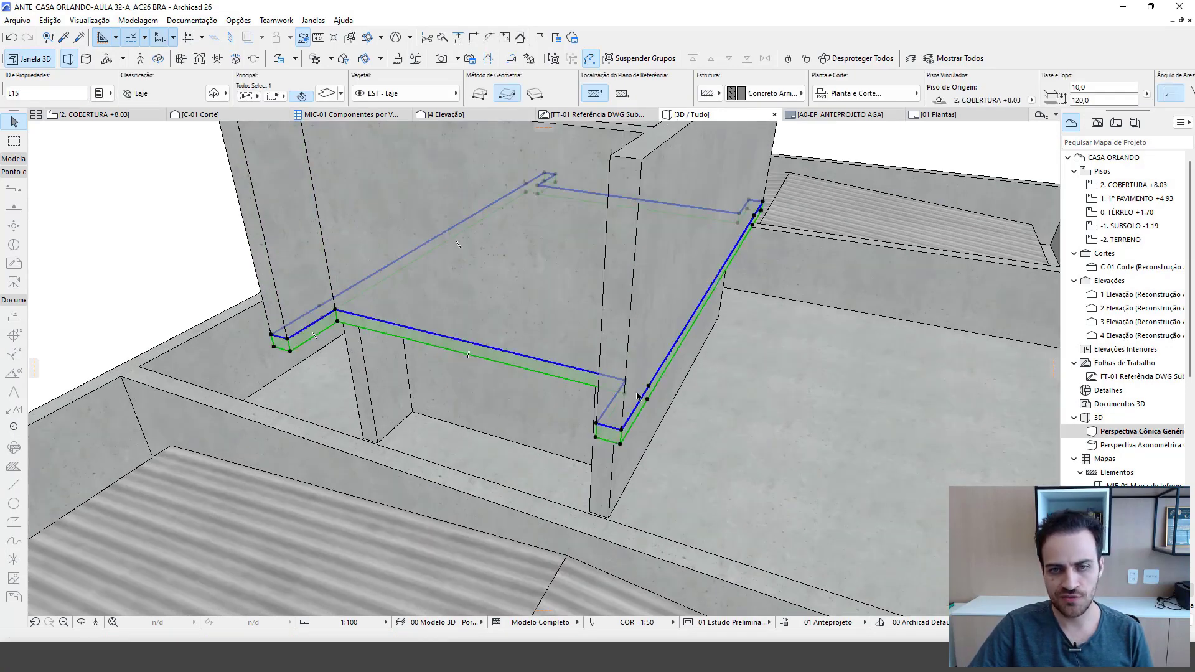
scroll(518, 370, down, 3)
key(Escape)
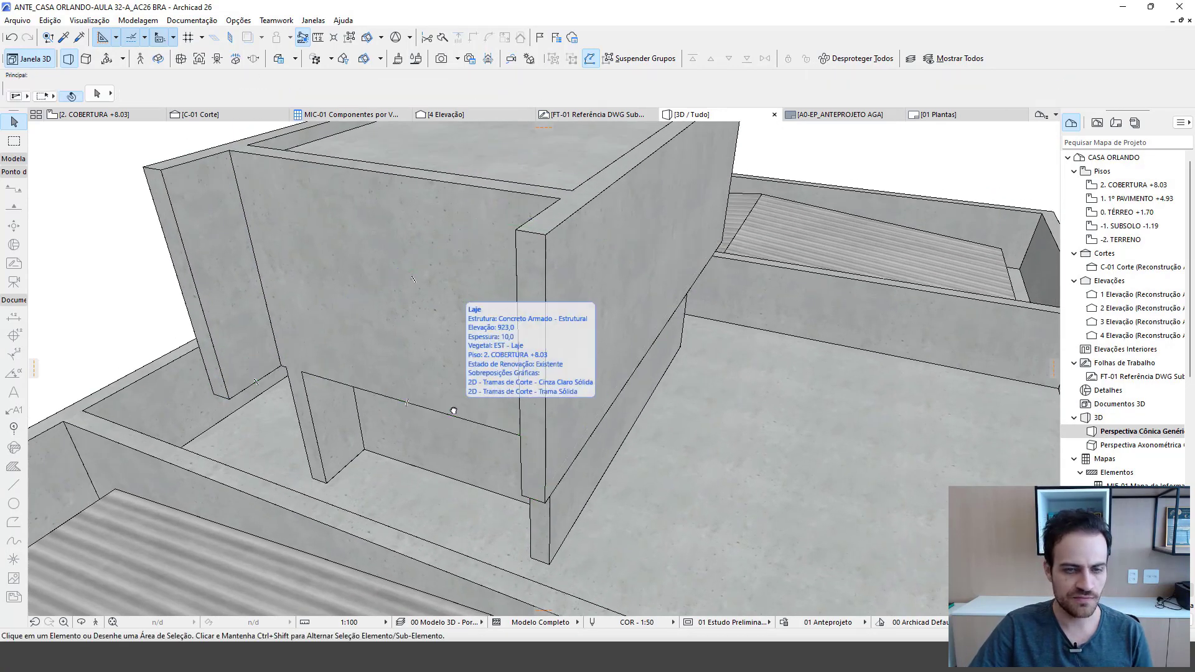
- Send the supporting walls beneath the water tank to the back of the display order in the roof plan
key(F2)
scroll(394, 256, up, 3)
click(395, 252)
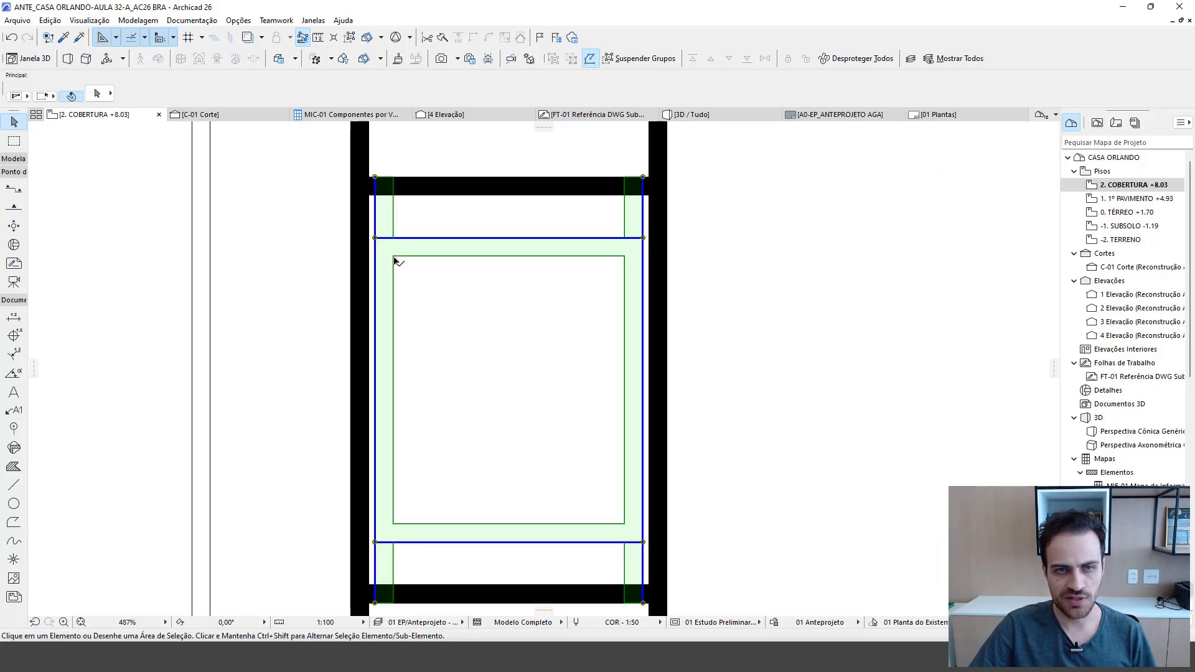
scroll(420, 255, down, 2)
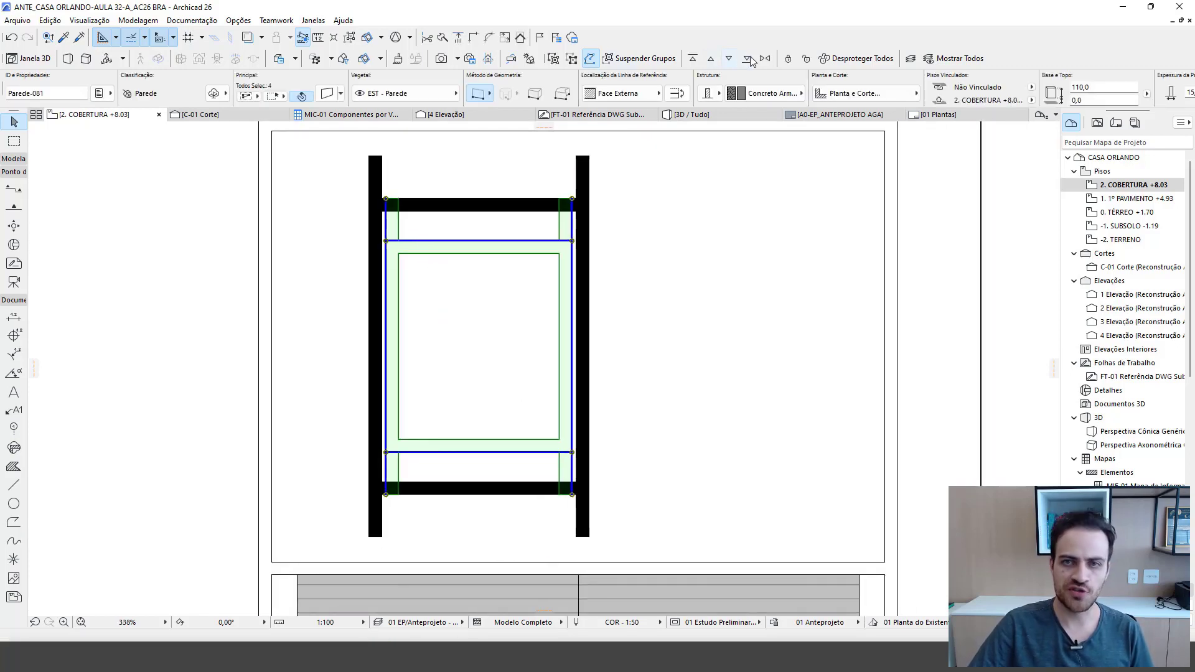
click(750, 59)
key(Escape)
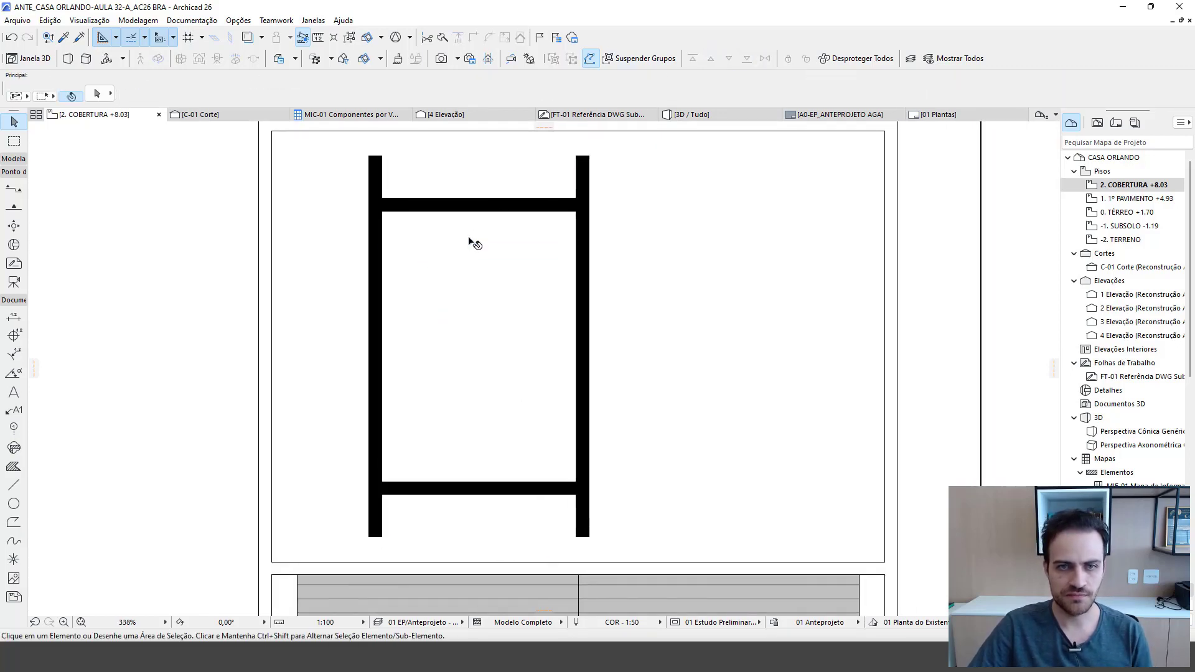
click(464, 249)
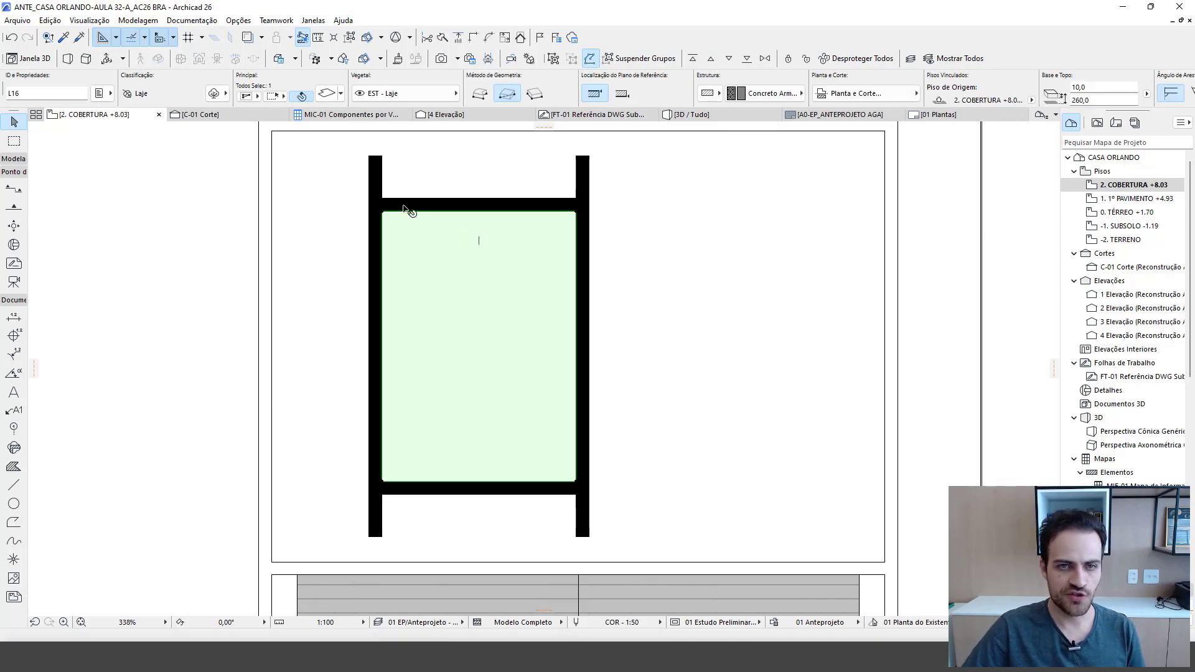
key(Escape)
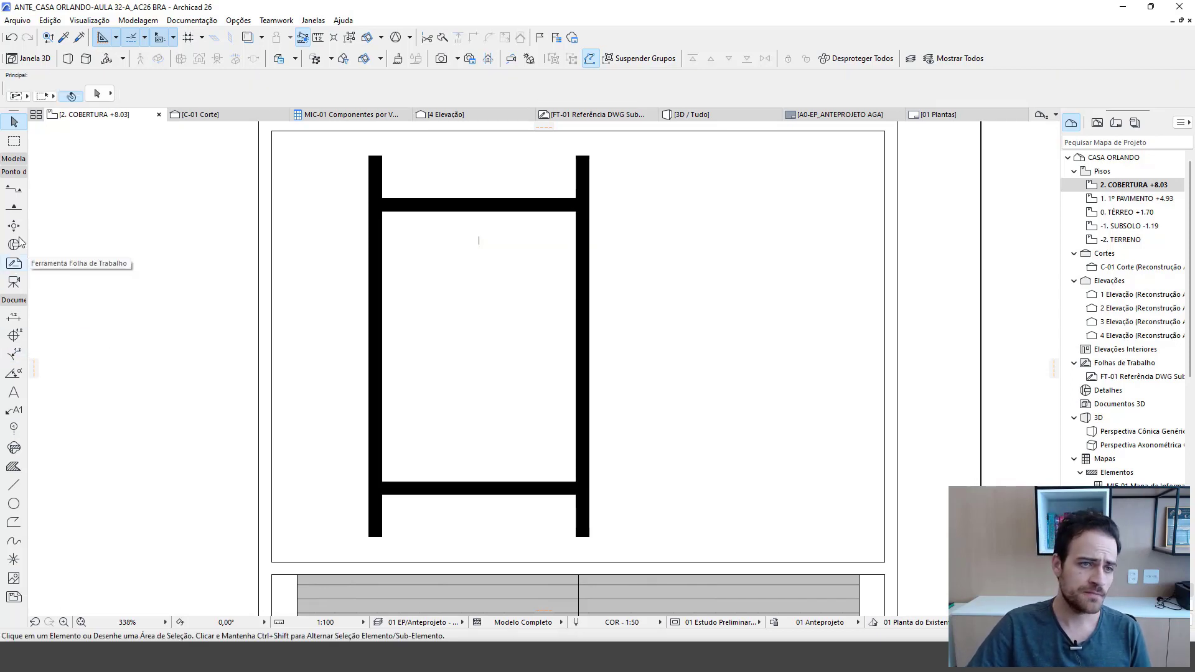
- Pick up the settings of the pool's water slab from the 0. TÉRREO +1.70 floor plan
double_click(1158, 199)
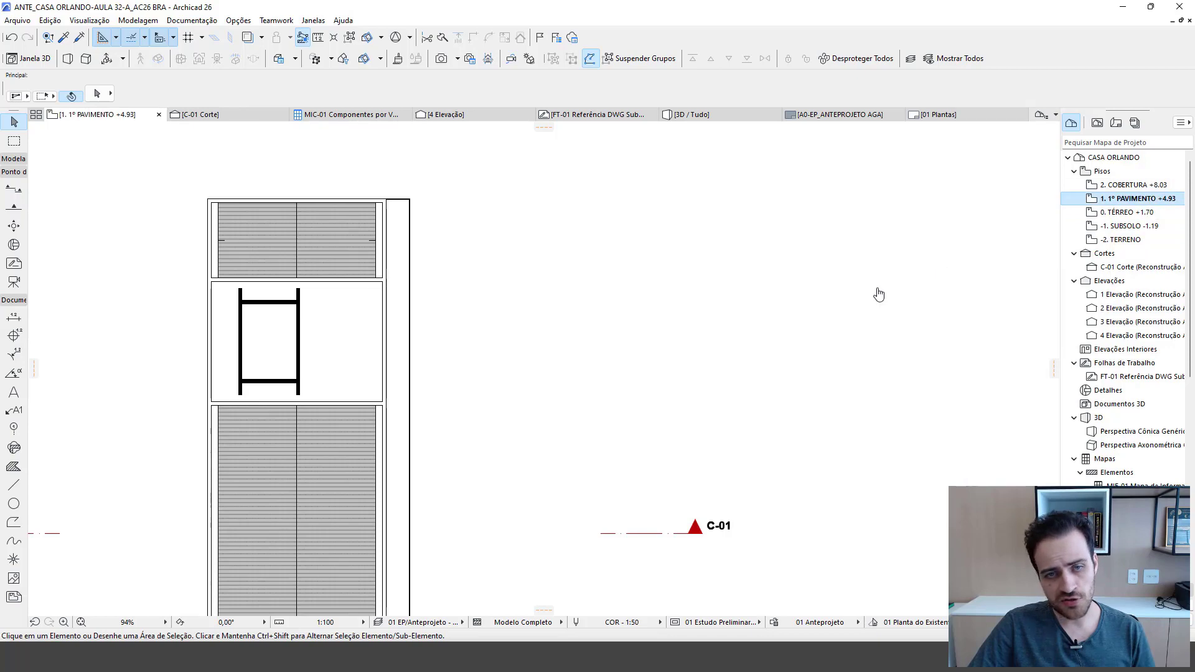
double_click(1127, 212)
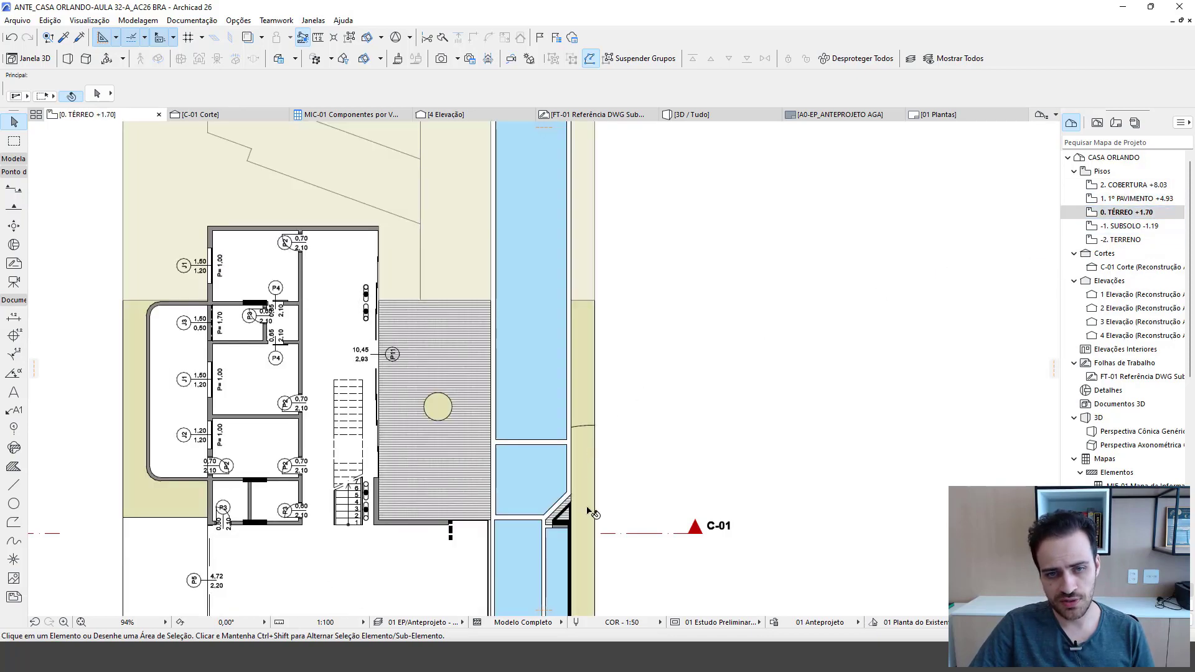
scroll(552, 217, up, 1)
middle_drag(551, 218, 483, 311)
click(63, 37)
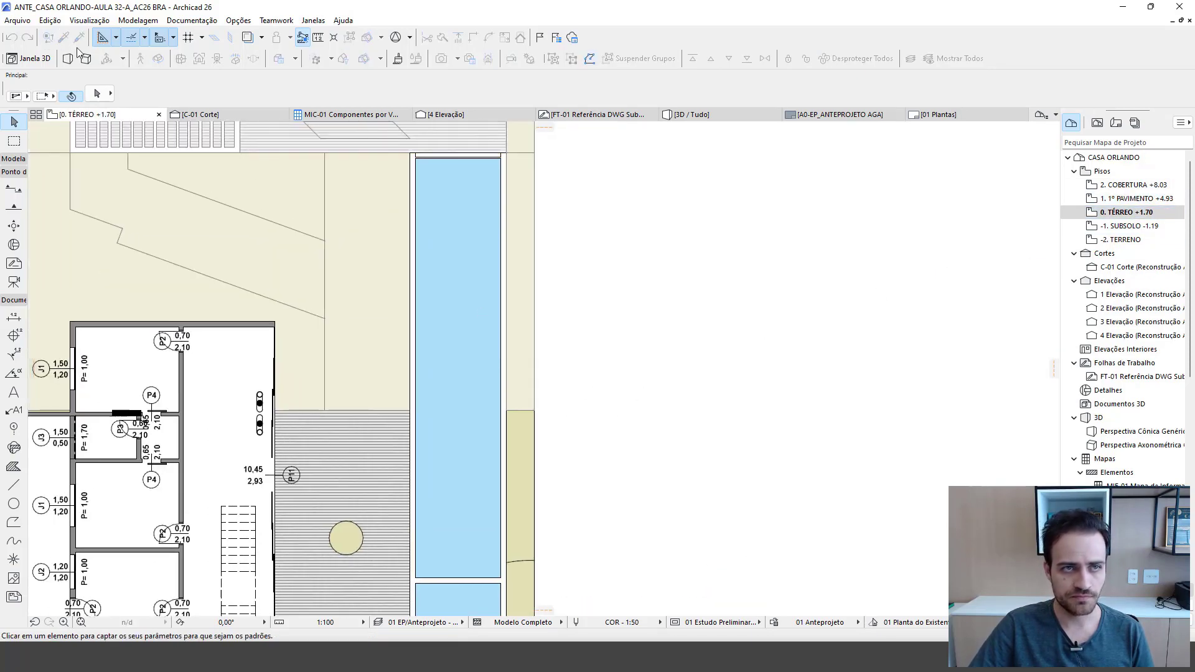
click(452, 258)
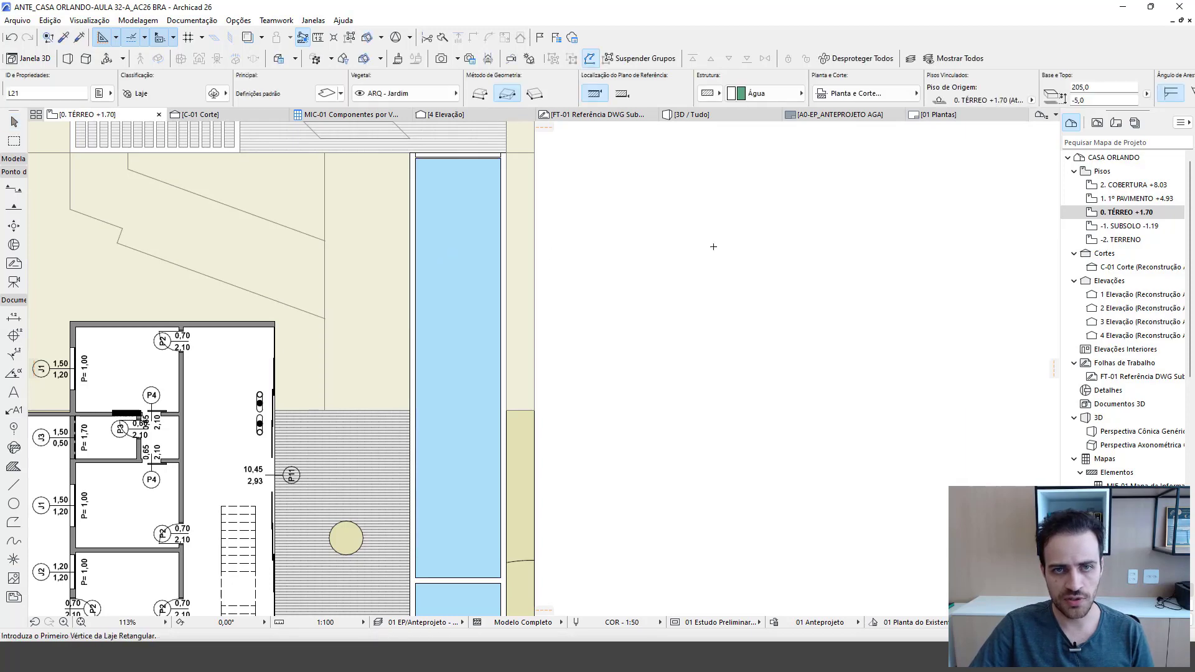
- Set the water slab defaults to a thickness of 120,0 and a storey offset of 250,0 on 2. COBERTURA +8.03
double_click(1145, 199)
double_click(1137, 184)
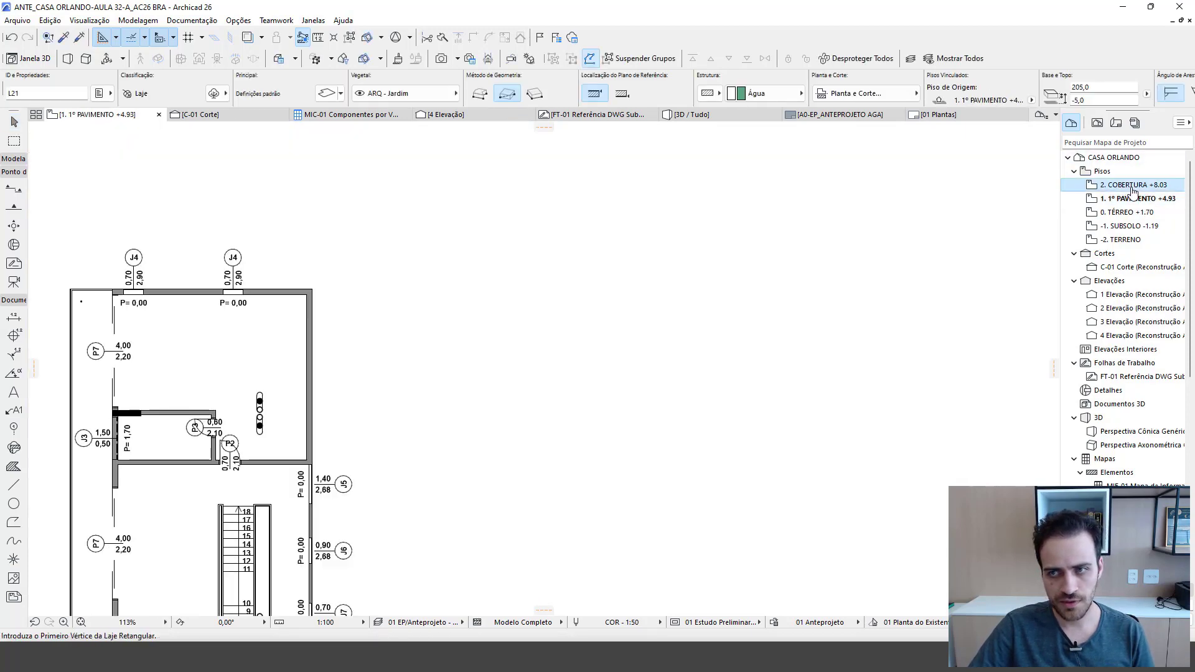
middle_drag(390, 343, 552, 244)
scroll(427, 320, up, 3)
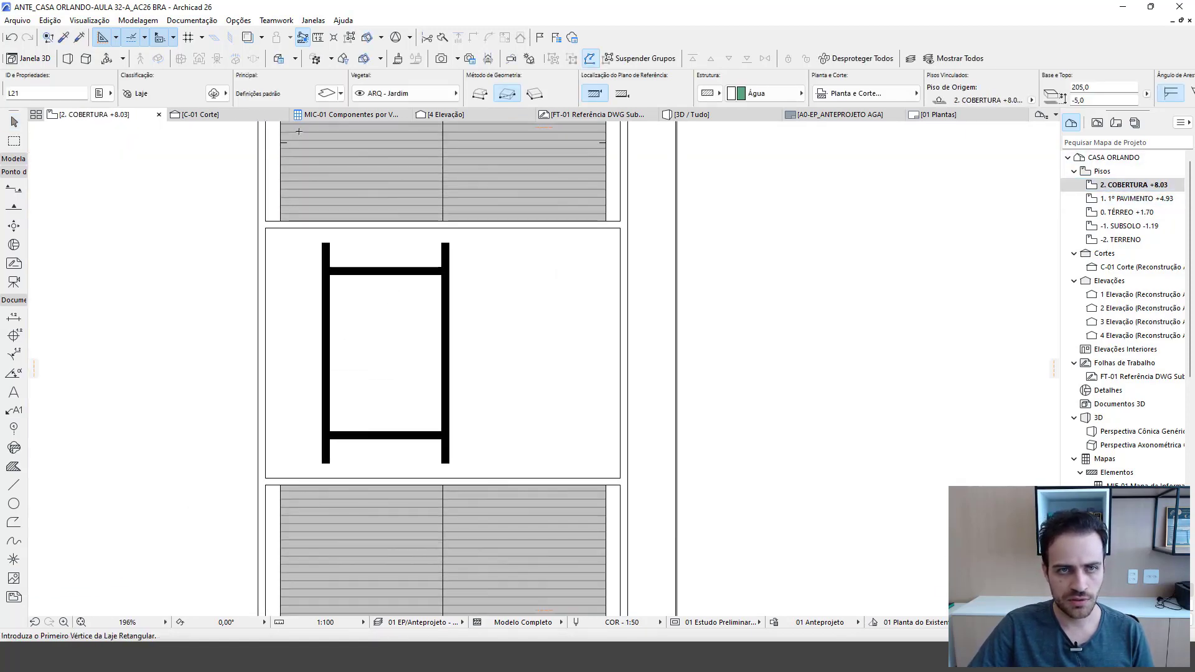
click(328, 93)
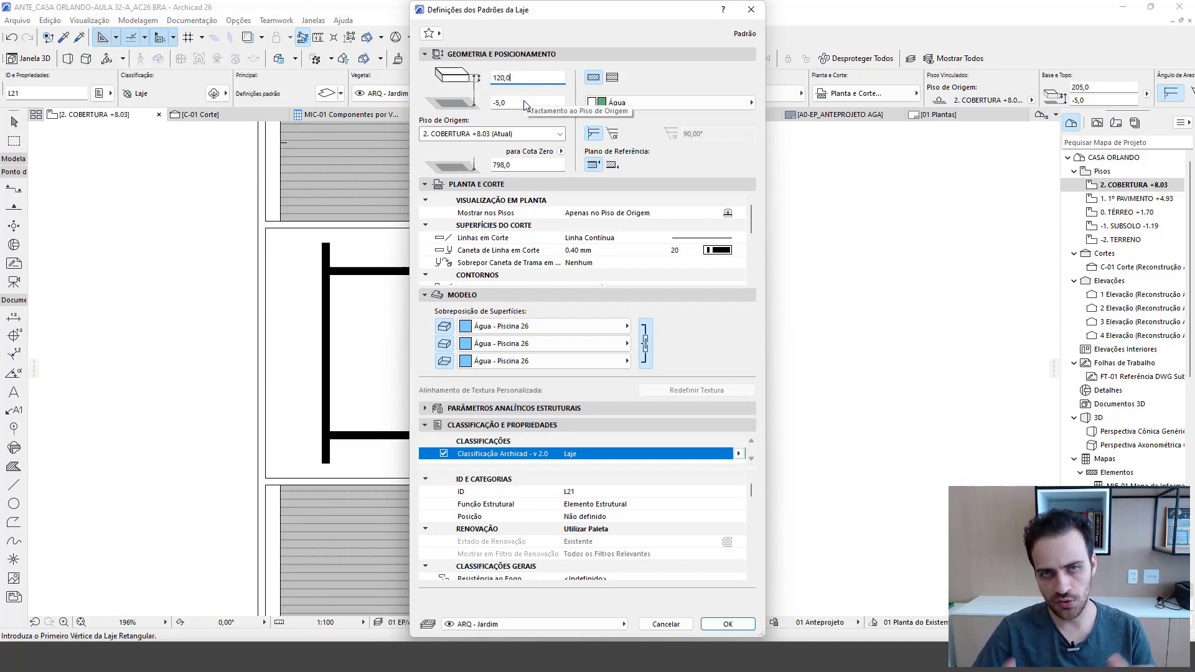
key(Tab)
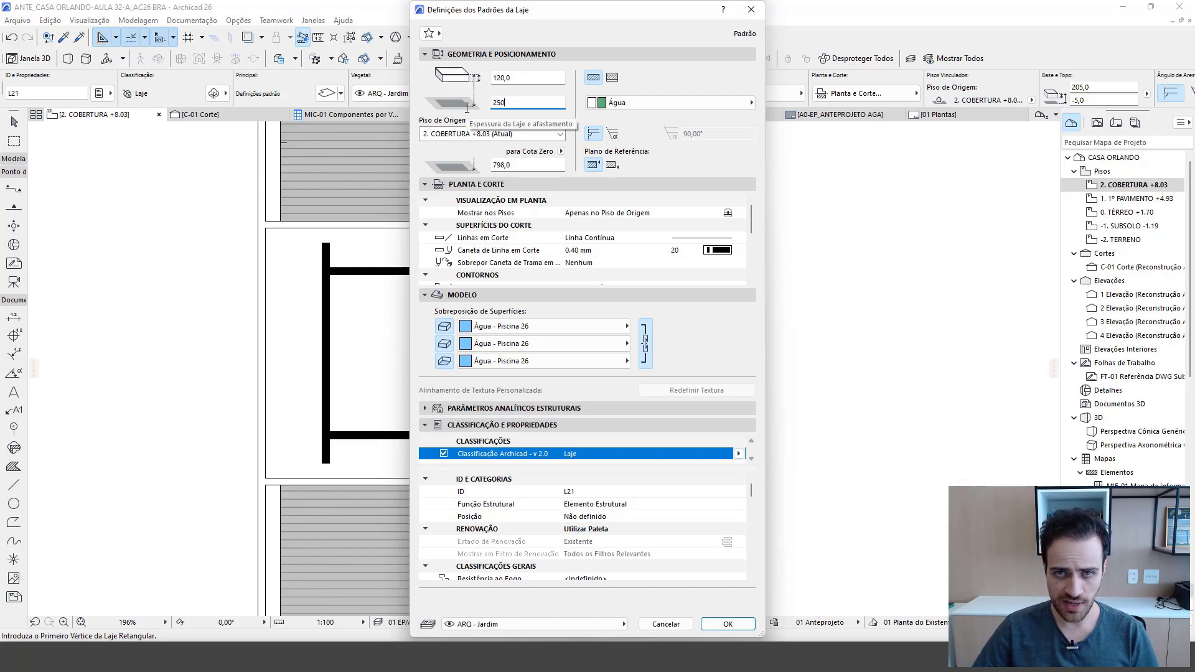
click(619, 104)
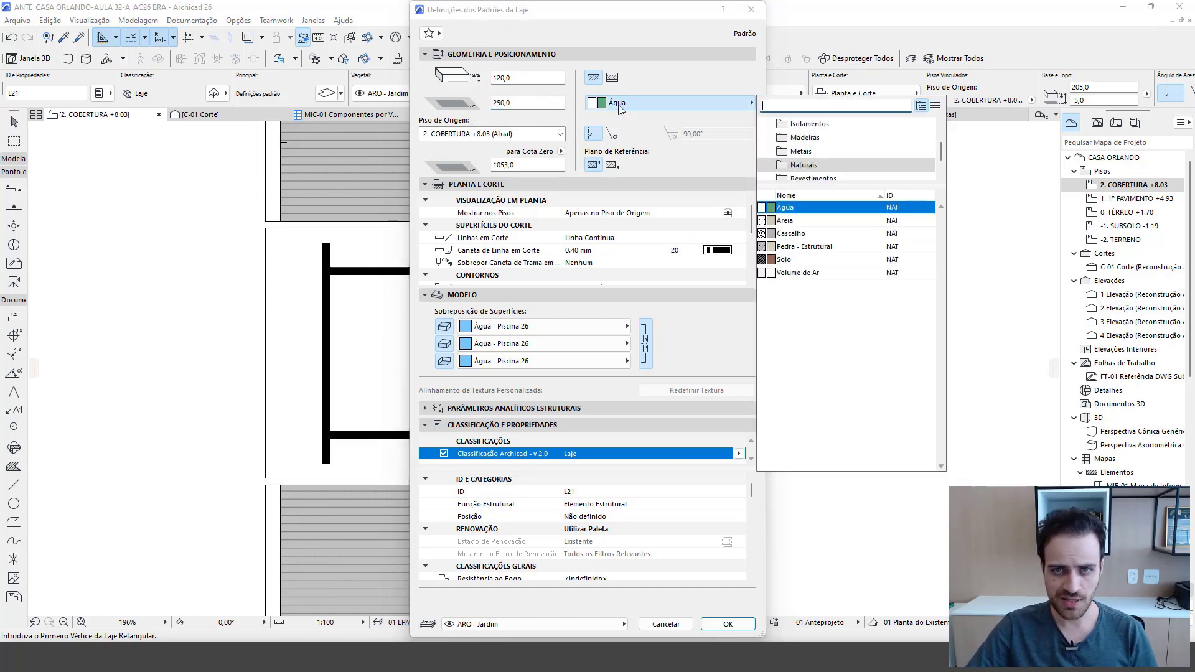
click(514, 327)
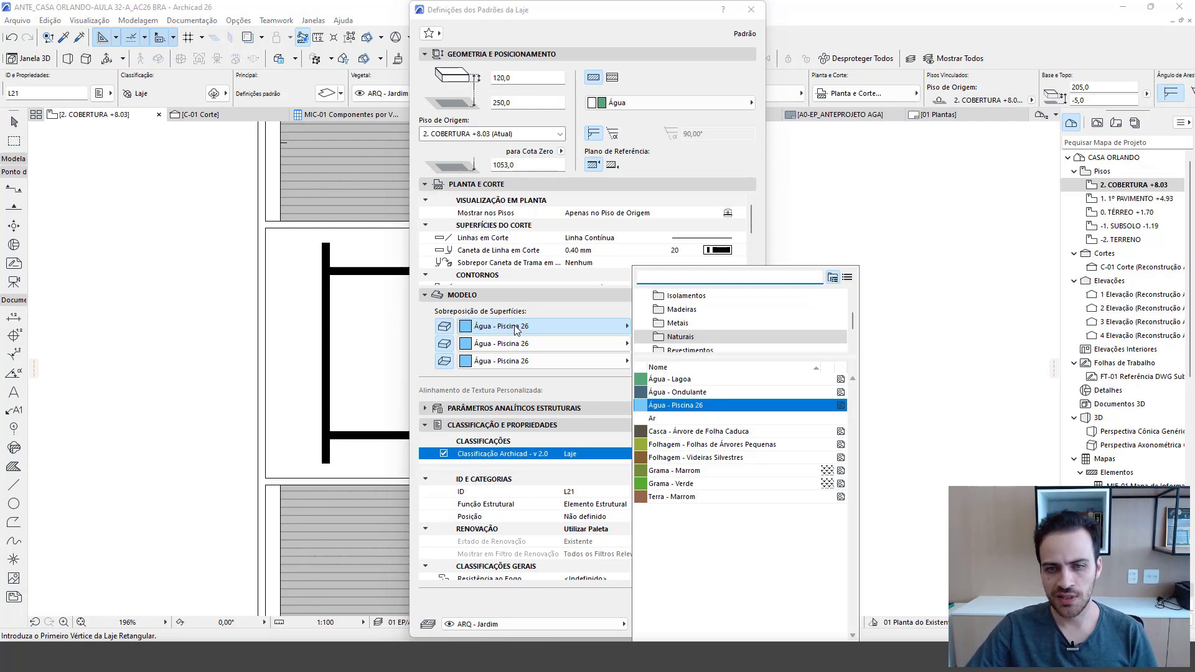
click(515, 329)
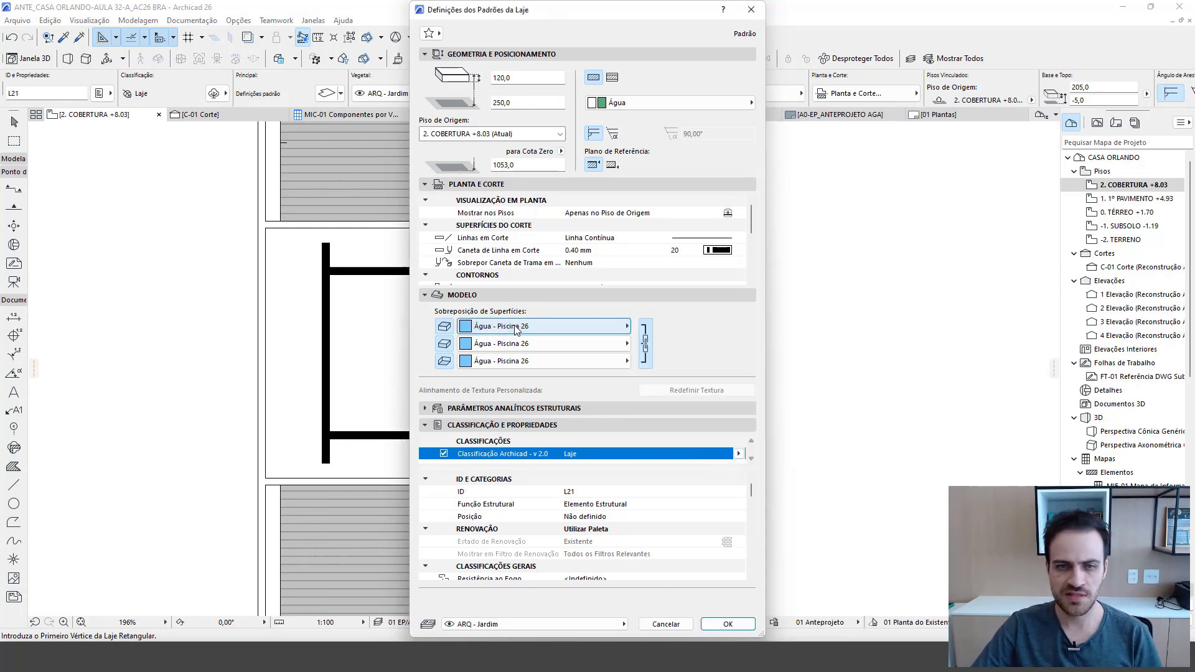
scroll(603, 518, down, 3)
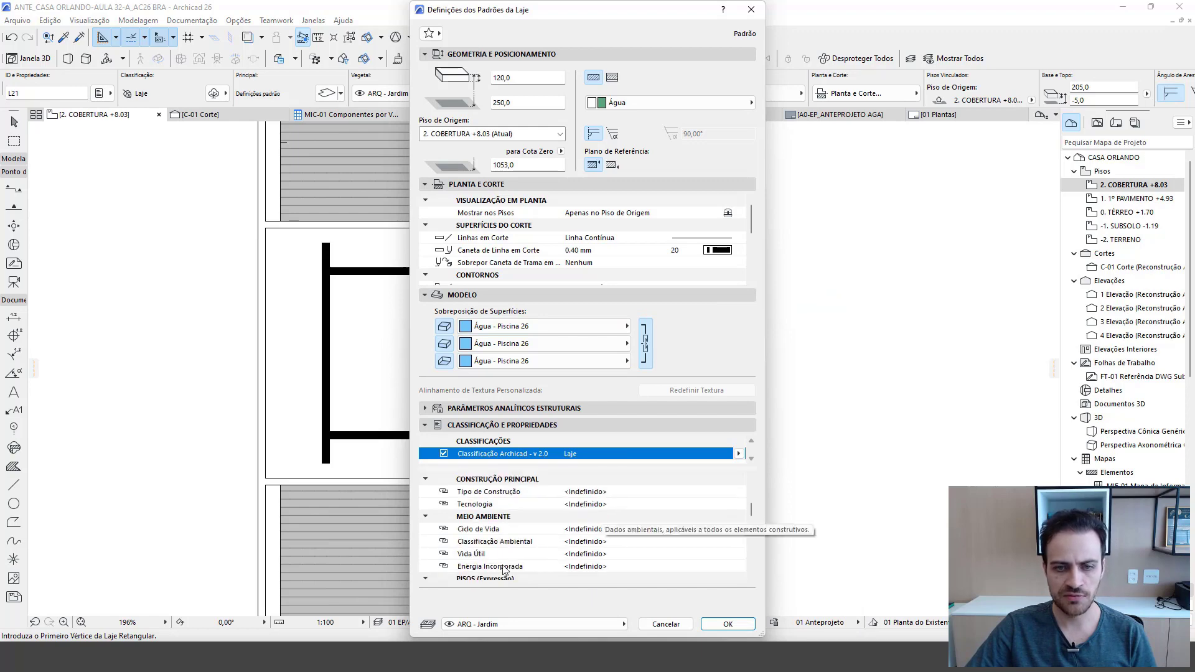
click(490, 623)
click(491, 624)
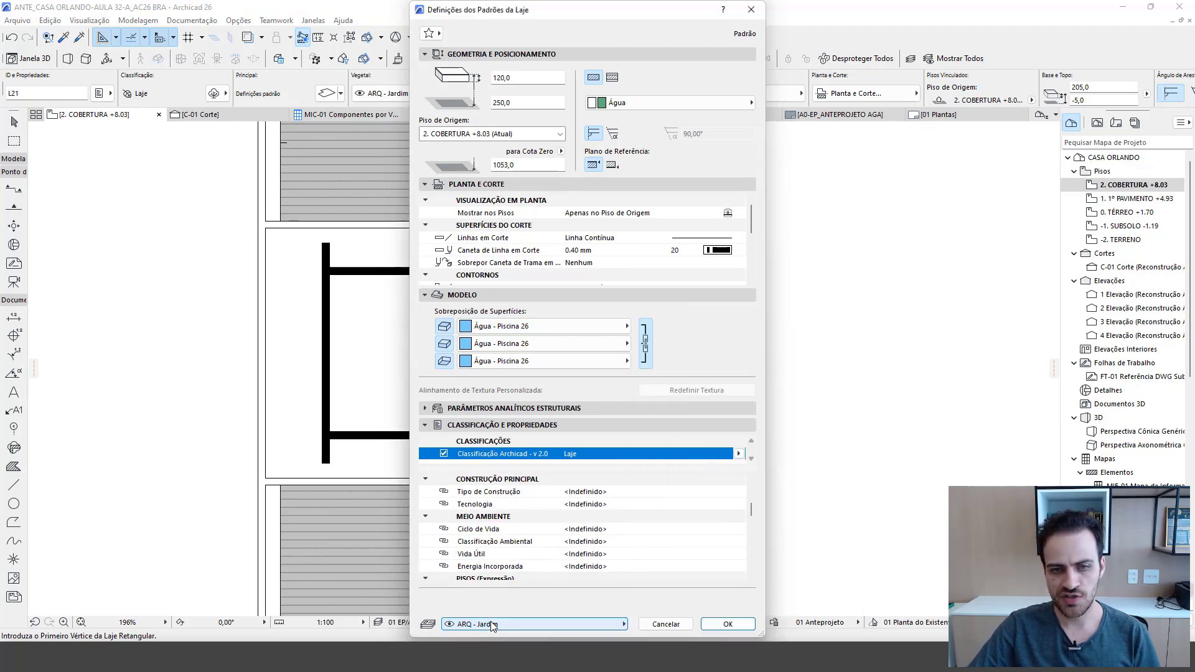
click(728, 624)
- Draw a rectangular water slab filling the water tank between the inner faces of its four walls
scroll(346, 229, up, 5)
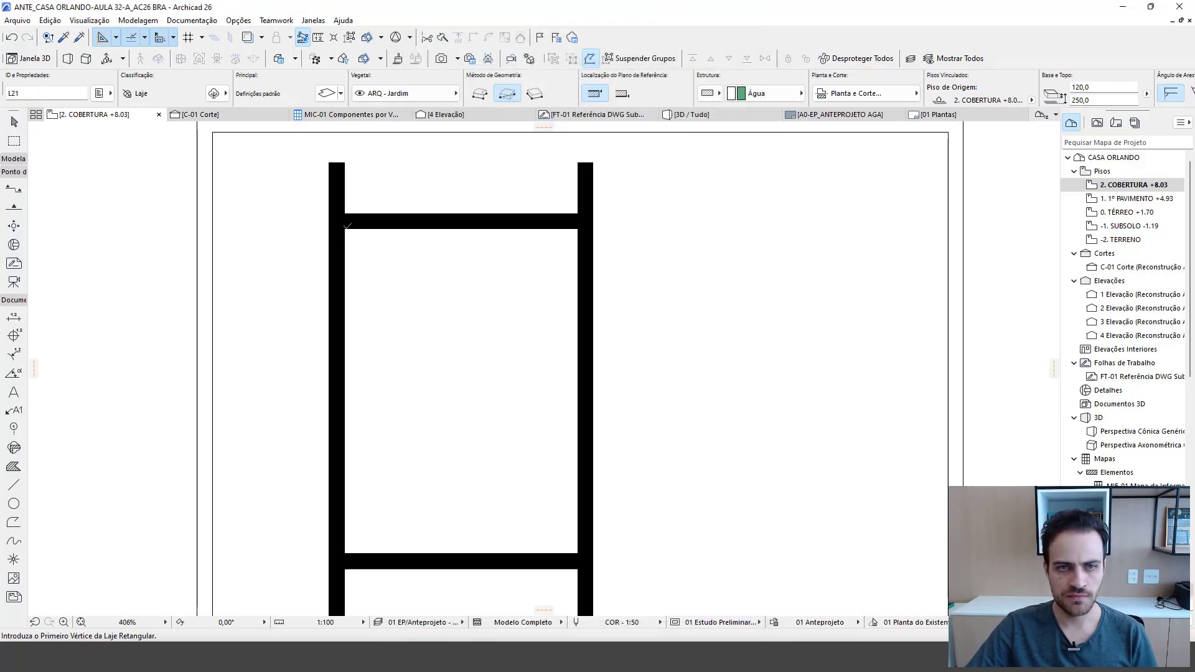
click(345, 229)
click(579, 554)
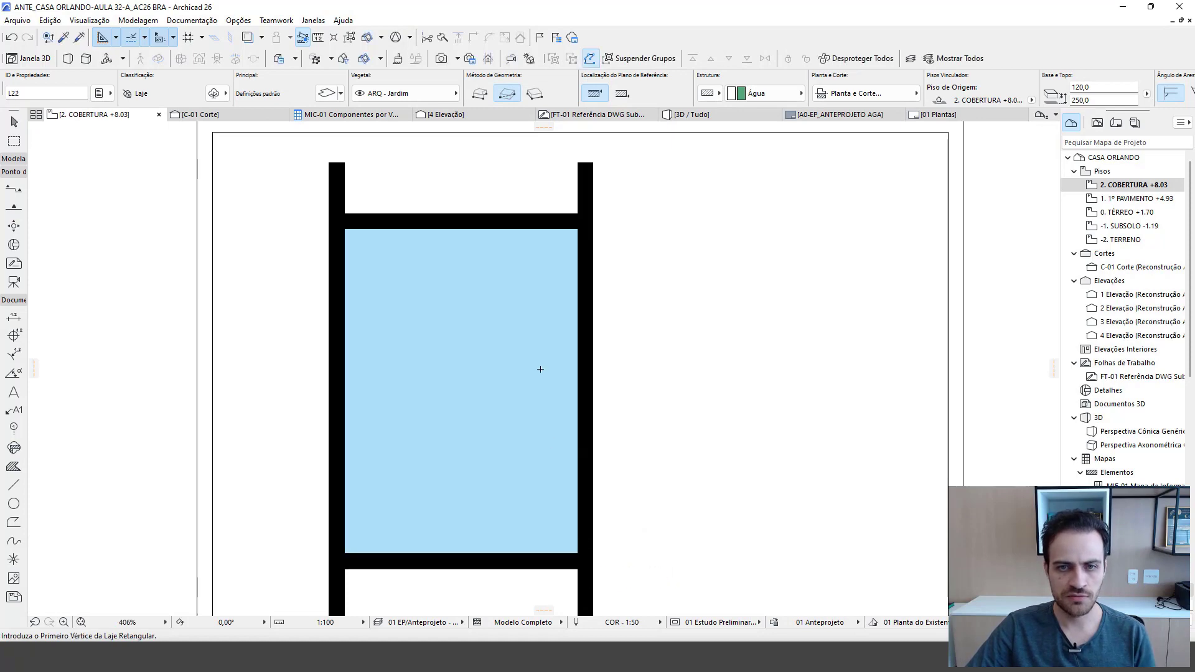
key(Escape)
scroll(525, 297, down, 10)
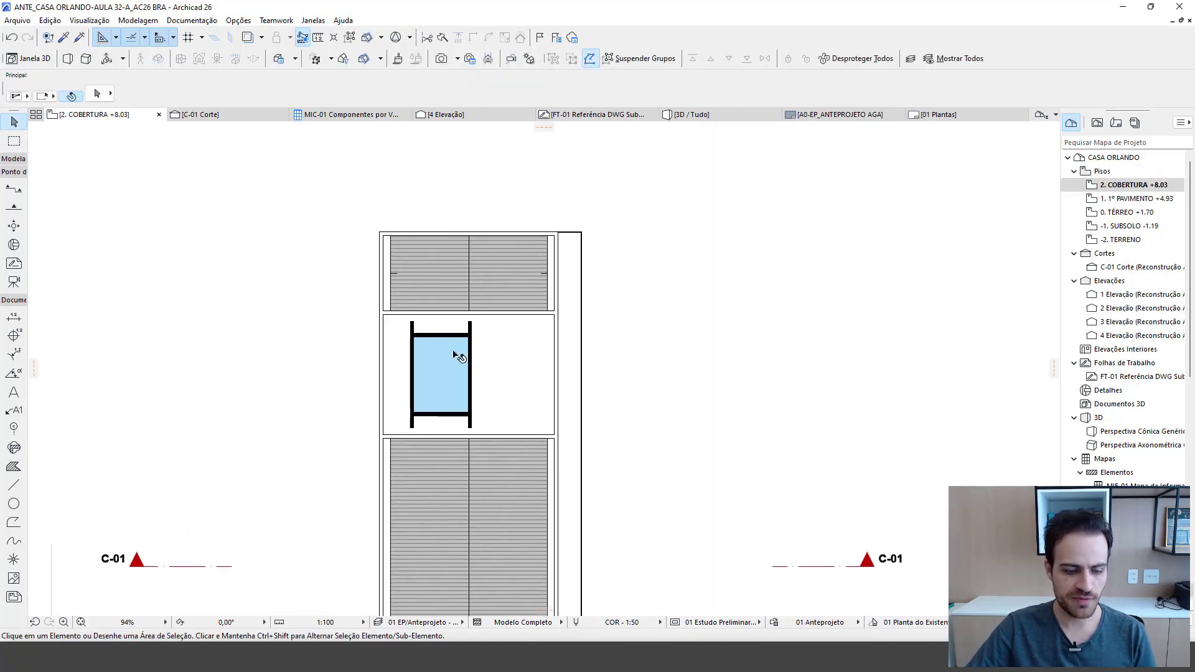
- Examine the water tank in the 3D perspective from close up and from outside the house
key(F3)
key(shift+F3)
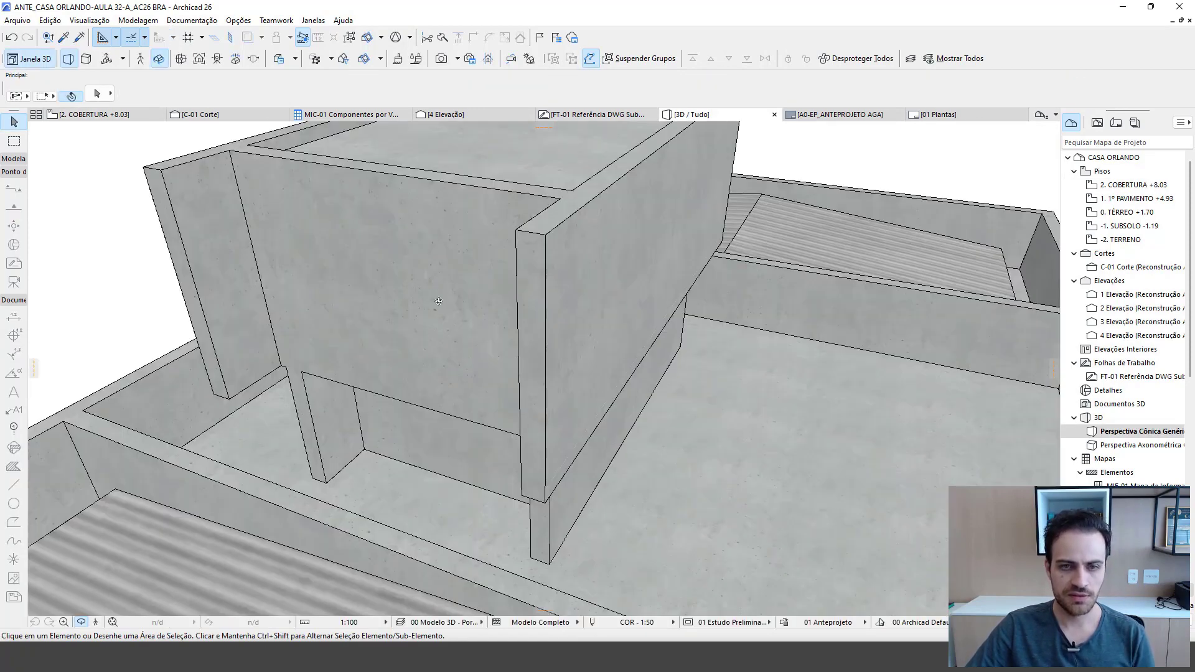
key(Up)
scroll(682, 256, up, 8)
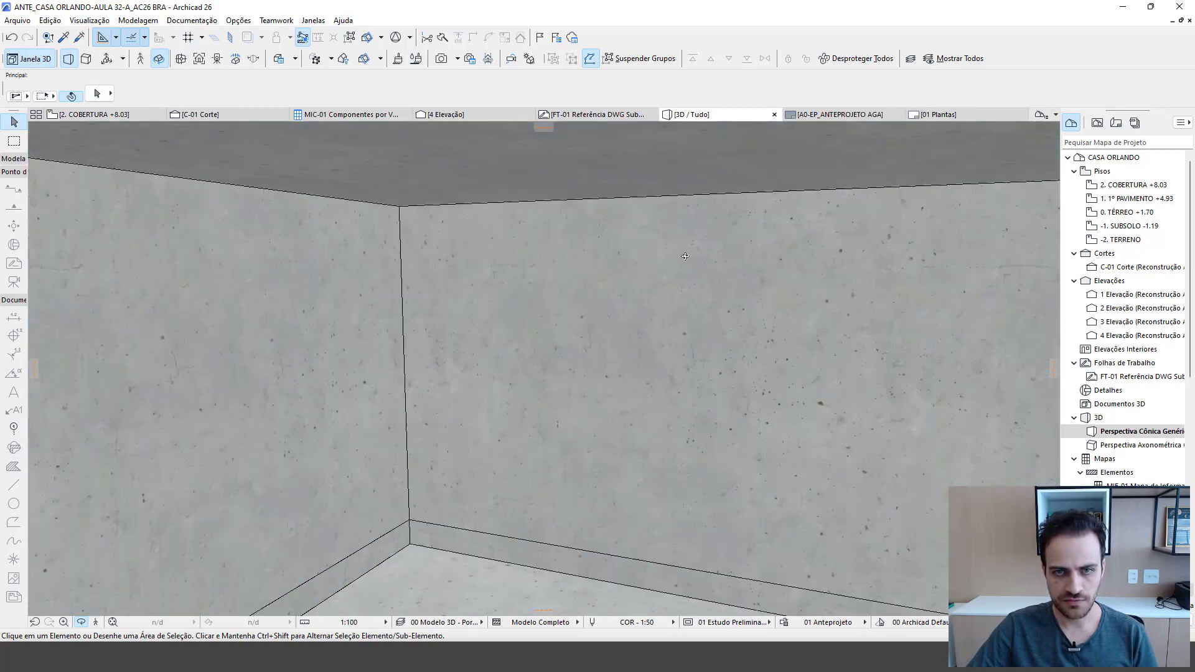
middle_drag(682, 256, 645, 346)
shift+middle_drag(388, 222, 507, 349)
scroll(495, 310, down, 3)
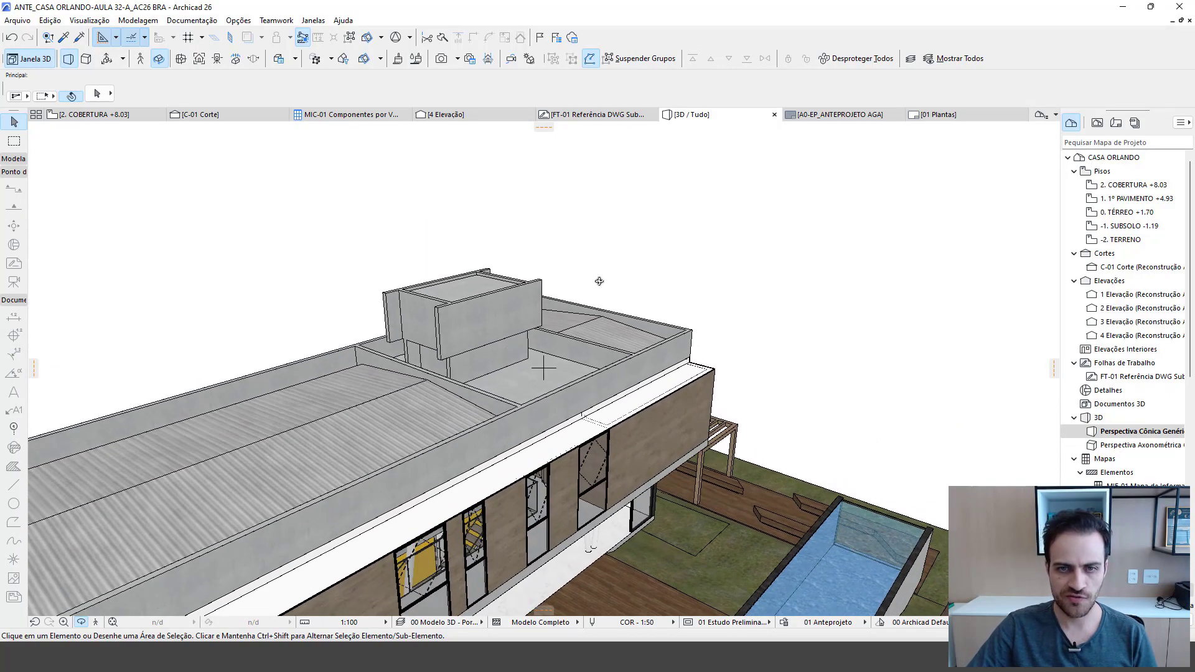
shift+middle_drag(634, 306, 852, 354)
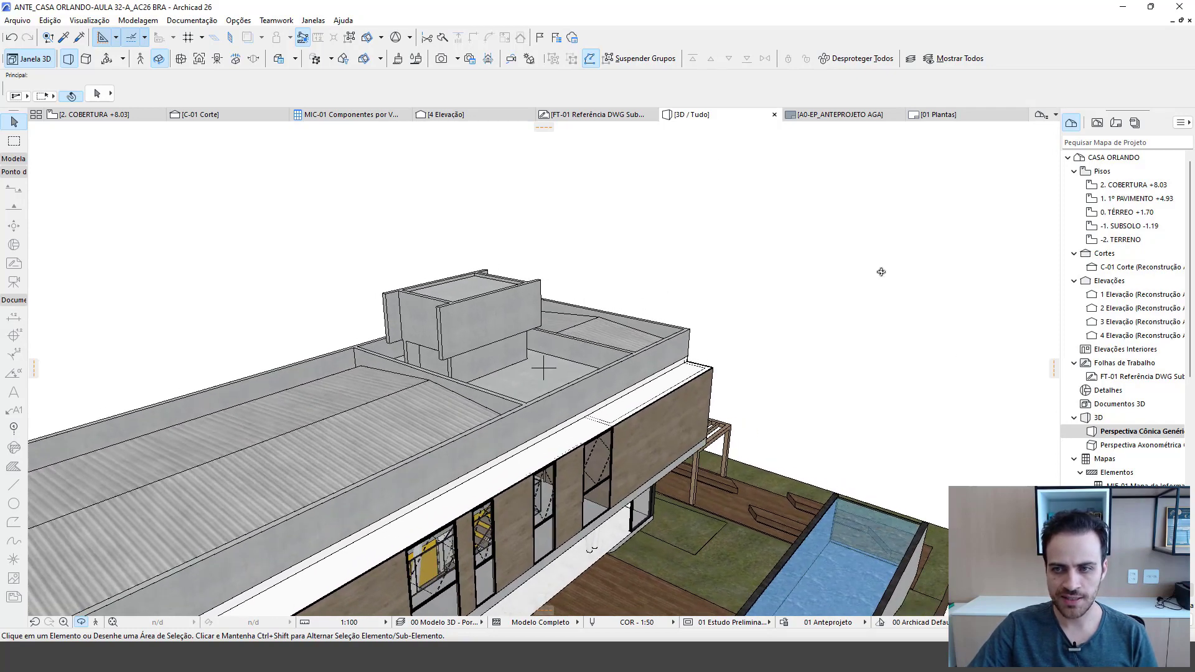
- Cut the 3D model with a vertical cutting plane running lengthwise through the house and the water tank
click(365, 61)
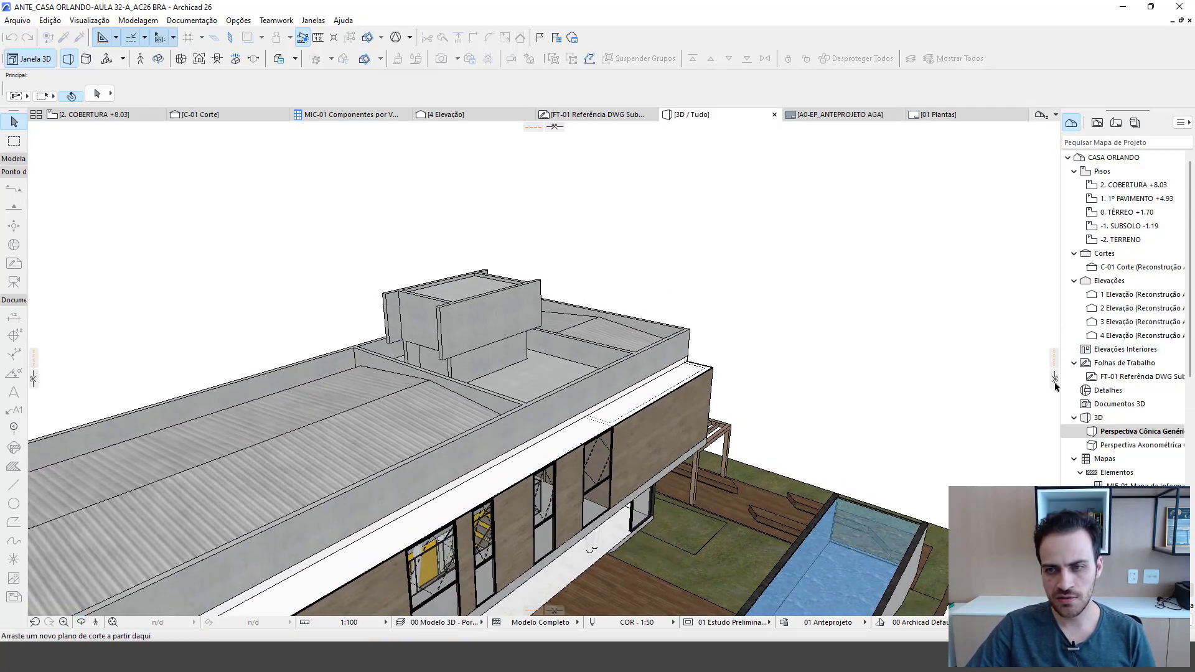
mouse_move(1055, 380)
mouse_down()
mouse_move(583, 353)
mouse_move(640, 365)
mouse_up()
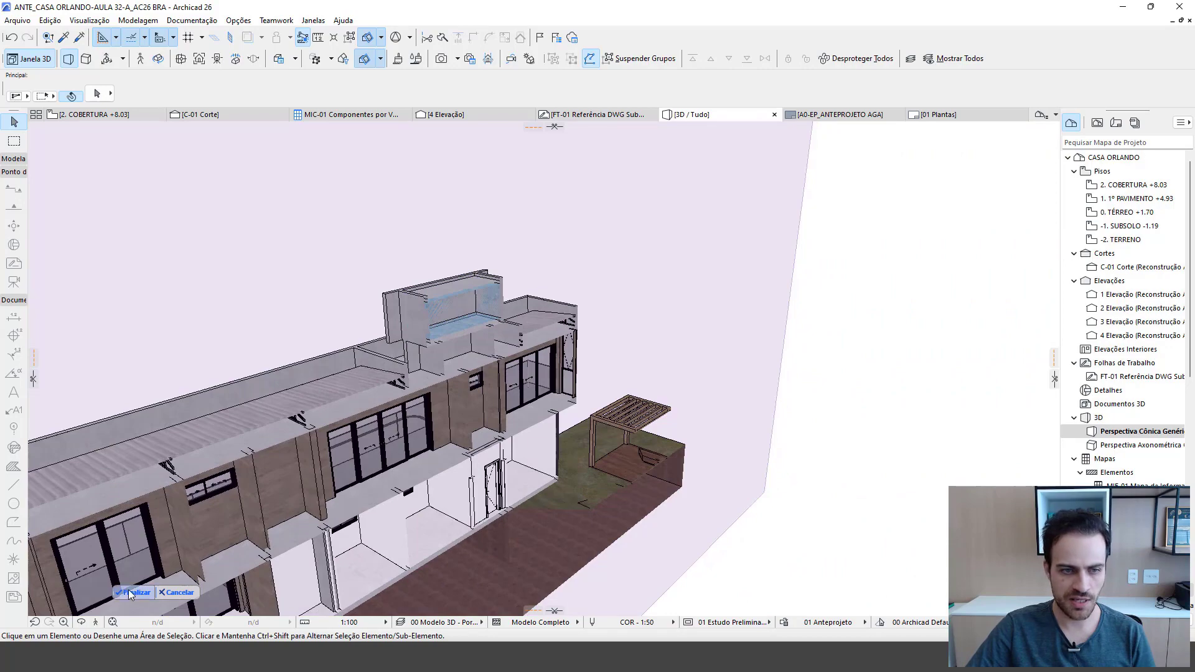
click(131, 592)
- Set the 3D cut surfaces to use the element attributes instead of the custom black surface
scroll(486, 322, up, 5)
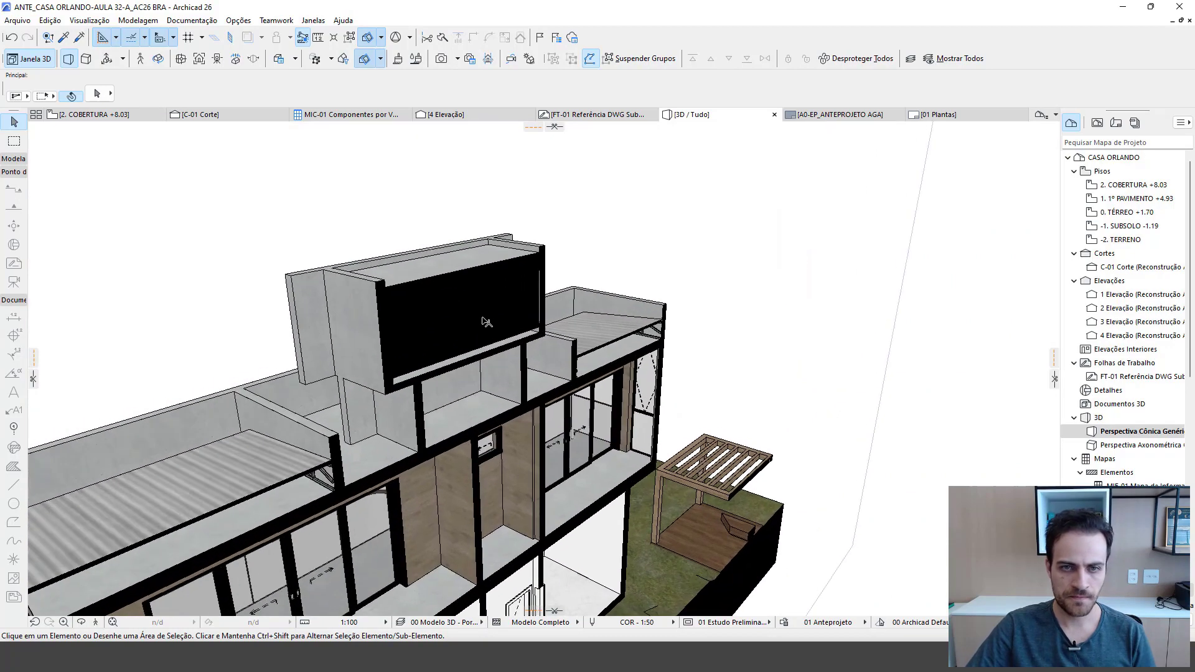
shift+middle_drag(505, 327, 343, 135)
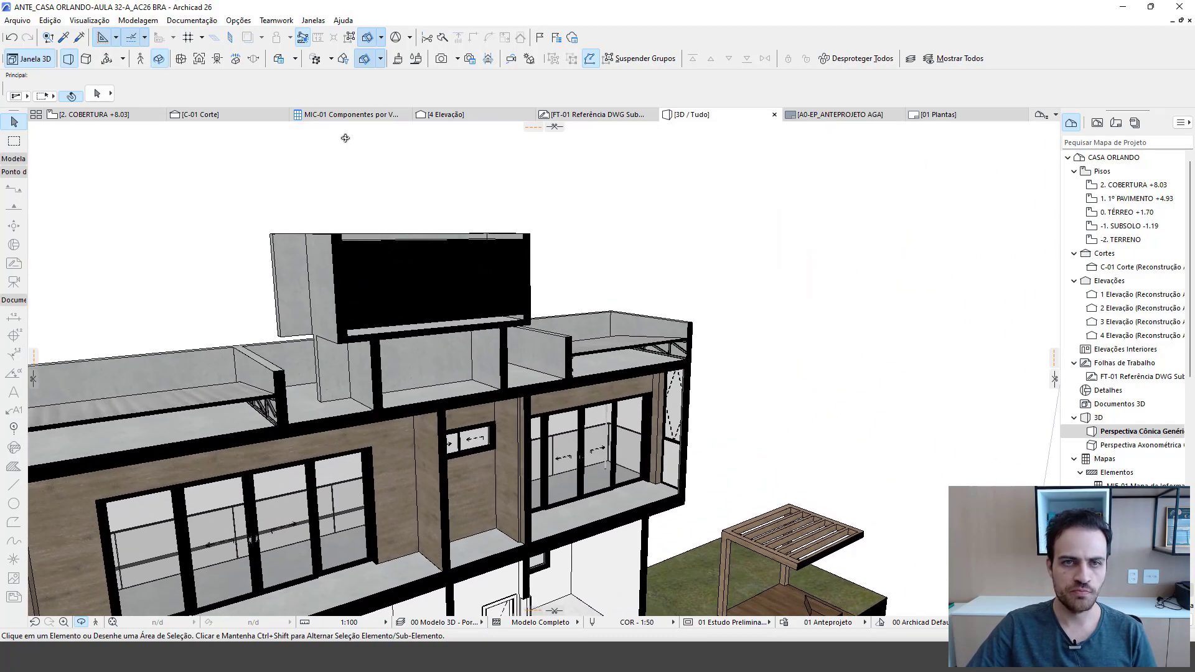
click(343, 59)
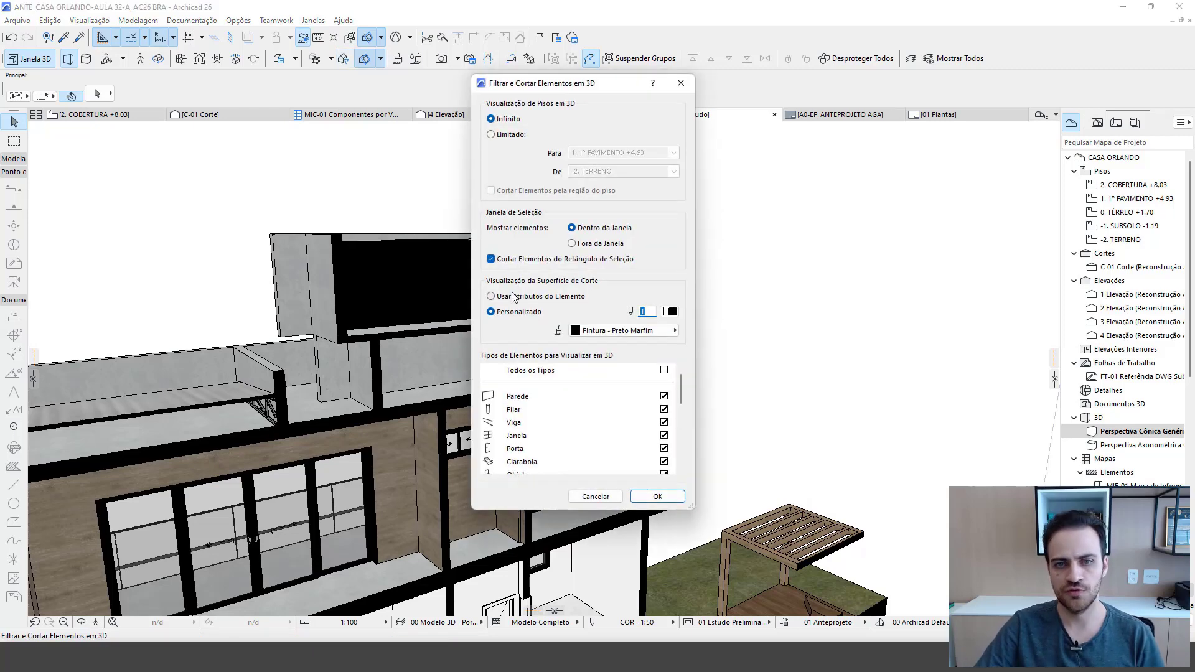
click(491, 297)
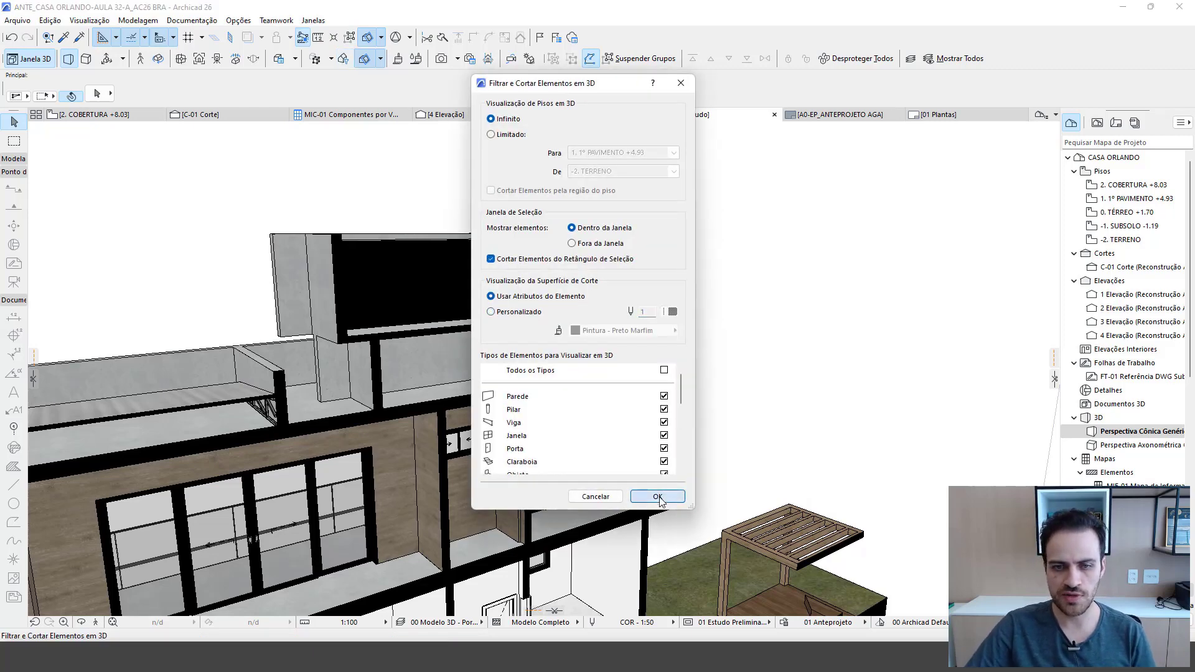
click(657, 496)
- Inspect the water slab inside the sectioned tank in 3D, including its fit against the walls and slabs
shift+middle_drag(439, 298, 496, 250)
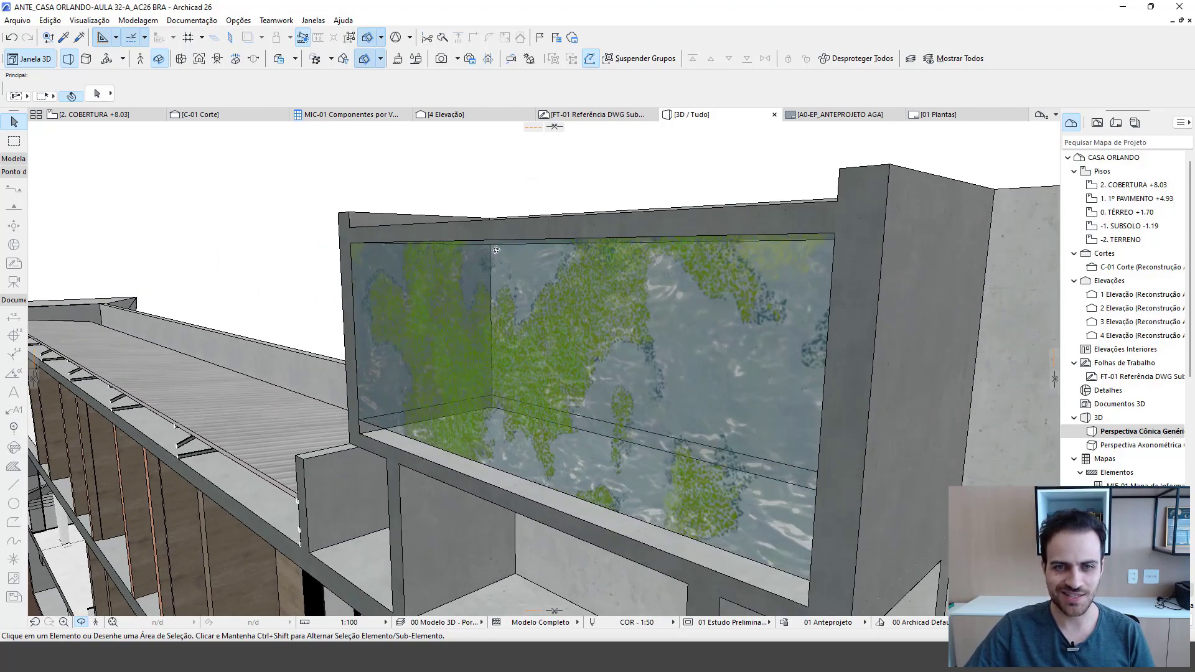
shift+middle_drag(581, 299, 436, 411)
click(448, 295)
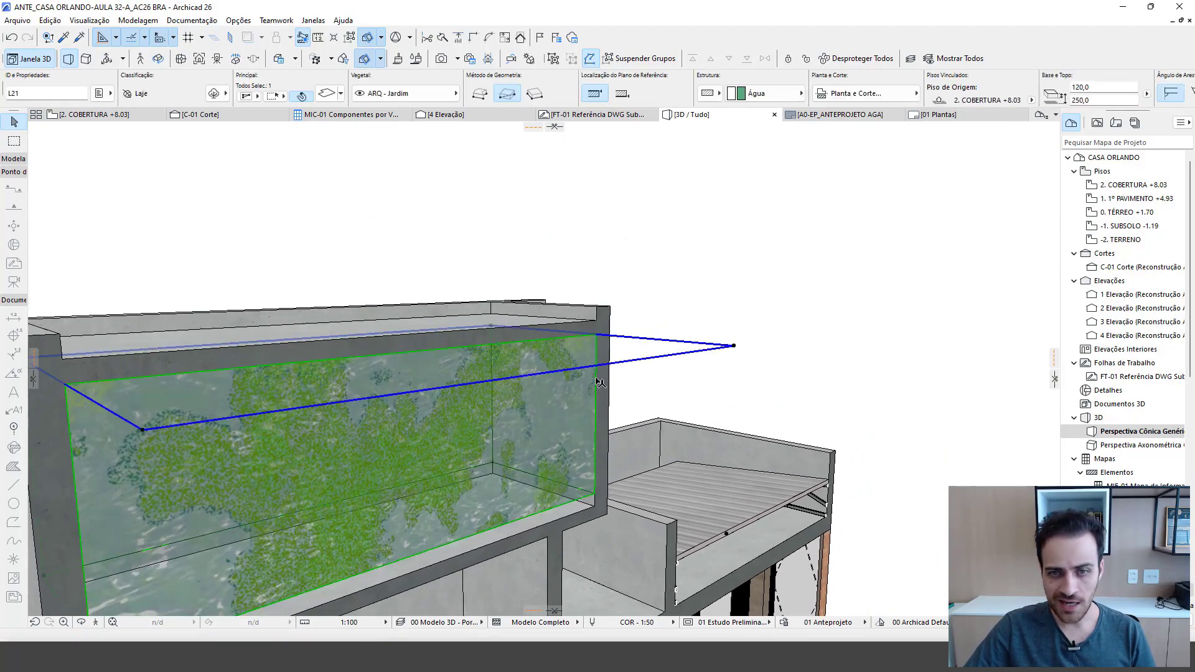
shift+middle_drag(599, 382, 688, 315)
scroll(490, 391, down, 5)
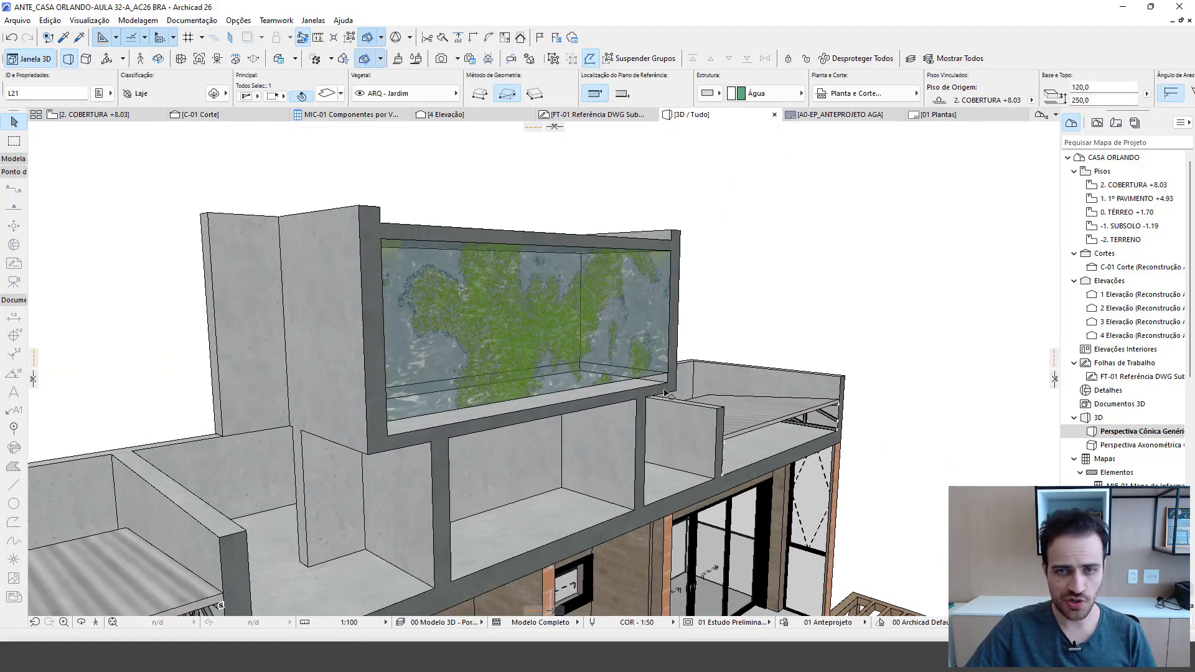
scroll(490, 412, up, 3)
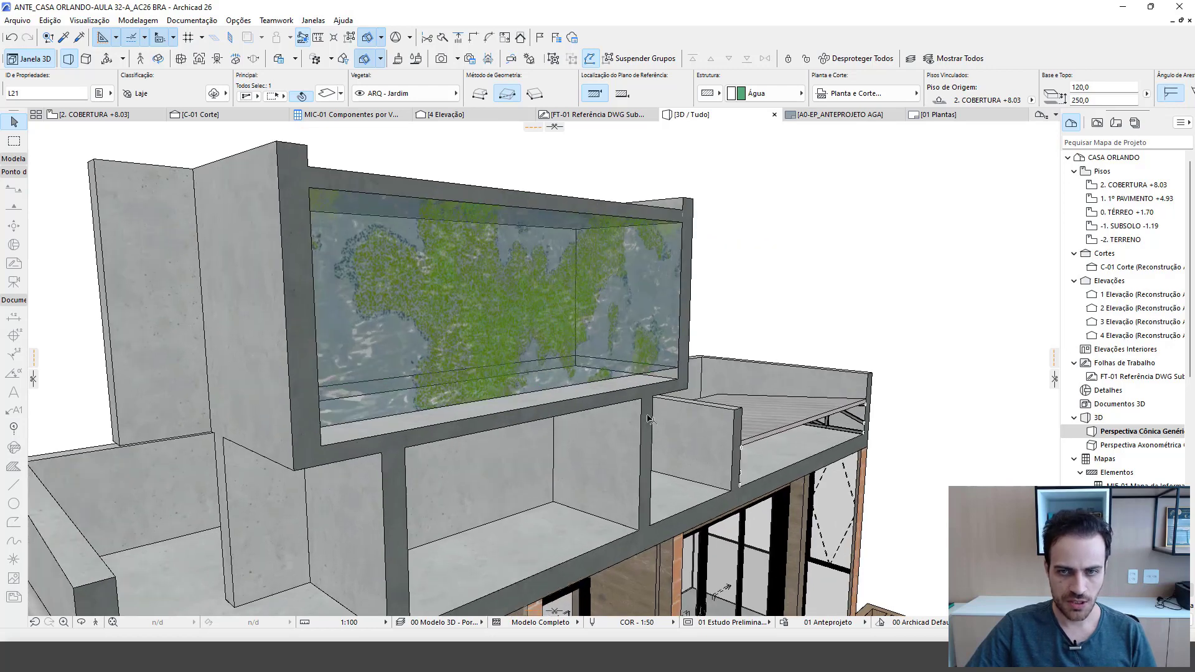
- Lower the water slab inside the sectioned tank so its underside rests on the tank's bottom slab, and check the gap above the water
shift+middle_drag(579, 452, 550, 428)
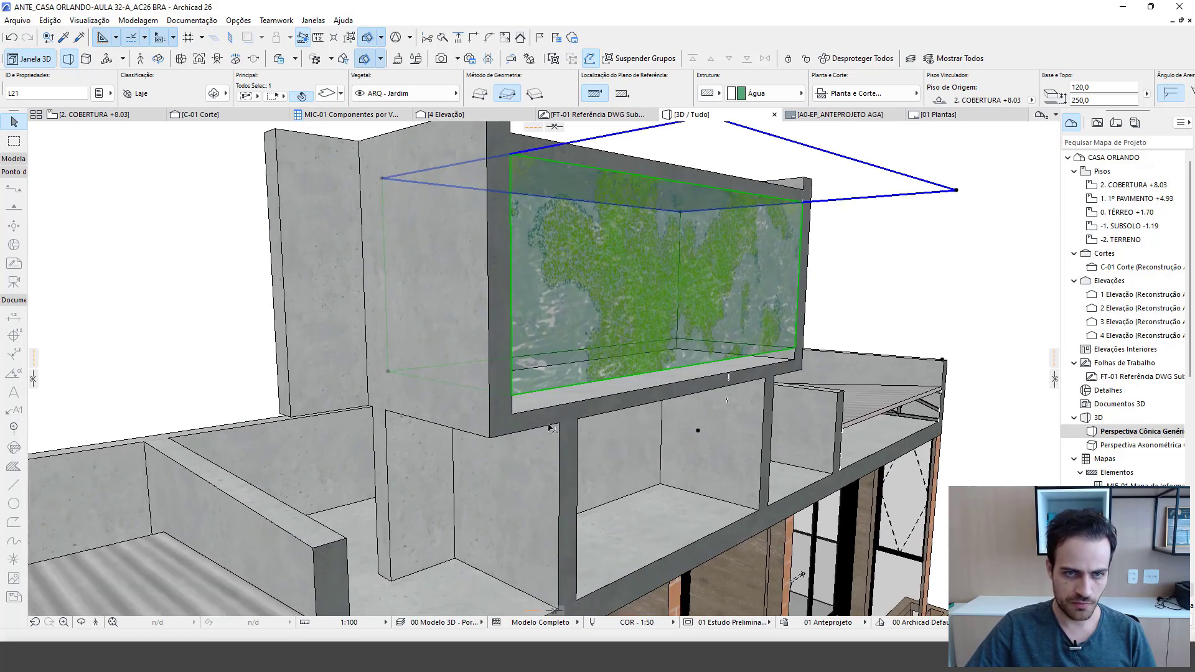
click(387, 373)
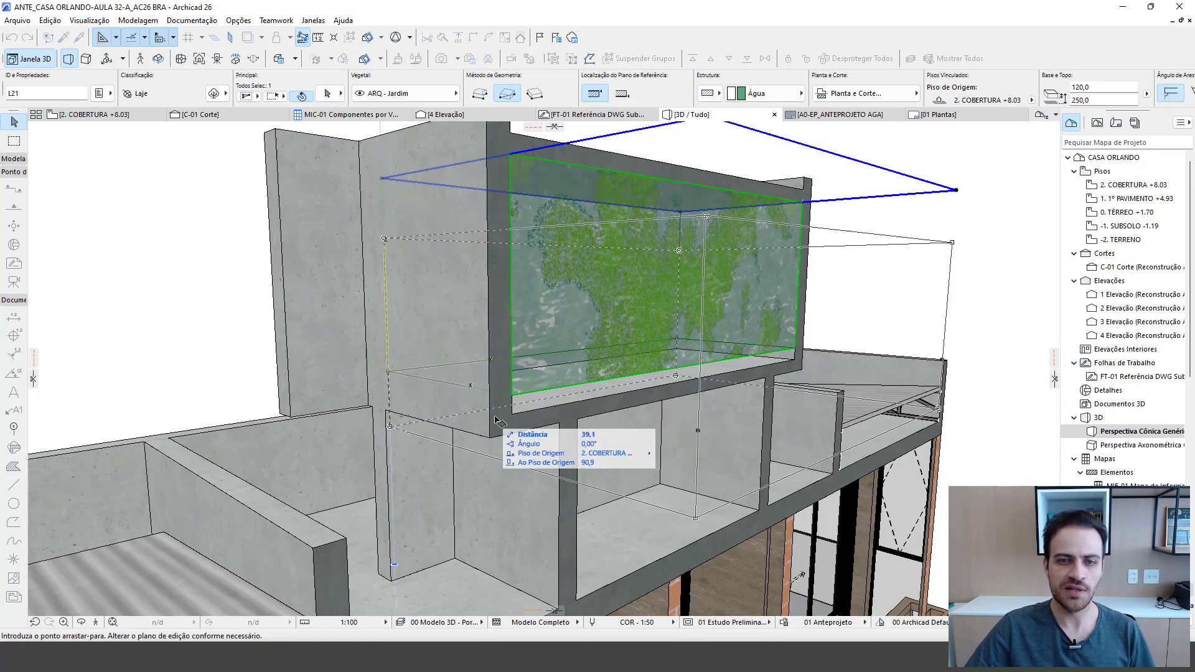
click(510, 415)
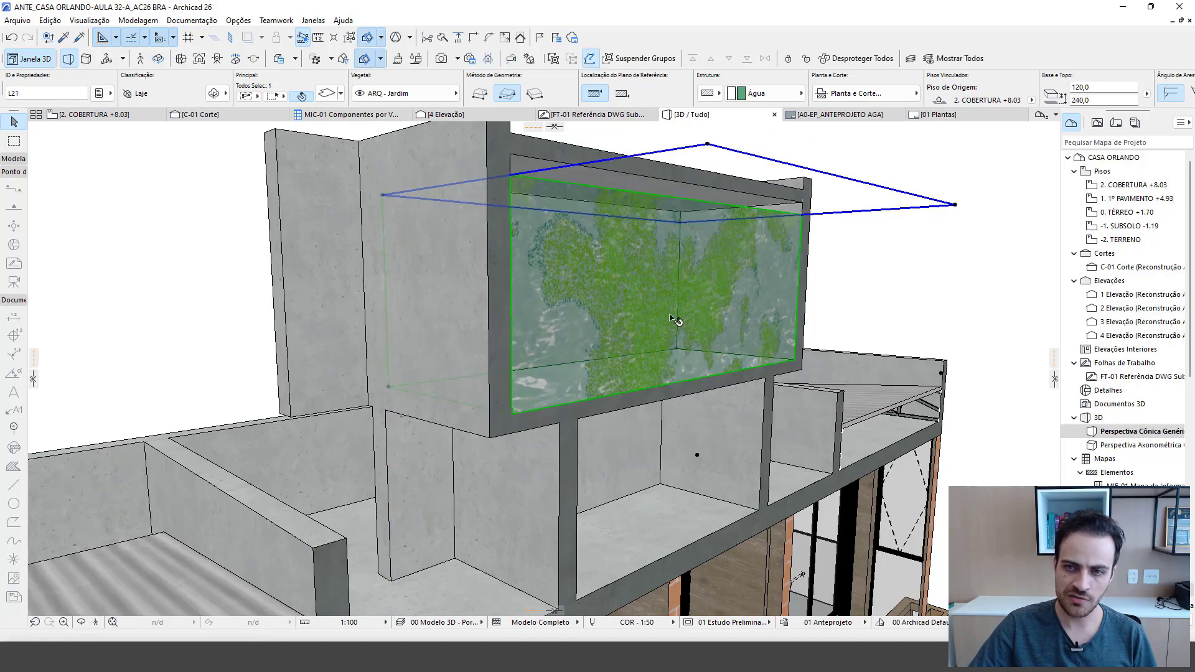
middle_drag(739, 277, 587, 467)
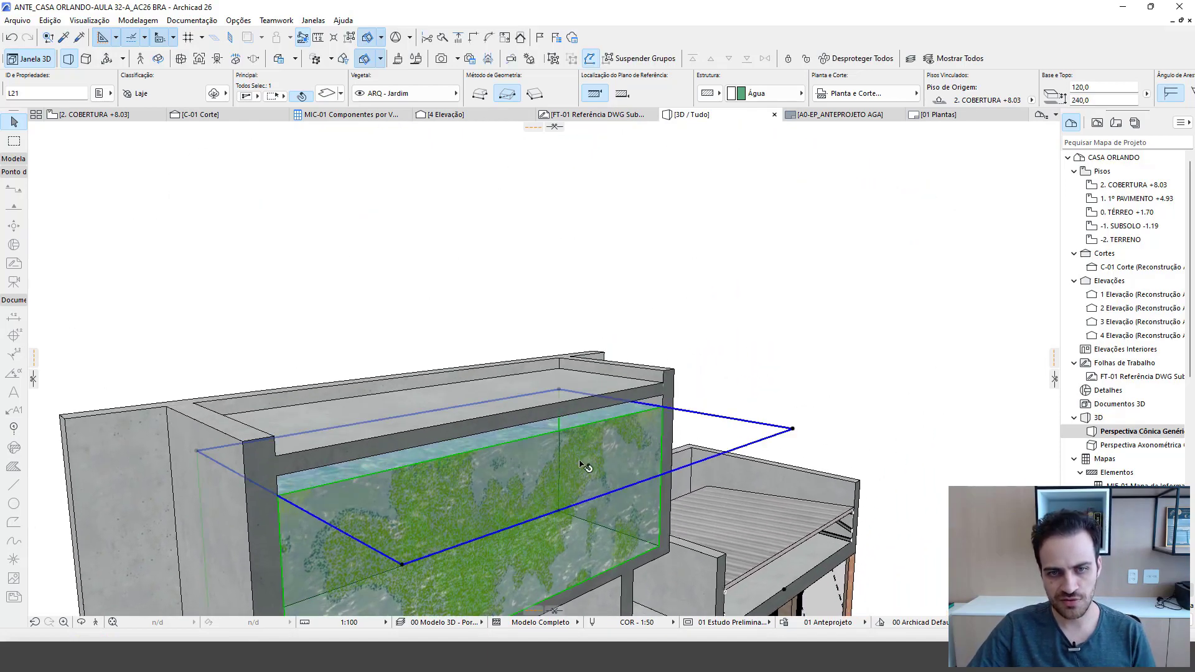
key(Escape)
scroll(685, 406, up, 3)
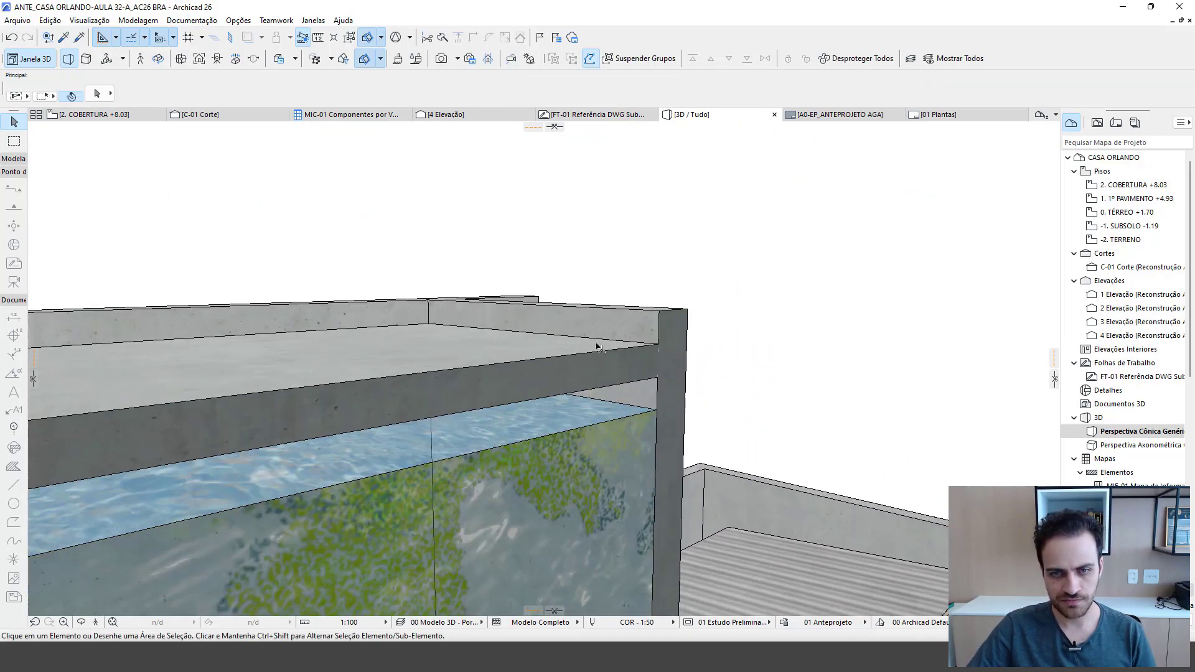
scroll(598, 347, down, 5)
shift+middle_drag(599, 368, 609, 413)
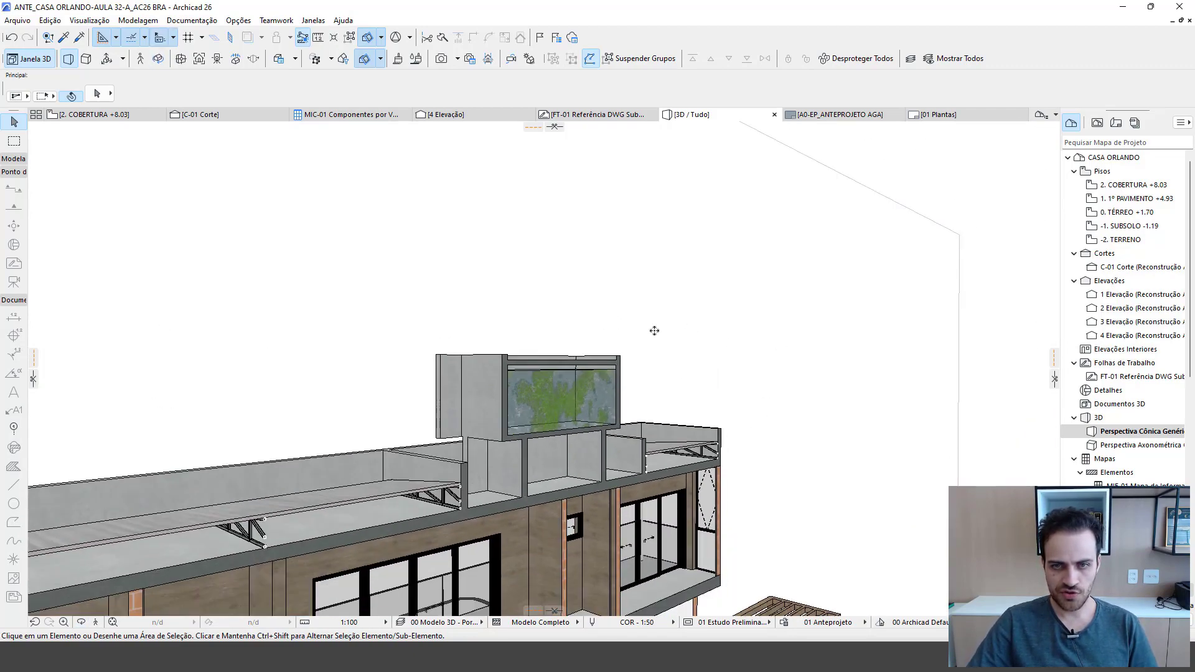
- Turn off the 3D cutaway and view the complete house from outside
key(ctrl+d)
click(636, 300)
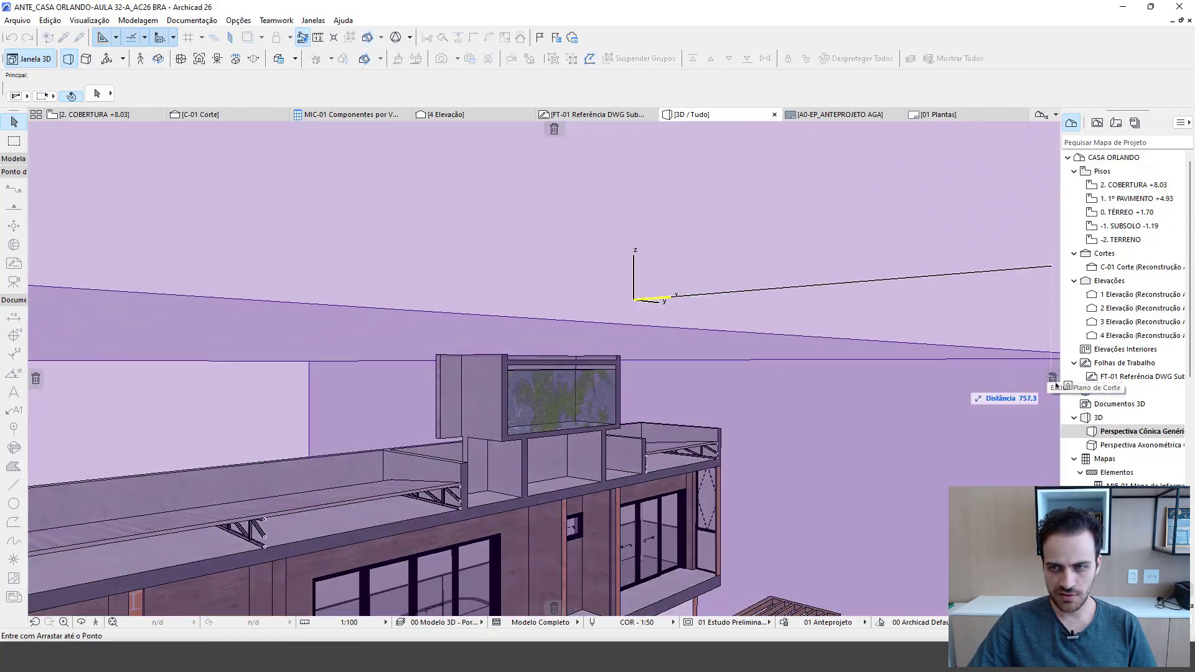
key(Escape)
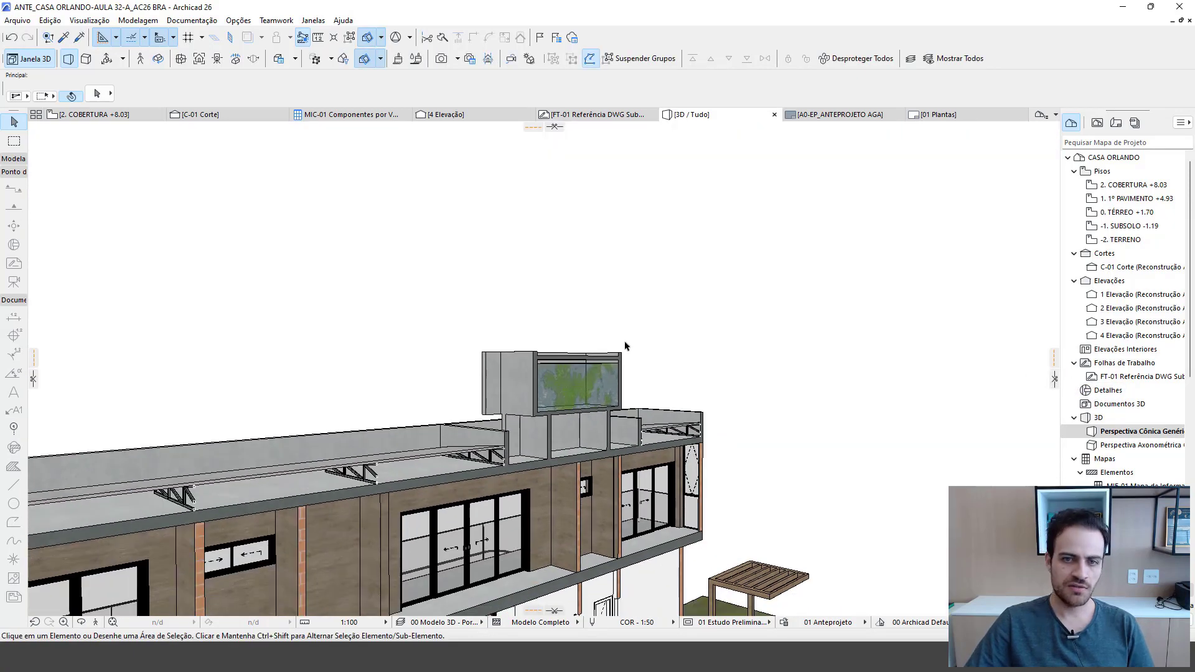
scroll(626, 346, up, 3)
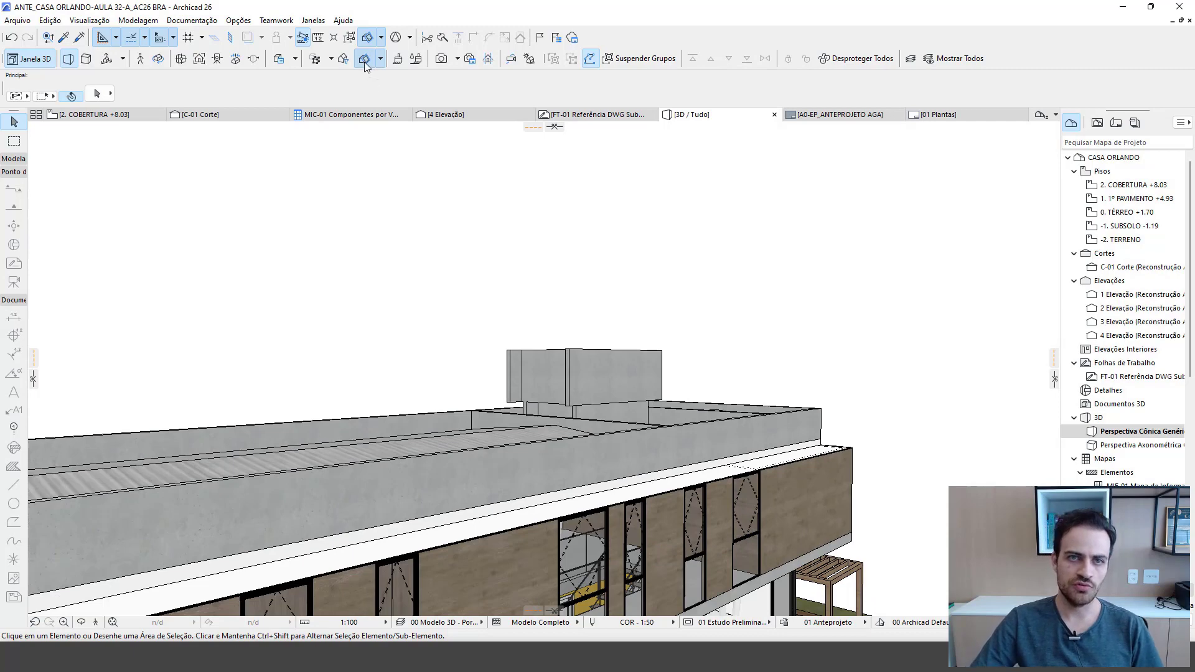
click(364, 59)
shift+middle_drag(528, 327, 598, 363)
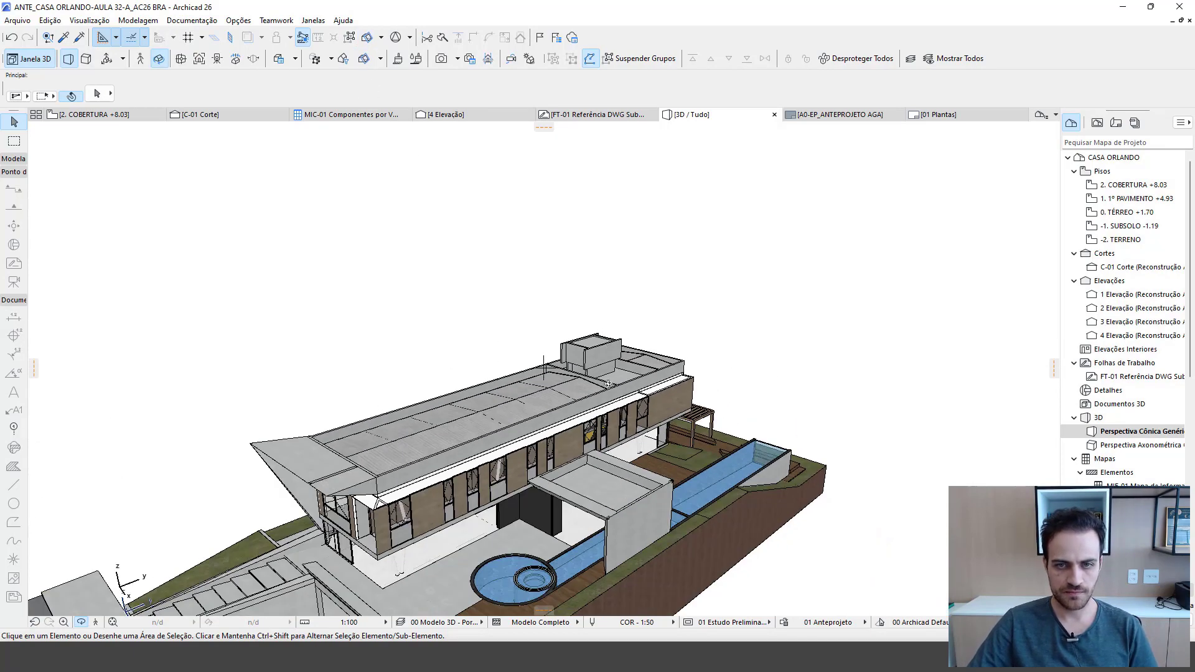
- Open the 2. COBERTURA +8.03 floor plan and examine how the roof and the water tank are drawn
key(F2)
scroll(461, 278, down, 3)
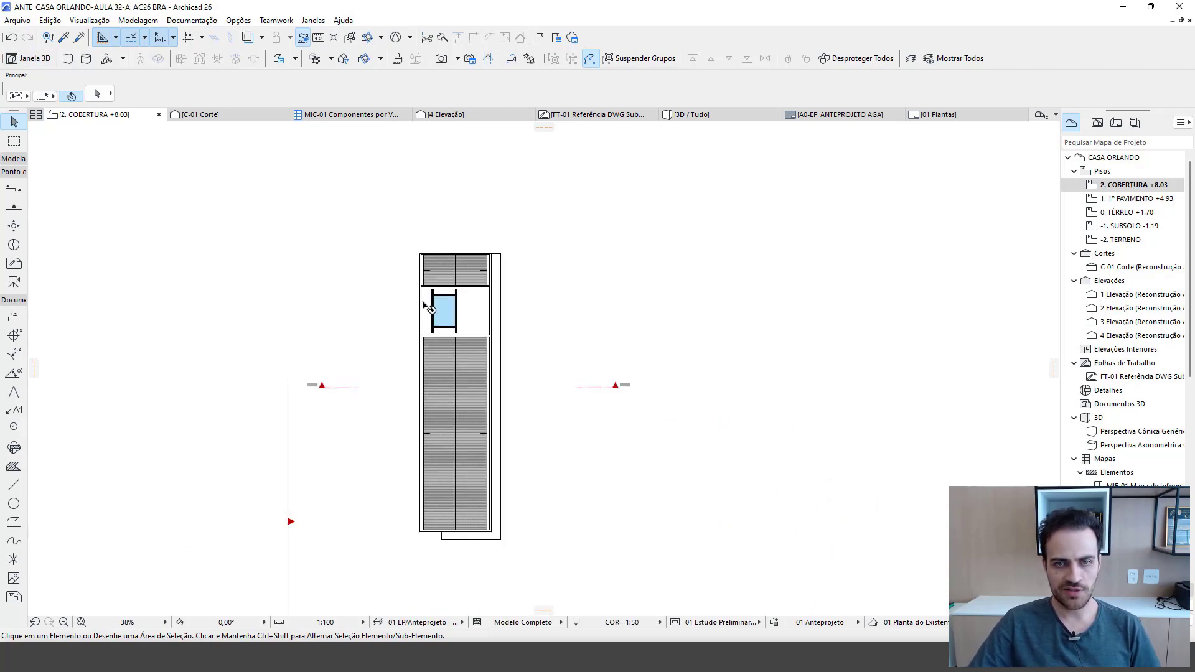
scroll(455, 275, up, 3)
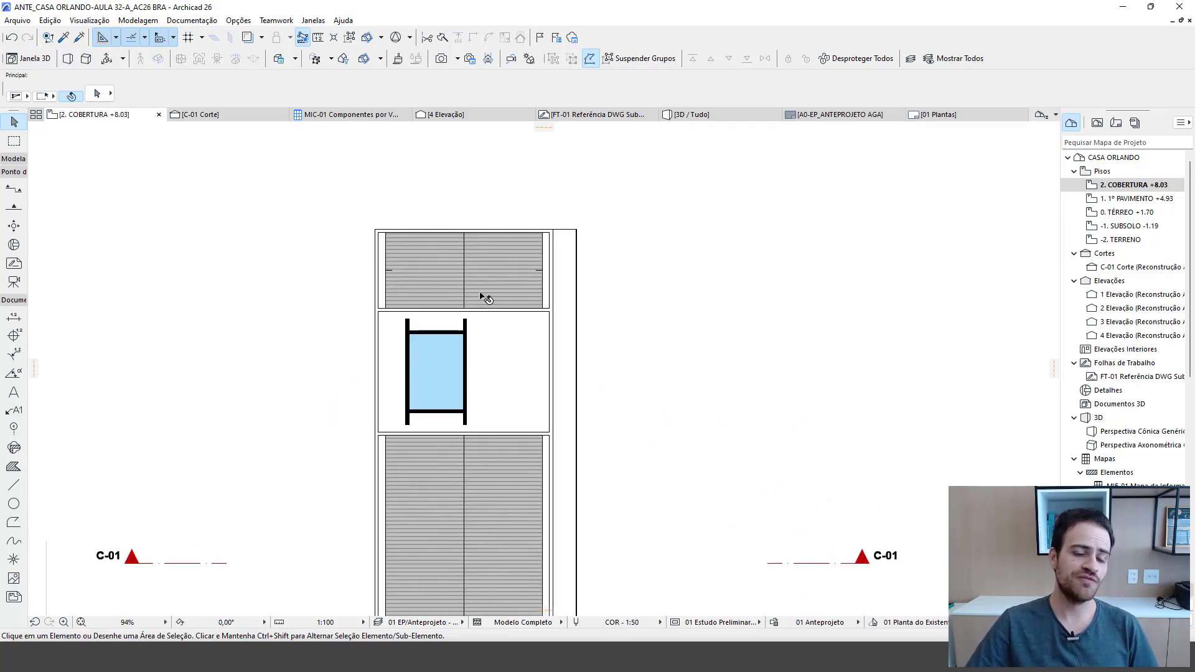
scroll(483, 298, up, 2)
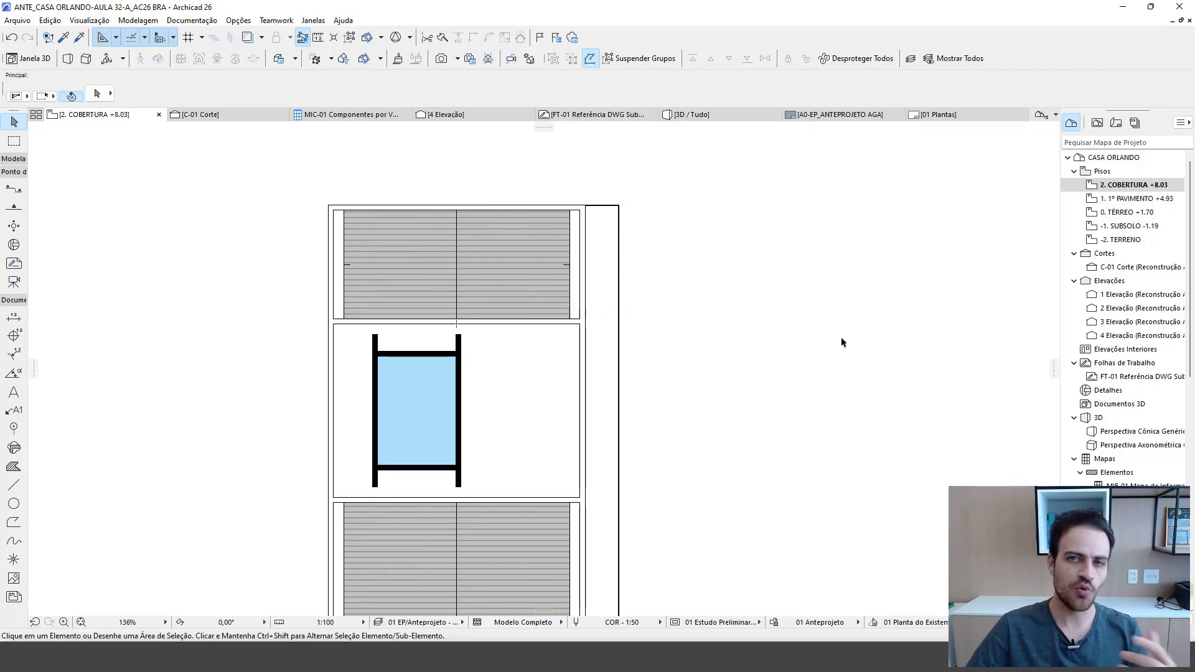
middle_drag(584, 396, 474, 355)
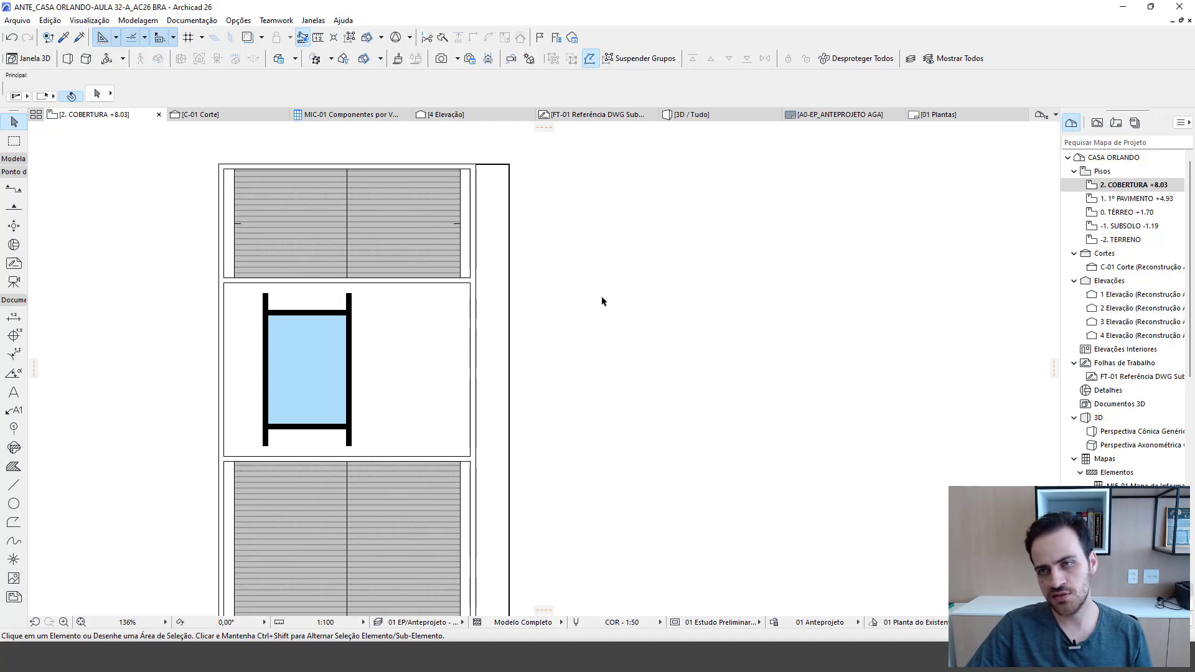
scroll(602, 302, down, 5)
middle_drag(603, 301, 482, 277)
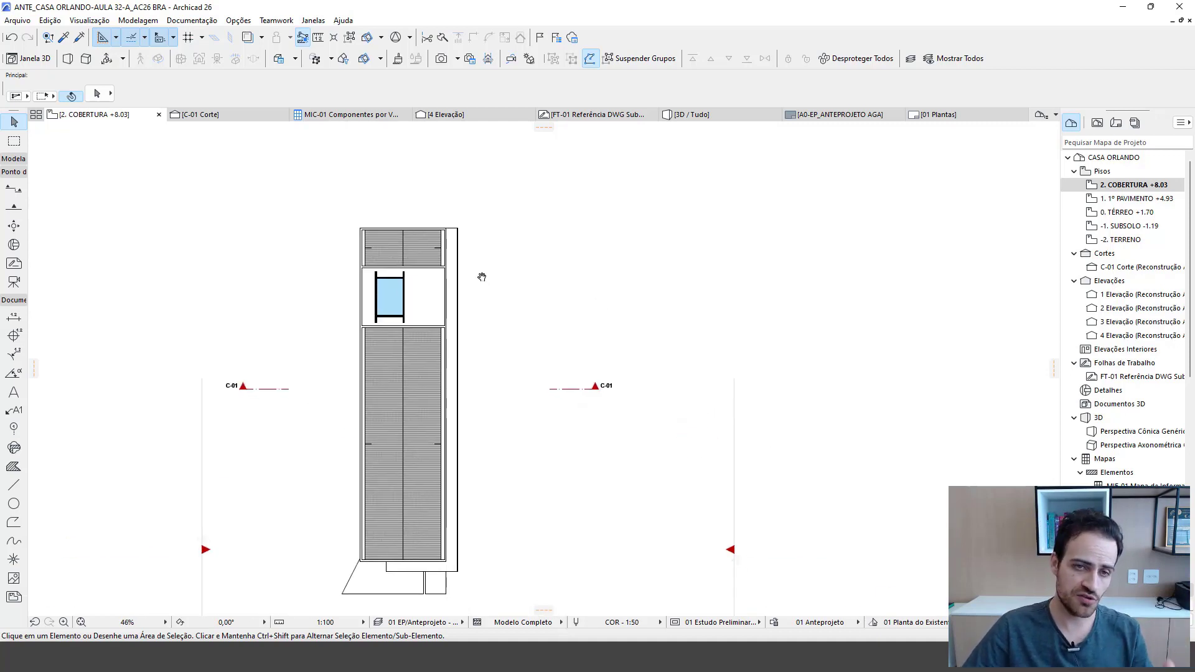
middle_drag(461, 362, 479, 347)
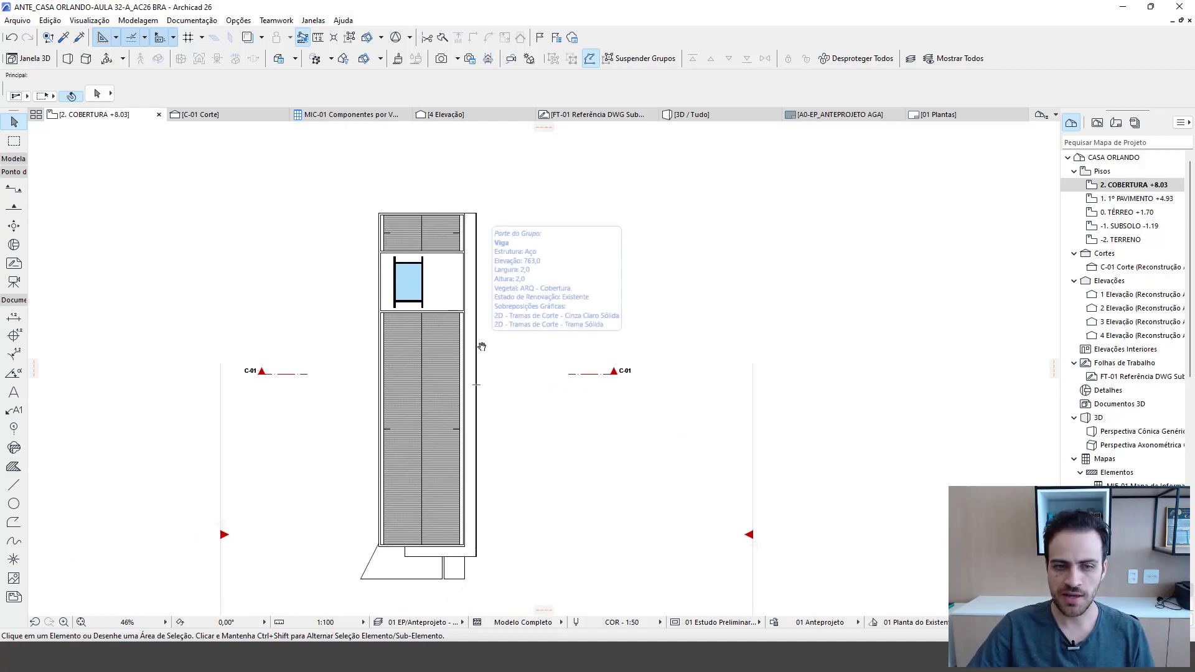
- Open the 1. 1º PAVIMENTO +4.93 floor plan and set its drawing scale to 1:50
double_click(1132, 199)
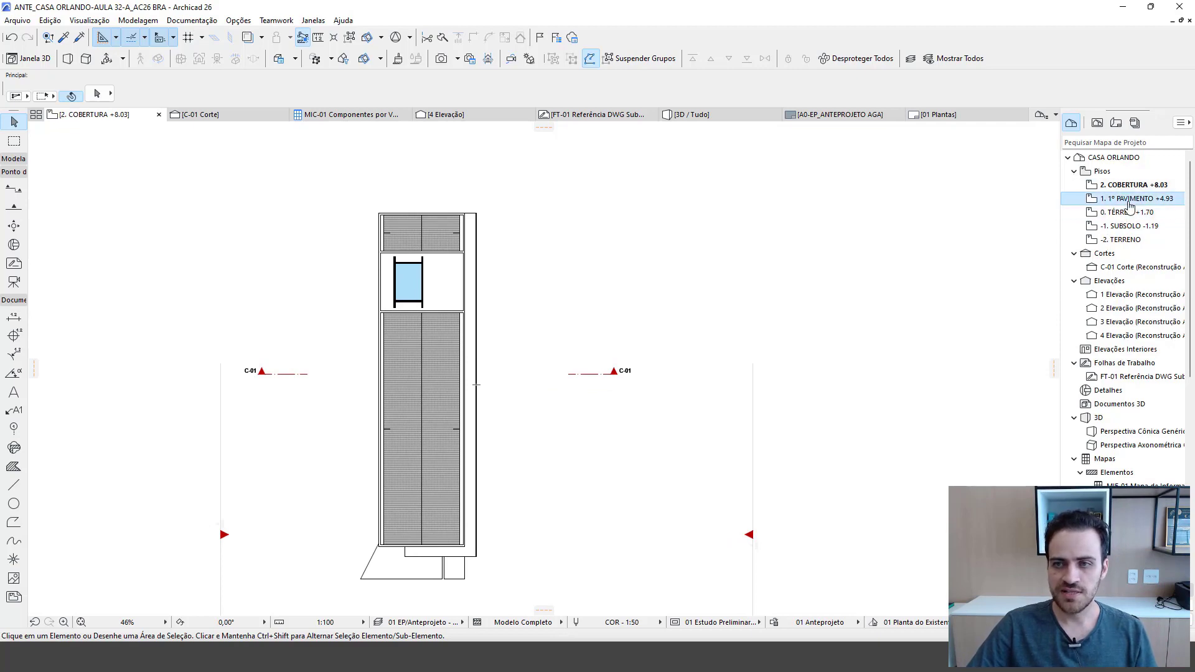
scroll(501, 339, up, 4)
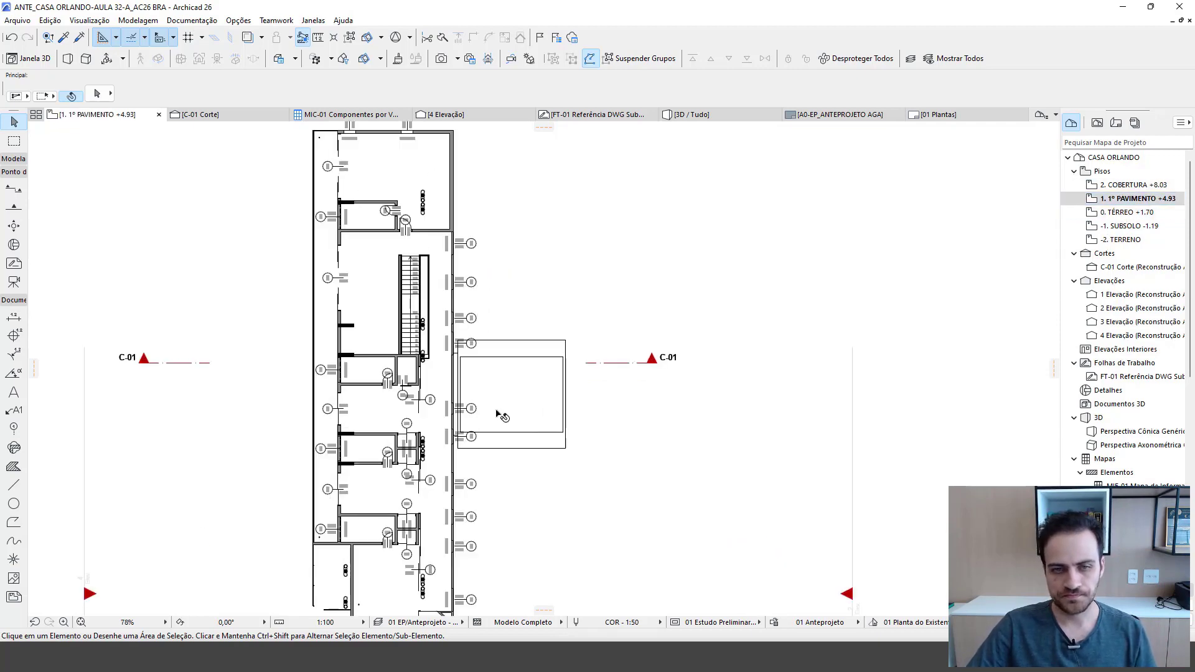
click(319, 623)
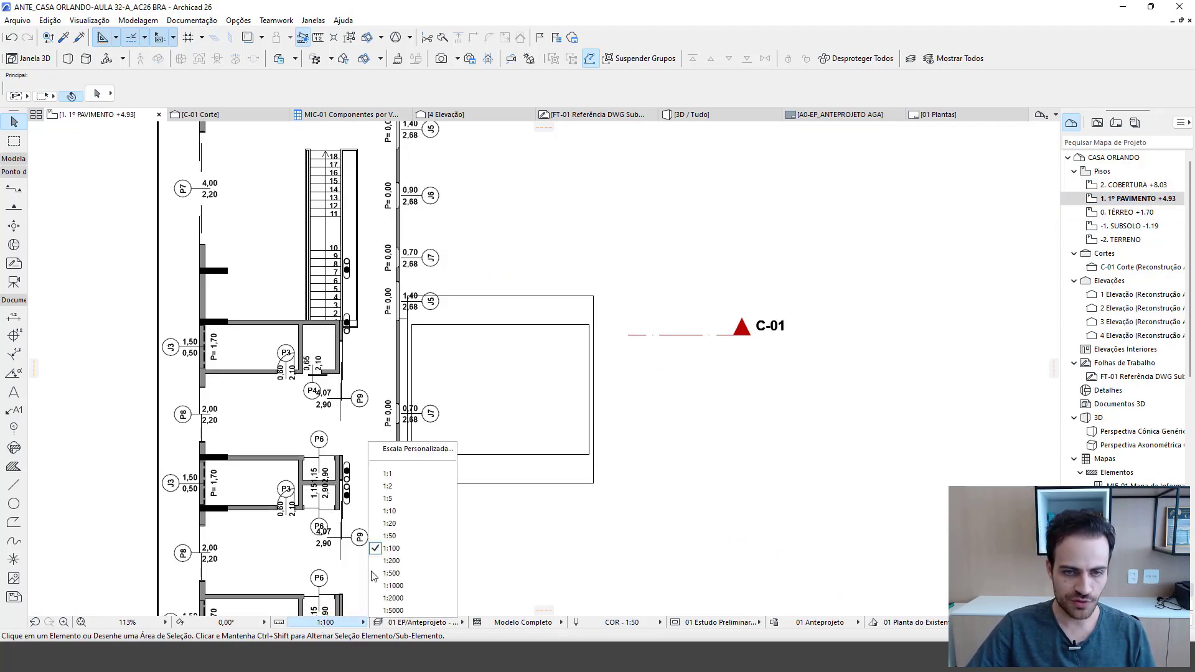
click(391, 535)
scroll(416, 350, down, 4)
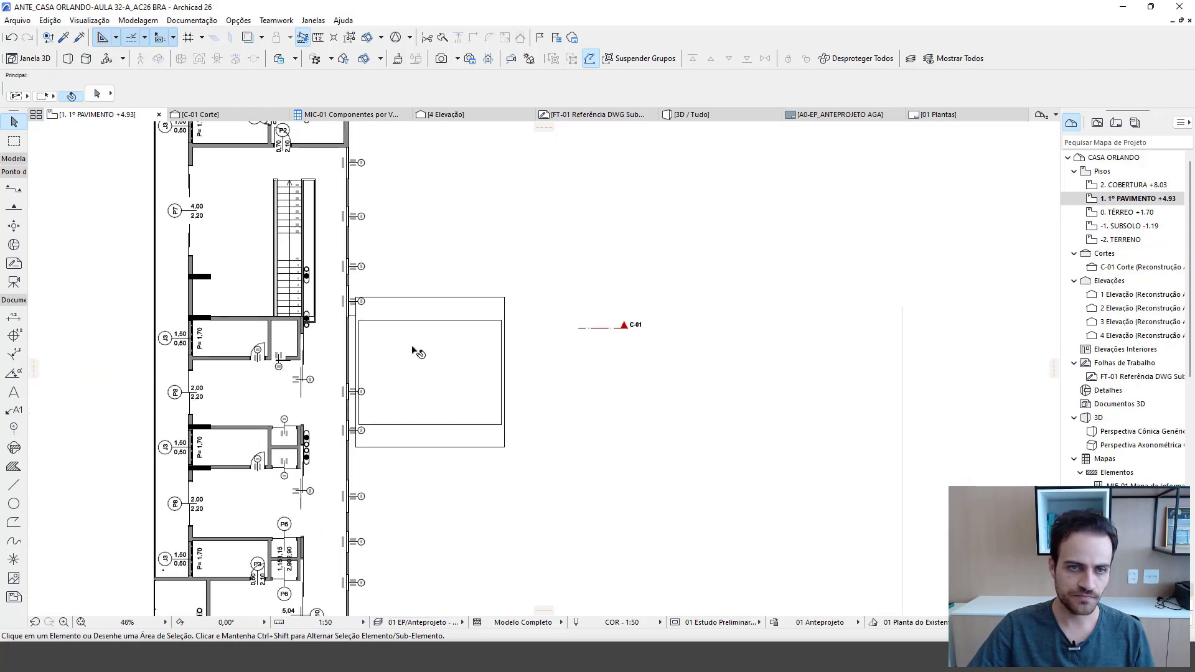
- Set the Slab tool defaults to a thickness of 50 and an offset of 30 from the 1º PAVIMENTO +4.93 home storey, with the reference plane at the top
scroll(416, 350, up, 4)
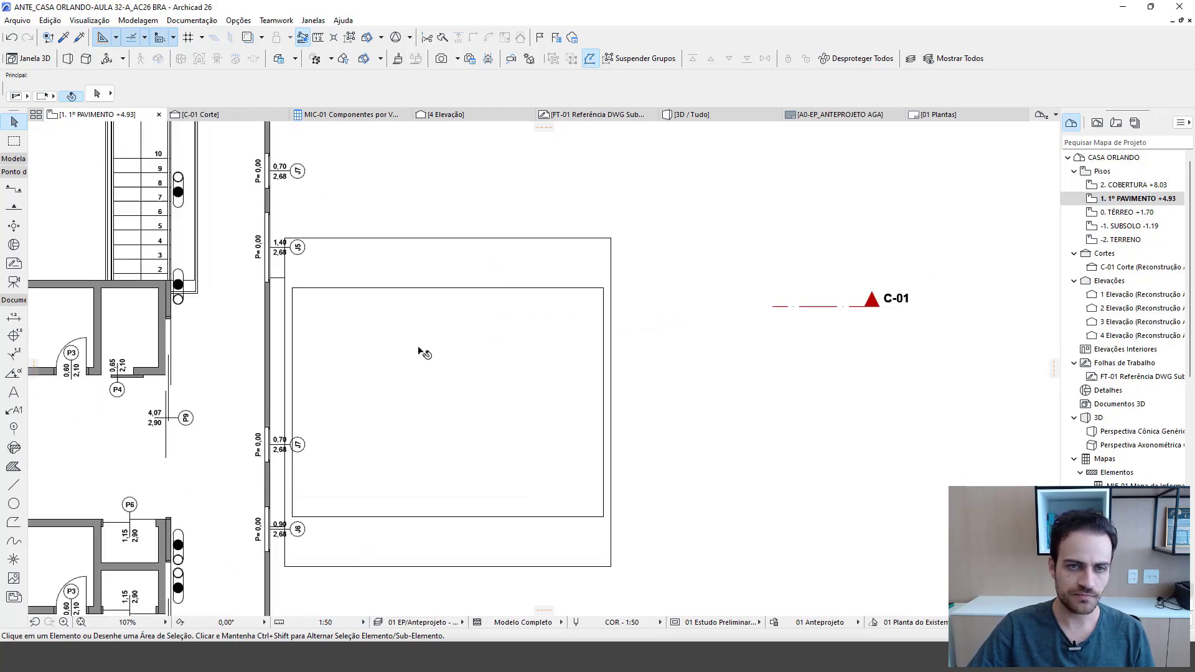
click(19, 159)
click(19, 234)
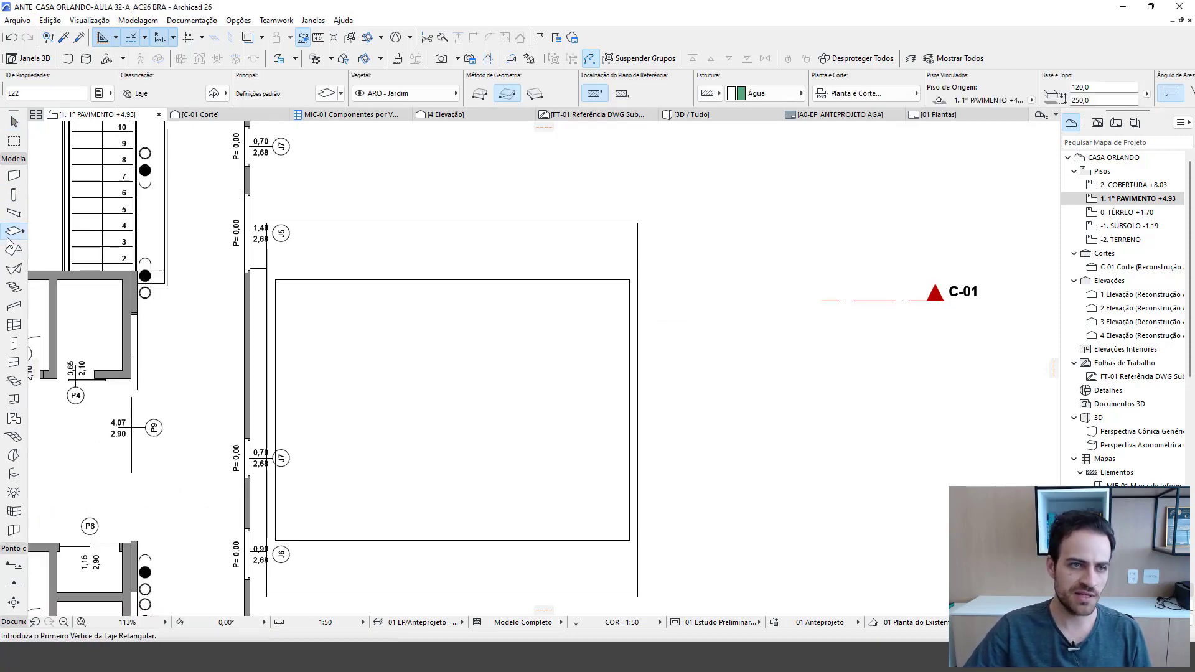
click(326, 93)
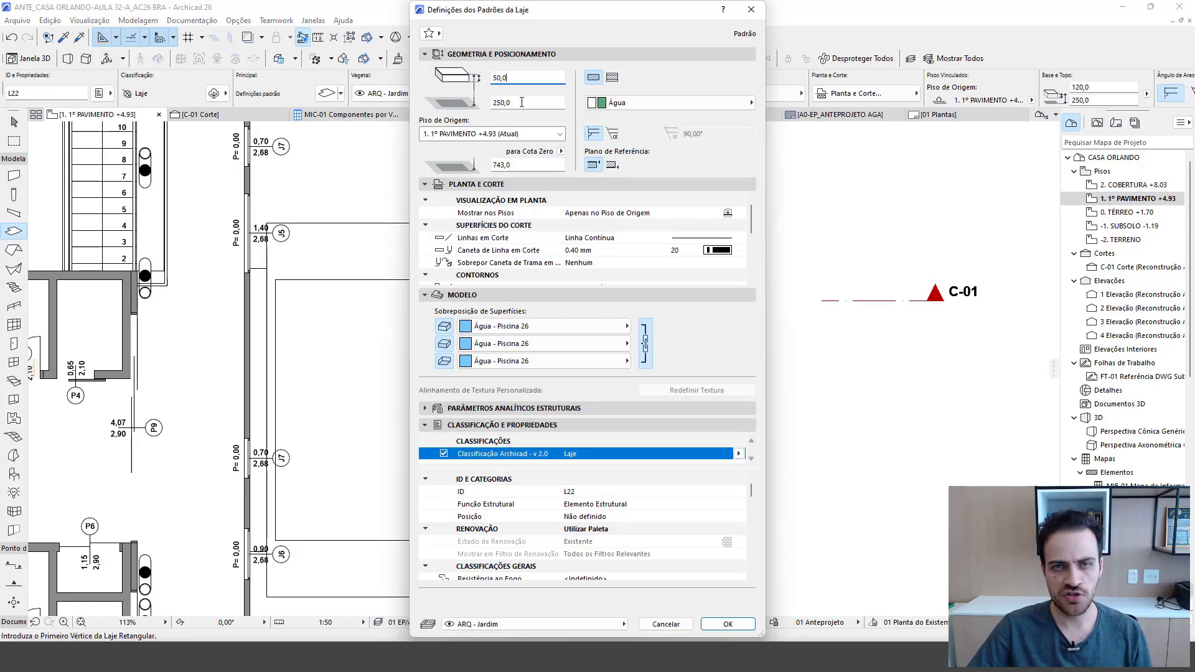
key(Tab)
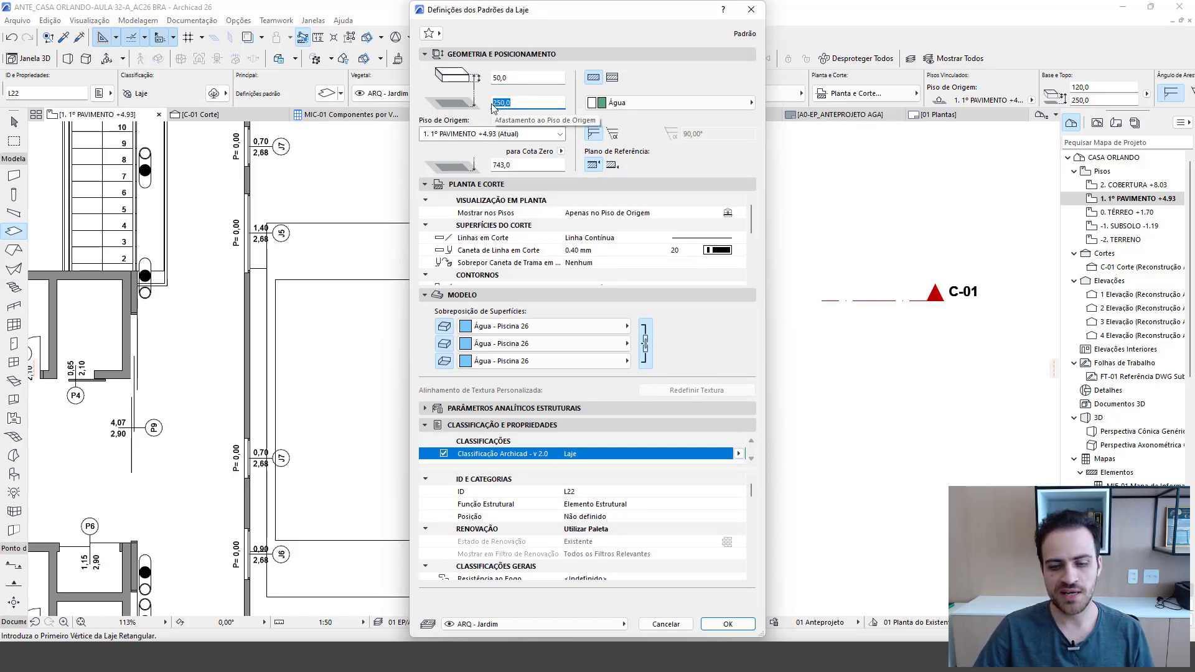
text(30)
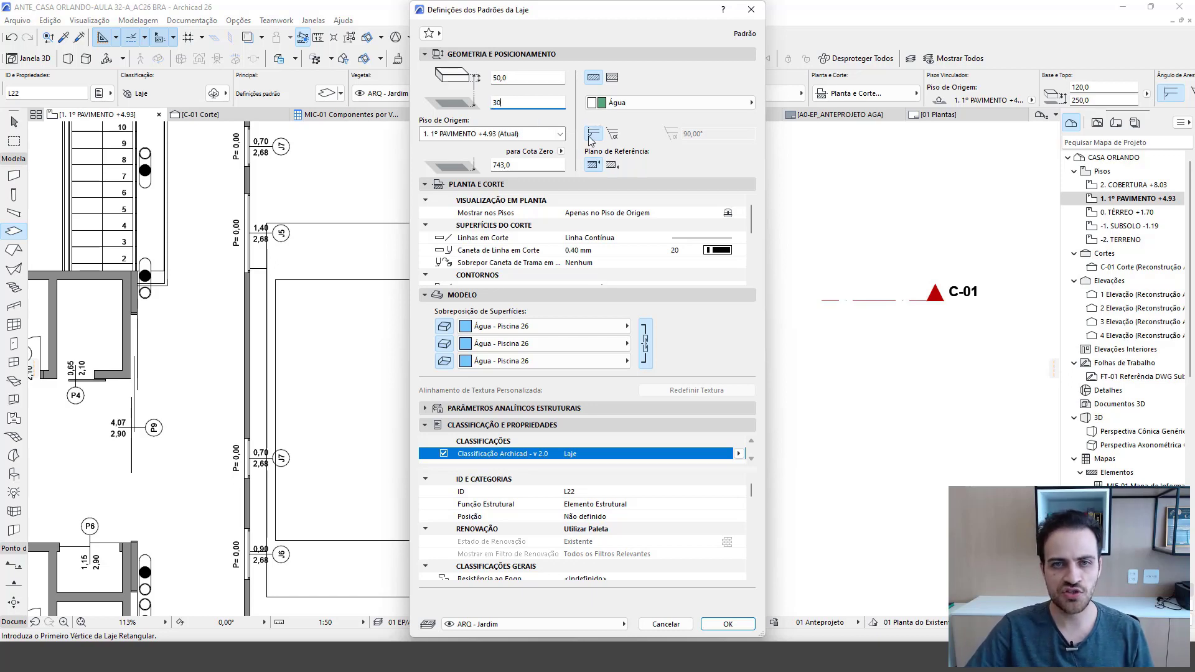
click(593, 165)
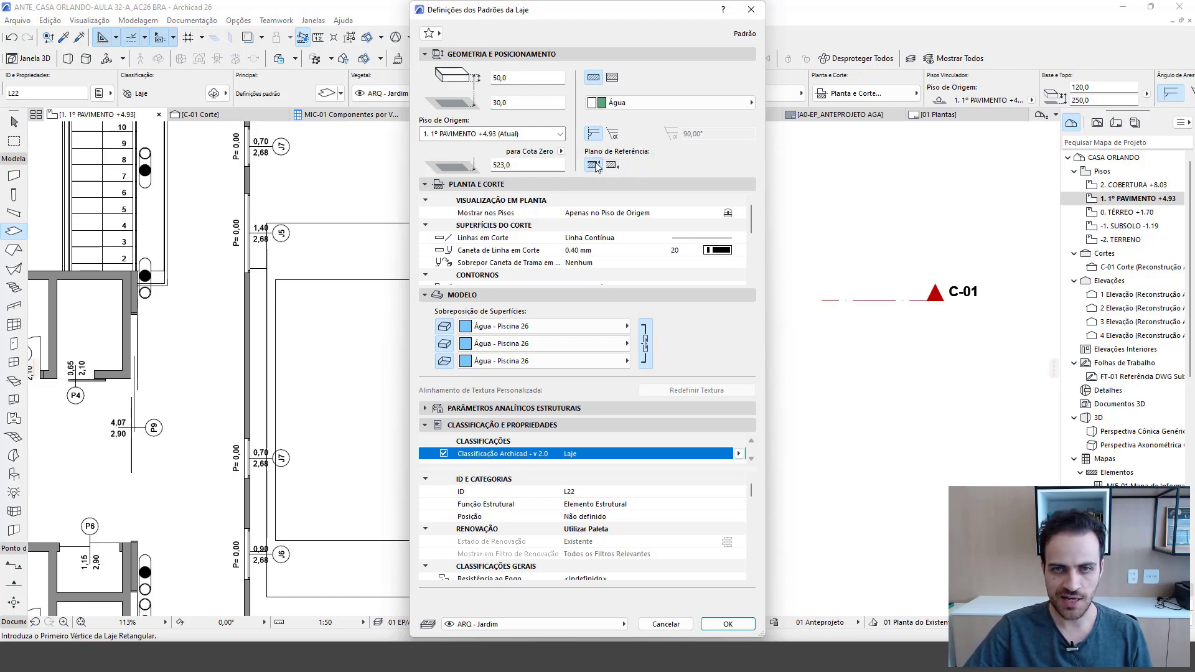
- Set the slab's building material to Solo, and override only its top surface, with Grama - Marrom
click(625, 107)
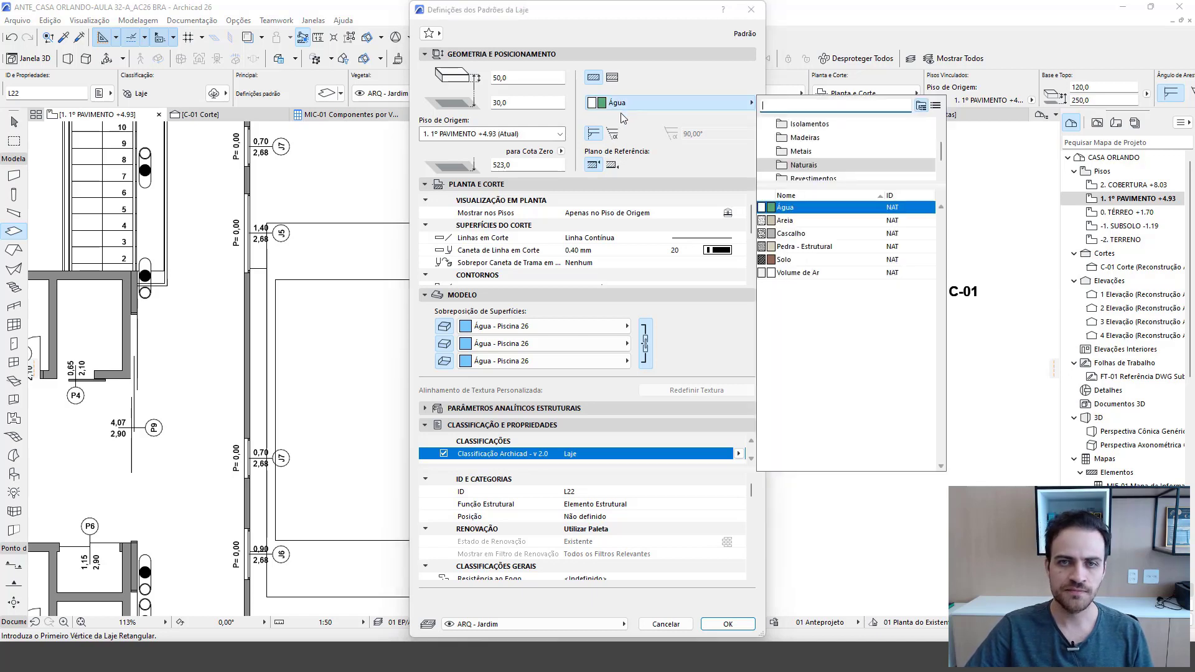
click(810, 260)
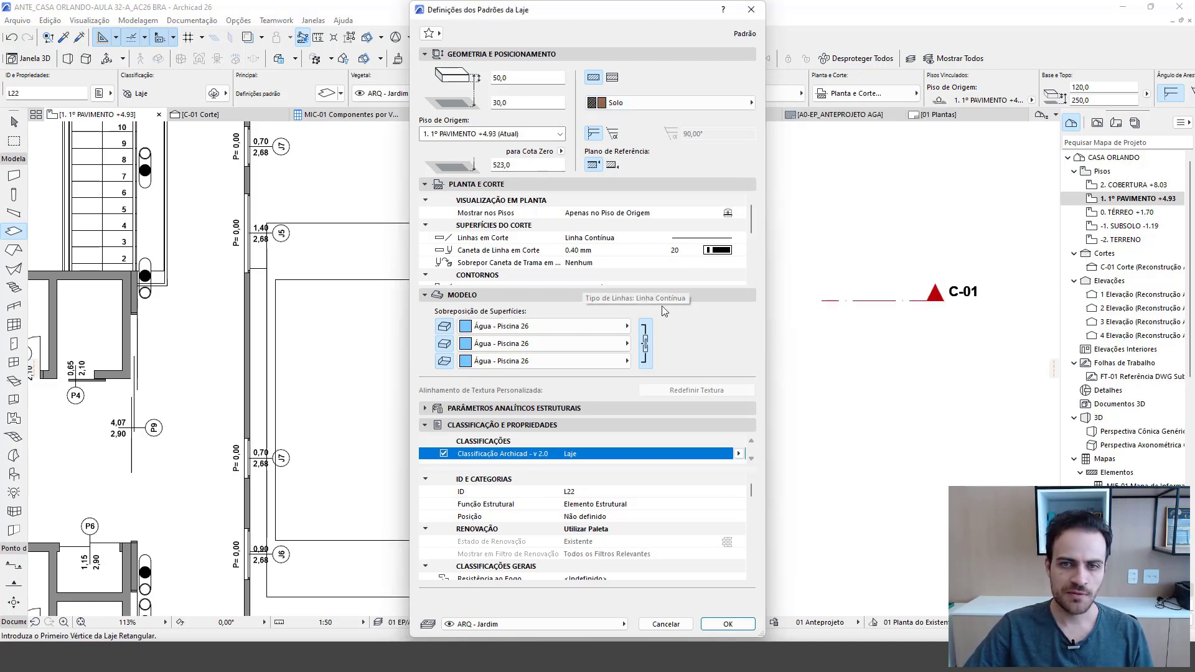
click(445, 362)
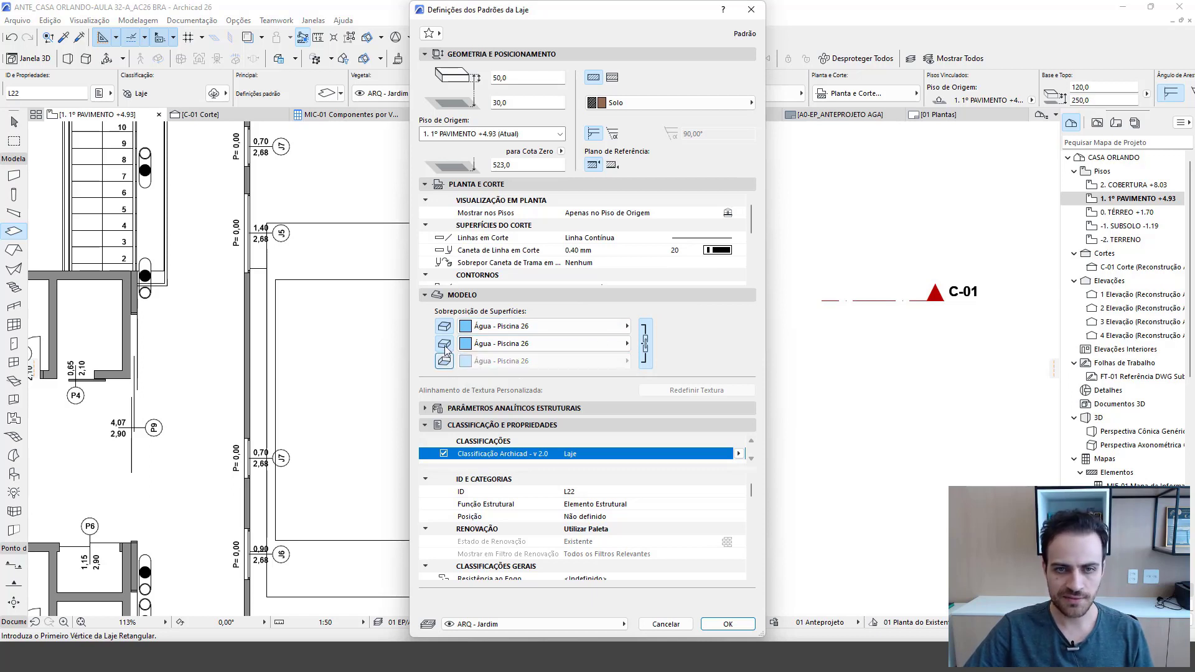
click(444, 344)
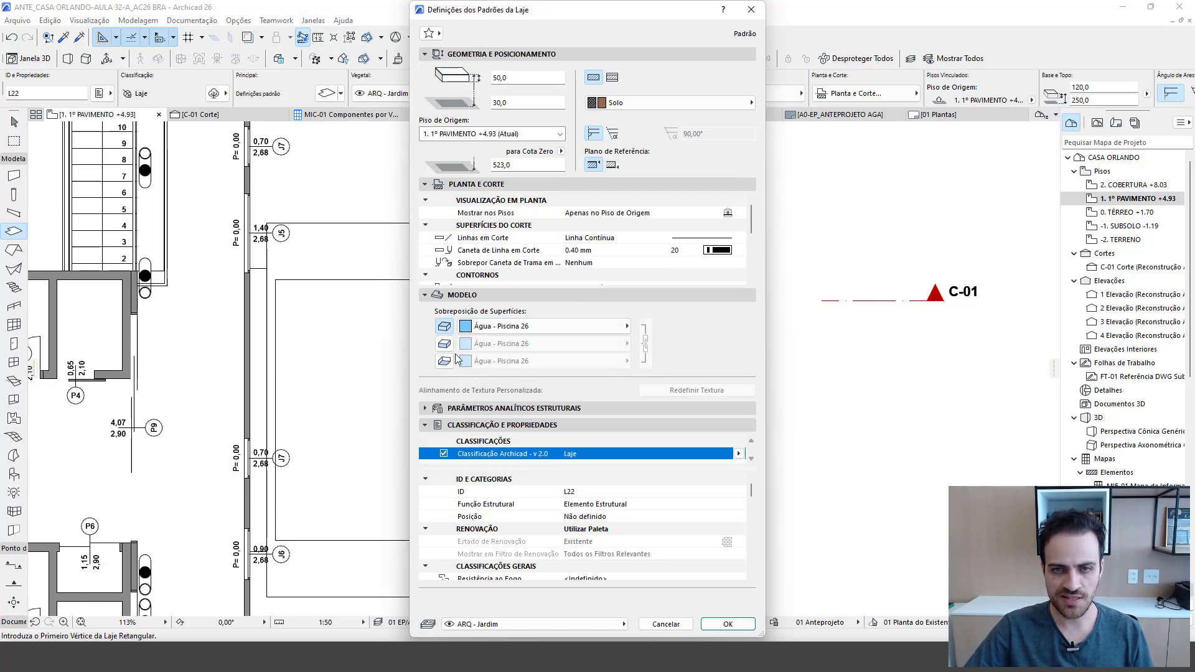
click(519, 327)
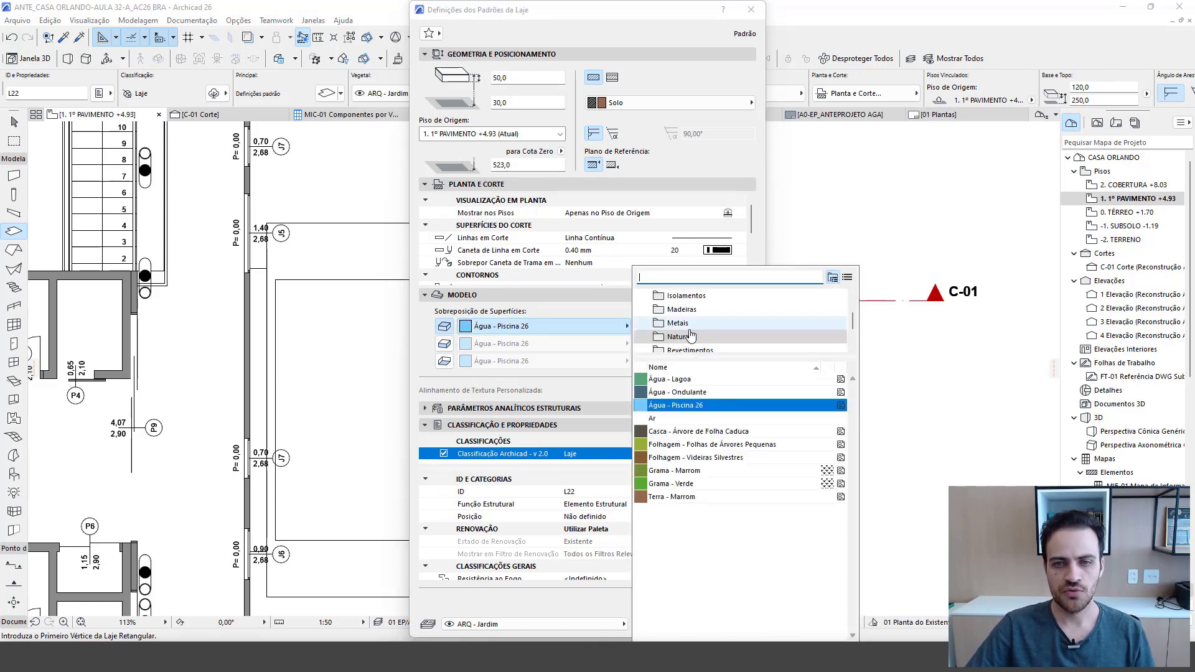
click(678, 472)
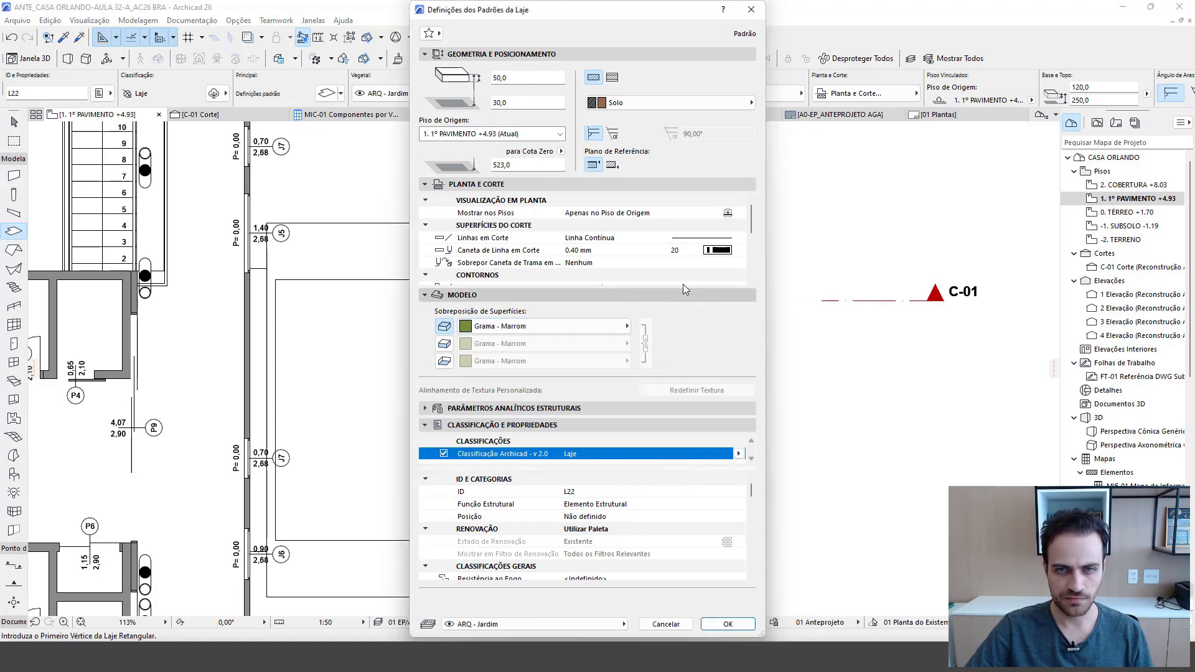
- Set both the foreground and background pens of the slab's cover fill to pen 36 and accept the slab defaults
click(436, 296)
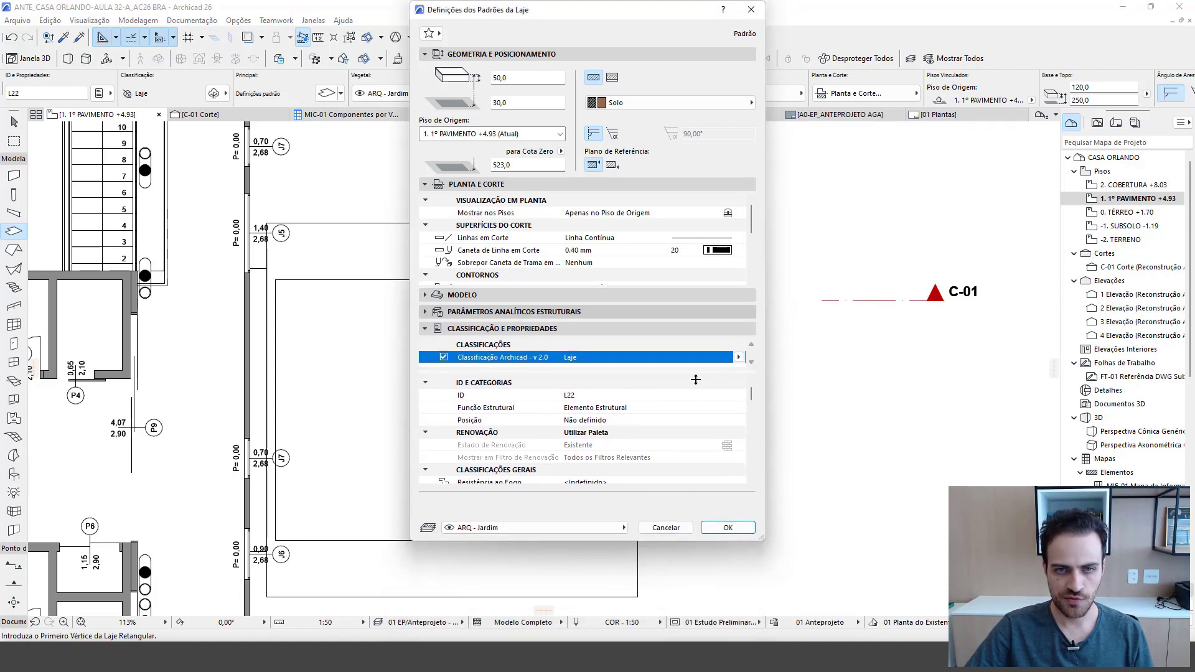
click(430, 329)
drag(764, 402, 797, 556)
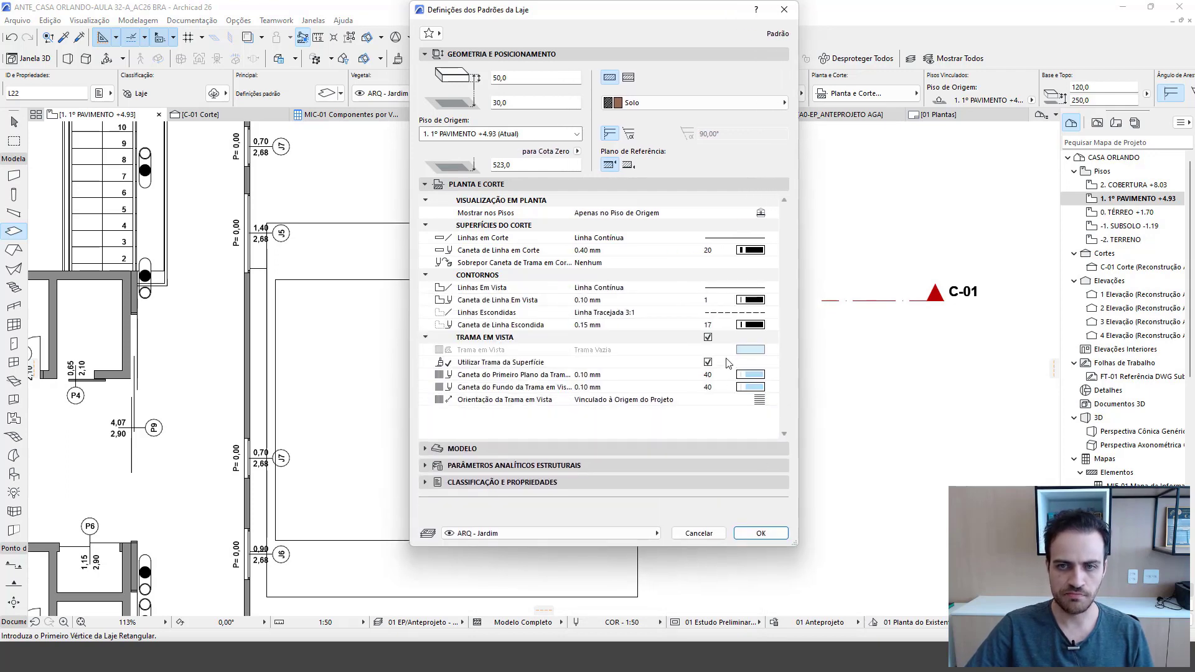
click(753, 376)
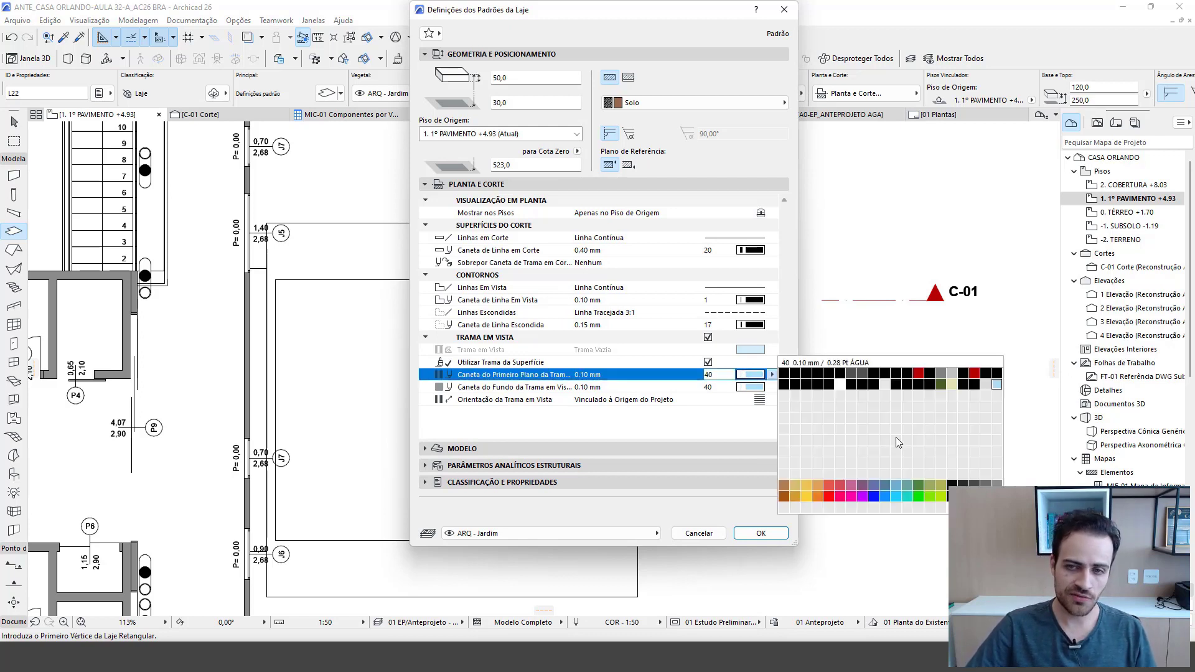
click(953, 386)
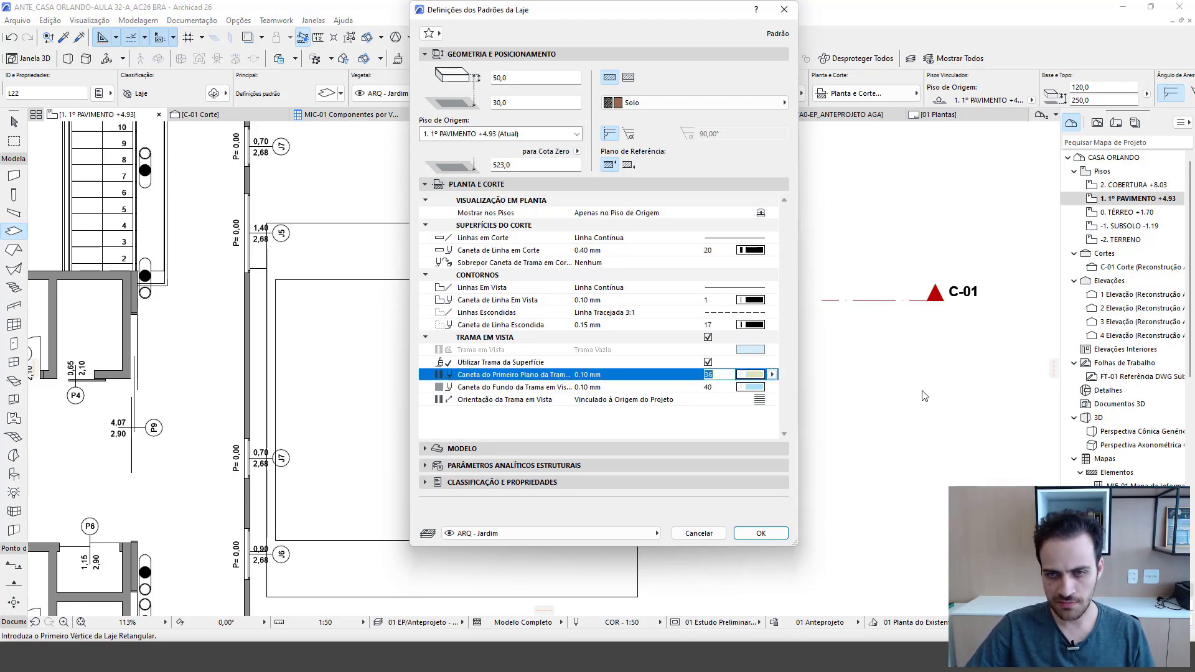
click(758, 388)
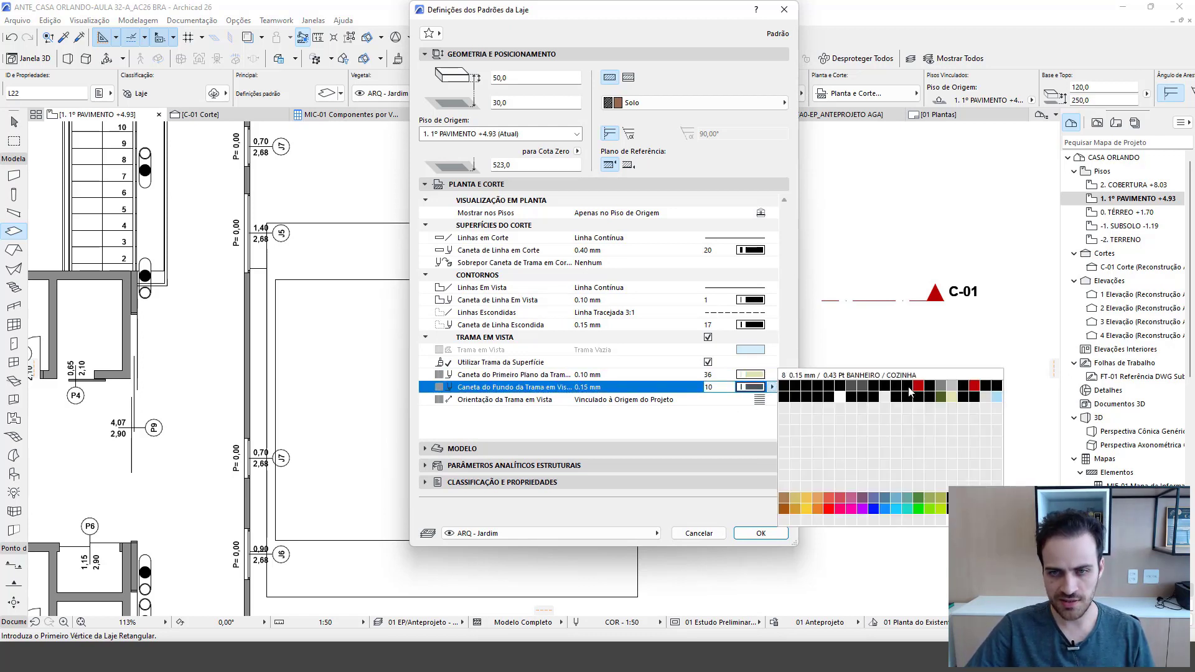
click(950, 397)
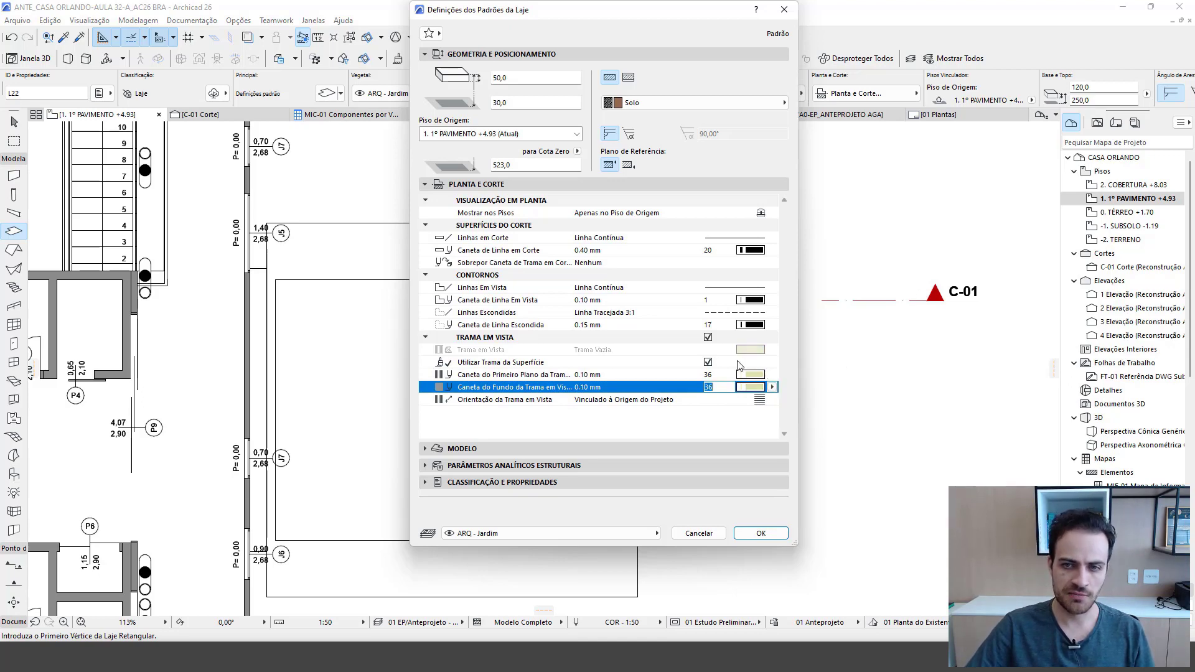
click(760, 534)
- Draw a rectangular soil slab between opposite corners of the inner rectangle of the small roof beside the house
middle_drag(329, 290, 373, 264)
click(320, 252)
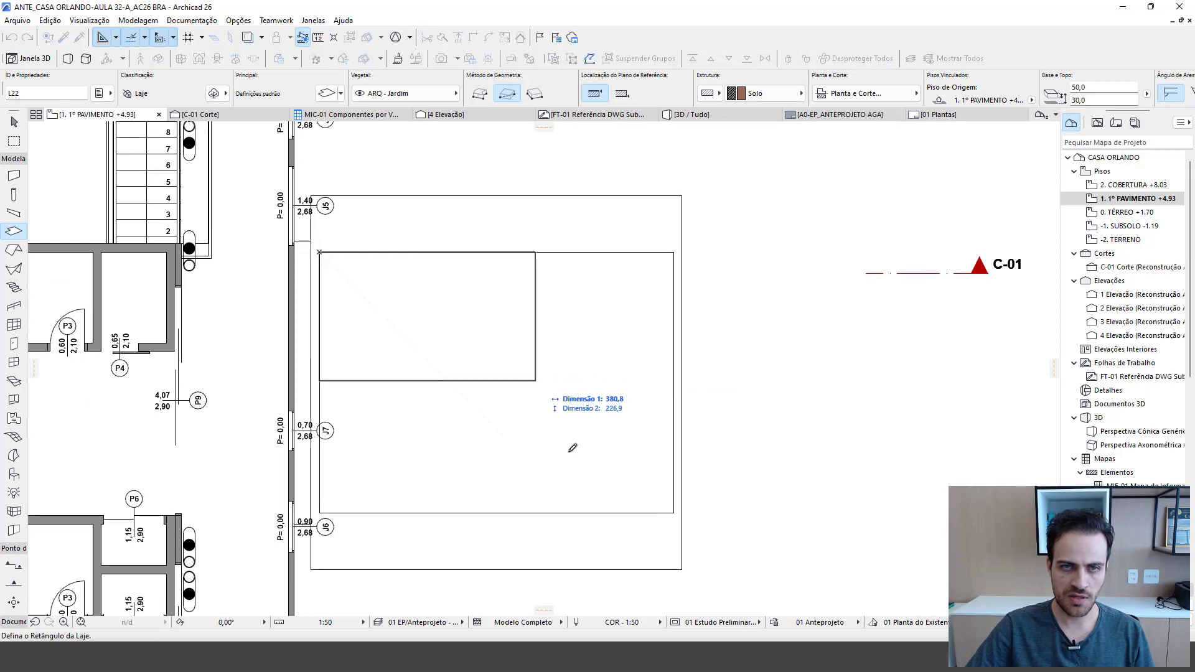
click(674, 513)
key(Escape)
- Show the model in 3D and examine the grass-topped slab within its concrete border and the house around it
scroll(585, 363, down, 6)
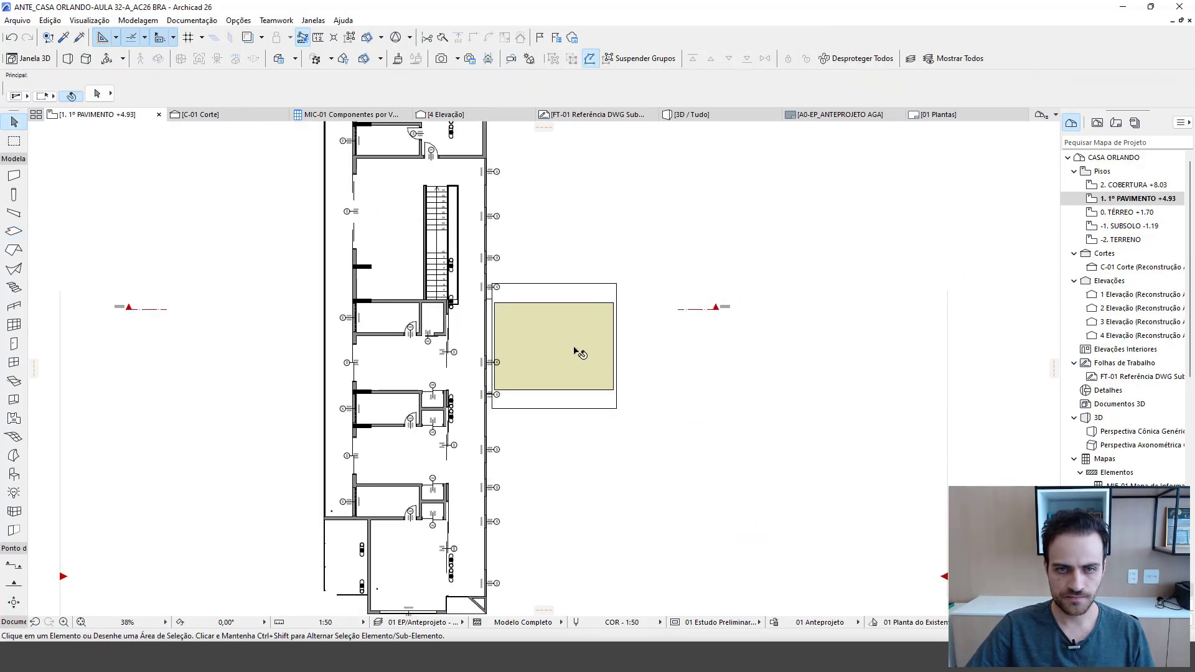
middle_drag(574, 349, 576, 466)
key(F3)
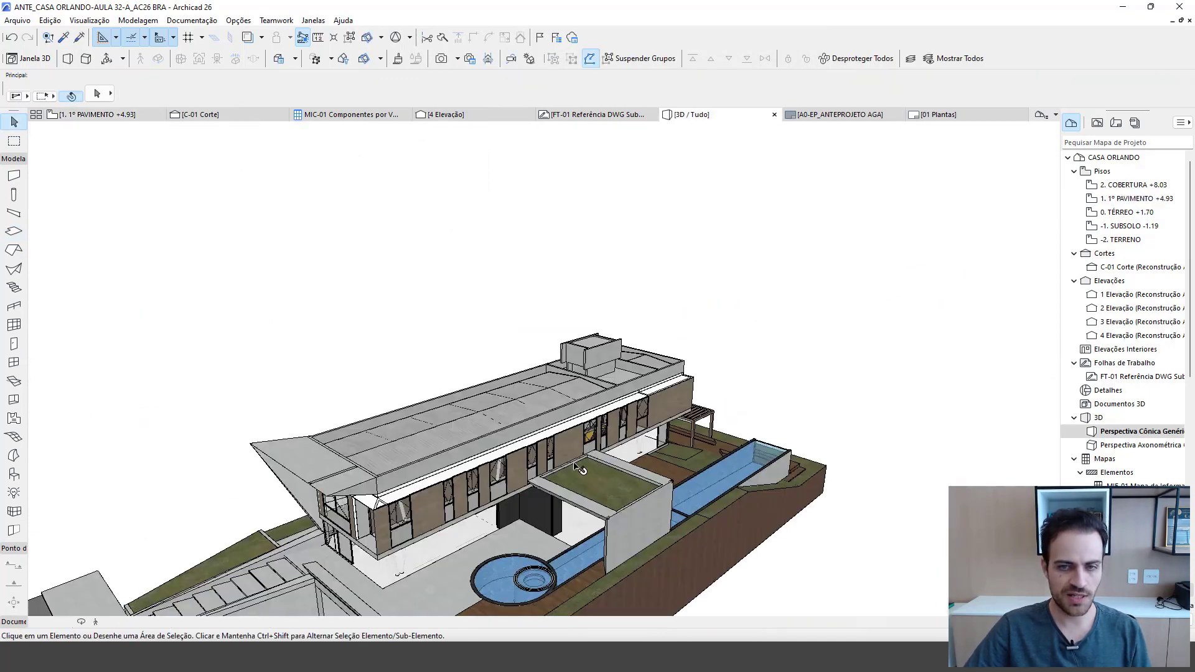
scroll(578, 468, up, 8)
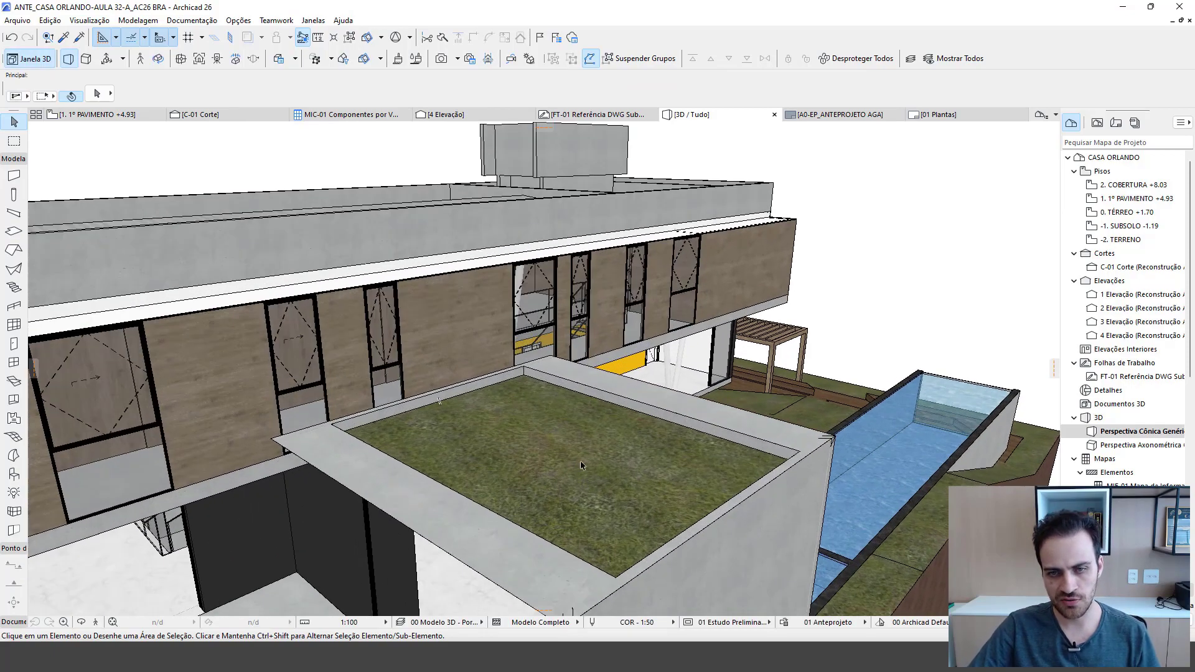
click(584, 466)
middle_drag(583, 476, 581, 366)
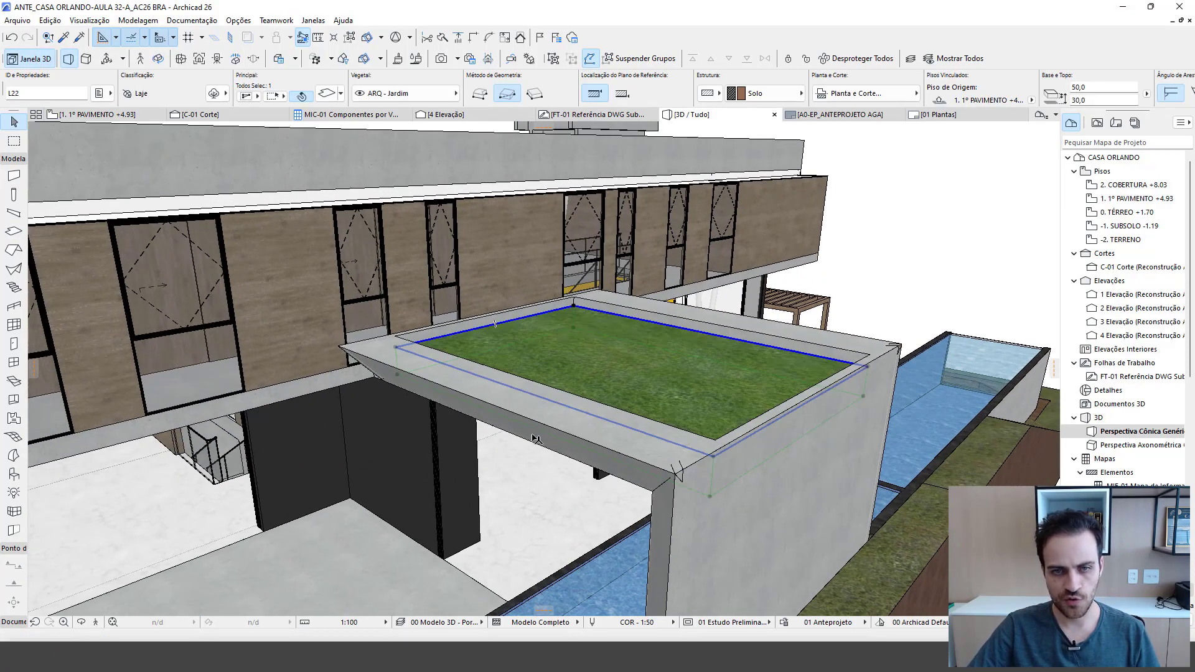
shift+middle_drag(521, 429, 711, 352)
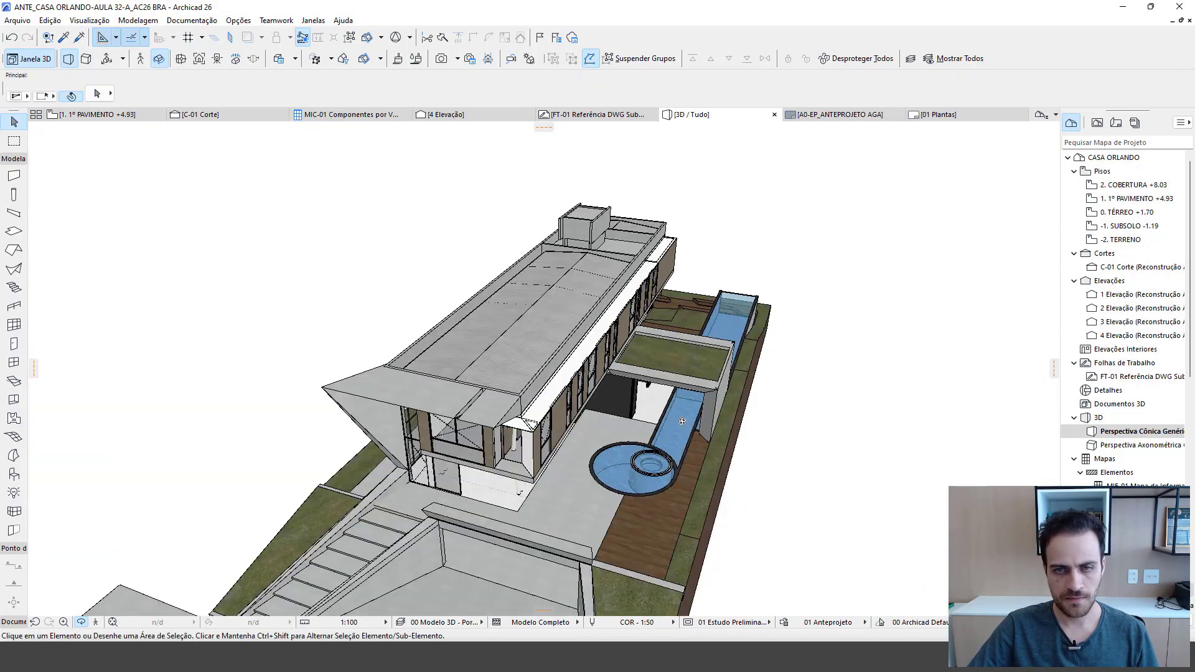
shift+middle_drag(790, 476, 822, 376)
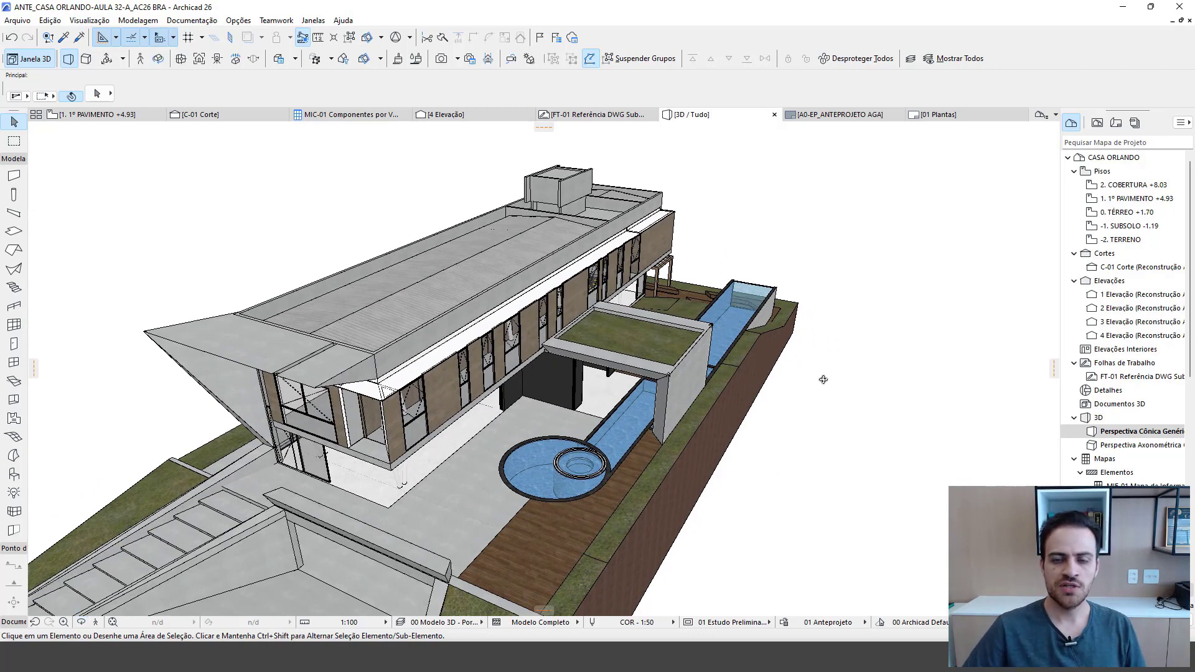